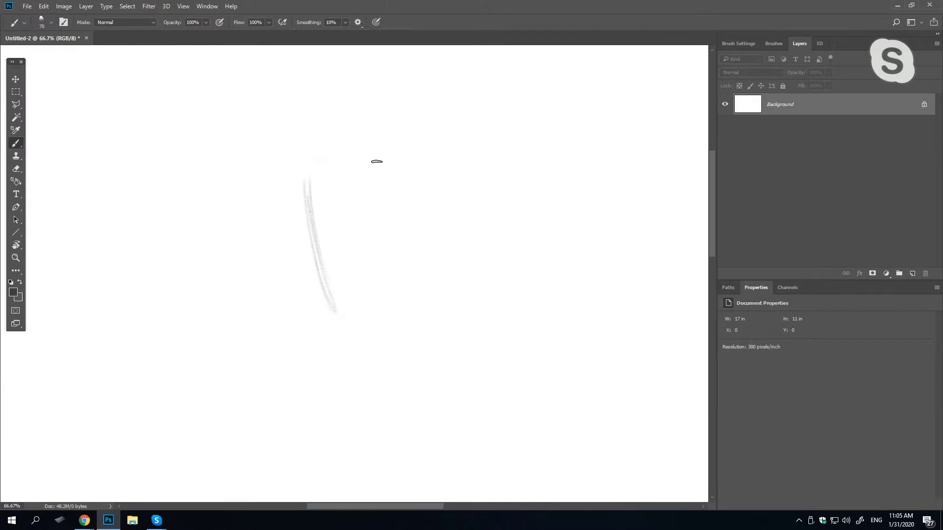
# Sketch a light skull outline for a profile head beside the first arc, with a crown arc, back-of-head line and forehead curve
pyautogui.hotkey('ctrl', 'z')
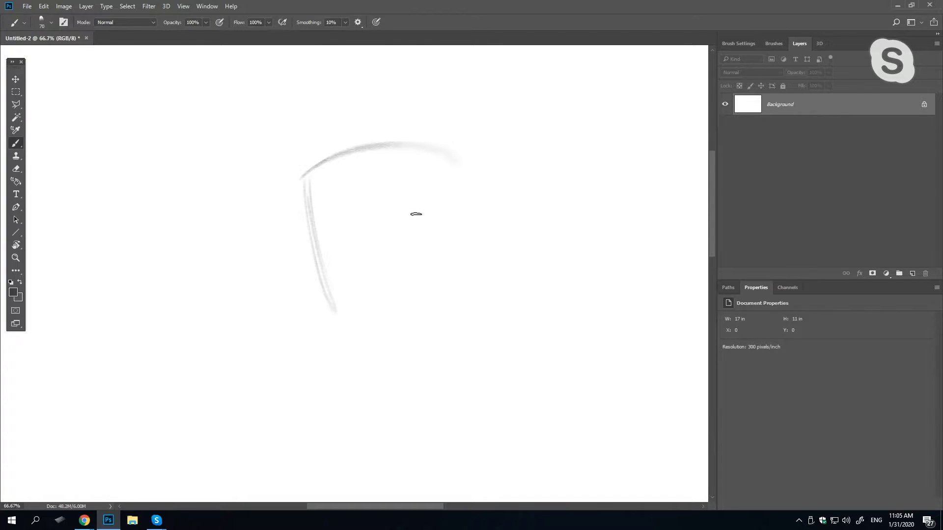
pyautogui.keyDown('ctrl'); pyautogui.click(423, 228); pyautogui.keyUp('ctrl')
pyautogui.moveTo(432, 236)
pyautogui.mouseDown()
pyautogui.moveTo(455, 225)
pyautogui.moveTo(450, 239)
pyautogui.mouseUp()
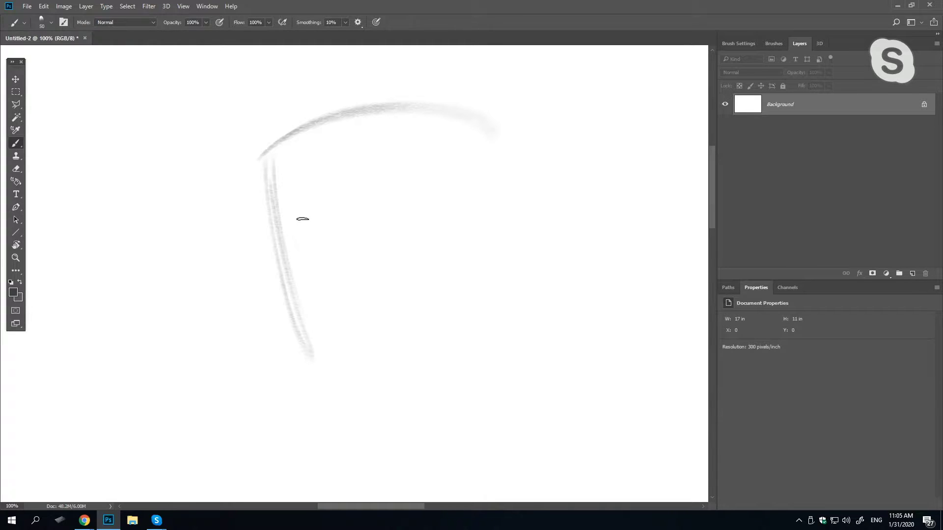
pyautogui.moveTo(411, 251); pyautogui.dragTo(324, 282)
pyautogui.moveTo(245, 205); pyautogui.dragTo(225, 173)
pyautogui.moveTo(478, 232); pyautogui.dragTo(261, 284)
pyautogui.hotkey('ctrl', '-')
pyautogui.moveTo(300, 215); pyautogui.dragTo(231, 167)
pyautogui.moveTo(311, 149)
pyautogui.mouseDown()
pyautogui.moveTo(364, 276)
pyautogui.moveTo(501, 97)
pyautogui.moveTo(546, 209)
pyautogui.mouseUp()
pyautogui.press(']')
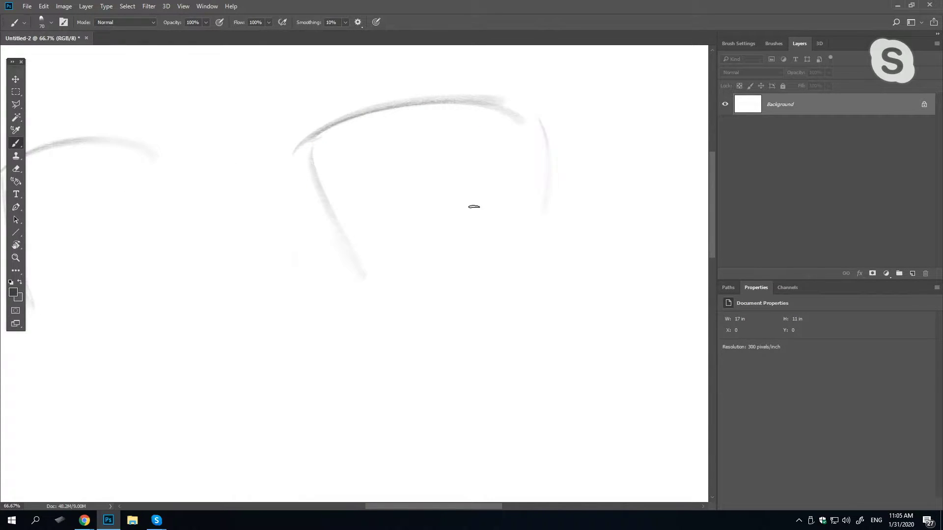
# Sketch the profile head's eyebrow, eye and pointed nose in darker strokes with a smaller brush
pyautogui.keyDown('ctrl'); pyautogui.click(501, 220); pyautogui.keyUp('ctrl')
pyautogui.press('[')
pyautogui.press('[')
pyautogui.moveTo(449, 198); pyautogui.dragTo(506, 176)
pyautogui.press(']')
pyautogui.moveTo(505, 178)
pyautogui.mouseDown()
pyautogui.moveTo(544, 201)
pyautogui.moveTo(501, 245)
pyautogui.mouseUp()
pyautogui.moveTo(568, 207)
pyautogui.mouseDown()
pyautogui.moveTo(537, 229)
pyautogui.moveTo(598, 303)
pyautogui.moveTo(555, 310)
pyautogui.mouseUp()
pyautogui.moveTo(587, 301); pyautogui.dragTo(556, 317)
# Sketch the profile head's cheek and ear guide lines, angular jawline, straight mouth and chin
pyautogui.moveTo(400, 244); pyautogui.dragTo(398, 275)
pyautogui.press(']')
pyautogui.moveTo(316, 216); pyautogui.dragTo(341, 324)
pyautogui.moveTo(334, 238)
pyautogui.mouseDown()
pyautogui.moveTo(361, 345)
pyautogui.moveTo(421, 367)
pyautogui.mouseUp()
pyautogui.moveTo(356, 330)
pyautogui.mouseDown()
pyautogui.moveTo(489, 407)
pyautogui.moveTo(504, 435)
pyautogui.mouseUp()
pyautogui.moveTo(558, 307)
pyautogui.mouseDown()
pyautogui.moveTo(558, 356)
pyautogui.moveTo(553, 337)
pyautogui.moveTo(554, 353)
pyautogui.moveTo(497, 355)
pyautogui.mouseUp()
pyautogui.moveTo(535, 364)
pyautogui.mouseDown()
pyautogui.moveTo(522, 368)
pyautogui.moveTo(535, 375)
pyautogui.mouseUp()
pyautogui.moveTo(526, 361); pyautogui.dragTo(501, 420)
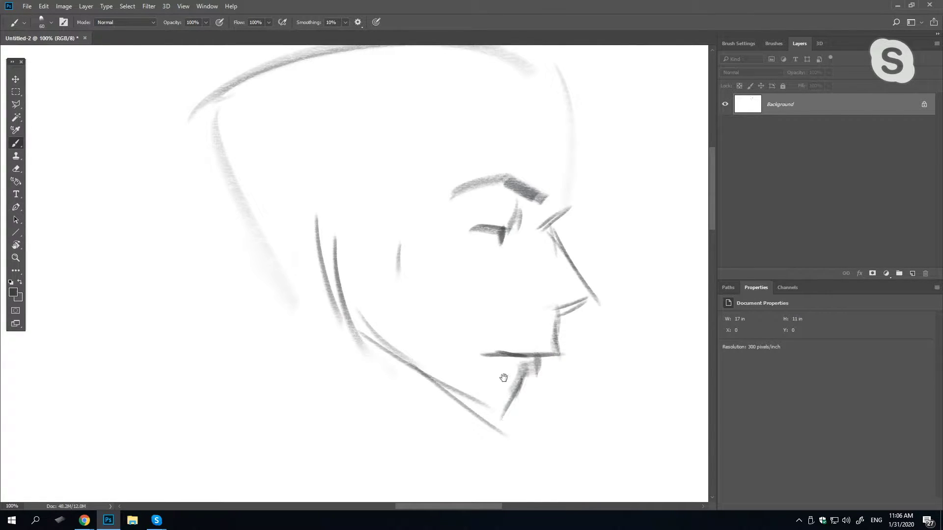
# Sketch the profile head's rounded ear, pointed sideburn and hairline running up toward the front of the hair
pyautogui.moveTo(504, 377); pyautogui.dragTo(511, 488)
pyautogui.moveTo(297, 291)
pyautogui.mouseDown()
pyautogui.moveTo(381, 323)
pyautogui.moveTo(363, 379)
pyautogui.moveTo(332, 388)
pyautogui.mouseUp()
pyautogui.keyDown('alt'); pyautogui.click(377, 289); pyautogui.keyUp('alt')
pyautogui.moveTo(381, 273); pyautogui.dragTo(391, 308)
pyautogui.hotkey('ctrl', 'alt', 'z')
pyautogui.hotkey('ctrl', 'alt', 'z')
pyautogui.moveTo(394, 266); pyautogui.dragTo(382, 315)
pyautogui.moveTo(399, 280)
pyautogui.mouseDown()
pyautogui.moveTo(381, 321)
pyautogui.moveTo(422, 263)
pyautogui.moveTo(534, 196)
pyautogui.moveTo(528, 243)
pyautogui.mouseUp()
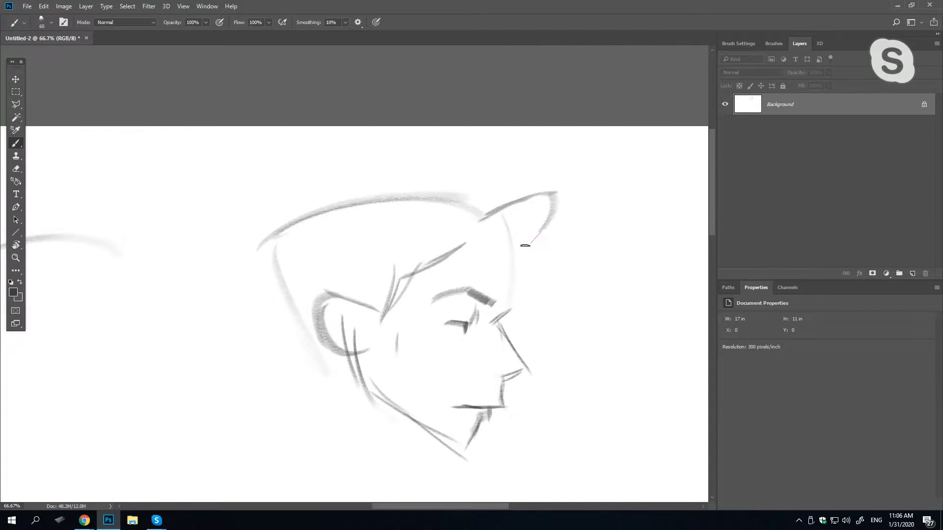
# Redraw the front quiff as a rounded curl over the forehead and extend the hairline toward it
pyautogui.hotkey('ctrl', 'alt', 'z')
pyautogui.moveTo(486, 220); pyautogui.dragTo(532, 204)
pyautogui.moveTo(531, 209)
pyautogui.mouseDown()
pyautogui.moveTo(549, 231)
pyautogui.moveTo(518, 270)
pyautogui.mouseUp()
pyautogui.hotkey('ctrl', 'alt', 'z')
pyautogui.moveTo(466, 249); pyautogui.dragTo(491, 238)
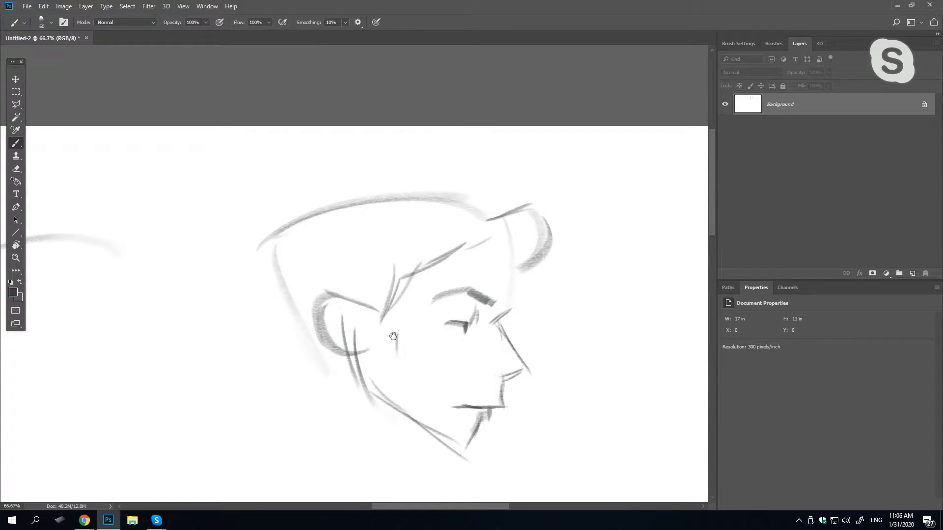
# Sketch the profile figure's neck lines beneath the jaw and ear, and add a diagonal collar band at the base
pyautogui.moveTo(393, 337); pyautogui.dragTo(469, 235)
pyautogui.moveTo(472, 328); pyautogui.dragTo(453, 369)
pyautogui.hotkey('ctrl', 'alt', 'z')
pyautogui.moveTo(498, 316); pyautogui.dragTo(454, 362)
pyautogui.moveTo(493, 328); pyautogui.dragTo(459, 368)
pyautogui.moveTo(424, 255)
pyautogui.mouseDown()
pyautogui.moveTo(365, 329)
pyautogui.moveTo(466, 387)
pyautogui.mouseUp()
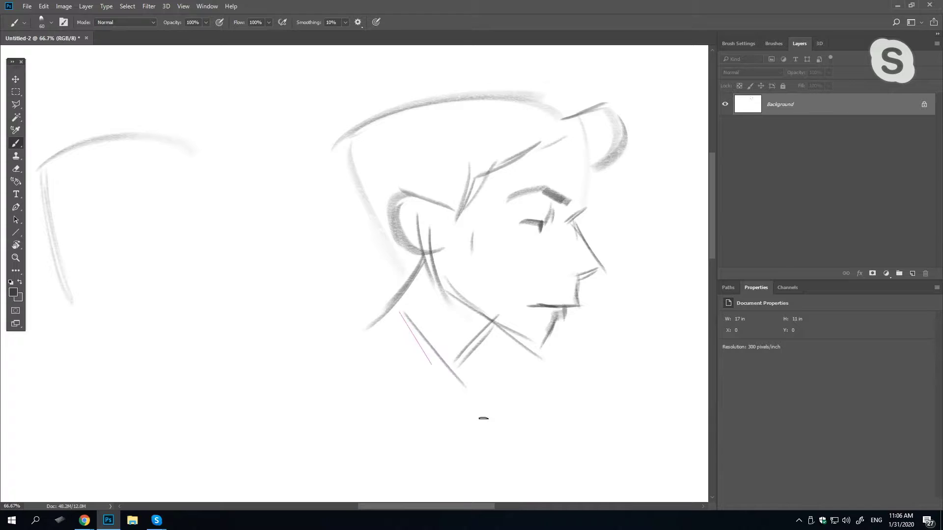
pyautogui.moveTo(399, 312); pyautogui.dragTo(483, 418)
pyautogui.moveTo(386, 315); pyautogui.dragTo(470, 422)
# Refine the profile head's eye and reinforce the jawline from the ear down to the chin with darker strokes
pyautogui.moveTo(459, 221); pyautogui.dragTo(245, 220)
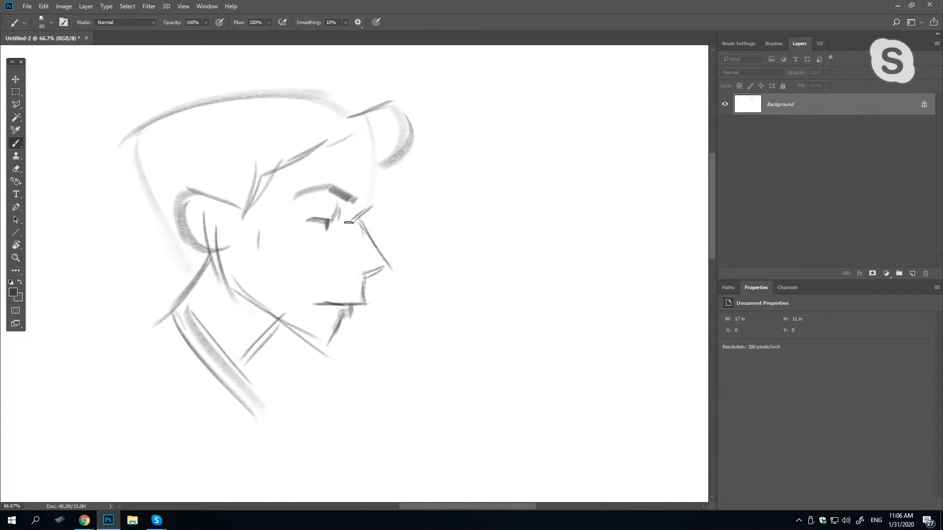
pyautogui.moveTo(337, 203); pyautogui.dragTo(333, 224)
pyautogui.moveTo(228, 224); pyautogui.dragTo(236, 294)
pyautogui.moveTo(232, 240); pyautogui.dragTo(291, 330)
pyautogui.hotkey('ctrl', 'z')
pyautogui.moveTo(232, 274); pyautogui.dragTo(316, 342)
pyautogui.hotkey('ctrl', 'z')
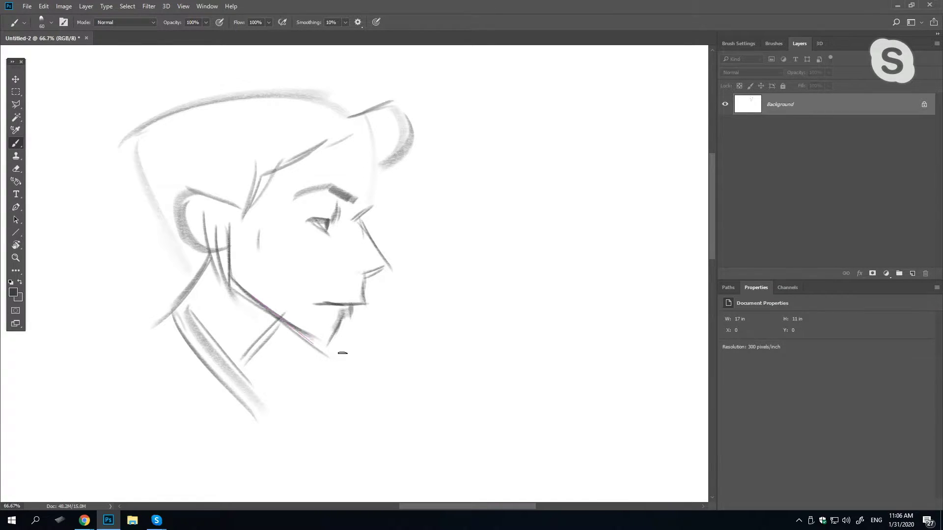
pyautogui.moveTo(231, 287)
pyautogui.mouseDown()
pyautogui.moveTo(236, 223)
pyautogui.moveTo(221, 214)
pyautogui.moveTo(238, 221)
pyautogui.mouseUp()
# Add sweeping hair strands from the hairline back across the side of the profile head
pyautogui.moveTo(272, 166)
pyautogui.mouseDown()
pyautogui.moveTo(197, 190)
pyautogui.moveTo(289, 146)
pyautogui.mouseUp()
pyautogui.moveTo(289, 147)
pyautogui.mouseDown()
pyautogui.moveTo(206, 155)
pyautogui.moveTo(251, 109)
pyautogui.mouseUp()
pyautogui.hotkey('ctrl', 'z')
pyautogui.moveTo(301, 146); pyautogui.dragTo(195, 132)
pyautogui.moveTo(299, 132); pyautogui.dragTo(222, 112)
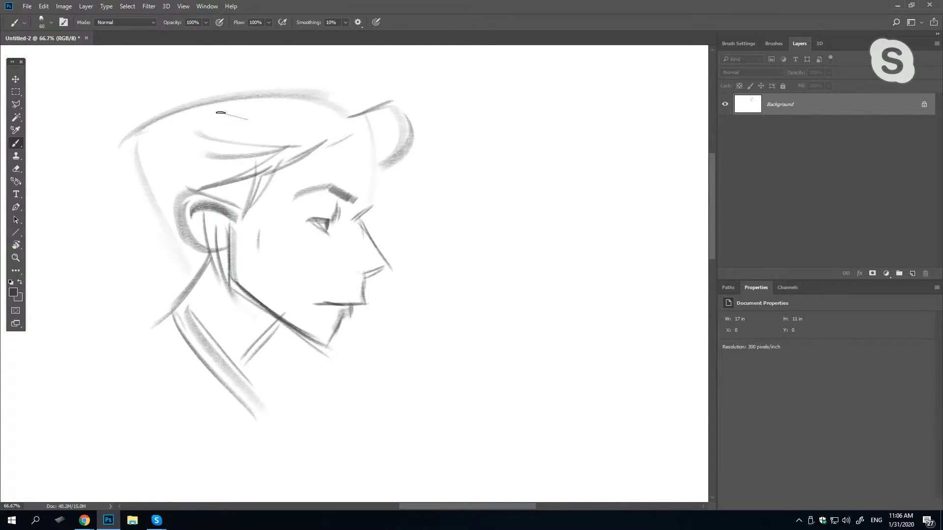
# Darken the back-of-head line and the crown contour of the profile head's hair
pyautogui.moveTo(161, 119)
pyautogui.mouseDown()
pyautogui.moveTo(158, 210)
pyautogui.moveTo(187, 247)
pyautogui.mouseUp()
pyautogui.moveTo(151, 134)
pyautogui.mouseDown()
pyautogui.moveTo(181, 243)
pyautogui.moveTo(297, 95)
pyautogui.mouseUp()
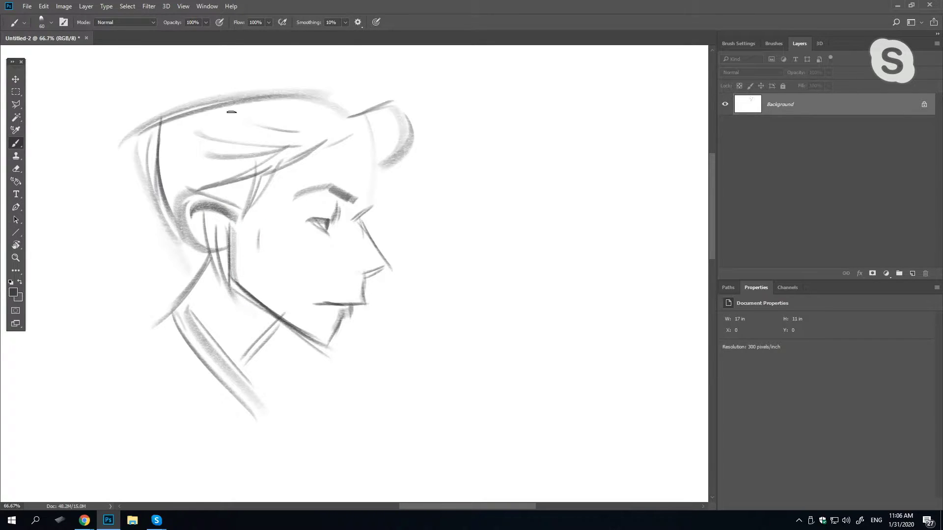
pyautogui.moveTo(169, 114); pyautogui.dragTo(343, 115)
# Sketch a light skull outline for a three-quarter head in the empty space in front of the profile head
pyautogui.moveTo(190, 112)
pyautogui.mouseDown()
pyautogui.moveTo(329, 177)
pyautogui.moveTo(164, 97)
pyautogui.mouseUp()
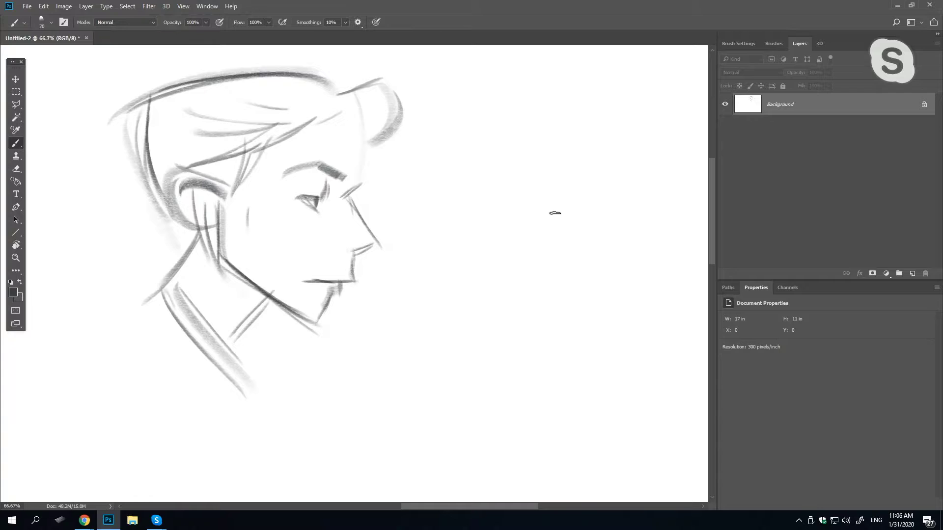
pyautogui.moveTo(627, 171); pyautogui.dragTo(494, 200)
pyautogui.moveTo(420, 167); pyautogui.dragTo(447, 290)
pyautogui.moveTo(410, 170)
pyautogui.mouseDown()
pyautogui.moveTo(605, 103)
pyautogui.moveTo(623, 224)
pyautogui.mouseUp()
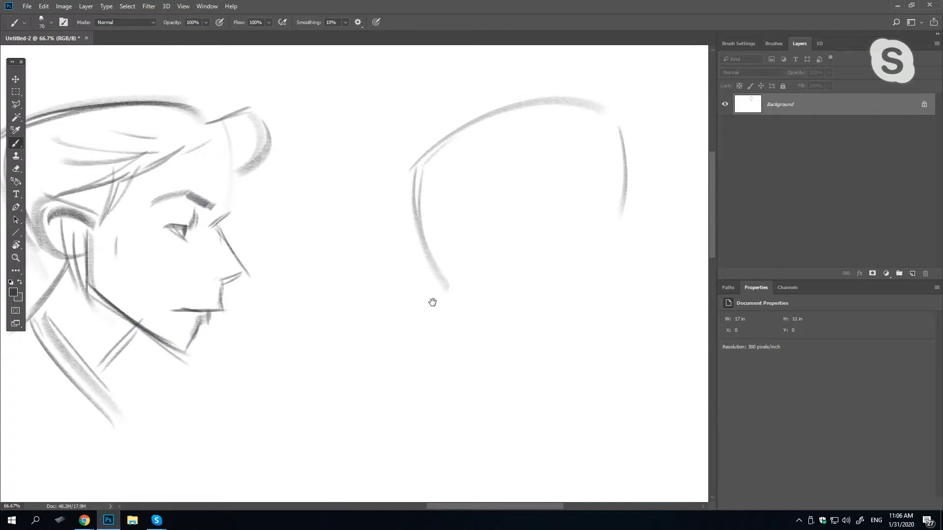
pyautogui.moveTo(432, 302); pyautogui.dragTo(414, 260)
# Sketch the three-quarter head's cheek lines, tapering jaw and short double chin line
pyautogui.moveTo(410, 202)
pyautogui.mouseDown()
pyautogui.moveTo(405, 241)
pyautogui.moveTo(478, 376)
pyautogui.mouseUp()
pyautogui.moveTo(402, 241); pyautogui.dragTo(496, 400)
pyautogui.moveTo(587, 226); pyautogui.dragTo(593, 281)
pyautogui.moveTo(584, 202)
pyautogui.mouseDown()
pyautogui.moveTo(592, 304)
pyautogui.moveTo(550, 367)
pyautogui.mouseUp()
pyautogui.moveTo(575, 334)
pyautogui.mouseDown()
pyautogui.moveTo(567, 376)
pyautogui.moveTo(499, 395)
pyautogui.mouseUp()
pyautogui.hotkey('ctrl', 'z')
pyautogui.moveTo(538, 397); pyautogui.dragTo(489, 408)
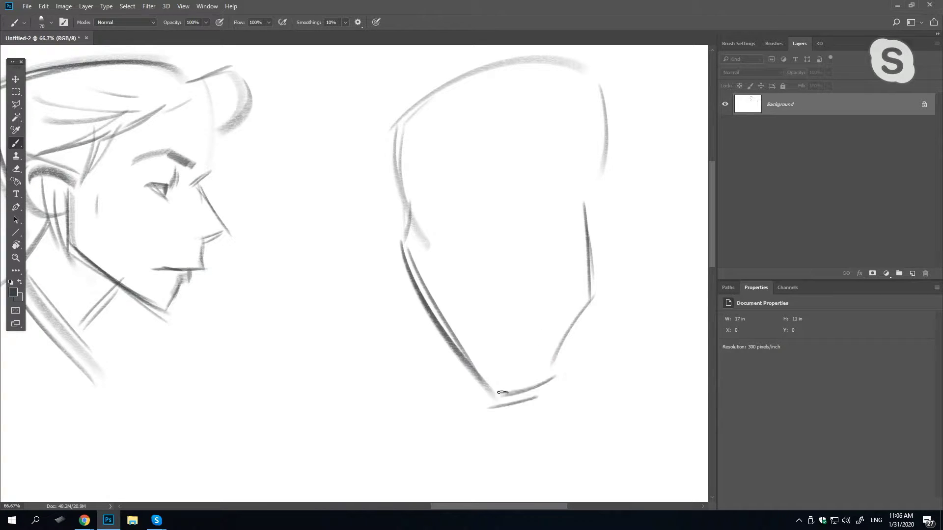
# Draw two thick, dark, angled eyebrows on the three-quarter head
pyautogui.scroll(1, 483, 288)
pyautogui.moveTo(443, 258); pyautogui.dragTo(459, 343)
pyautogui.moveTo(385, 241); pyautogui.dragTo(427, 262)
pyautogui.hotkey('ctrl', 'z')
pyautogui.moveTo(513, 231); pyautogui.dragTo(594, 214)
pyautogui.moveTo(506, 265); pyautogui.dragTo(580, 230)
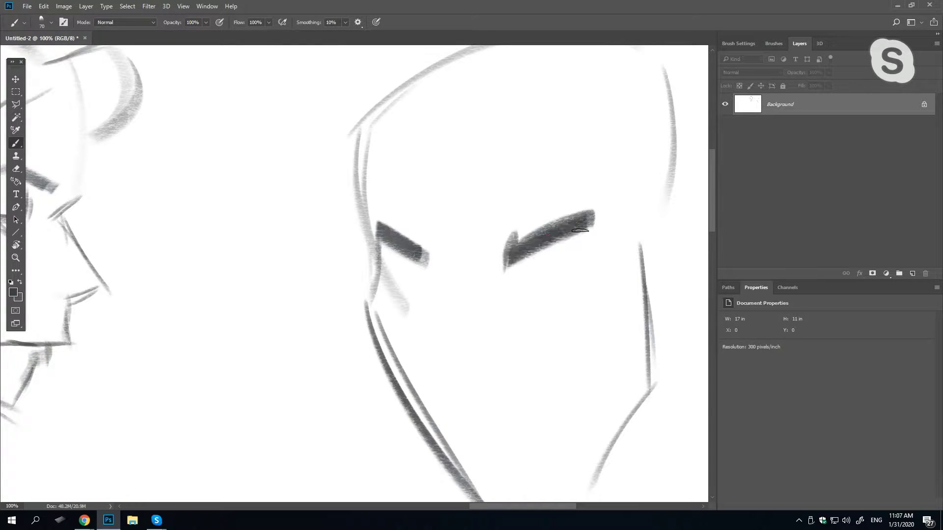
# Sketch the three-quarter head's nose with a brow crease, a long bridge line, base, nostril and wing
pyautogui.press('[')
pyautogui.moveTo(436, 253)
pyautogui.mouseDown()
pyautogui.moveTo(476, 277)
pyautogui.moveTo(425, 297)
pyautogui.mouseUp()
pyautogui.hotkey('ctrl', 'z')
pyautogui.moveTo(483, 277); pyautogui.dragTo(428, 297)
pyautogui.moveTo(437, 366)
pyautogui.mouseDown()
pyautogui.moveTo(434, 300)
pyautogui.moveTo(449, 423)
pyautogui.mouseUp()
pyautogui.moveTo(464, 417)
pyautogui.mouseDown()
pyautogui.moveTo(446, 432)
pyautogui.moveTo(496, 431)
pyautogui.moveTo(489, 435)
pyautogui.moveTo(517, 357)
pyautogui.mouseUp()
pyautogui.hotkey('ctrl', 'z')
pyautogui.hotkey('ctrl', 'z')
pyautogui.moveTo(521, 389); pyautogui.dragTo(498, 418)
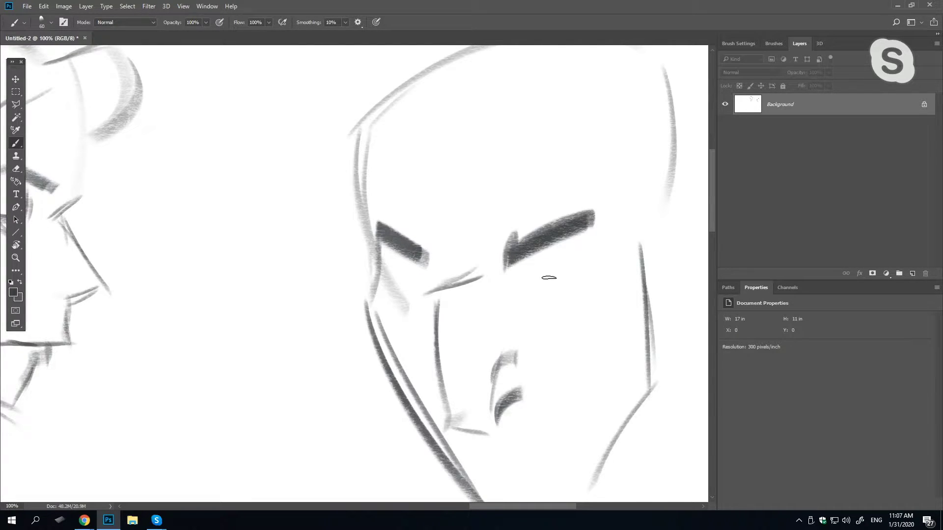
# Draw both glaring eyes beneath the thick eyebrows and add frown lines between them
pyautogui.moveTo(574, 256); pyautogui.dragTo(515, 280)
pyautogui.moveTo(550, 247); pyautogui.dragTo(521, 256)
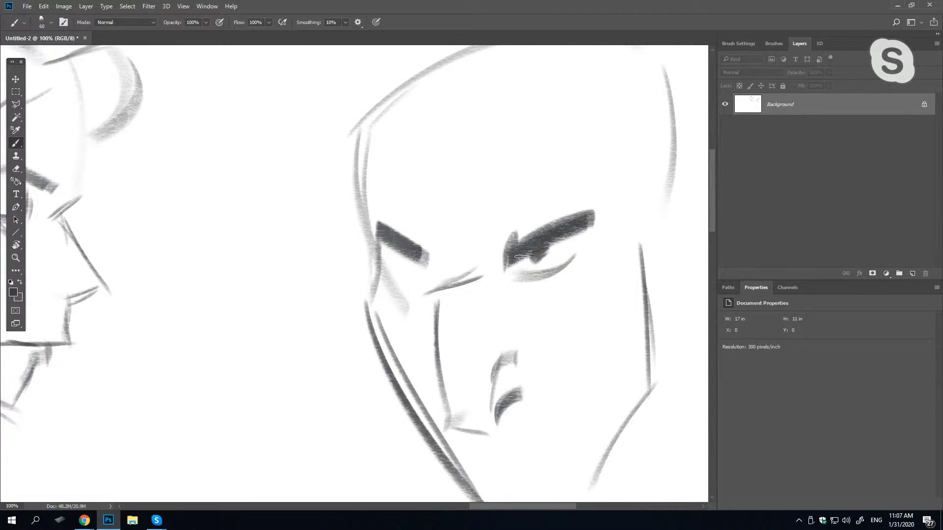
pyautogui.moveTo(423, 289)
pyautogui.mouseDown()
pyautogui.moveTo(385, 265)
pyautogui.moveTo(418, 263)
pyautogui.mouseUp()
pyautogui.hotkey('ctrl', 'z')
pyautogui.moveTo(429, 229); pyautogui.dragTo(454, 280)
pyautogui.moveTo(436, 236); pyautogui.dragTo(462, 275)
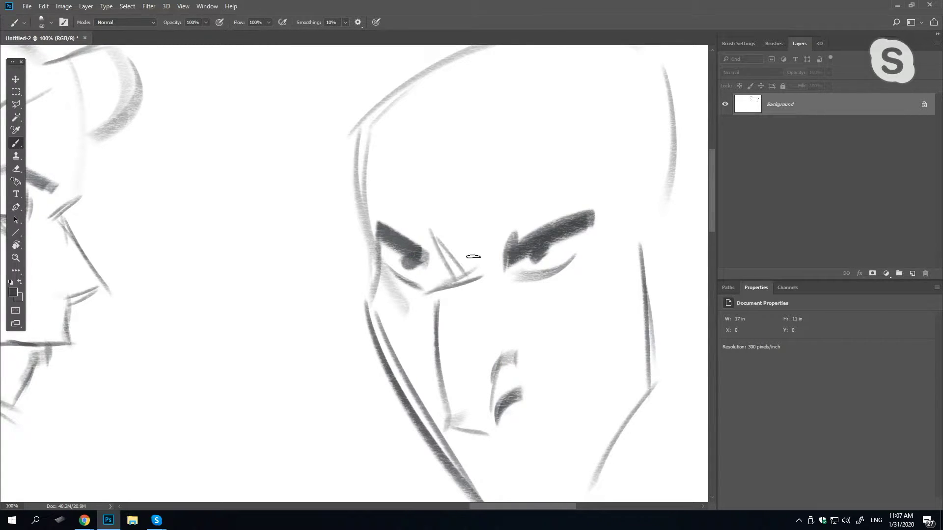
# Sketch the three-quarter head's pointed hairline and curved, swept-back hair strands above the forehead
pyautogui.moveTo(501, 220); pyautogui.dragTo(474, 270)
pyautogui.moveTo(457, 227); pyautogui.dragTo(458, 274)
pyautogui.moveTo(383, 216); pyautogui.dragTo(427, 260)
pyautogui.moveTo(430, 253)
pyautogui.mouseDown()
pyautogui.moveTo(404, 219)
pyautogui.moveTo(544, 174)
pyautogui.mouseUp()
pyautogui.moveTo(375, 212); pyautogui.dragTo(536, 140)
pyautogui.moveTo(436, 243); pyautogui.dragTo(535, 197)
pyautogui.moveTo(454, 261); pyautogui.dragTo(570, 253)
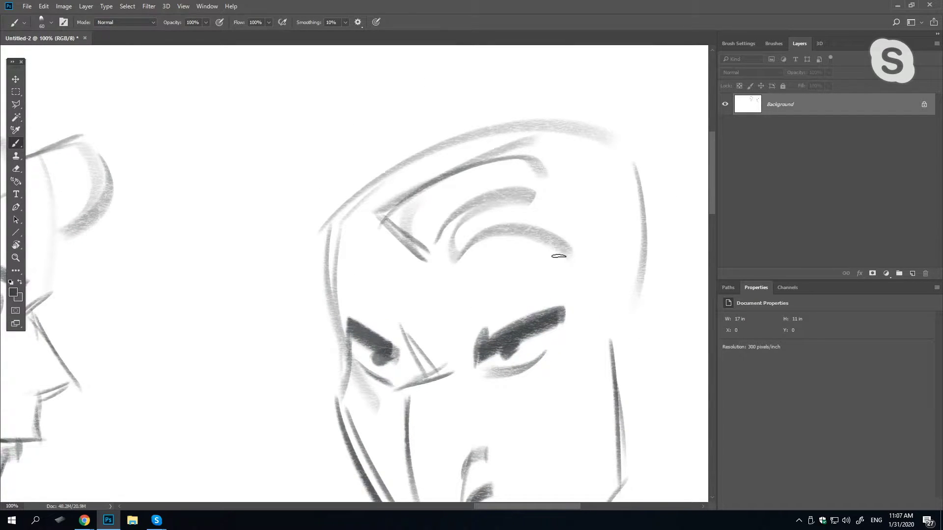
# Sketch the three-quarter head's sideburn line and the ear at the side of the face
pyautogui.moveTo(520, 218); pyautogui.dragTo(480, 134)
pyautogui.moveTo(533, 191); pyautogui.dragTo(574, 265)
pyautogui.hotkey('ctrl', 'z')
pyautogui.moveTo(533, 172); pyautogui.dragTo(576, 273)
pyautogui.moveTo(623, 192); pyautogui.dragTo(568, 242)
pyautogui.moveTo(608, 212)
pyautogui.mouseDown()
pyautogui.moveTo(617, 274)
pyautogui.moveTo(585, 308)
pyautogui.mouseUp()
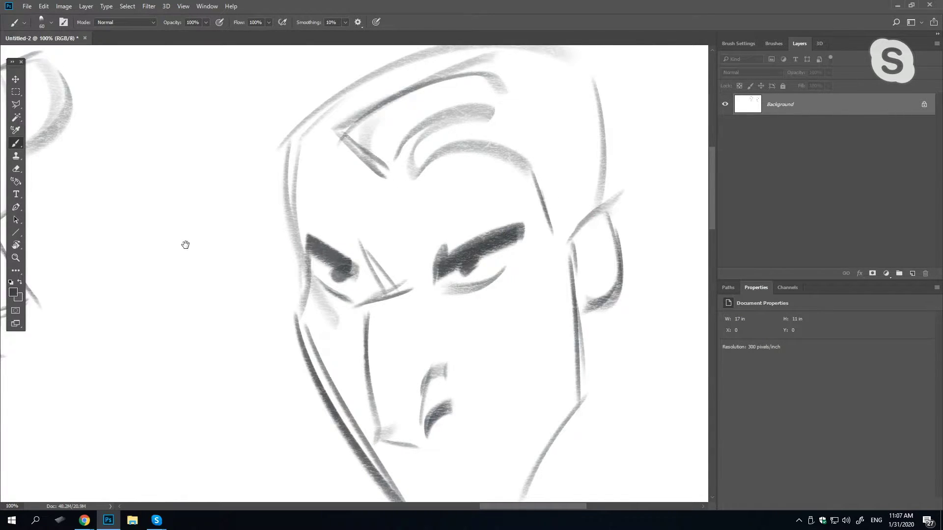
# Draw the three-quarter head's slanted mouth line with a dark accent at its corner
pyautogui.moveTo(262, 216); pyautogui.dragTo(299, 162)
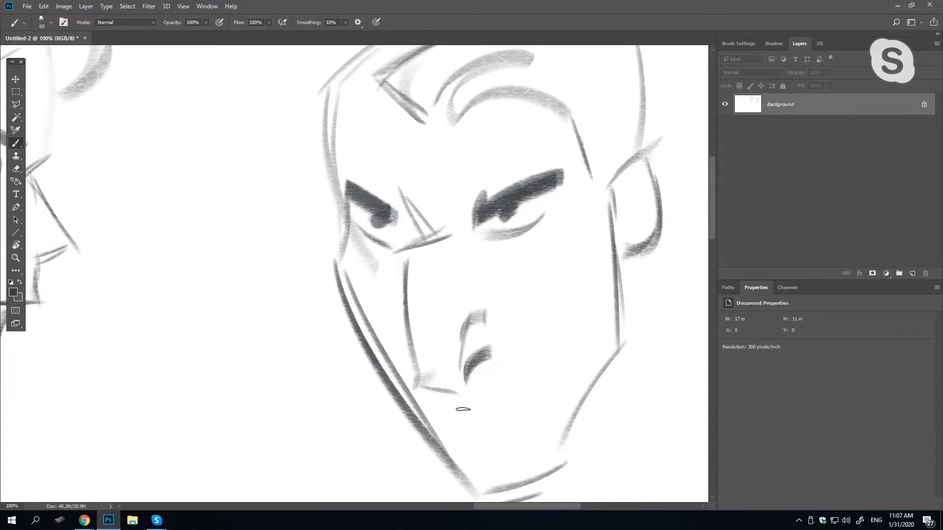
pyautogui.moveTo(451, 418); pyautogui.dragTo(564, 348)
pyautogui.moveTo(622, 318)
pyautogui.mouseDown()
pyautogui.moveTo(571, 238)
pyautogui.moveTo(581, 294)
pyautogui.mouseUp()
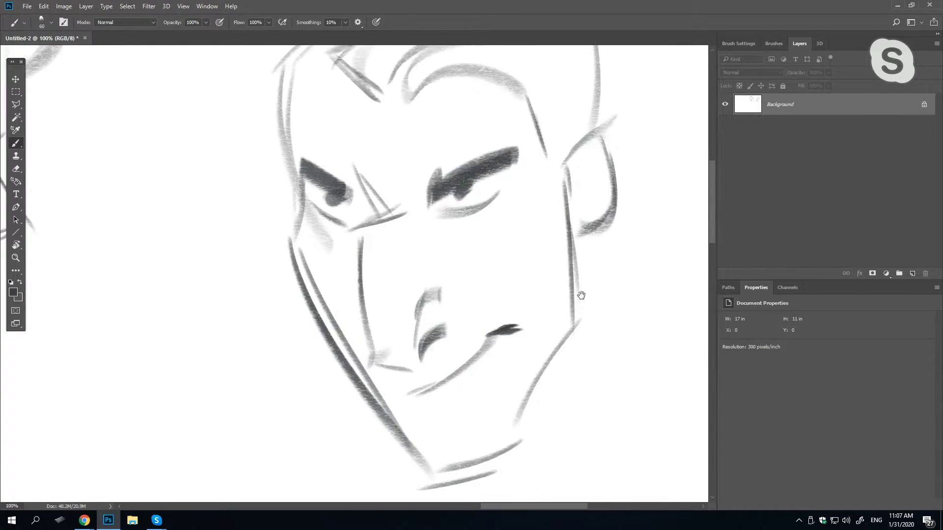
# Sketch the three-quarter figure's neck lines and close the base with a thick curved collar, using a larger brush
pyautogui.moveTo(609, 256); pyautogui.dragTo(654, 382)
pyautogui.scroll(-3, 530, 348)
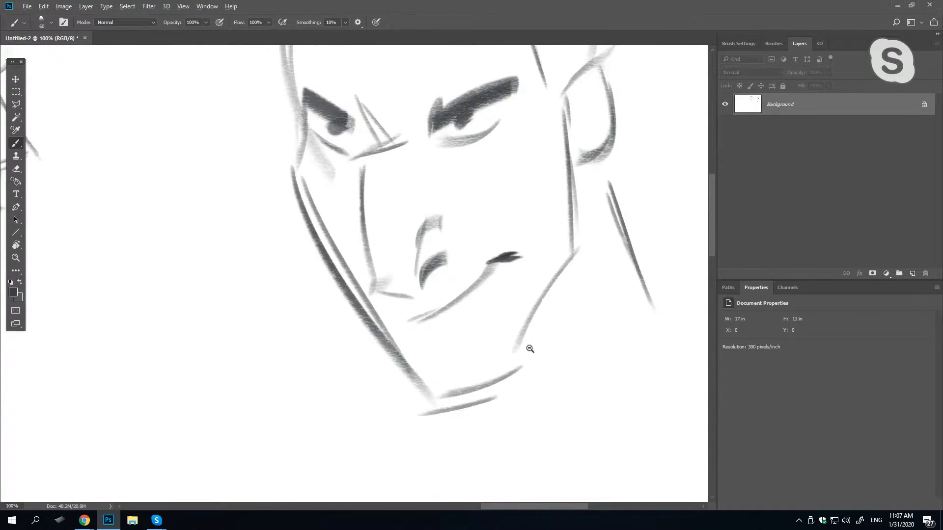
pyautogui.keyDown('alt'); pyautogui.click(530, 349); pyautogui.keyUp('alt')
pyautogui.press(']')
pyautogui.press(']')
pyautogui.moveTo(493, 381); pyautogui.dragTo(517, 415)
pyautogui.moveTo(631, 335); pyautogui.dragTo(530, 421)
pyautogui.moveTo(637, 333)
pyautogui.mouseDown()
pyautogui.moveTo(543, 427)
pyautogui.moveTo(528, 429)
pyautogui.mouseUp()
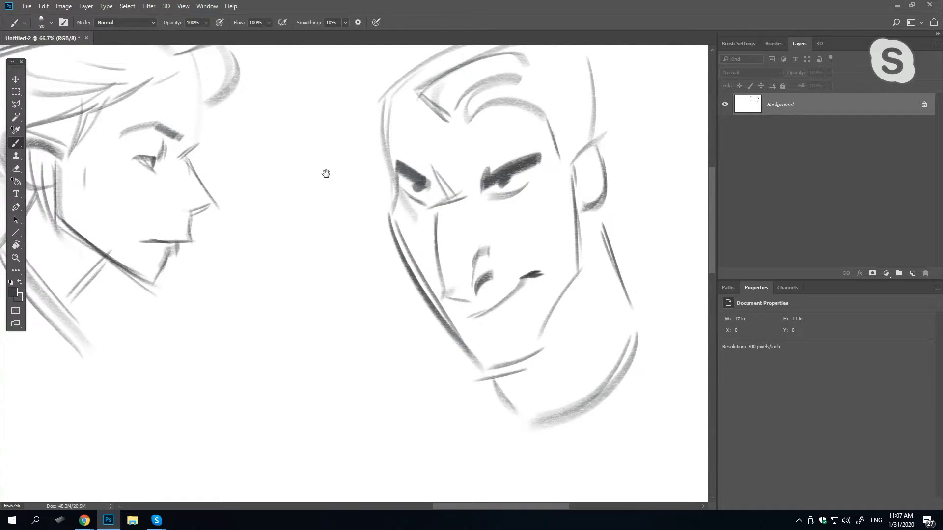
# Sketch an angular outer hair contour at the far temple of the three-quarter head
pyautogui.moveTo(325, 173); pyautogui.dragTo(337, 257)
pyautogui.moveTo(393, 223); pyautogui.dragTo(385, 196)
pyautogui.moveTo(408, 257)
pyautogui.mouseDown()
pyautogui.moveTo(377, 177)
pyautogui.moveTo(413, 149)
pyautogui.mouseUp()
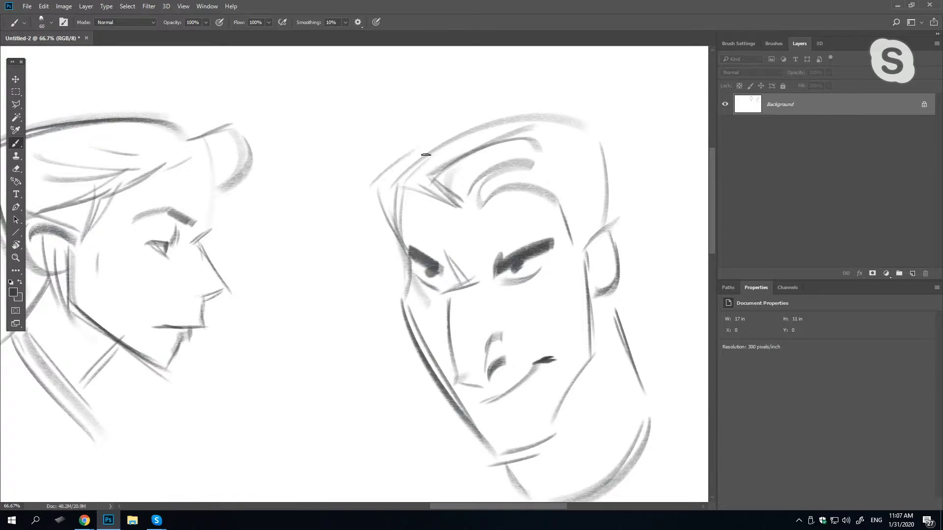
pyautogui.moveTo(494, 130); pyautogui.dragTo(418, 142)
# Draw a dark hair parting above the forehead and a bold strand sweeping back over the crown
pyautogui.moveTo(446, 198); pyautogui.dragTo(465, 126)
pyautogui.moveTo(413, 167); pyautogui.dragTo(565, 164)
pyautogui.hotkey('ctrl', 'z')
pyautogui.moveTo(446, 198)
pyautogui.mouseDown()
pyautogui.moveTo(426, 148)
pyautogui.moveTo(522, 122)
pyautogui.mouseUp()
pyautogui.moveTo(403, 161)
pyautogui.mouseDown()
pyautogui.moveTo(555, 145)
pyautogui.moveTo(559, 155)
pyautogui.mouseUp()
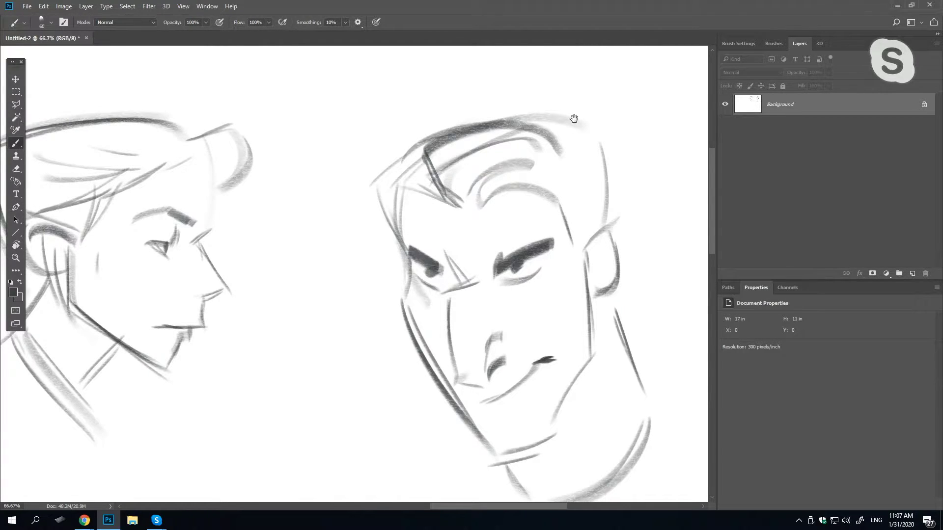
# Darken the three-quarter head's far temple edge and outline the hair from the crown down to behind the ear
pyautogui.moveTo(574, 118); pyautogui.dragTo(480, 192)
pyautogui.moveTo(412, 191); pyautogui.dragTo(499, 201)
pyautogui.moveTo(276, 252); pyautogui.dragTo(310, 316)
pyautogui.moveTo(279, 272); pyautogui.dragTo(319, 325)
pyautogui.moveTo(269, 297); pyautogui.dragTo(321, 340)
pyautogui.hotkey('ctrl', 'z')
pyautogui.moveTo(524, 289)
pyautogui.mouseDown()
pyautogui.moveTo(479, 301)
pyautogui.moveTo(486, 298)
pyautogui.mouseUp()
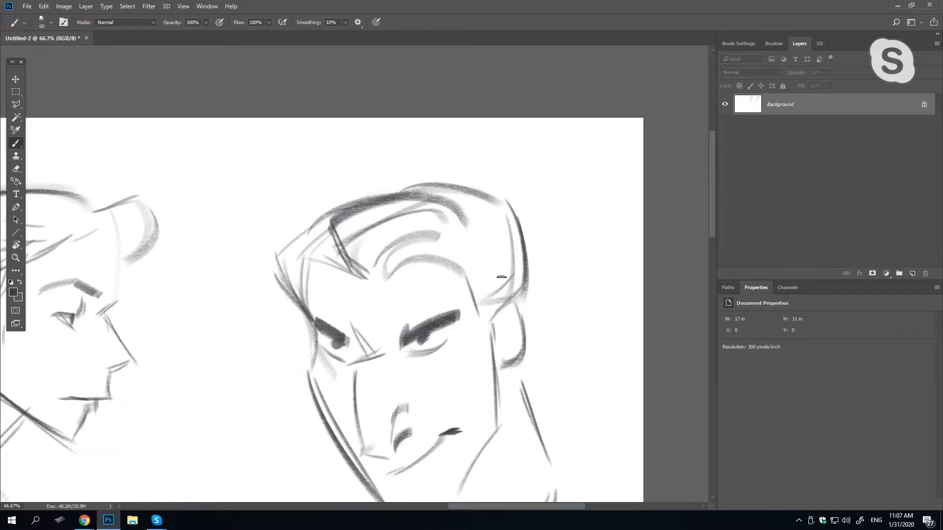
pyautogui.keyDown('ctrl'); pyautogui.keyDown('alt'); pyautogui.click(456, 335); pyautogui.keyUp('alt'); pyautogui.keyUp('ctrl')
pyautogui.keyDown('ctrl'); pyautogui.keyDown('alt'); pyautogui.click(457, 337); pyautogui.keyUp('alt'); pyautogui.keyUp('ctrl')
pyautogui.moveTo(457, 337); pyautogui.dragTo(470, 198)
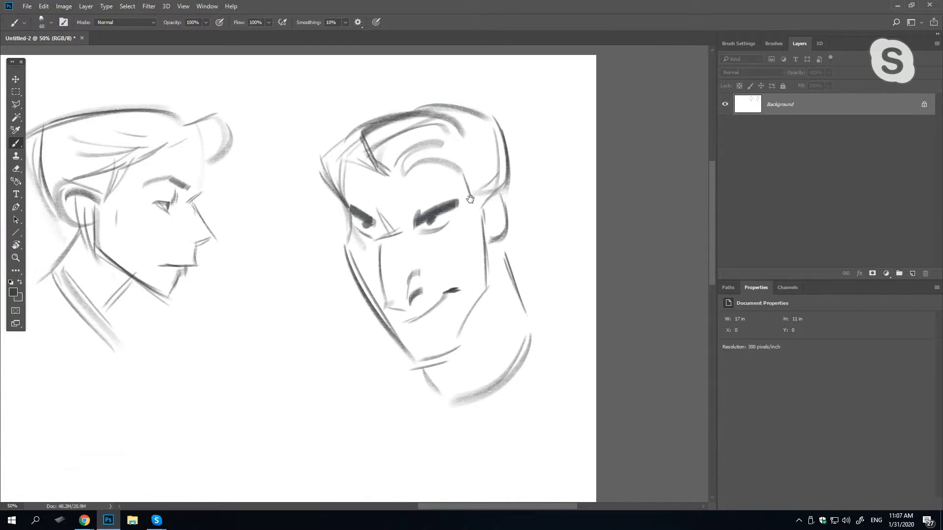
pyautogui.keyDown('ctrl'); pyautogui.click(385, 358); pyautogui.keyUp('ctrl')
pyautogui.moveTo(525, 356); pyautogui.dragTo(722, 318)
pyautogui.moveTo(328, 358); pyautogui.dragTo(493, 326)
pyautogui.keyDown('ctrl'); pyautogui.keyDown('alt'); pyautogui.click(496, 327); pyautogui.keyUp('alt'); pyautogui.keyUp('ctrl')
pyautogui.keyDown('ctrl'); pyautogui.click(378, 330); pyautogui.keyUp('ctrl')
pyautogui.moveTo(196, 108); pyautogui.dragTo(387, 259)
pyautogui.keyDown('ctrl'); pyautogui.click(387, 259); pyautogui.keyUp('ctrl')
pyautogui.moveTo(366, 199); pyautogui.dragTo(383, 284)
pyautogui.moveTo(337, 249); pyautogui.dragTo(280, 199)
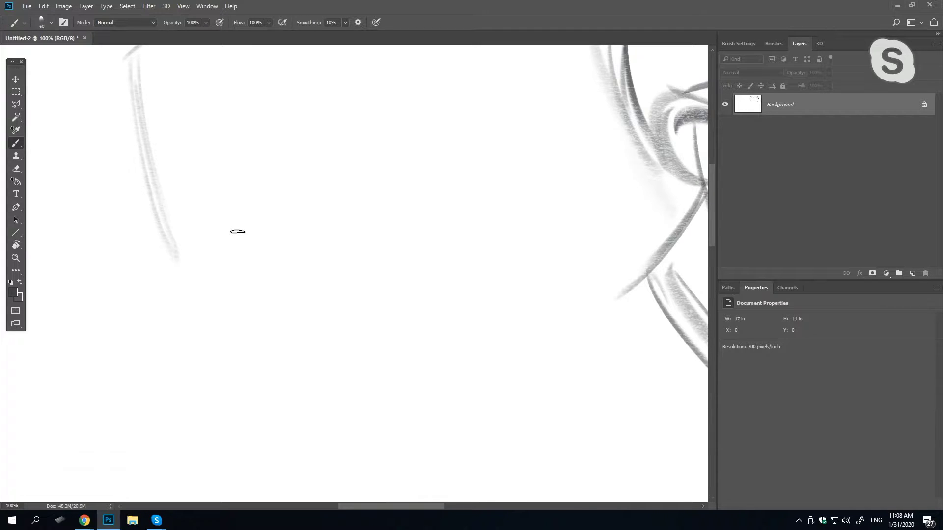
pyautogui.moveTo(263, 205); pyautogui.dragTo(270, 252)
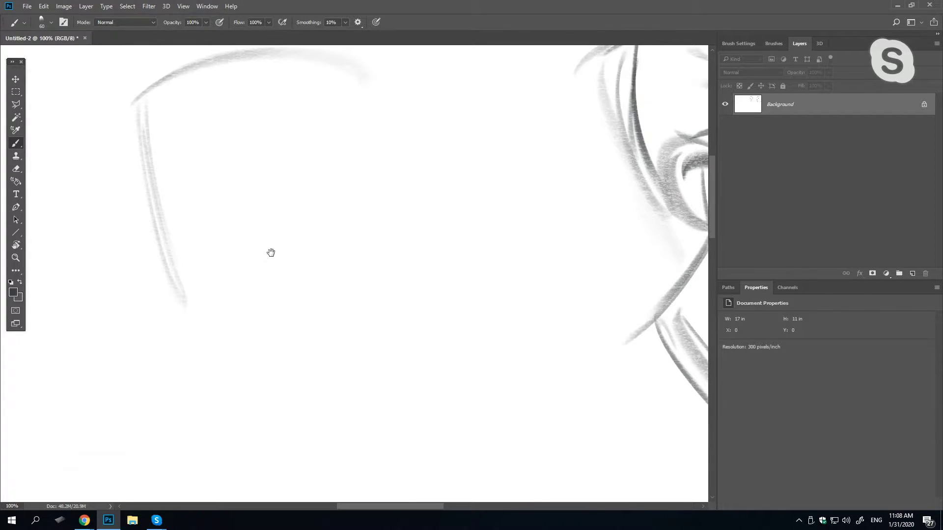
pyautogui.moveTo(255, 200)
pyautogui.mouseDown()
pyautogui.moveTo(255, 305)
pyautogui.moveTo(265, 173)
pyautogui.mouseUp()
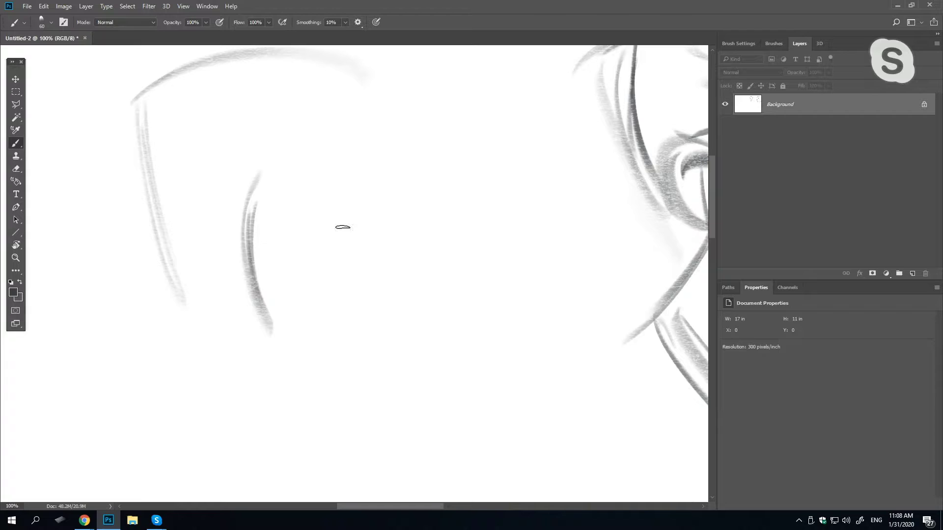
pyautogui.hotkey('ctrl', 'z')
pyautogui.hotkey('ctrl', 'z')
# Sketch a larger light head outline in the empty space beside the first arc, with a flat crown, tapered sides and curved jaw
pyautogui.hotkey('ctrl', '-')
pyautogui.moveTo(286, 270); pyautogui.dragTo(466, 156)
pyautogui.keyDown('ctrl'); pyautogui.keyDown('alt'); pyautogui.click(327, 242); pyautogui.keyUp('alt'); pyautogui.keyUp('ctrl')
pyautogui.moveTo(278, 232); pyautogui.dragTo(425, 339)
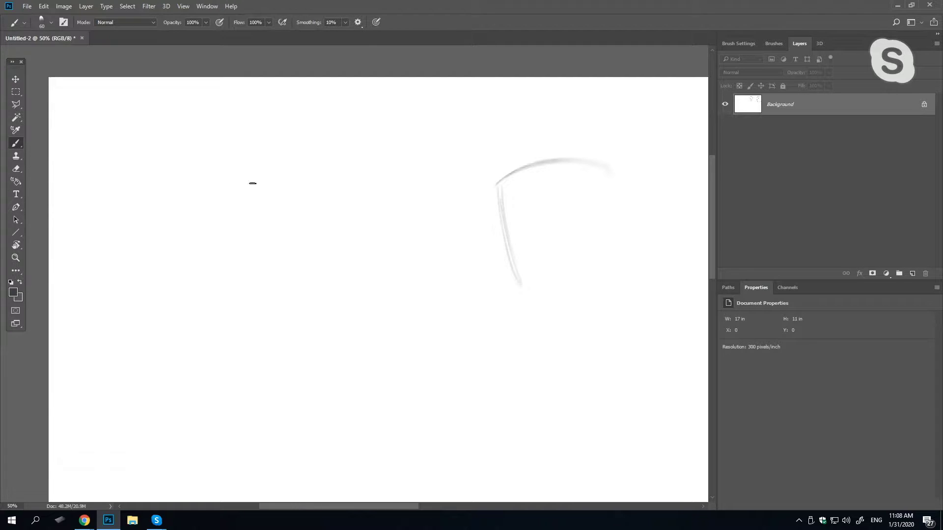
pyautogui.moveTo(233, 188)
pyautogui.mouseDown()
pyautogui.moveTo(339, 117)
pyautogui.moveTo(214, 149)
pyautogui.moveTo(431, 308)
pyautogui.mouseUp()
pyautogui.moveTo(430, 265); pyautogui.dragTo(263, 396)
pyautogui.keyDown('ctrl'); pyautogui.click(298, 283); pyautogui.keyUp('ctrl')
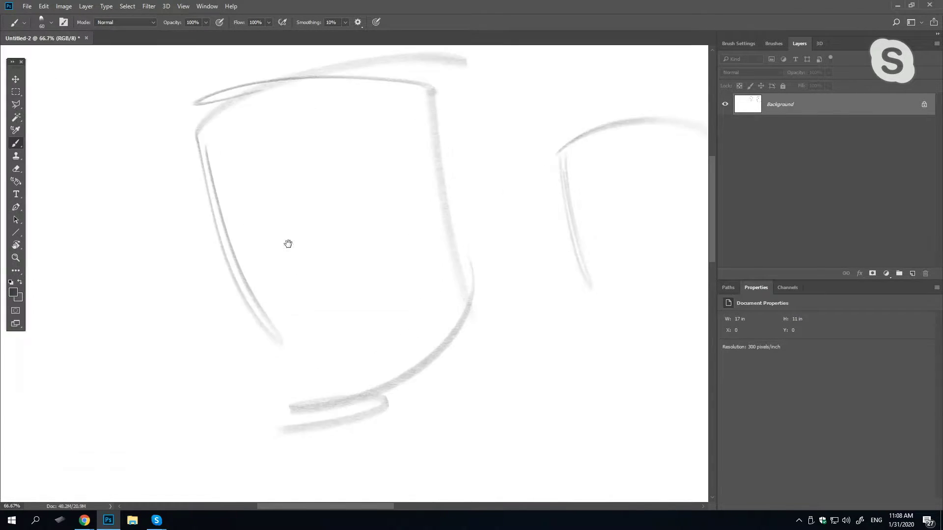
# Draw dark eyebrows, both eyes and a long nose line ending in a square nose base on the large head
pyautogui.keyDown('ctrl'); pyautogui.click(284, 212); pyautogui.keyUp('ctrl')
pyautogui.keyDown('ctrl'); pyautogui.click(285, 212); pyautogui.keyUp('ctrl')
pyautogui.moveTo(173, 208); pyautogui.dragTo(388, 141)
pyautogui.moveTo(252, 168)
pyautogui.mouseDown()
pyautogui.moveTo(311, 346)
pyautogui.moveTo(322, 339)
pyautogui.mouseUp()
pyautogui.moveTo(242, 203); pyautogui.dragTo(252, 213)
pyautogui.moveTo(204, 208); pyautogui.dragTo(245, 201)
pyautogui.moveTo(356, 175)
pyautogui.mouseDown()
pyautogui.moveTo(362, 181)
pyautogui.moveTo(369, 170)
pyautogui.mouseUp()
pyautogui.moveTo(328, 200); pyautogui.dragTo(368, 190)
pyautogui.moveTo(305, 281); pyautogui.dragTo(317, 225)
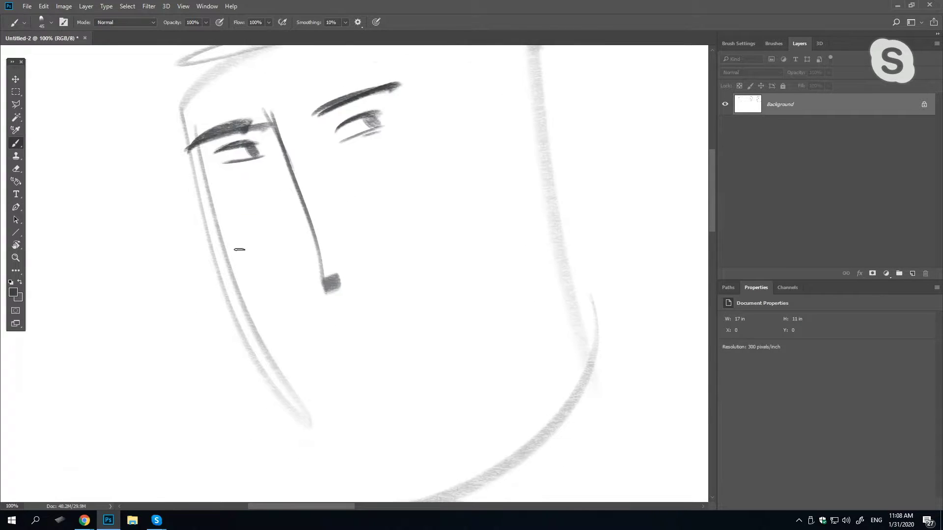
# Outline the far cheek of the large head and sketch its angular mouth and chin
pyautogui.moveTo(187, 151)
pyautogui.mouseDown()
pyautogui.moveTo(216, 166)
pyautogui.moveTo(211, 199)
pyautogui.moveTo(295, 376)
pyautogui.mouseUp()
pyautogui.moveTo(194, 232); pyautogui.dragTo(300, 403)
pyautogui.moveTo(312, 303); pyautogui.dragTo(347, 382)
pyautogui.moveTo(386, 369)
pyautogui.mouseDown()
pyautogui.moveTo(401, 326)
pyautogui.moveTo(425, 325)
pyautogui.mouseUp()
pyautogui.moveTo(377, 434)
pyautogui.mouseDown()
pyautogui.moveTo(336, 362)
pyautogui.moveTo(392, 391)
pyautogui.mouseUp()
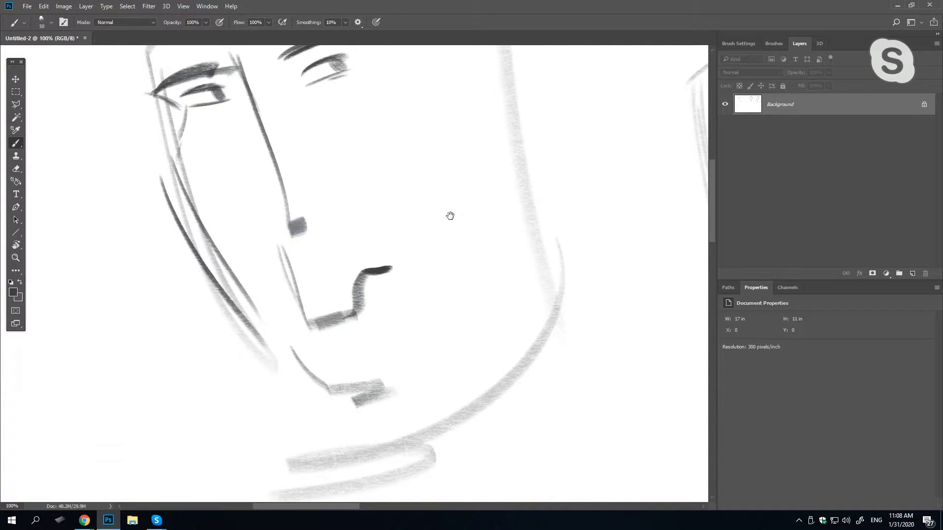
# Sketch broad swept hair strokes above the forehead with a larger brush and mark the near temple
pyautogui.moveTo(450, 216); pyautogui.dragTo(443, 372)
pyautogui.press(']')
pyautogui.press(']')
pyautogui.moveTo(218, 160); pyautogui.dragTo(234, 108)
pyautogui.moveTo(160, 139)
pyautogui.mouseDown()
pyautogui.moveTo(255, 82)
pyautogui.moveTo(280, 86)
pyautogui.mouseUp()
pyautogui.moveTo(226, 161); pyautogui.dragTo(308, 108)
pyautogui.moveTo(246, 152)
pyautogui.mouseDown()
pyautogui.moveTo(308, 108)
pyautogui.moveTo(344, 138)
pyautogui.moveTo(345, 161)
pyautogui.moveTo(406, 219)
pyautogui.mouseUp()
pyautogui.press('[')
pyautogui.moveTo(367, 141)
pyautogui.mouseDown()
pyautogui.moveTo(400, 230)
pyautogui.moveTo(410, 232)
pyautogui.mouseUp()
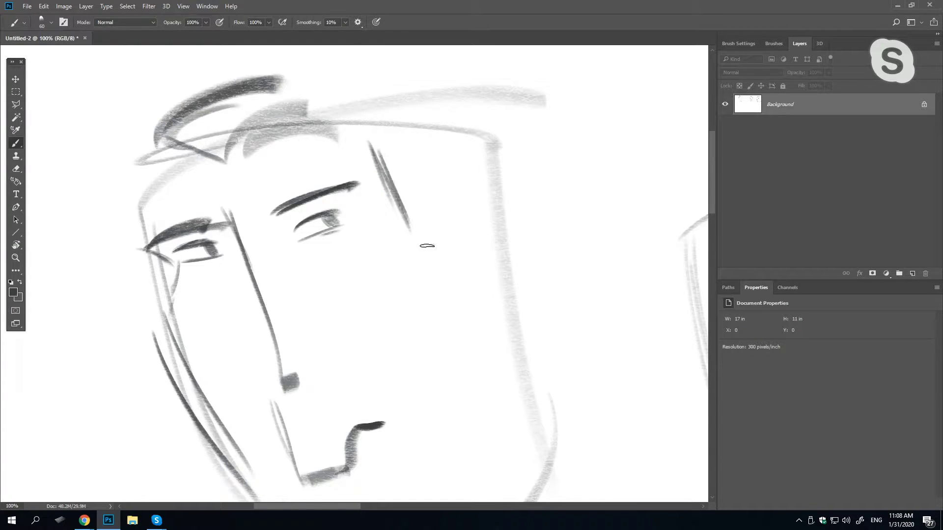
# Draw the near ear as a long narrow shape with inner fold lines and a squared lobe
pyautogui.moveTo(432, 198); pyautogui.dragTo(424, 241)
pyautogui.moveTo(446, 197)
pyautogui.mouseDown()
pyautogui.moveTo(454, 227)
pyautogui.moveTo(451, 331)
pyautogui.mouseUp()
pyautogui.hotkey('ctrl', 'z')
pyautogui.moveTo(462, 253)
pyautogui.mouseDown()
pyautogui.moveTo(475, 340)
pyautogui.moveTo(457, 338)
pyautogui.mouseUp()
pyautogui.moveTo(445, 219); pyautogui.dragTo(433, 287)
pyautogui.moveTo(449, 253); pyautogui.dragTo(442, 272)
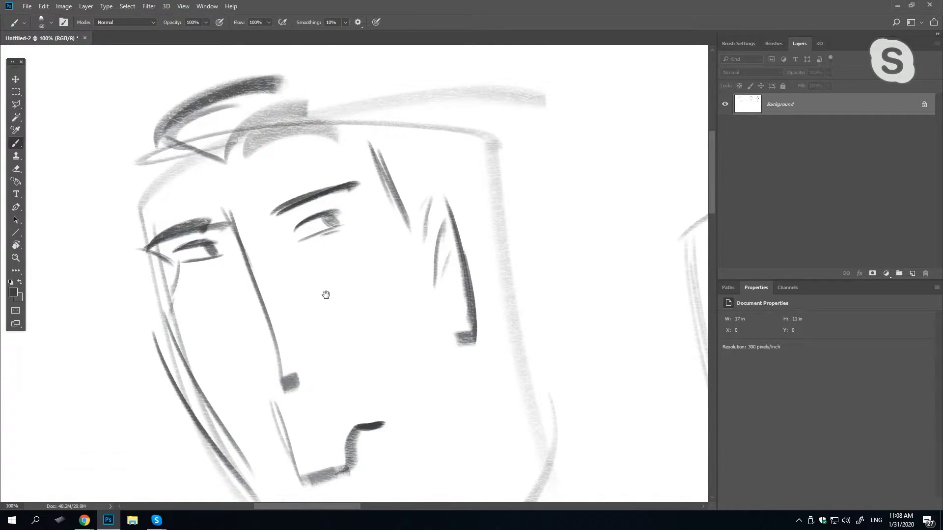
# Outline the hair from the fringe overhanging the far brow, over the crown and down to the near ear
pyautogui.moveTo(325, 295); pyautogui.dragTo(387, 232)
pyautogui.moveTo(477, 84); pyautogui.dragTo(496, 156)
pyautogui.moveTo(509, 96); pyautogui.dragTo(507, 157)
pyautogui.moveTo(222, 194); pyautogui.dragTo(275, 236)
pyautogui.moveTo(250, 180)
pyautogui.mouseDown()
pyautogui.moveTo(247, 245)
pyautogui.moveTo(310, 152)
pyautogui.mouseUp()
pyautogui.moveTo(224, 171); pyautogui.dragTo(243, 228)
pyautogui.moveTo(213, 200); pyautogui.dragTo(267, 141)
pyautogui.moveTo(190, 170); pyautogui.dragTo(260, 129)
pyautogui.moveTo(338, 140); pyautogui.dragTo(203, 217)
pyautogui.moveTo(255, 187); pyautogui.dragTo(377, 198)
pyautogui.moveTo(371, 196); pyautogui.dragTo(375, 95)
pyautogui.moveTo(339, 50); pyautogui.dragTo(403, 89)
pyautogui.moveTo(213, 182); pyautogui.dragTo(239, 157)
# Draw the near jaw line descending from below the ear towards the chin
pyautogui.moveTo(320, 299); pyautogui.dragTo(303, 243)
pyautogui.moveTo(399, 403); pyautogui.dragTo(359, 437)
pyautogui.moveTo(436, 242); pyautogui.dragTo(445, 336)
pyautogui.hotkey('ctrl', 'z')
pyautogui.hotkey('ctrl', 'z')
pyautogui.moveTo(433, 259); pyautogui.dragTo(447, 385)
pyautogui.moveTo(358, 402); pyautogui.dragTo(384, 320)
# Draw both sides of the thick neck and darken the curved collar line at its base
pyautogui.keyDown('ctrl'); pyautogui.keyDown('alt'); pyautogui.click(365, 351); pyautogui.keyUp('alt'); pyautogui.keyUp('ctrl')
pyautogui.moveTo(287, 300); pyautogui.dragTo(340, 397)
pyautogui.moveTo(292, 318); pyautogui.dragTo(320, 398)
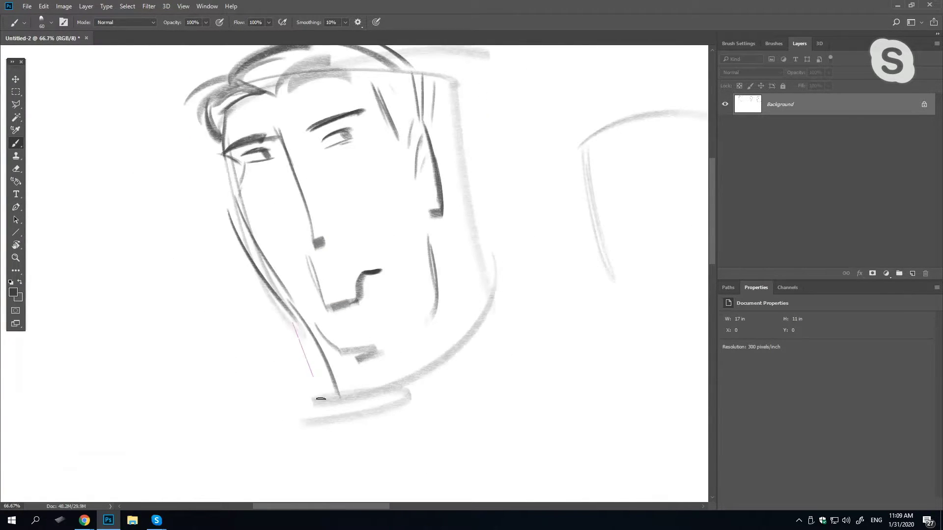
pyautogui.moveTo(467, 228); pyautogui.dragTo(507, 307)
pyautogui.moveTo(454, 229)
pyautogui.mouseDown()
pyautogui.moveTo(499, 311)
pyautogui.moveTo(417, 388)
pyautogui.mouseUp()
pyautogui.hotkey('ctrl', 'z')
pyautogui.moveTo(506, 294); pyautogui.dragTo(437, 394)
pyautogui.moveTo(468, 352); pyautogui.dragTo(410, 402)
pyautogui.moveTo(309, 390); pyautogui.dragTo(371, 425)
# Sketch sloping shoulder lines on both sides of the neck with the brush enlarged to 90
pyautogui.moveTo(338, 394)
pyautogui.mouseDown()
pyautogui.moveTo(374, 288)
pyautogui.moveTo(374, 300)
pyautogui.mouseUp()
pyautogui.press(']')
pyautogui.press(']')
pyautogui.press(']')
pyautogui.moveTo(351, 249); pyautogui.dragTo(257, 352)
pyautogui.moveTo(557, 200); pyautogui.dragTo(659, 247)
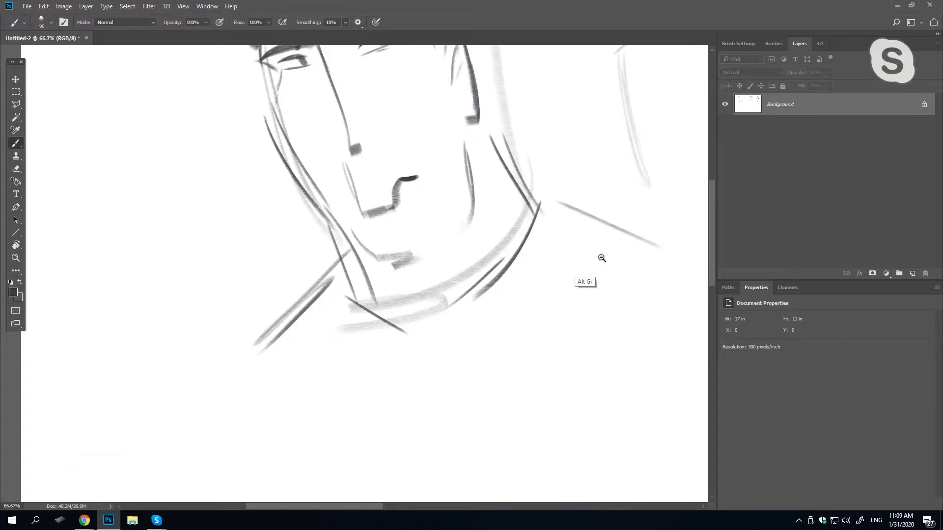
# Extend the figure into a bust with upper arms on both sides and a curved lower chest line
pyautogui.keyDown('ctrl'); pyautogui.keyDown('alt'); pyautogui.click(602, 258); pyautogui.keyUp('alt'); pyautogui.keyUp('ctrl')
pyautogui.keyDown('ctrl'); pyautogui.keyDown('alt'); pyautogui.click(593, 265); pyautogui.keyUp('alt'); pyautogui.keyUp('ctrl')
pyautogui.moveTo(507, 298); pyautogui.dragTo(388, 270)
pyautogui.moveTo(297, 270); pyautogui.dragTo(366, 380)
pyautogui.hotkey('ctrl', 'alt', 'z')
pyautogui.moveTo(295, 283); pyautogui.dragTo(346, 383)
pyautogui.moveTo(504, 336)
pyautogui.mouseDown()
pyautogui.moveTo(518, 214)
pyautogui.moveTo(554, 241)
pyautogui.moveTo(560, 338)
pyautogui.mouseUp()
pyautogui.moveTo(270, 296)
pyautogui.mouseDown()
pyautogui.moveTo(314, 385)
pyautogui.moveTo(430, 334)
pyautogui.moveTo(484, 348)
pyautogui.moveTo(516, 312)
pyautogui.mouseUp()
pyautogui.moveTo(377, 408); pyautogui.dragTo(385, 426)
pyautogui.moveTo(533, 411); pyautogui.dragTo(381, 380)
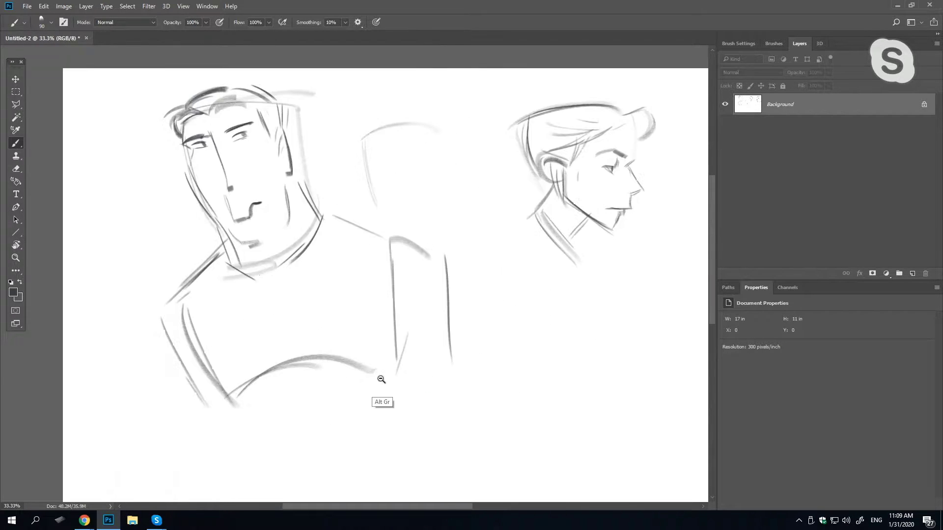
# Cover the head sketches with a new layer filled with white
pyautogui.keyDown('ctrl'); pyautogui.keyDown('alt'); pyautogui.click(380, 381); pyautogui.keyUp('alt'); pyautogui.keyUp('ctrl')
pyautogui.keyDown('ctrl'); pyautogui.keyDown('alt'); pyautogui.click(379, 373); pyautogui.keyUp('alt'); pyautogui.keyUp('ctrl')
pyautogui.keyDown('ctrl'); pyautogui.keyDown('alt'); pyautogui.click(377, 356); pyautogui.keyUp('alt'); pyautogui.keyUp('ctrl')
pyautogui.keyDown('ctrl'); pyautogui.click(387, 349); pyautogui.keyUp('ctrl')
pyautogui.keyDown('ctrl'); pyautogui.click(387, 348); pyautogui.keyUp('ctrl')
pyautogui.keyDown('ctrl'); pyautogui.click(410, 334); pyautogui.keyUp('ctrl')
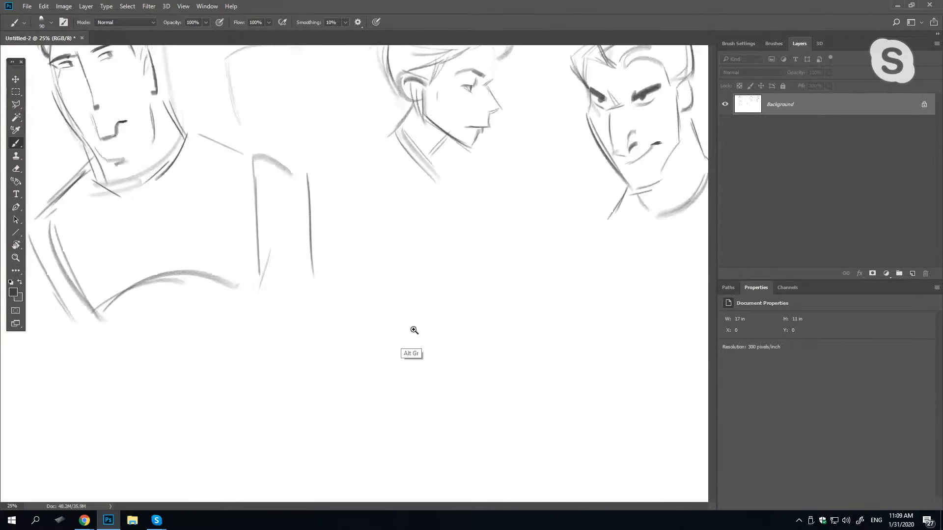
pyautogui.keyDown('ctrl'); pyautogui.keyDown('alt'); pyautogui.click(415, 332); pyautogui.keyUp('alt'); pyautogui.keyUp('ctrl')
pyautogui.press('g')
pyautogui.click(912, 273)
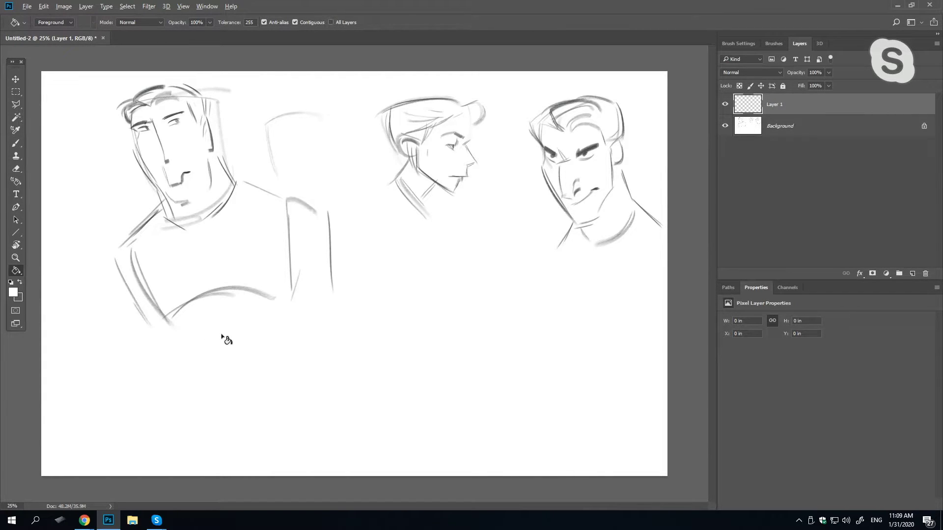
pyautogui.click(259, 334)
# Add an empty layer above the white one and set up the Brush with the dark grey foreground color
pyautogui.press('b')
pyautogui.click(912, 274)
pyautogui.press('x')
pyautogui.keyDown('ctrl'); pyautogui.click(275, 225); pyautogui.keyUp('ctrl')
pyautogui.moveTo(417, 231); pyautogui.dragTo(385, 316)
pyautogui.keyDown('ctrl'); pyautogui.click(233, 233); pyautogui.keyUp('ctrl')
pyautogui.moveTo(471, 237); pyautogui.dragTo(378, 296)
pyautogui.keyDown('ctrl'); pyautogui.keyDown('alt'); pyautogui.click(343, 316); pyautogui.keyUp('alt'); pyautogui.keyUp('ctrl')
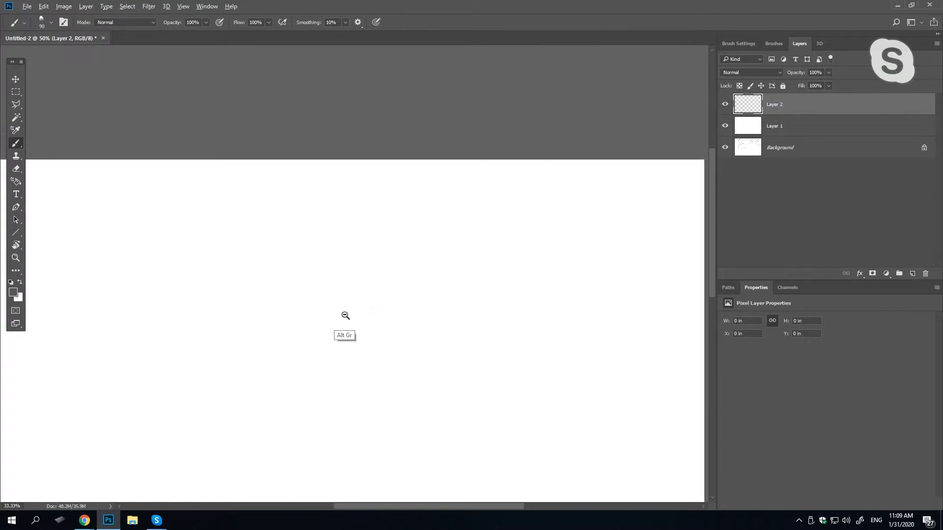
pyautogui.keyDown('ctrl'); pyautogui.keyDown('alt'); pyautogui.click(345, 316); pyautogui.keyUp('alt'); pyautogui.keyUp('ctrl')
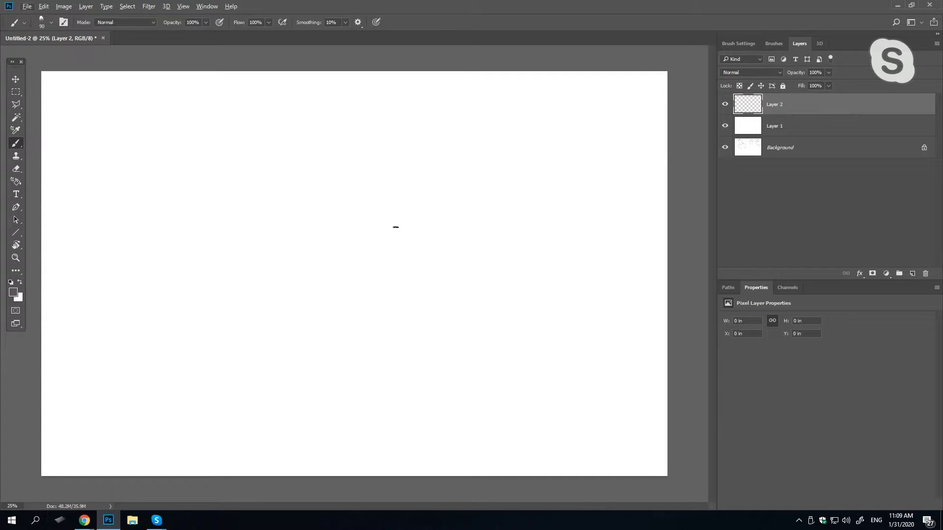
# Sketch a small upright castle tower with a curved top and a base line in the canvas's upper right area
pyautogui.moveTo(400, 237); pyautogui.dragTo(396, 177)
pyautogui.hotkey('ctrl', 'z')
pyautogui.moveTo(424, 164)
pyautogui.mouseDown()
pyautogui.moveTo(419, 204)
pyautogui.moveTo(417, 153)
pyautogui.moveTo(452, 144)
pyautogui.moveTo(454, 188)
pyautogui.mouseUp()
pyautogui.moveTo(455, 140); pyautogui.dragTo(459, 209)
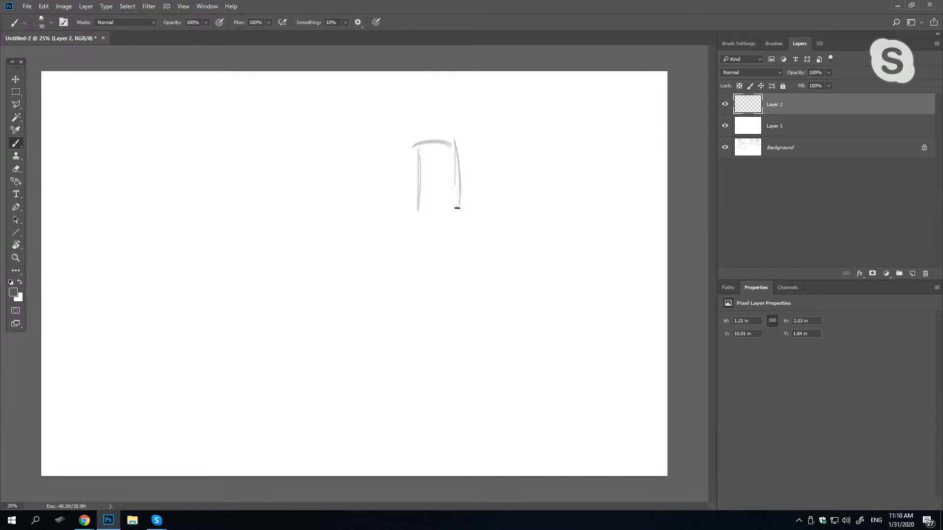
pyautogui.hotkey('ctrl', 'alt', 'z')
pyautogui.hotkey('ctrl', 'alt', 'z')
pyautogui.moveTo(447, 141); pyautogui.dragTo(452, 208)
pyautogui.moveTo(453, 208)
pyautogui.mouseDown()
pyautogui.moveTo(414, 214)
pyautogui.moveTo(441, 216)
pyautogui.mouseUp()
# Add a taller narrow tower and a lower one beside the first castle tower
pyautogui.moveTo(454, 137); pyautogui.dragTo(453, 181)
pyautogui.moveTo(454, 114); pyautogui.dragTo(480, 196)
pyautogui.moveTo(483, 134); pyautogui.dragTo(484, 196)
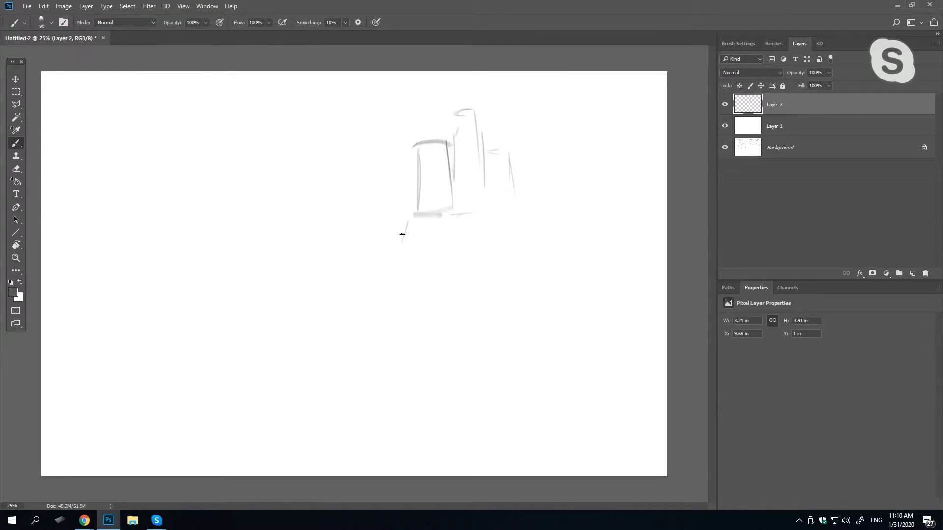
# Sketch the rocky hill slopes falling away on both sides of the castle
pyautogui.moveTo(402, 210)
pyautogui.mouseDown()
pyautogui.moveTo(417, 202)
pyautogui.moveTo(365, 273)
pyautogui.mouseUp()
pyautogui.moveTo(393, 227)
pyautogui.mouseDown()
pyautogui.moveTo(355, 279)
pyautogui.moveTo(345, 262)
pyautogui.moveTo(391, 264)
pyautogui.mouseUp()
pyautogui.moveTo(521, 200); pyautogui.dragTo(575, 222)
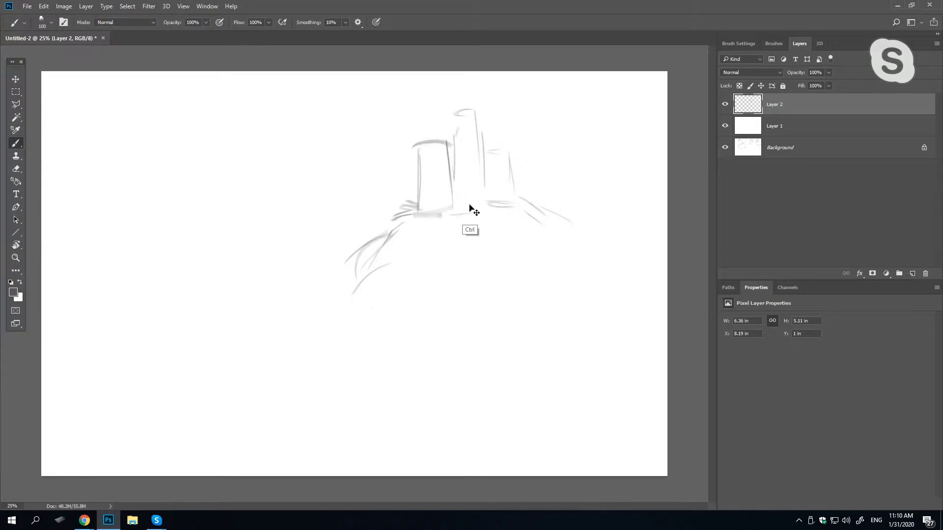
# Add thin shaded turrets around and behind the main castle towers
pyautogui.moveTo(418, 172)
pyautogui.mouseDown()
pyautogui.moveTo(406, 177)
pyautogui.moveTo(407, 208)
pyautogui.mouseUp()
pyautogui.moveTo(445, 142)
pyautogui.mouseDown()
pyautogui.moveTo(441, 103)
pyautogui.moveTo(456, 147)
pyautogui.moveTo(490, 152)
pyautogui.moveTo(502, 128)
pyautogui.mouseUp()
pyautogui.moveTo(500, 130)
pyautogui.mouseDown()
pyautogui.moveTo(488, 156)
pyautogui.moveTo(496, 124)
pyautogui.mouseUp()
pyautogui.hotkey('ctrl', 'alt', 'z')
pyautogui.hotkey('ctrl', 'alt', 'z')
pyautogui.moveTo(496, 123); pyautogui.dragTo(490, 144)
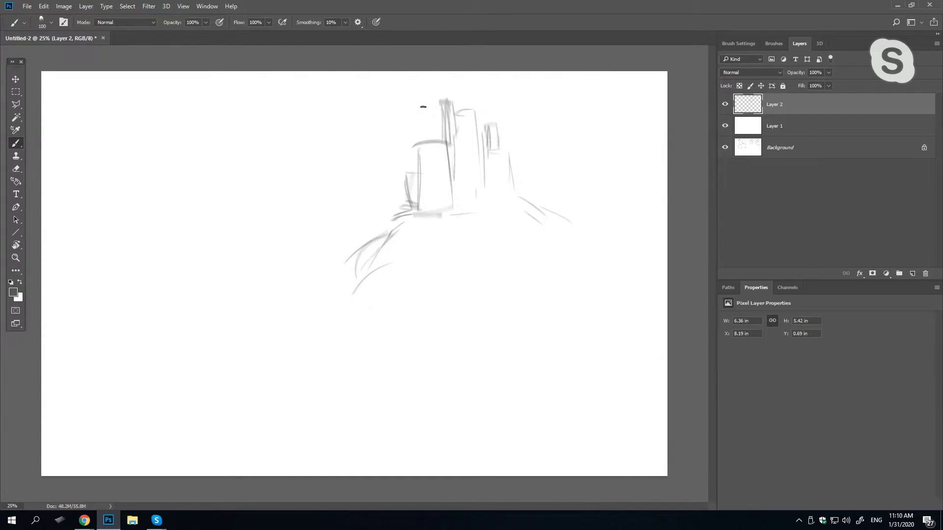
# Extend the castle hill's slope downwards with light strokes and move the sketch slightly lower on the canvas
pyautogui.moveTo(345, 287); pyautogui.dragTo(313, 322)
pyautogui.moveTo(151, 365); pyautogui.dragTo(187, 369)
pyautogui.moveTo(42, 352); pyautogui.dragTo(174, 370)
pyautogui.moveTo(111, 359); pyautogui.dragTo(254, 387)
pyautogui.hotkey('ctrl', 'alt', 'z')
pyautogui.hotkey('ctrl', 'alt', 'z')
pyautogui.moveTo(501, 191)
pyautogui.mouseDown()
pyautogui.moveTo(500, 251)
pyautogui.moveTo(506, 201)
pyautogui.mouseUp()
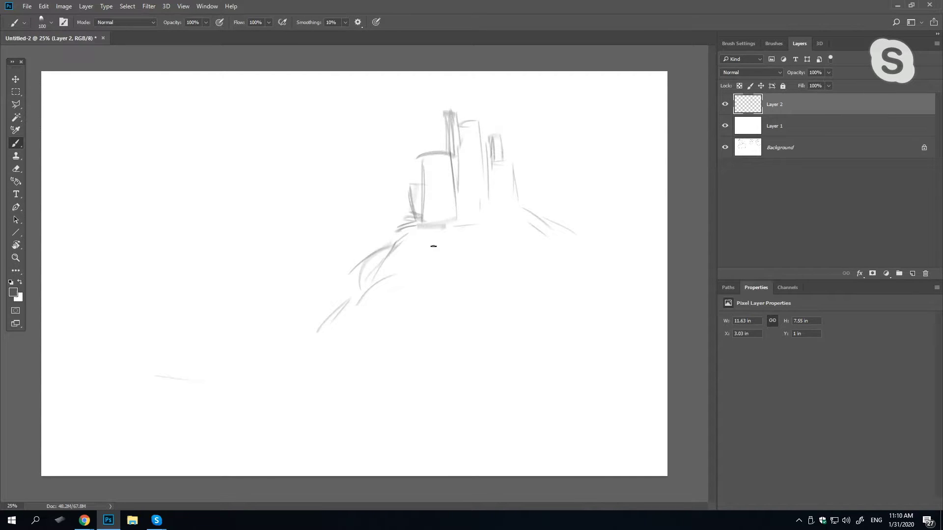
pyautogui.moveTo(453, 79); pyautogui.dragTo(508, 473)
pyautogui.moveTo(251, 77); pyautogui.dragTo(213, 443)
pyautogui.moveTo(245, 82)
pyautogui.mouseDown()
pyautogui.moveTo(225, 428)
pyautogui.moveTo(240, 444)
pyautogui.mouseUp()
pyautogui.moveTo(494, 199); pyautogui.dragTo(86, 202)
pyautogui.hotkey('ctrl', 'alt', 'z')
pyautogui.hotkey('ctrl', 'alt', 'z')
pyautogui.hotkey('ctrl', 'alt', 'z')
# Draw a large foreground hill contour curving from the canvas's left side down to its lower edge
pyautogui.moveTo(196, 346)
pyautogui.mouseDown()
pyautogui.moveTo(44, 328)
pyautogui.moveTo(304, 369)
pyautogui.mouseUp()
pyautogui.moveTo(209, 329)
pyautogui.mouseDown()
pyautogui.moveTo(339, 386)
pyautogui.moveTo(391, 431)
pyautogui.mouseUp()
pyautogui.moveTo(377, 406); pyautogui.dragTo(459, 471)
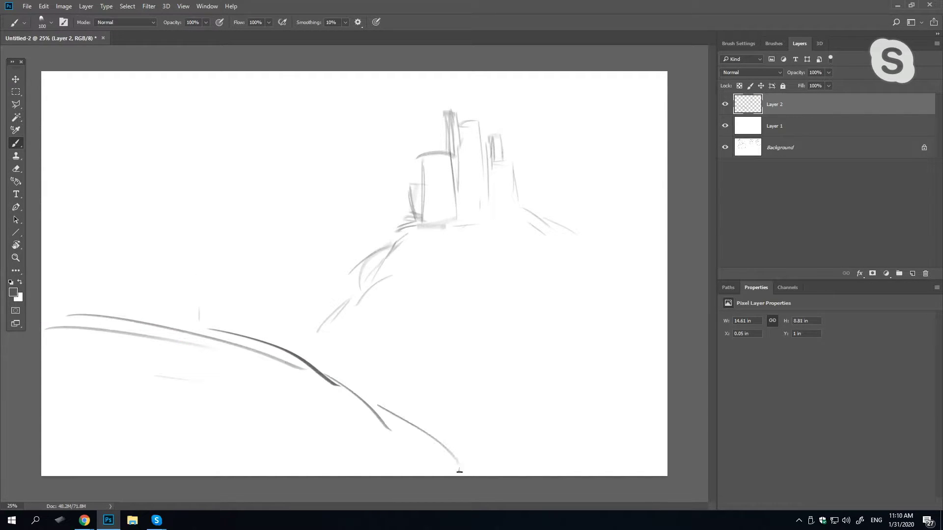
# Add roots and short grass strokes along the crest of the foreground hill
pyautogui.moveTo(156, 294); pyautogui.dragTo(182, 327)
pyautogui.moveTo(175, 305); pyautogui.dragTo(203, 335)
pyautogui.moveTo(216, 331)
pyautogui.mouseDown()
pyautogui.moveTo(233, 322)
pyautogui.moveTo(268, 326)
pyautogui.mouseUp()
pyautogui.moveTo(284, 329); pyautogui.dragTo(287, 351)
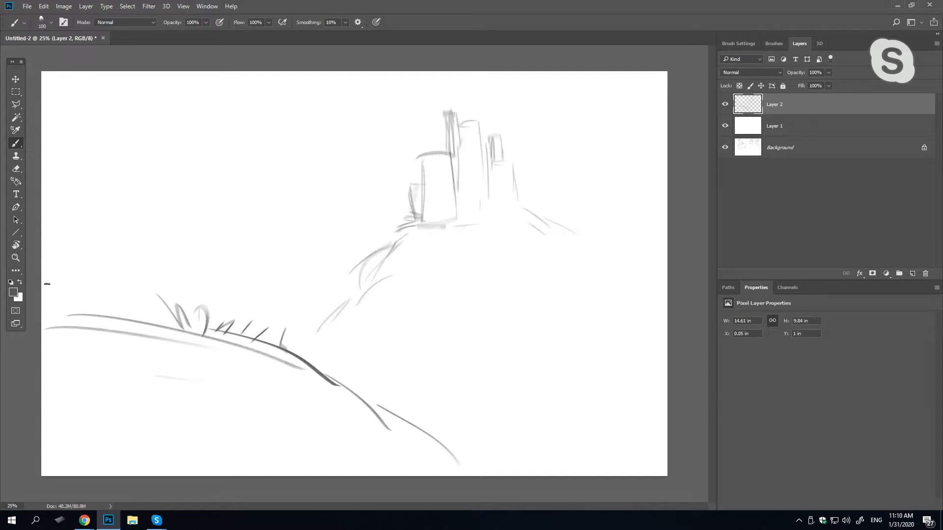
# Sketch a bent tree on the foreground hill with a forked trunk, a long branch, foliage arcs and leaf tufts
pyautogui.moveTo(107, 236); pyautogui.dragTo(140, 293)
pyautogui.moveTo(59, 259)
pyautogui.mouseDown()
pyautogui.moveTo(105, 238)
pyautogui.moveTo(109, 224)
pyautogui.mouseUp()
pyautogui.moveTo(65, 216)
pyautogui.mouseDown()
pyautogui.moveTo(110, 225)
pyautogui.moveTo(146, 198)
pyautogui.moveTo(68, 207)
pyautogui.moveTo(116, 181)
pyautogui.mouseUp()
pyautogui.moveTo(109, 152); pyautogui.dragTo(128, 169)
pyautogui.moveTo(84, 141)
pyautogui.mouseDown()
pyautogui.moveTo(111, 172)
pyautogui.moveTo(123, 100)
pyautogui.mouseUp()
pyautogui.moveTo(71, 118)
pyautogui.mouseDown()
pyautogui.moveTo(126, 91)
pyautogui.moveTo(111, 138)
pyautogui.moveTo(148, 153)
pyautogui.moveTo(198, 139)
pyautogui.mouseUp()
pyautogui.moveTo(141, 199)
pyautogui.mouseDown()
pyautogui.moveTo(185, 152)
pyautogui.moveTo(220, 139)
pyautogui.moveTo(243, 112)
pyautogui.mouseUp()
pyautogui.moveTo(151, 295)
pyautogui.mouseDown()
pyautogui.moveTo(169, 246)
pyautogui.moveTo(172, 302)
pyautogui.moveTo(185, 312)
pyautogui.mouseUp()
pyautogui.hotkey('ctrl', 'z')
pyautogui.moveTo(141, 259); pyautogui.dragTo(149, 294)
pyautogui.moveTo(147, 266)
pyautogui.mouseDown()
pyautogui.moveTo(150, 294)
pyautogui.moveTo(164, 297)
pyautogui.mouseUp()
# Draw a large rounded shape at the lower edge of the foreground hill
pyautogui.moveTo(268, 383); pyautogui.dragTo(350, 407)
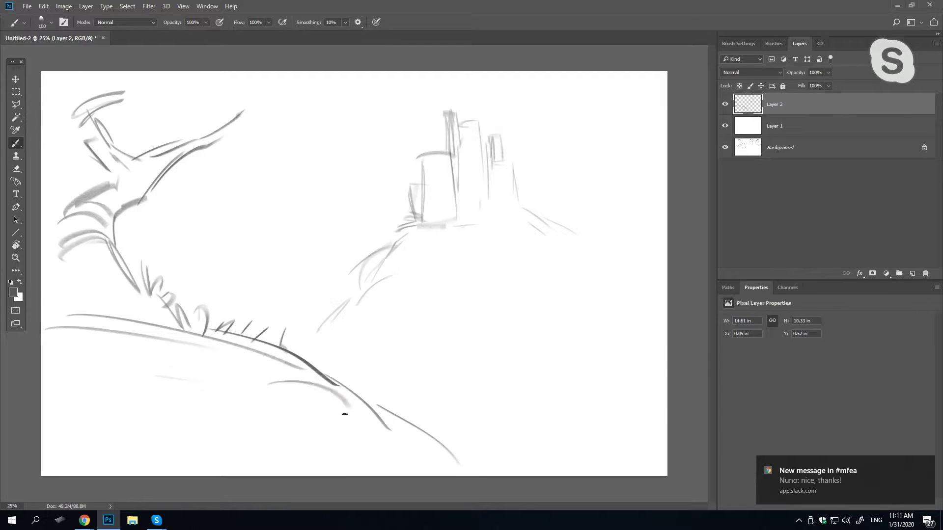
pyautogui.hotkey('ctrl', 'z')
pyautogui.moveTo(215, 421); pyautogui.dragTo(365, 398)
pyautogui.moveTo(206, 434); pyautogui.dragTo(204, 476)
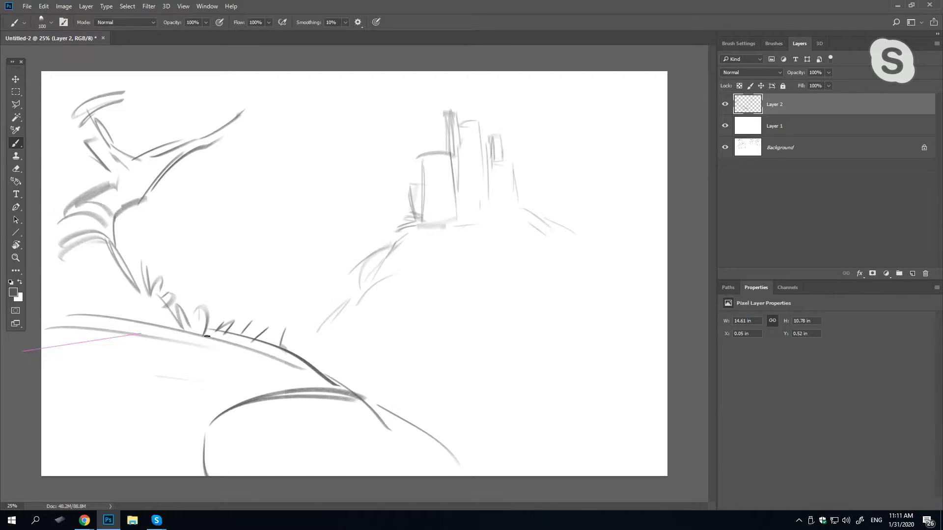
# Reinforce the foreground hill's crest and draw a bold curved arrow leading up the hill from the lower-left corner
pyautogui.moveTo(207, 336); pyautogui.dragTo(224, 346)
pyautogui.moveTo(62, 475)
pyautogui.mouseDown()
pyautogui.moveTo(163, 389)
pyautogui.moveTo(187, 383)
pyautogui.mouseUp()
pyautogui.moveTo(361, 383); pyautogui.dragTo(377, 393)
# Sketch a winding path zigzagging from the foreground hill up to the castle's near slope
pyautogui.moveTo(442, 427); pyautogui.dragTo(566, 364)
pyautogui.hotkey('ctrl', 'z')
pyautogui.moveTo(450, 402); pyautogui.dragTo(577, 354)
pyautogui.moveTo(486, 386)
pyautogui.mouseDown()
pyautogui.moveTo(578, 328)
pyautogui.moveTo(542, 312)
pyautogui.moveTo(555, 283)
pyautogui.mouseUp()
pyautogui.moveTo(517, 288)
pyautogui.mouseDown()
pyautogui.moveTo(538, 267)
pyautogui.moveTo(530, 265)
pyautogui.mouseUp()
pyautogui.moveTo(498, 239); pyautogui.dragTo(523, 251)
pyautogui.moveTo(476, 227); pyautogui.dragTo(565, 260)
pyautogui.moveTo(556, 265); pyautogui.dragTo(580, 271)
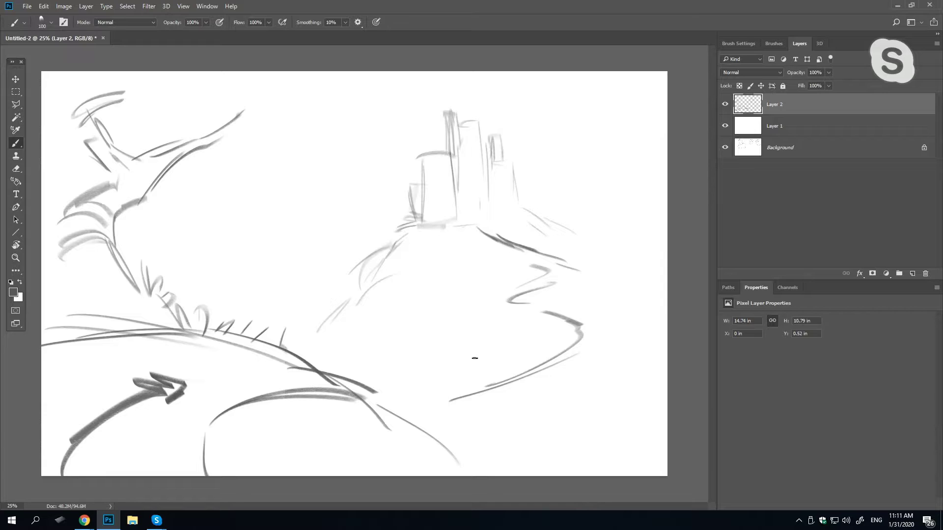
# Extend the winding path's lower bend with outer contour strokes and add parallel slope lines beneath it
pyautogui.moveTo(585, 279)
pyautogui.mouseDown()
pyautogui.moveTo(562, 293)
pyautogui.moveTo(625, 306)
pyautogui.moveTo(629, 320)
pyautogui.moveTo(598, 366)
pyautogui.mouseUp()
pyautogui.moveTo(631, 344)
pyautogui.mouseDown()
pyautogui.moveTo(599, 381)
pyautogui.moveTo(558, 386)
pyautogui.mouseUp()
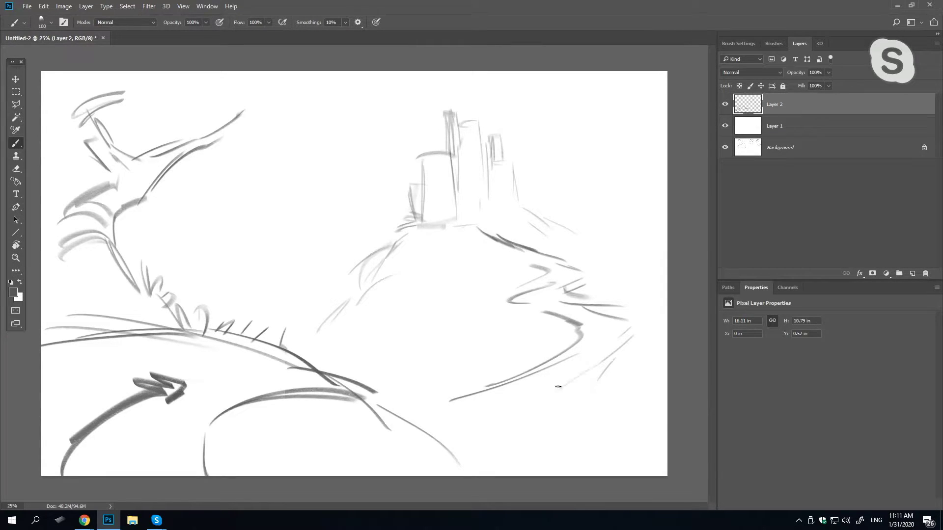
pyautogui.moveTo(491, 357); pyautogui.dragTo(417, 411)
pyautogui.moveTo(519, 338); pyautogui.dragTo(415, 397)
pyautogui.moveTo(535, 320); pyautogui.dragTo(489, 335)
# Sketch grass tufts along the ridge sloping down to the right of the castle
pyautogui.moveTo(569, 229)
pyautogui.mouseDown()
pyautogui.moveTo(622, 254)
pyautogui.moveTo(572, 239)
pyautogui.moveTo(534, 198)
pyautogui.mouseUp()
pyautogui.moveTo(570, 228)
pyautogui.mouseDown()
pyautogui.moveTo(562, 210)
pyautogui.moveTo(577, 226)
pyautogui.moveTo(597, 225)
pyautogui.mouseUp()
pyautogui.moveTo(620, 247); pyautogui.dragTo(610, 224)
pyautogui.moveTo(632, 249)
pyautogui.mouseDown()
pyautogui.moveTo(623, 227)
pyautogui.moveTo(638, 235)
pyautogui.mouseUp()
pyautogui.moveTo(647, 256); pyautogui.dragTo(653, 259)
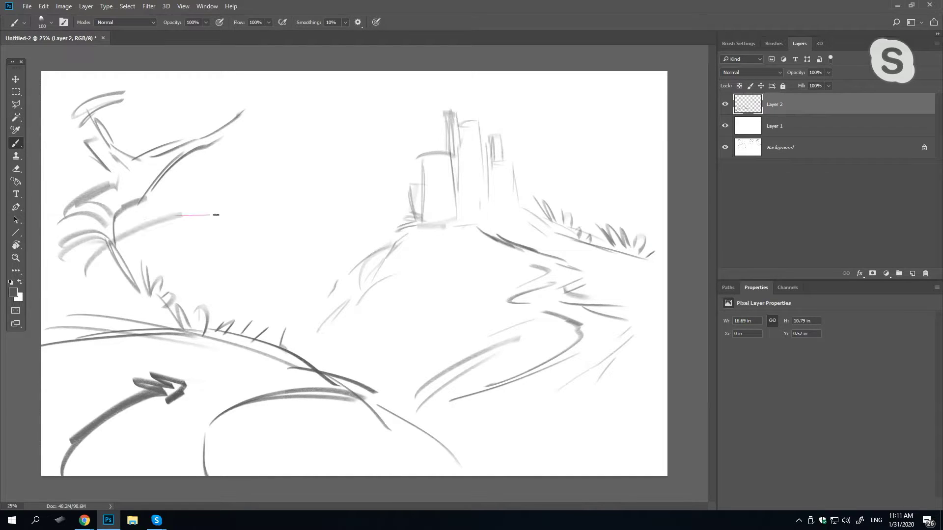
# Sketch distant hills behind the tree and castle, with two long ridge lines sweeping across the sky
pyautogui.moveTo(141, 200); pyautogui.dragTo(393, 240)
pyautogui.moveTo(614, 166); pyautogui.dragTo(668, 165)
pyautogui.moveTo(419, 72); pyautogui.dragTo(179, 112)
pyautogui.hotkey('ctrl', 'z')
pyautogui.moveTo(298, 165); pyautogui.dragTo(667, 103)
pyautogui.hotkey('ctrl', 'z')
pyautogui.moveTo(252, 167)
pyautogui.mouseDown()
pyautogui.moveTo(495, 97)
pyautogui.moveTo(668, 85)
pyautogui.mouseUp()
pyautogui.moveTo(505, 133); pyautogui.dragTo(669, 108)
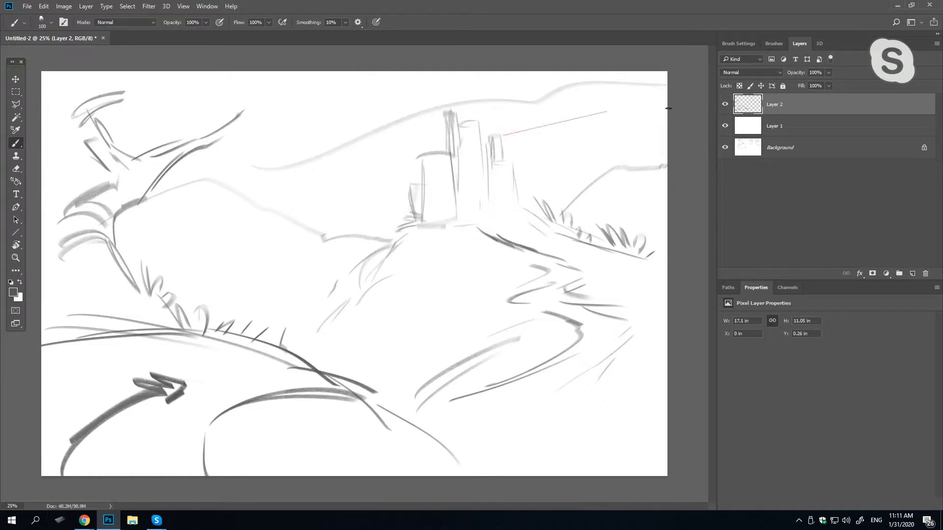
pyautogui.hotkey('ctrl', 'z')
pyautogui.moveTo(284, 135); pyautogui.dragTo(521, 72)
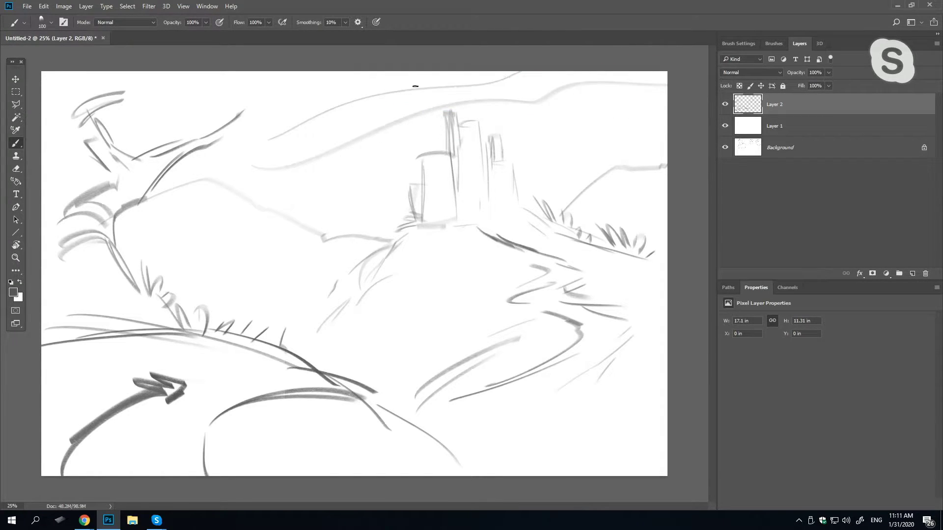
# Sketch the tree's canopy with sweeping arcs above the long branch and a scalloped foliage outline near the trunk
pyautogui.moveTo(327, 72); pyautogui.dragTo(251, 101)
pyautogui.moveTo(326, 89)
pyautogui.mouseDown()
pyautogui.moveTo(250, 133)
pyautogui.moveTo(241, 153)
pyautogui.mouseUp()
pyautogui.moveTo(350, 71); pyautogui.dragTo(302, 112)
pyautogui.moveTo(356, 89); pyautogui.dragTo(305, 129)
pyautogui.moveTo(164, 127); pyautogui.dragTo(219, 65)
pyautogui.hotkey('ctrl', 'z')
pyautogui.moveTo(157, 107); pyautogui.dragTo(175, 139)
pyautogui.moveTo(150, 106)
pyautogui.mouseDown()
pyautogui.moveTo(185, 67)
pyautogui.moveTo(153, 79)
pyautogui.mouseUp()
# Switch to full-screen mode with the menu bar and add leaf arcs and foliage contours around the tree's upper trunk
pyautogui.press('f')
pyautogui.moveTo(99, 184); pyautogui.dragTo(230, 183)
pyautogui.moveTo(224, 184); pyautogui.dragTo(180, 158)
pyautogui.moveTo(281, 105); pyautogui.dragTo(253, 132)
pyautogui.moveTo(228, 212)
pyautogui.mouseDown()
pyautogui.moveTo(202, 146)
pyautogui.moveTo(197, 152)
pyautogui.mouseUp()
# With a 90 px brush, sketch the tree's lower trunk lines and rounded bushes at its base
pyautogui.press('[')
pyautogui.moveTo(191, 229); pyautogui.dragTo(167, 200)
pyautogui.moveTo(161, 207)
pyautogui.mouseDown()
pyautogui.moveTo(181, 233)
pyautogui.moveTo(164, 254)
pyautogui.mouseUp()
pyautogui.moveTo(170, 260)
pyautogui.mouseDown()
pyautogui.moveTo(152, 275)
pyautogui.moveTo(176, 253)
pyautogui.mouseUp()
pyautogui.moveTo(240, 236)
pyautogui.mouseDown()
pyautogui.moveTo(284, 267)
pyautogui.moveTo(246, 259)
pyautogui.moveTo(281, 271)
pyautogui.mouseUp()
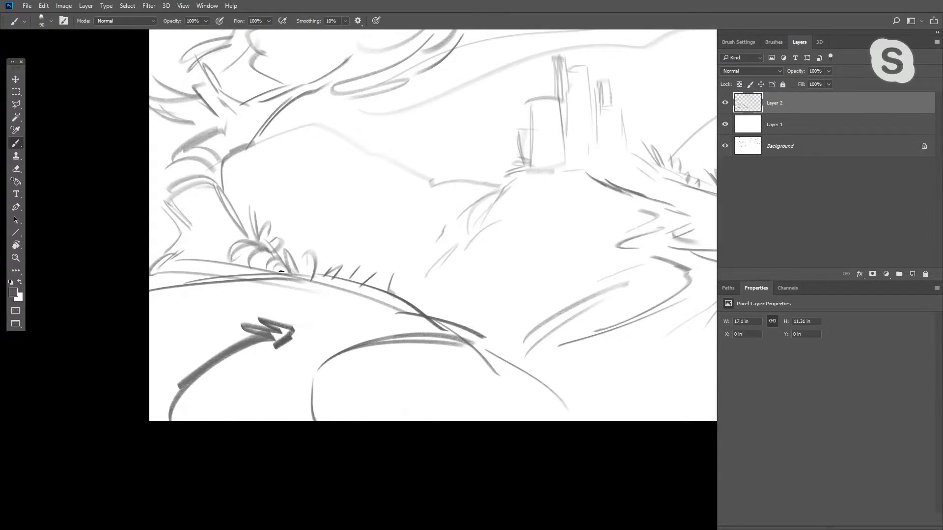
pyautogui.moveTo(162, 256)
pyautogui.mouseDown()
pyautogui.moveTo(182, 234)
pyautogui.moveTo(170, 253)
pyautogui.moveTo(215, 271)
pyautogui.moveTo(190, 250)
pyautogui.moveTo(199, 258)
pyautogui.moveTo(152, 272)
pyautogui.moveTo(173, 272)
pyautogui.moveTo(177, 249)
pyautogui.moveTo(159, 257)
pyautogui.moveTo(169, 232)
pyautogui.mouseUp()
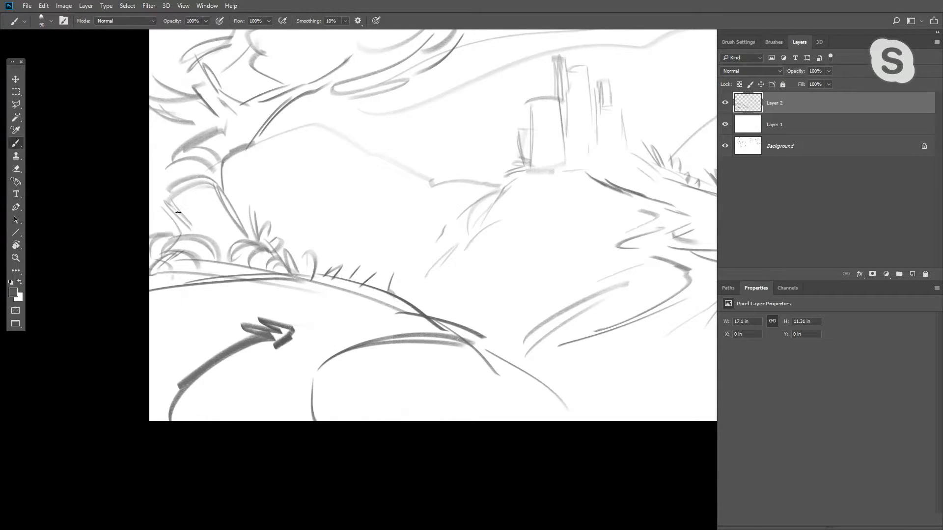
# Strengthen the tree's bent trunk outline and its fork with darker strokes
pyautogui.moveTo(263, 154); pyautogui.dragTo(207, 273)
pyautogui.moveTo(111, 302); pyautogui.dragTo(142, 338)
pyautogui.moveTo(118, 313)
pyautogui.mouseDown()
pyautogui.moveTo(132, 267)
pyautogui.moveTo(123, 274)
pyautogui.mouseUp()
pyautogui.moveTo(173, 297)
pyautogui.mouseDown()
pyautogui.moveTo(179, 263)
pyautogui.moveTo(211, 252)
pyautogui.mouseUp()
pyautogui.moveTo(168, 276); pyautogui.dragTo(208, 250)
pyautogui.moveTo(131, 268); pyautogui.dragTo(188, 235)
pyautogui.moveTo(175, 222)
pyautogui.mouseDown()
pyautogui.moveTo(212, 248)
pyautogui.moveTo(245, 211)
pyautogui.mouseUp()
pyautogui.moveTo(212, 248); pyautogui.dragTo(267, 206)
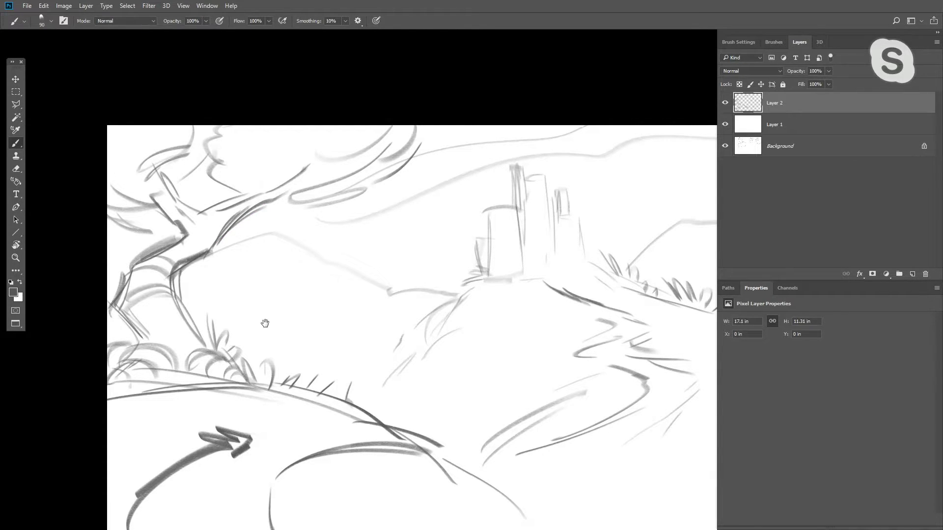
# Extend the foreground hill's lower slope, add grass blades on it and sketch a scalloped bush at the canvas's lower edge
pyautogui.moveTo(265, 323); pyautogui.dragTo(170, 255)
pyautogui.moveTo(367, 394); pyautogui.dragTo(491, 458)
pyautogui.moveTo(377, 383); pyautogui.dragTo(406, 419)
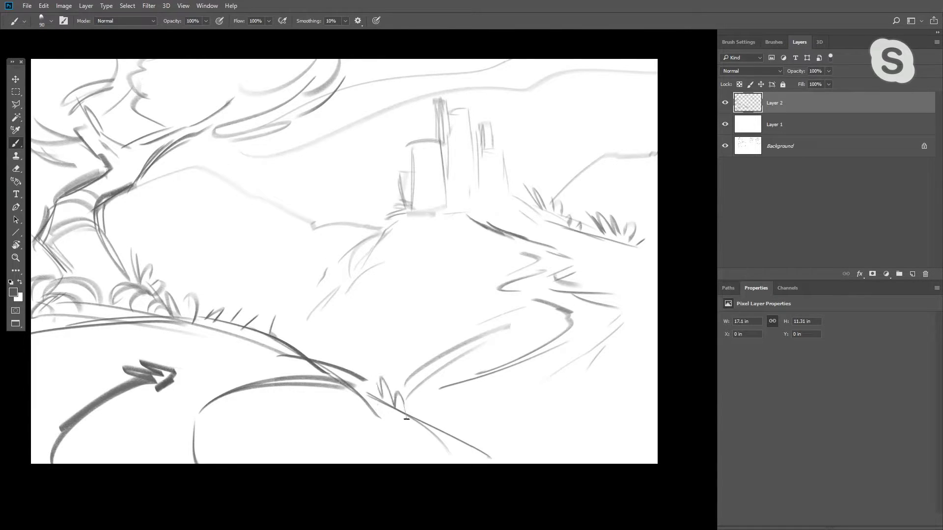
pyautogui.moveTo(238, 463)
pyautogui.mouseDown()
pyautogui.moveTo(330, 438)
pyautogui.moveTo(339, 449)
pyautogui.mouseUp()
pyautogui.moveTo(245, 444); pyautogui.dragTo(391, 463)
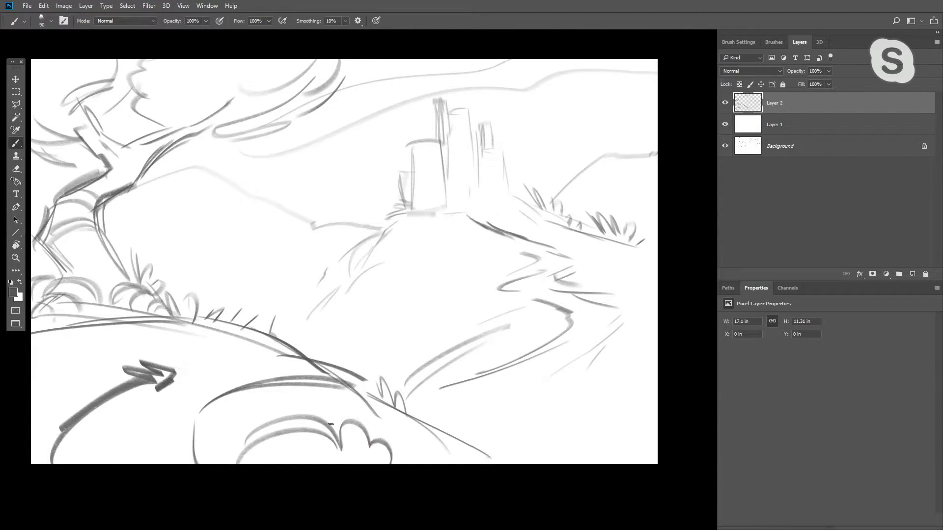
pyautogui.hotkey('ctrl', 'z')
pyautogui.moveTo(233, 335)
pyautogui.mouseDown()
pyautogui.moveTo(268, 336)
pyautogui.moveTo(250, 330)
pyautogui.mouseUp()
pyautogui.hotkey('ctrl', 'z')
pyautogui.moveTo(231, 338)
pyautogui.mouseDown()
pyautogui.moveTo(253, 329)
pyautogui.moveTo(247, 277)
pyautogui.moveTo(254, 320)
pyautogui.mouseUp()
pyautogui.hotkey('ctrl', 'z')
pyautogui.hotkey('ctrl', 'z')
pyautogui.hotkey('ctrl', 'z')
# Sketch a taller and a smaller standing figure with oval heads side by side on the foreground hill's crest
pyautogui.moveTo(230, 328); pyautogui.dragTo(249, 326)
pyautogui.moveTo(241, 262); pyautogui.dragTo(248, 268)
pyautogui.hotkey('ctrl', 'z')
pyautogui.hotkey('ctrl', 'z')
pyautogui.hotkey('ctrl', 'z')
pyautogui.moveTo(258, 311); pyautogui.dragTo(270, 334)
pyautogui.hotkey('ctrl', 'z')
pyautogui.moveTo(267, 274)
pyautogui.mouseDown()
pyautogui.moveTo(262, 327)
pyautogui.moveTo(265, 279)
pyautogui.mouseUp()
pyautogui.hotkey('ctrl', 'alt', 'z')
pyautogui.moveTo(260, 337)
pyautogui.mouseDown()
pyautogui.moveTo(264, 322)
pyautogui.moveTo(269, 335)
pyautogui.mouseUp()
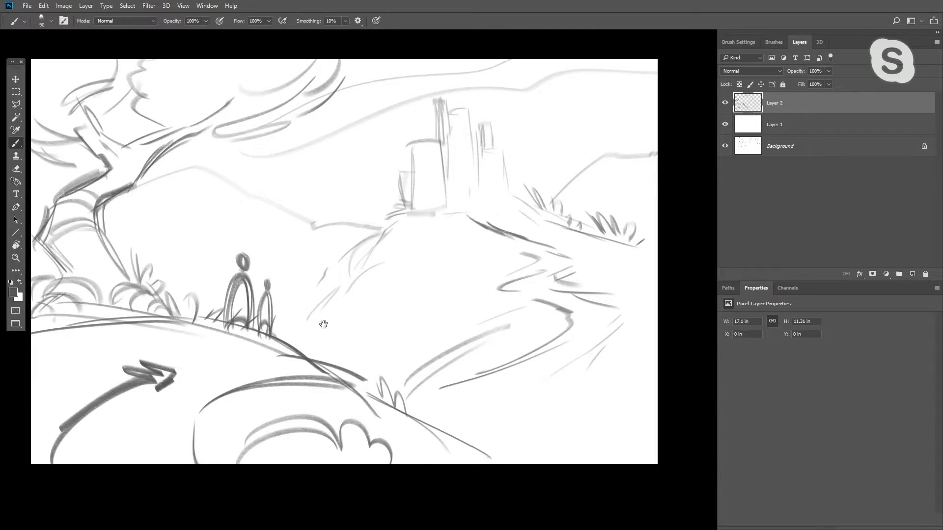
# Add a row of grass strokes and steep vertical cliff lines on the slope below the castle
pyautogui.moveTo(323, 324); pyautogui.dragTo(214, 368)
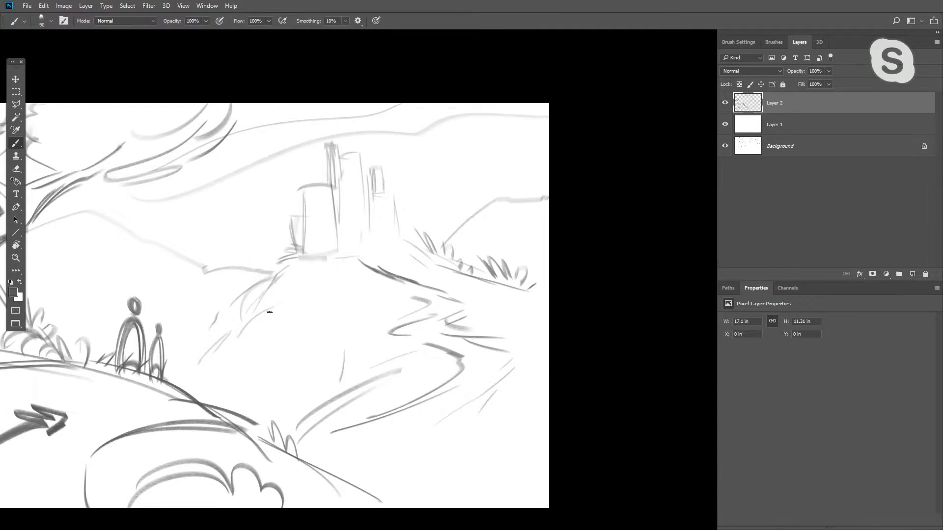
pyautogui.moveTo(273, 318)
pyautogui.mouseDown()
pyautogui.moveTo(244, 339)
pyautogui.moveTo(293, 325)
pyautogui.moveTo(296, 335)
pyautogui.mouseUp()
pyautogui.moveTo(306, 324); pyautogui.dragTo(307, 336)
pyautogui.moveTo(308, 336)
pyautogui.mouseDown()
pyautogui.moveTo(335, 324)
pyautogui.moveTo(354, 349)
pyautogui.mouseUp()
pyautogui.moveTo(247, 349)
pyautogui.mouseDown()
pyautogui.moveTo(260, 392)
pyautogui.moveTo(250, 412)
pyautogui.mouseUp()
pyautogui.moveTo(256, 376); pyautogui.dragTo(269, 438)
pyautogui.moveTo(266, 353)
pyautogui.mouseDown()
pyautogui.moveTo(285, 415)
pyautogui.moveTo(293, 400)
pyautogui.mouseUp()
pyautogui.moveTo(289, 288)
pyautogui.mouseDown()
pyautogui.moveTo(525, 231)
pyautogui.moveTo(432, 226)
pyautogui.moveTo(328, 254)
pyautogui.mouseUp()
# Sketch low rolling hill contours and a rounded bush in the canvas's lower-right corner
pyautogui.moveTo(378, 442); pyautogui.dragTo(511, 490)
pyautogui.moveTo(429, 478); pyautogui.dragTo(614, 426)
pyautogui.moveTo(450, 465)
pyautogui.mouseDown()
pyautogui.moveTo(599, 428)
pyautogui.moveTo(632, 395)
pyautogui.mouseUp()
pyautogui.moveTo(577, 367)
pyautogui.mouseDown()
pyautogui.moveTo(632, 344)
pyautogui.moveTo(632, 311)
pyautogui.mouseUp()
pyautogui.hotkey('ctrl', 'z')
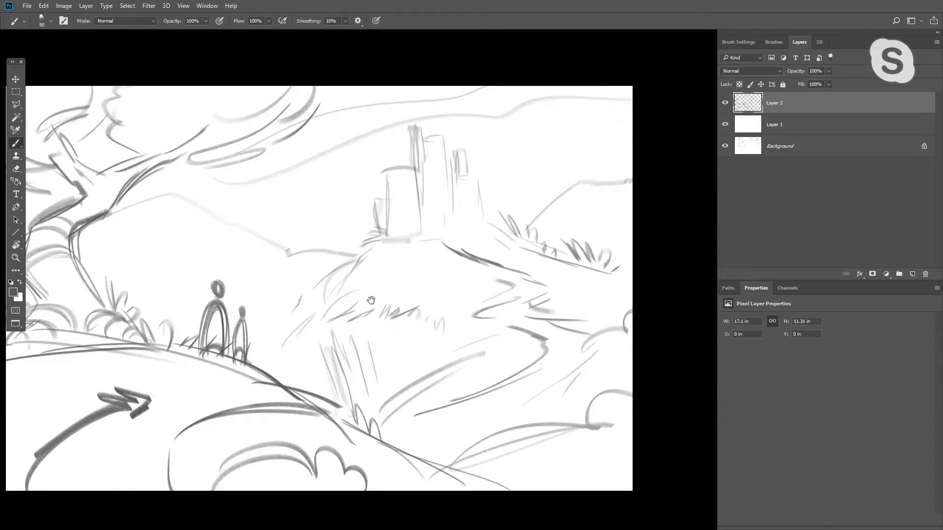
# Lower the opacity of the landscape sketch layer and create a new layer above it
pyautogui.moveTo(371, 300)
pyautogui.mouseDown()
pyautogui.moveTo(443, 281)
pyautogui.moveTo(458, 316)
pyautogui.moveTo(418, 305)
pyautogui.mouseUp()
pyautogui.click(828, 70)
pyautogui.moveTo(831, 83); pyautogui.dragTo(799, 83)
pyautogui.click(912, 274)
# Try the Ellipse nette 15 1 brush at 30 px with a test stroke and undo it
pyautogui.click(773, 42)
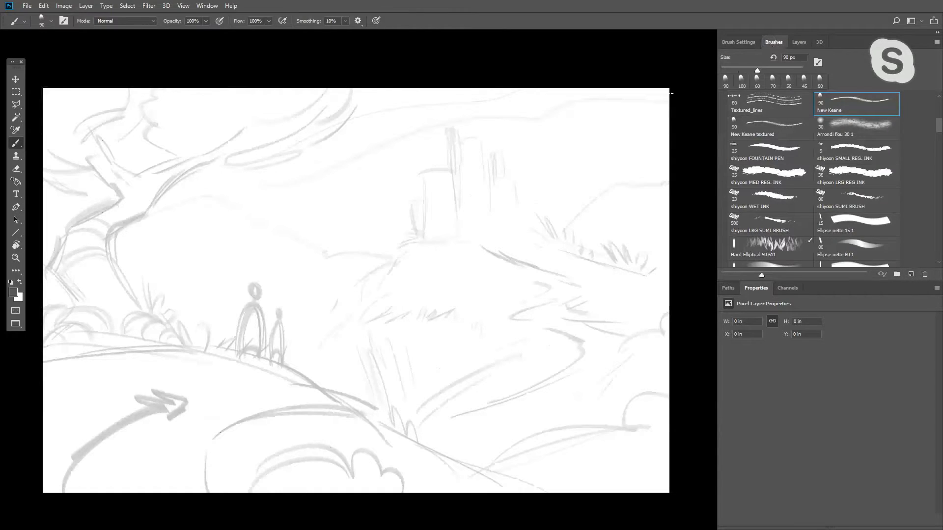
pyautogui.click(855, 224)
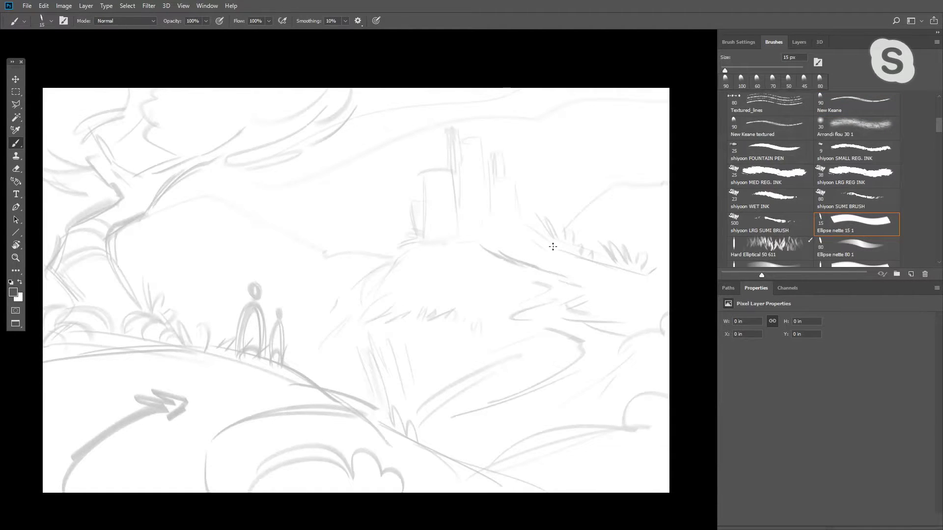
pyautogui.press('[')
pyautogui.press(']')
pyautogui.press(']')
pyautogui.press(']')
pyautogui.moveTo(371, 266); pyautogui.dragTo(402, 316)
pyautogui.hotkey('ctrl', 'z')
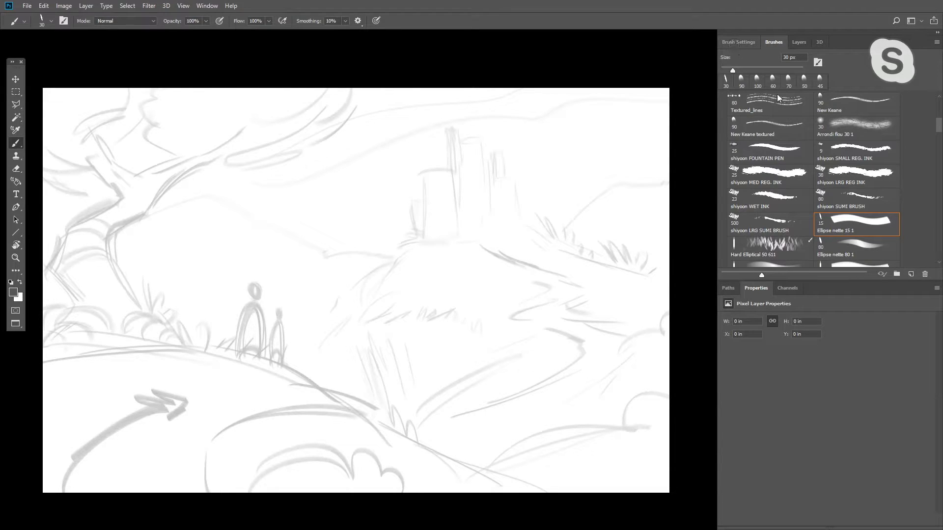
# Choose the flat 50 px elliptical brush tip and enable Transfer in its brush settings
pyautogui.click(751, 43)
pyautogui.moveTo(872, 163); pyautogui.dragTo(906, 157)
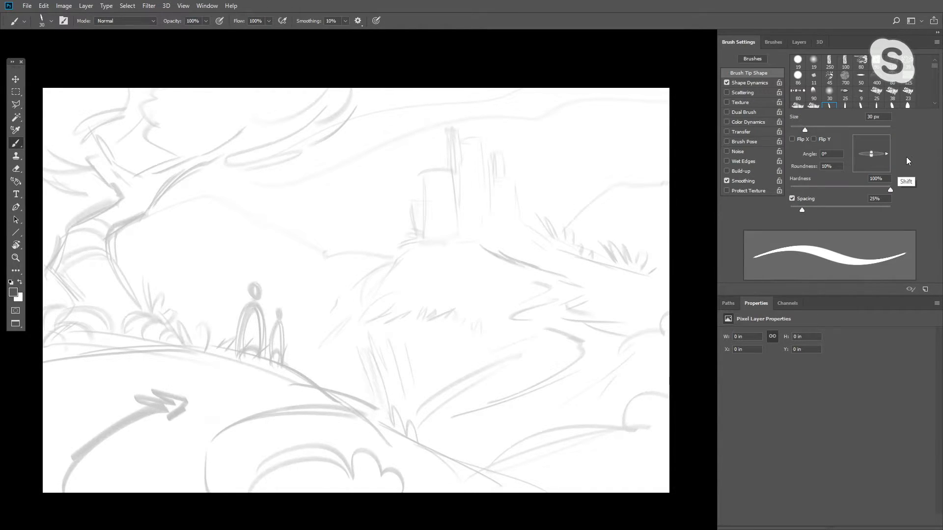
pyautogui.moveTo(353, 259)
pyautogui.mouseDown()
pyautogui.moveTo(341, 328)
pyautogui.moveTo(381, 370)
pyautogui.mouseUp()
pyautogui.hotkey('ctrl', 'z')
pyautogui.press(']')
pyautogui.press(']')
pyautogui.press(']')
pyautogui.press(']')
pyautogui.hotkey('ctrl', 'z')
pyautogui.click(727, 132)
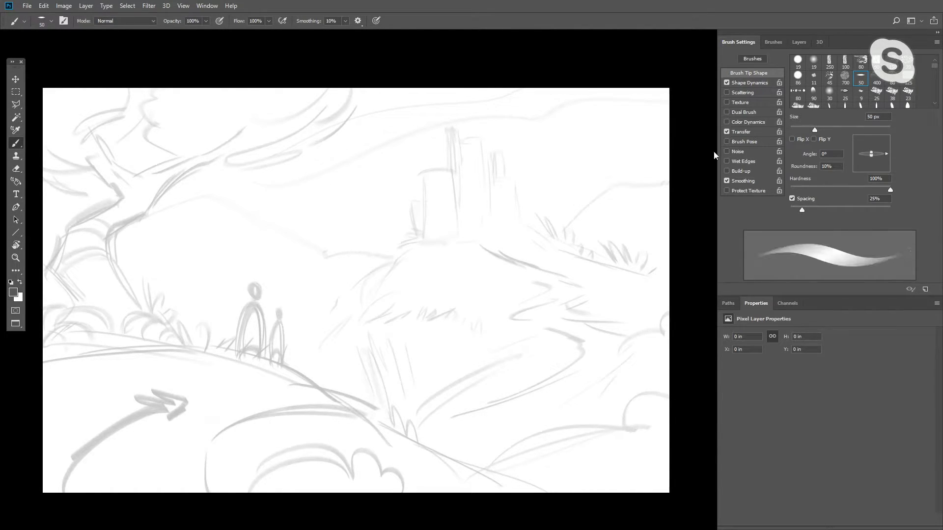
# Draw the castle cliff's left edge and the ground line under the castle with straight angular strokes
pyautogui.moveTo(339, 315); pyautogui.dragTo(364, 384)
pyautogui.hotkey('ctrl', 'z')
pyautogui.moveTo(338, 317); pyautogui.dragTo(340, 327)
pyautogui.moveTo(335, 299); pyautogui.dragTo(343, 326)
pyautogui.moveTo(385, 252)
pyautogui.mouseDown()
pyautogui.moveTo(459, 227)
pyautogui.moveTo(422, 226)
pyautogui.mouseUp()
pyautogui.hotkey('ctrl', 'z')
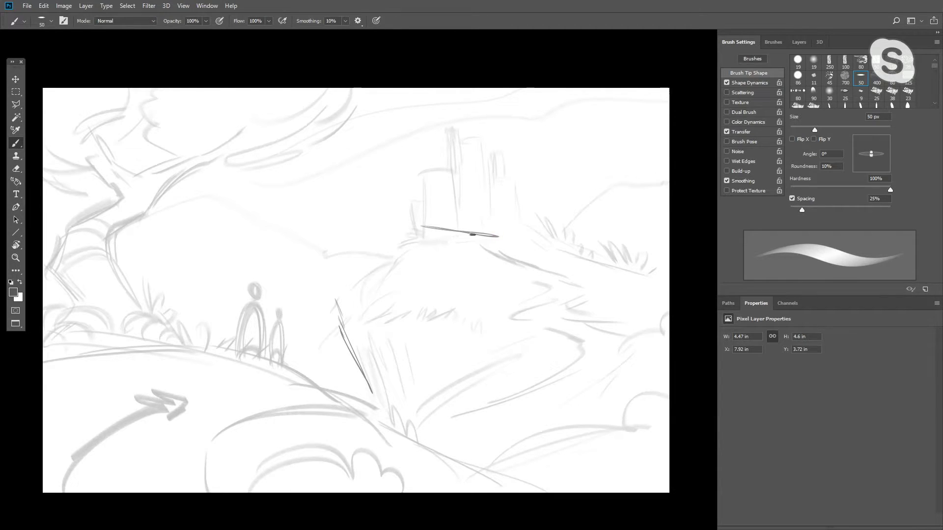
# Draw the cliff's long slanting face lines and a pointed overhanging ledge at the castle's base
pyautogui.moveTo(395, 235)
pyautogui.mouseDown()
pyautogui.moveTo(399, 272)
pyautogui.moveTo(444, 373)
pyautogui.mouseUp()
pyautogui.moveTo(444, 294); pyautogui.dragTo(478, 388)
pyautogui.hotkey('ctrl', 'z')
pyautogui.moveTo(394, 302)
pyautogui.mouseDown()
pyautogui.moveTo(429, 372)
pyautogui.moveTo(371, 295)
pyautogui.moveTo(388, 271)
pyautogui.moveTo(395, 228)
pyautogui.moveTo(436, 226)
pyautogui.mouseUp()
pyautogui.moveTo(396, 223); pyautogui.dragTo(493, 240)
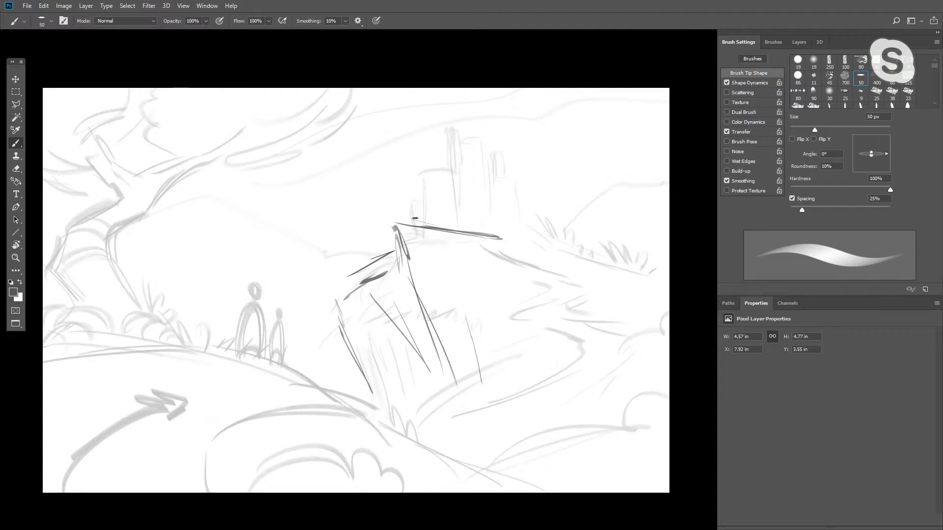
# Redraw the castle over the faded sketch with angular stepped towers and a tall thin central spire
pyautogui.moveTo(424, 231)
pyautogui.mouseDown()
pyautogui.moveTo(420, 177)
pyautogui.moveTo(415, 220)
pyautogui.mouseUp()
pyautogui.moveTo(415, 220)
pyautogui.mouseDown()
pyautogui.moveTo(411, 173)
pyautogui.moveTo(439, 169)
pyautogui.mouseUp()
pyautogui.hotkey('ctrl', 'z')
pyautogui.moveTo(444, 219)
pyautogui.mouseDown()
pyautogui.moveTo(445, 170)
pyautogui.moveTo(444, 203)
pyautogui.mouseUp()
pyautogui.moveTo(426, 168)
pyautogui.mouseDown()
pyautogui.moveTo(438, 136)
pyautogui.moveTo(443, 163)
pyautogui.mouseUp()
pyautogui.moveTo(444, 142)
pyautogui.mouseDown()
pyautogui.moveTo(447, 170)
pyautogui.moveTo(448, 129)
pyautogui.mouseUp()
pyautogui.moveTo(445, 130)
pyautogui.mouseDown()
pyautogui.moveTo(458, 123)
pyautogui.moveTo(458, 105)
pyautogui.mouseUp()
pyautogui.moveTo(464, 162); pyautogui.dragTo(464, 113)
pyautogui.moveTo(473, 172)
pyautogui.mouseDown()
pyautogui.moveTo(474, 135)
pyautogui.moveTo(492, 164)
pyautogui.moveTo(494, 199)
pyautogui.moveTo(523, 232)
pyautogui.mouseUp()
# Enlarge the brush to 80 px and draw the straight slope right of the castle with a sharp zigzag path
pyautogui.press(']')
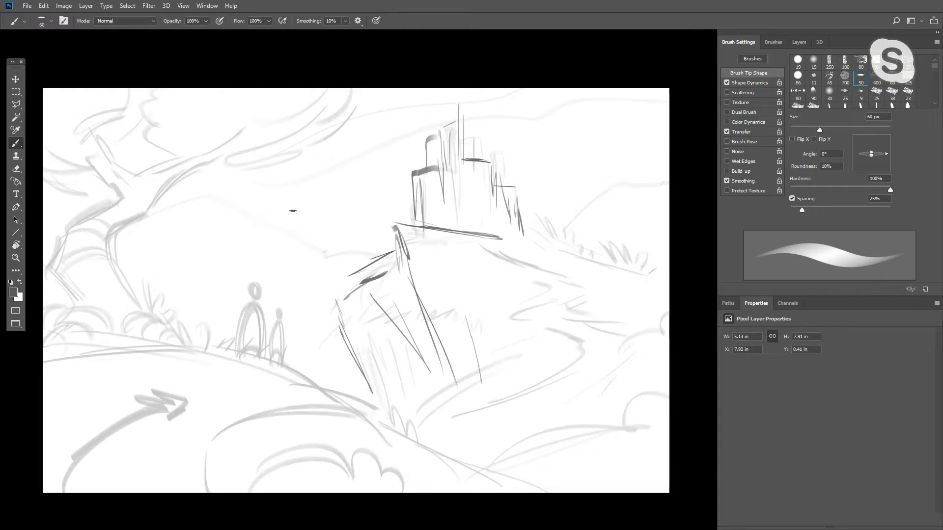
pyautogui.press(']')
pyautogui.press(']')
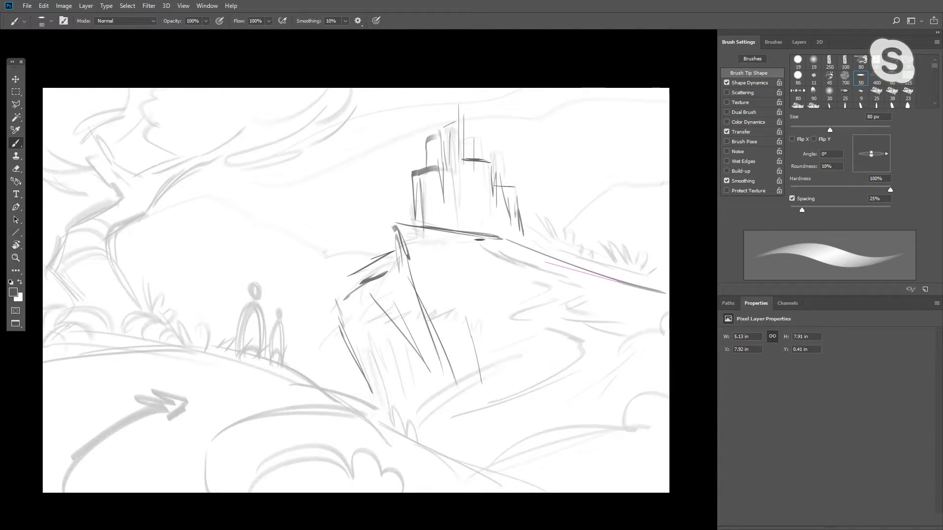
pyautogui.moveTo(497, 239); pyautogui.dragTo(669, 282)
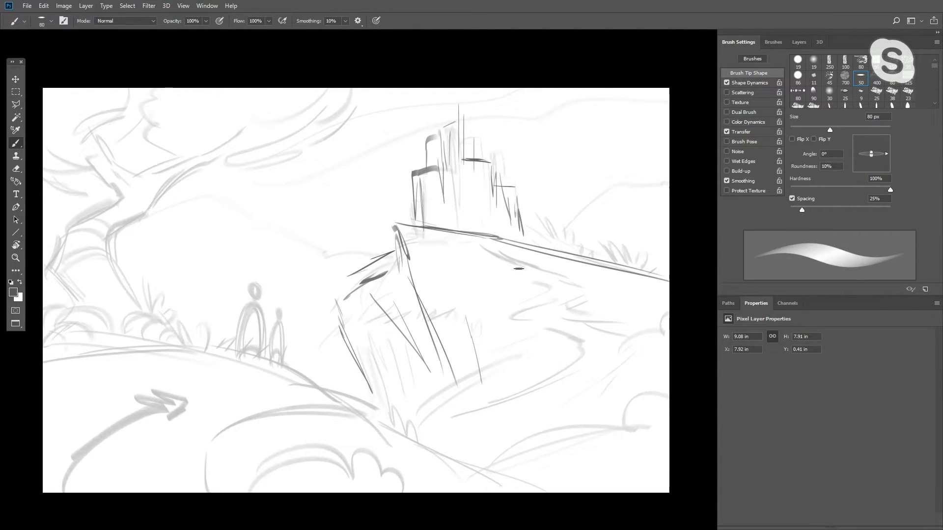
pyautogui.moveTo(482, 239)
pyautogui.mouseDown()
pyautogui.moveTo(542, 268)
pyautogui.moveTo(509, 283)
pyautogui.moveTo(548, 300)
pyautogui.moveTo(557, 270)
pyautogui.mouseUp()
pyautogui.moveTo(500, 242); pyautogui.dragTo(557, 266)
pyautogui.moveTo(515, 250)
pyautogui.mouseDown()
pyautogui.moveTo(554, 266)
pyautogui.moveTo(591, 310)
pyautogui.mouseUp()
pyautogui.moveTo(537, 286); pyautogui.dragTo(619, 319)
# Double the cliff's left edge and add short jagged strokes along its upper-left ridge
pyautogui.press('space')
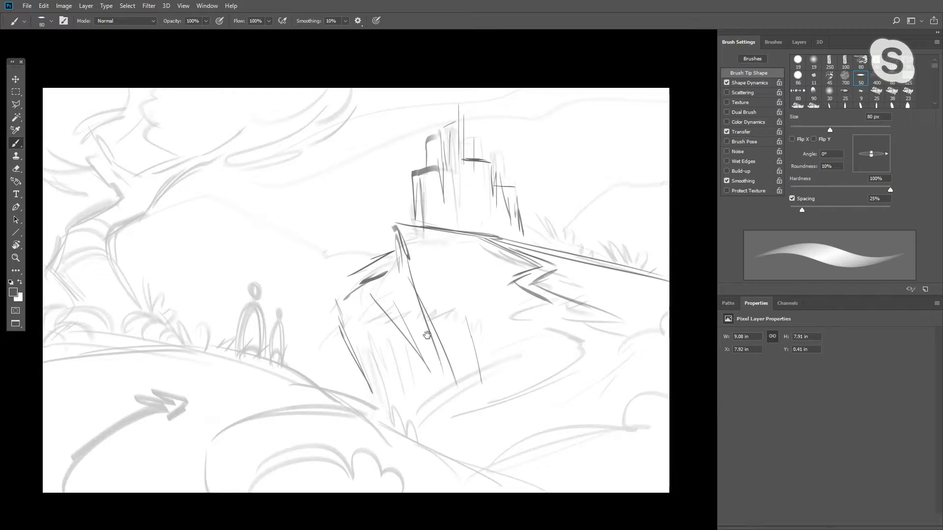
pyautogui.moveTo(427, 335); pyautogui.dragTo(476, 272)
pyautogui.moveTo(418, 264); pyautogui.dragTo(463, 354)
pyautogui.moveTo(410, 243); pyautogui.dragTo(389, 267)
pyautogui.moveTo(409, 241)
pyautogui.mouseDown()
pyautogui.moveTo(387, 256)
pyautogui.moveTo(395, 236)
pyautogui.moveTo(419, 230)
pyautogui.mouseUp()
pyautogui.moveTo(418, 218); pyautogui.dragTo(400, 217)
pyautogui.press('space')
pyautogui.moveTo(459, 232); pyautogui.dragTo(353, 280)
# Redraw the foreground hill's crest with straight angular strokes running down to the foot of the cliff
pyautogui.press('space')
pyautogui.moveTo(172, 284); pyautogui.dragTo(290, 276)
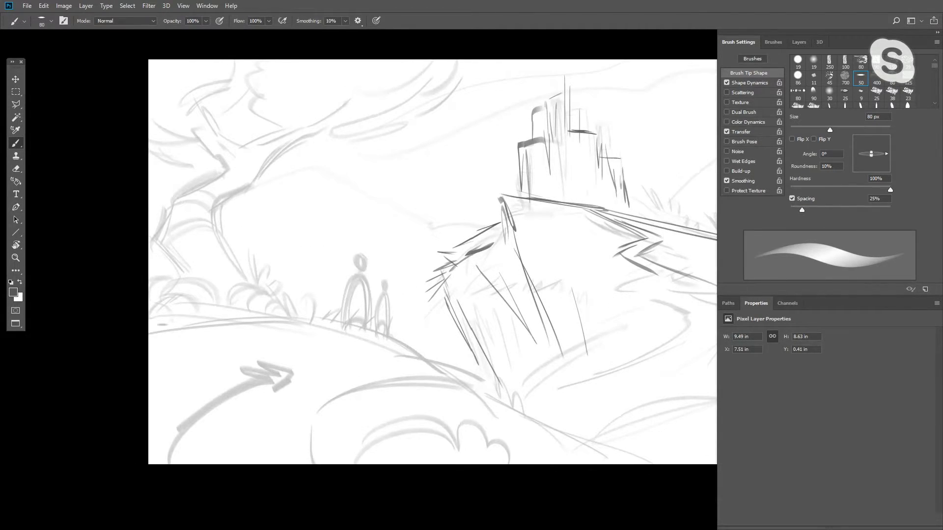
pyautogui.moveTo(162, 325)
pyautogui.mouseDown()
pyautogui.moveTo(294, 300)
pyautogui.moveTo(351, 328)
pyautogui.moveTo(475, 363)
pyautogui.moveTo(500, 397)
pyautogui.mouseUp()
pyautogui.moveTo(474, 368); pyautogui.dragTo(509, 402)
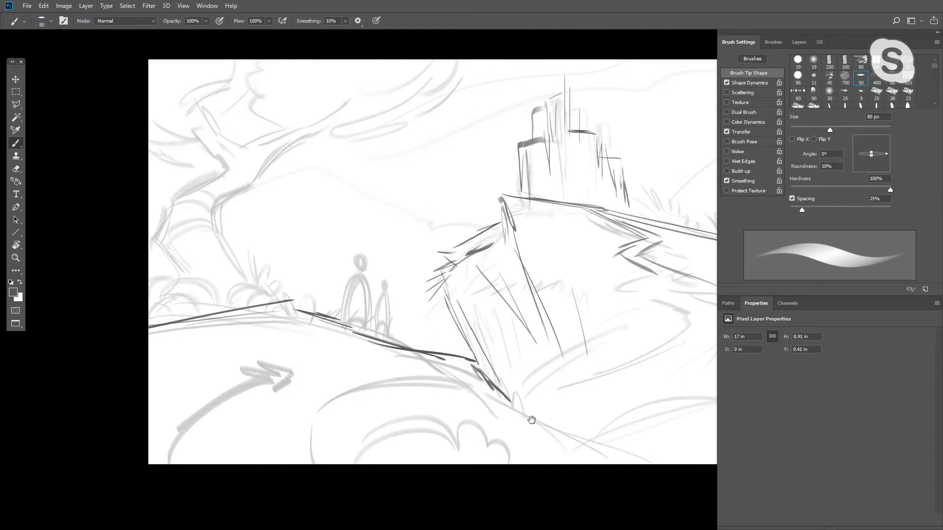
# Draw thick dark angular rock outlines stepping down from the cliff's foot along the canvas's lower edge
pyautogui.moveTo(532, 420); pyautogui.dragTo(387, 400)
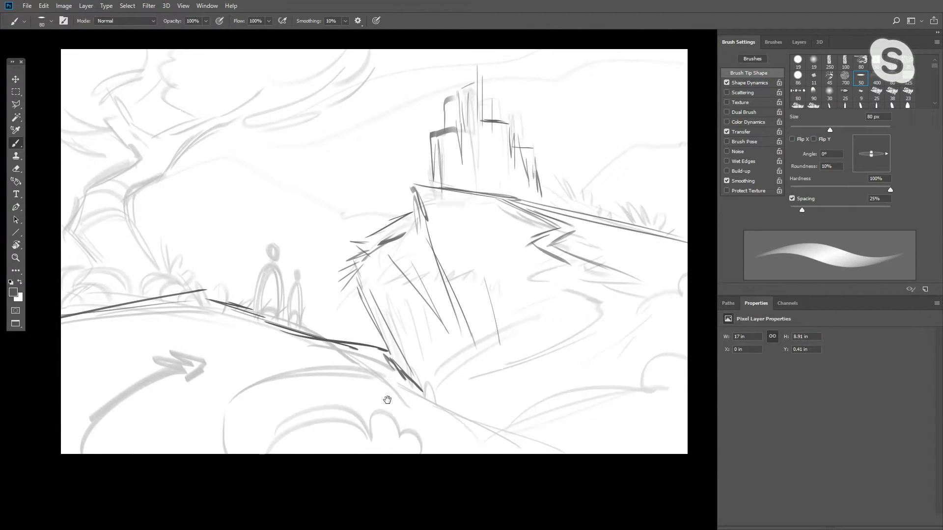
pyautogui.moveTo(386, 412)
pyautogui.mouseDown()
pyautogui.moveTo(432, 383)
pyautogui.moveTo(530, 443)
pyautogui.mouseUp()
pyautogui.moveTo(511, 403)
pyautogui.mouseDown()
pyautogui.moveTo(524, 449)
pyautogui.moveTo(529, 438)
pyautogui.mouseUp()
pyautogui.moveTo(529, 469); pyautogui.dragTo(559, 489)
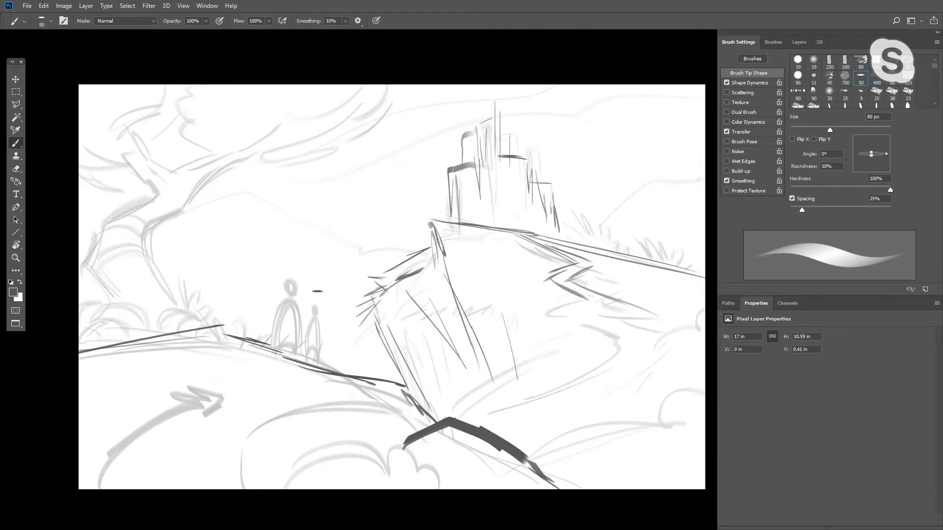
pyautogui.moveTo(548, 488); pyautogui.dragTo(580, 449)
pyautogui.hotkey('ctrl', 'z')
pyautogui.moveTo(537, 488)
pyautogui.mouseDown()
pyautogui.moveTo(586, 462)
pyautogui.moveTo(652, 486)
pyautogui.moveTo(599, 491)
pyautogui.moveTo(609, 495)
pyautogui.moveTo(620, 471)
pyautogui.moveTo(668, 487)
pyautogui.mouseUp()
pyautogui.hotkey('ctrl', 'z')
pyautogui.hotkey('ctrl', 'z')
pyautogui.hotkey('ctrl', 'z')
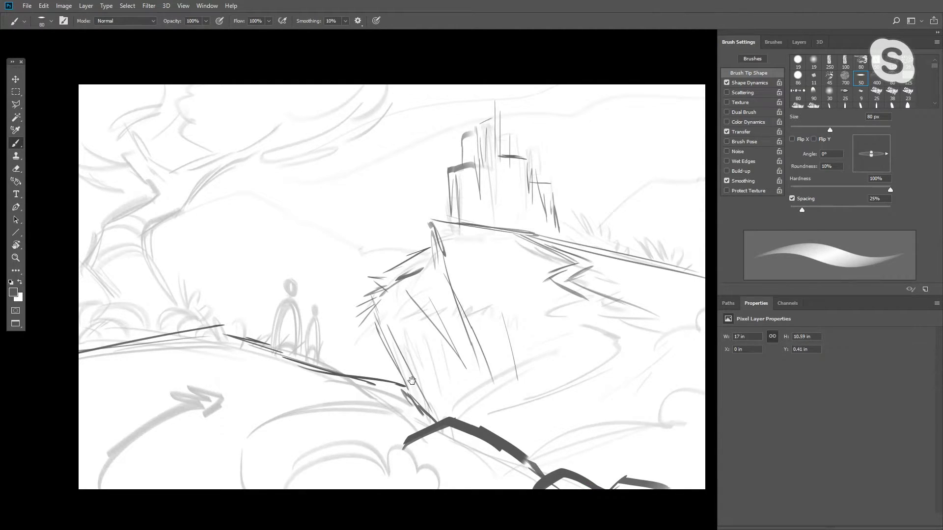
# Switch to full-screen mode without panels and draw jagged mountain peaks rising behind the slope right of the castle
pyautogui.moveTo(412, 381); pyautogui.dragTo(448, 395)
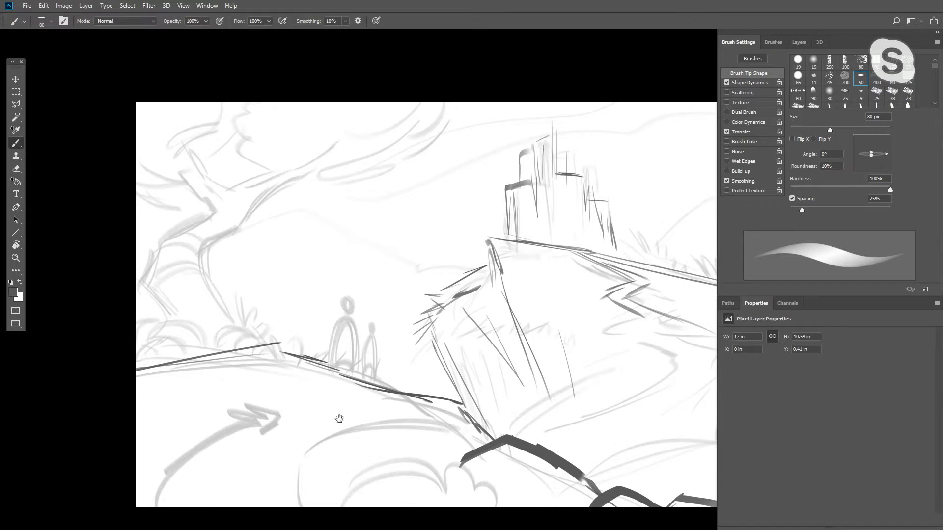
pyautogui.press('f')
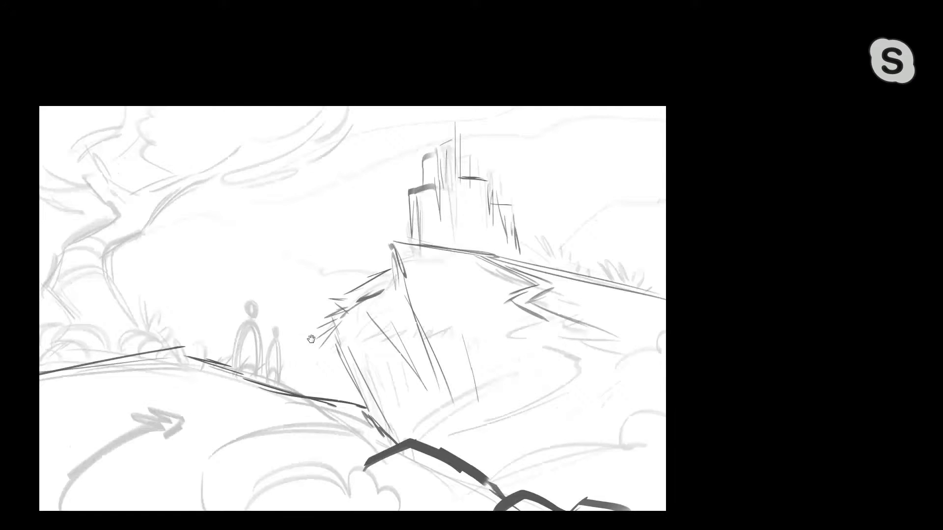
pyautogui.moveTo(549, 256)
pyautogui.mouseDown()
pyautogui.moveTo(580, 185)
pyautogui.moveTo(646, 119)
pyautogui.moveTo(658, 139)
pyautogui.mouseUp()
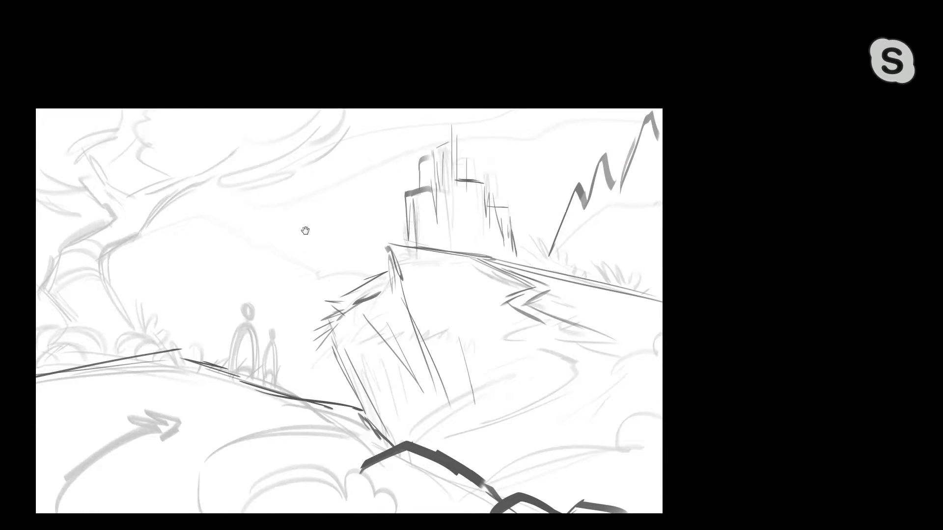
# Draw angular distant mountain ridges behind the figures, from the tree across to the cliff
pyautogui.moveTo(305, 231); pyautogui.dragTo(320, 214)
pyautogui.moveTo(72, 248); pyautogui.dragTo(244, 203)
pyautogui.moveTo(253, 218)
pyautogui.mouseDown()
pyautogui.moveTo(290, 193)
pyautogui.moveTo(388, 243)
pyautogui.mouseUp()
pyautogui.moveTo(428, 203); pyautogui.dragTo(425, 181)
# Add long slanted crack lines down the cliff face below the castle
pyautogui.moveTo(482, 227); pyautogui.dragTo(500, 298)
pyautogui.moveTo(454, 176); pyautogui.dragTo(484, 263)
pyautogui.hotkey('ctrl', 'z')
pyautogui.moveTo(464, 190); pyautogui.dragTo(484, 262)
# Erase the zigzag strokes on the slope right of the cliff and redraw its upper edge with dark diagonal strokes
pyautogui.moveTo(527, 209)
pyautogui.mouseDown()
pyautogui.moveTo(568, 230)
pyautogui.moveTo(543, 217)
pyautogui.mouseUp()
pyautogui.press('Return')
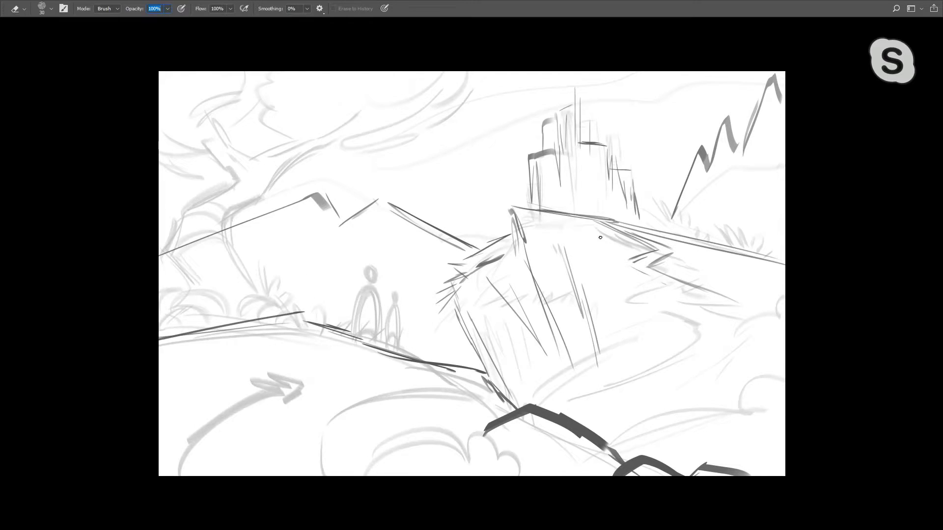
pyautogui.moveTo(658, 273)
pyautogui.mouseDown()
pyautogui.moveTo(610, 248)
pyautogui.moveTo(664, 262)
pyautogui.mouseUp()
pyautogui.press('b')
pyautogui.moveTo(574, 219)
pyautogui.mouseDown()
pyautogui.moveTo(536, 236)
pyautogui.moveTo(621, 269)
pyautogui.mouseUp()
pyautogui.moveTo(580, 218)
pyautogui.mouseDown()
pyautogui.moveTo(550, 238)
pyautogui.moveTo(640, 270)
pyautogui.mouseUp()
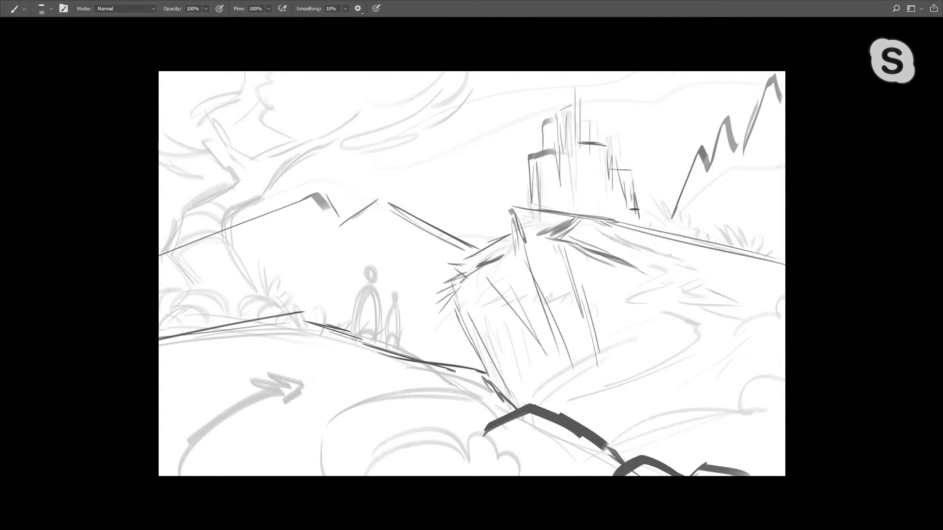
# Start tall strokes beside the castle's right side and erase the jagged mountain peaks with an enlarged eraser
pyautogui.moveTo(634, 224); pyautogui.dragTo(640, 161)
pyautogui.moveTo(635, 96)
pyautogui.mouseDown()
pyautogui.moveTo(621, 217)
pyautogui.moveTo(645, 74)
pyautogui.mouseUp()
pyautogui.hotkey('ctrl', 'z')
pyautogui.moveTo(653, 67)
pyautogui.mouseDown()
pyautogui.moveTo(628, 211)
pyautogui.moveTo(753, 99)
pyautogui.moveTo(682, 137)
pyautogui.mouseUp()
pyautogui.press('e')
pyautogui.press(']')
pyautogui.press(']')
pyautogui.press(']')
pyautogui.press(']')
pyautogui.press(']')
pyautogui.press(']')
pyautogui.press(']')
pyautogui.press(']')
# Draw tall straight slanted spires rising from the slope right of the castle, with short slashes at their base
pyautogui.press('b')
pyautogui.moveTo(658, 108); pyautogui.dragTo(649, 133)
pyautogui.moveTo(636, 173)
pyautogui.mouseDown()
pyautogui.moveTo(614, 240)
pyautogui.moveTo(712, 71)
pyautogui.mouseUp()
pyautogui.moveTo(729, 109)
pyautogui.mouseDown()
pyautogui.moveTo(646, 252)
pyautogui.moveTo(646, 270)
pyautogui.mouseUp()
pyautogui.moveTo(664, 268)
pyautogui.mouseDown()
pyautogui.moveTo(659, 279)
pyautogui.moveTo(693, 240)
pyautogui.mouseUp()
pyautogui.moveTo(709, 226)
pyautogui.mouseDown()
pyautogui.moveTo(688, 278)
pyautogui.moveTo(722, 221)
pyautogui.moveTo(672, 244)
pyautogui.mouseUp()
# Clean up the slope below the spires and redraw the cliff's right ledge with overlapping straight strokes
pyautogui.press('e')
pyautogui.press('b')
pyautogui.moveTo(660, 208); pyautogui.dragTo(639, 246)
pyautogui.moveTo(681, 232)
pyautogui.mouseDown()
pyautogui.moveTo(661, 261)
pyautogui.moveTo(702, 287)
pyautogui.mouseUp()
pyautogui.moveTo(666, 271); pyautogui.dragTo(740, 298)
pyautogui.moveTo(583, 241)
pyautogui.mouseDown()
pyautogui.moveTo(612, 204)
pyautogui.moveTo(579, 238)
pyautogui.mouseUp()
pyautogui.moveTo(582, 240); pyautogui.dragTo(634, 258)
# Draw a sharp zigzag notch in the cliff's right side below the ledge
pyautogui.moveTo(623, 267)
pyautogui.mouseDown()
pyautogui.moveTo(682, 290)
pyautogui.moveTo(653, 336)
pyautogui.moveTo(660, 348)
pyautogui.mouseUp()
pyautogui.moveTo(642, 306)
pyautogui.mouseDown()
pyautogui.moveTo(665, 344)
pyautogui.moveTo(660, 287)
pyautogui.moveTo(697, 288)
pyautogui.mouseUp()
pyautogui.moveTo(670, 305)
pyautogui.mouseDown()
pyautogui.moveTo(761, 338)
pyautogui.moveTo(718, 335)
pyautogui.mouseUp()
pyautogui.moveTo(656, 314)
pyautogui.mouseDown()
pyautogui.moveTo(612, 366)
pyautogui.moveTo(631, 369)
pyautogui.moveTo(609, 393)
pyautogui.mouseUp()
# Draw the cliff's lower edge back to the foreground rocks and add short slanted strokes to its right
pyautogui.moveTo(699, 342); pyautogui.dragTo(608, 393)
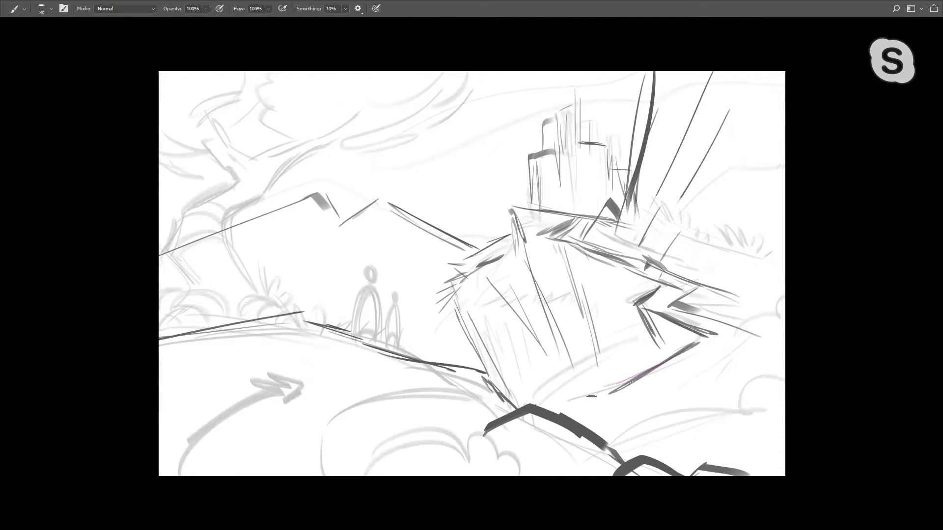
pyautogui.moveTo(540, 408); pyautogui.dragTo(605, 399)
pyautogui.moveTo(731, 376); pyautogui.dragTo(748, 339)
pyautogui.moveTo(748, 340); pyautogui.dragTo(735, 390)
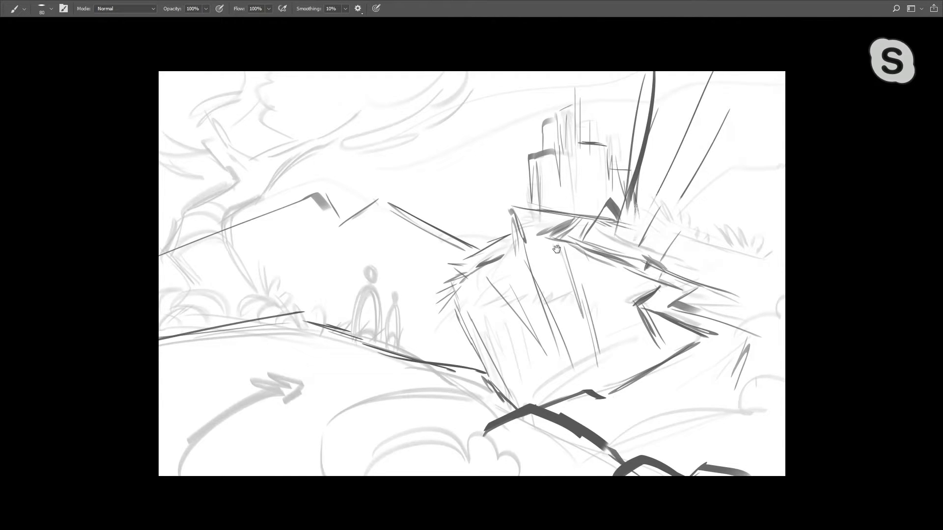
# Connect the distant mountain slope to the cliff's left ridge with a long thin stroke
pyautogui.moveTo(556, 249); pyautogui.dragTo(602, 300)
pyautogui.moveTo(484, 291); pyautogui.dragTo(552, 277)
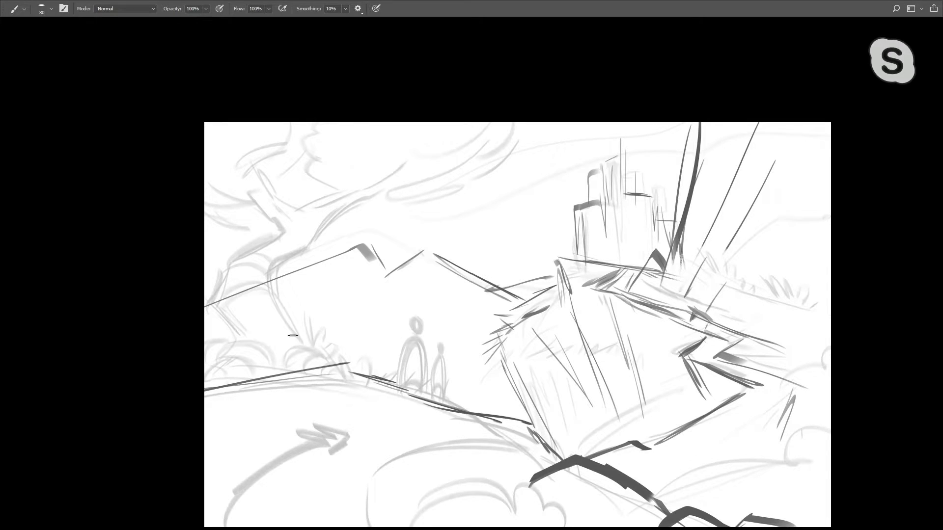
pyautogui.hotkey('ctrl', 'z')
# Redraw the tree's trunk edge and its long main limb with straight angular strokes
pyautogui.moveTo(297, 349)
pyautogui.mouseDown()
pyautogui.moveTo(263, 288)
pyautogui.moveTo(296, 349)
pyautogui.mouseUp()
pyautogui.moveTo(266, 292)
pyautogui.mouseDown()
pyautogui.moveTo(295, 347)
pyautogui.moveTo(292, 339)
pyautogui.mouseUp()
pyautogui.moveTo(268, 303)
pyautogui.mouseDown()
pyautogui.moveTo(270, 263)
pyautogui.moveTo(287, 264)
pyautogui.moveTo(267, 263)
pyautogui.moveTo(302, 254)
pyautogui.moveTo(310, 230)
pyautogui.mouseUp()
pyautogui.moveTo(208, 267)
pyautogui.mouseDown()
pyautogui.moveTo(341, 194)
pyautogui.moveTo(423, 189)
pyautogui.moveTo(441, 169)
pyautogui.moveTo(482, 154)
pyautogui.moveTo(493, 131)
pyautogui.moveTo(519, 131)
pyautogui.mouseUp()
# Draw thick angular forked branches along the tree's right-hand limb up to the canvas's upper edge
pyautogui.press(']')
pyautogui.moveTo(396, 187)
pyautogui.mouseDown()
pyautogui.moveTo(427, 144)
pyautogui.moveTo(458, 134)
pyautogui.mouseUp()
pyautogui.moveTo(351, 197); pyautogui.dragTo(381, 147)
pyautogui.moveTo(380, 149)
pyautogui.mouseDown()
pyautogui.moveTo(422, 124)
pyautogui.moveTo(396, 121)
pyautogui.mouseUp()
pyautogui.press(']')
pyautogui.moveTo(349, 189); pyautogui.dragTo(394, 156)
# Thicken the joint between trunk and main limb and draw the tree's upright upper-left branch
pyautogui.moveTo(264, 259); pyautogui.dragTo(322, 205)
pyautogui.moveTo(265, 255); pyautogui.dragTo(310, 200)
pyautogui.hotkey('ctrl', 'z')
pyautogui.moveTo(271, 242); pyautogui.dragTo(328, 198)
pyautogui.moveTo(286, 223)
pyautogui.mouseDown()
pyautogui.moveTo(327, 200)
pyautogui.moveTo(305, 211)
pyautogui.moveTo(280, 194)
pyautogui.moveTo(279, 175)
pyautogui.moveTo(264, 178)
pyautogui.moveTo(275, 190)
pyautogui.moveTo(266, 189)
pyautogui.moveTo(277, 183)
pyautogui.moveTo(264, 181)
pyautogui.moveTo(262, 145)
pyautogui.moveTo(237, 141)
pyautogui.moveTo(258, 137)
pyautogui.mouseUp()
# Draw thick curved dark bands across the tree trunk with a larger brush
pyautogui.press(']')
pyautogui.moveTo(221, 205); pyautogui.dragTo(265, 239)
pyautogui.moveTo(230, 265)
pyautogui.mouseDown()
pyautogui.moveTo(224, 308)
pyautogui.moveTo(247, 268)
pyautogui.moveTo(257, 279)
pyautogui.mouseUp()
pyautogui.moveTo(220, 321)
pyautogui.mouseDown()
pyautogui.moveTo(253, 288)
pyautogui.moveTo(275, 301)
pyautogui.mouseUp()
pyautogui.moveTo(246, 334); pyautogui.dragTo(278, 312)
# Draw dark angular rocks and short grass strokes at the tree's foot on the hill crest
pyautogui.press('[')
pyautogui.moveTo(206, 377)
pyautogui.mouseDown()
pyautogui.moveTo(228, 344)
pyautogui.moveTo(260, 364)
pyautogui.moveTo(246, 364)
pyautogui.moveTo(259, 376)
pyautogui.mouseUp()
pyautogui.moveTo(260, 344)
pyautogui.mouseDown()
pyautogui.moveTo(259, 377)
pyautogui.moveTo(296, 370)
pyautogui.moveTo(268, 377)
pyautogui.mouseUp()
pyautogui.hotkey('ctrl', 'alt', 'z')
pyautogui.hotkey('ctrl', 'alt', 'z')
pyautogui.moveTo(265, 353)
pyautogui.mouseDown()
pyautogui.moveTo(275, 376)
pyautogui.moveTo(319, 357)
pyautogui.moveTo(359, 372)
pyautogui.mouseUp()
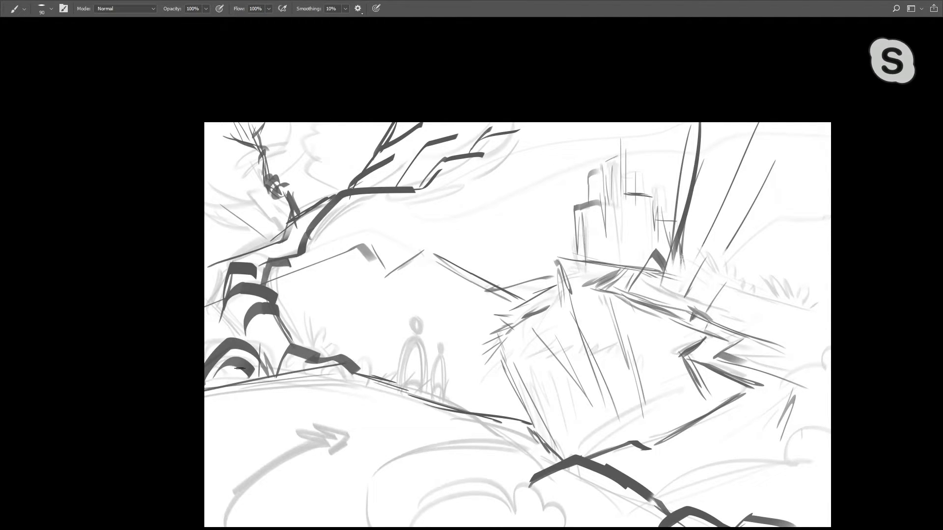
# Leave full-screen mode, bring back the panels, and choose a brush preset to view its tip settings
pyautogui.press(']')
pyautogui.press(']')
pyautogui.press(']')
pyautogui.press('f')
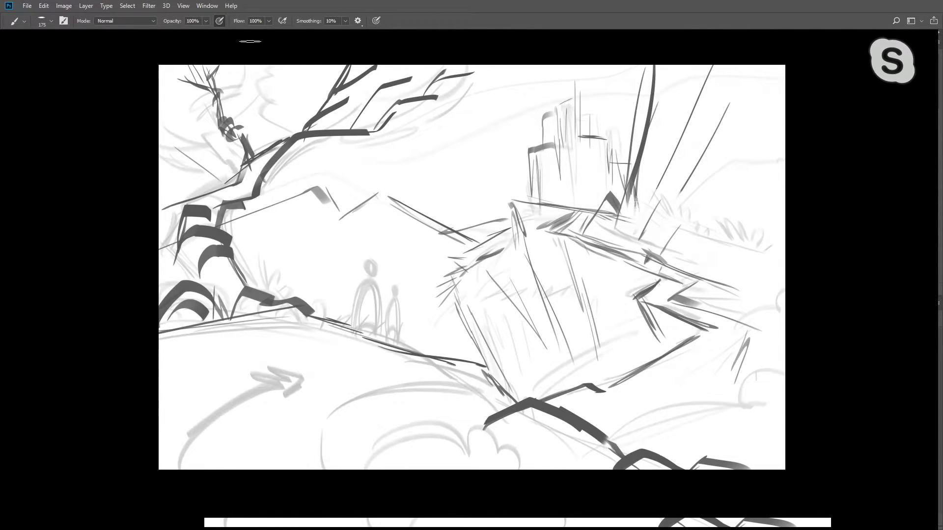
pyautogui.press('Tab')
pyautogui.click(774, 43)
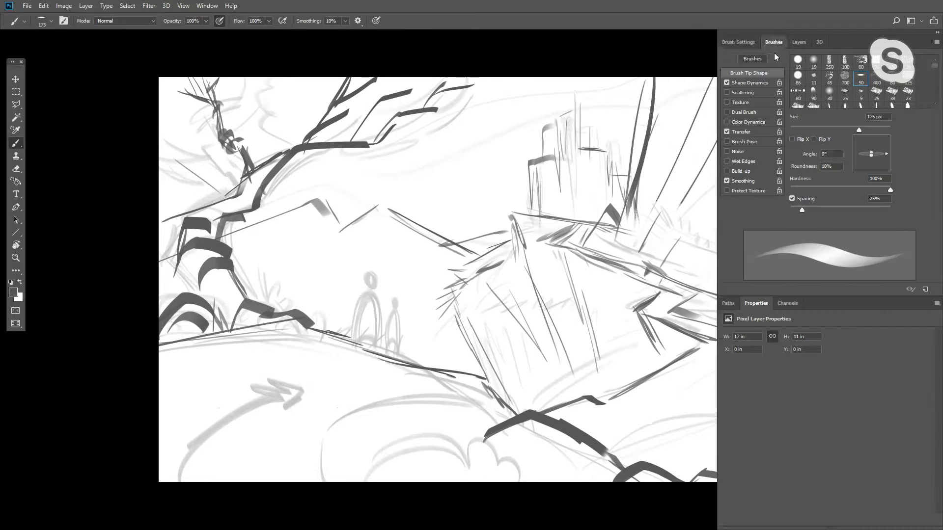
pyautogui.click(836, 245)
pyautogui.click(747, 43)
pyautogui.moveTo(876, 166); pyautogui.dragTo(886, 154)
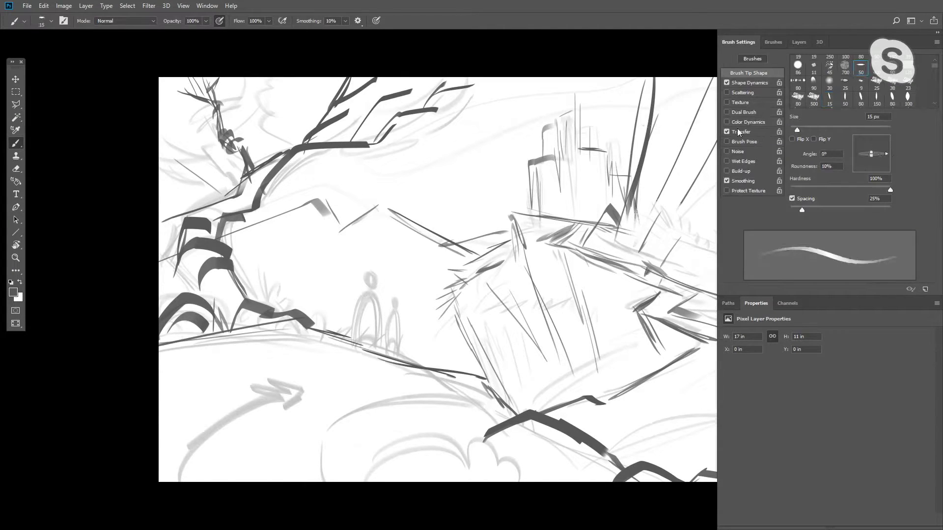
# Set the brush size to 70 px and draw a thick angular outline over the rounded foreground mound
pyautogui.press(']')
pyautogui.press(']')
pyautogui.press(']')
pyautogui.press(']')
pyautogui.press(']')
pyautogui.press(']')
pyautogui.press(']')
pyautogui.press(']')
pyautogui.moveTo(338, 480)
pyautogui.mouseDown()
pyautogui.moveTo(344, 456)
pyautogui.moveTo(494, 401)
pyautogui.moveTo(474, 406)
pyautogui.mouseUp()
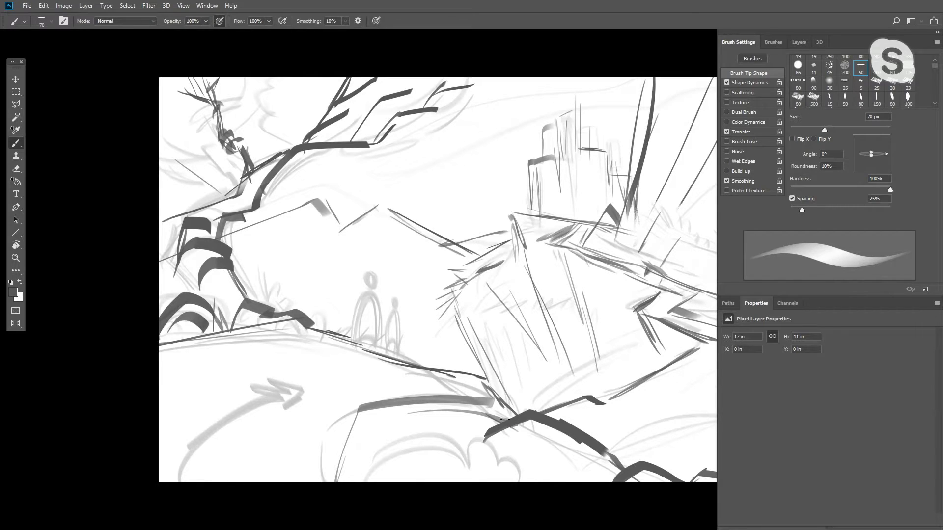
pyautogui.moveTo(505, 419); pyautogui.dragTo(333, 413)
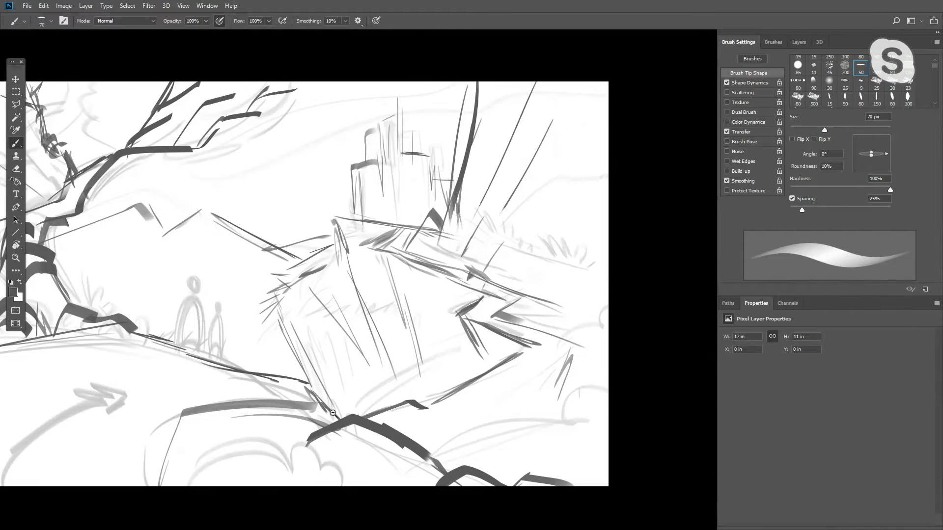
pyautogui.keyDown('alt'); pyautogui.click(374, 412); pyautogui.keyUp('alt')
pyautogui.moveTo(366, 354); pyautogui.dragTo(430, 352)
pyautogui.keyDown('ctrl'); pyautogui.click(429, 351); pyautogui.keyUp('ctrl')
pyautogui.keyDown('ctrl'); pyautogui.click(430, 352); pyautogui.keyUp('ctrl')
pyautogui.keyDown('ctrl'); pyautogui.click(432, 347); pyautogui.keyUp('ctrl')
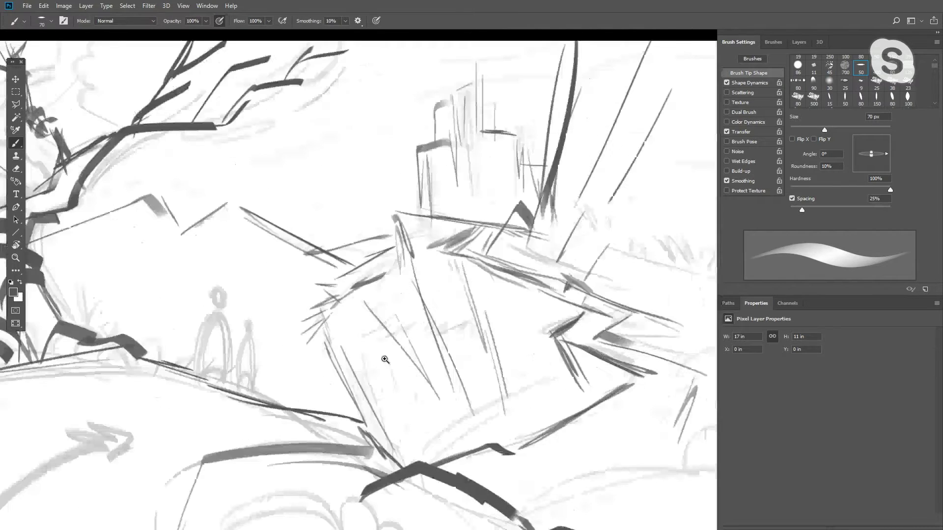
pyautogui.moveTo(542, 301); pyautogui.dragTo(439, 356)
pyautogui.keyDown('alt'); pyautogui.click(439, 355); pyautogui.keyUp('alt')
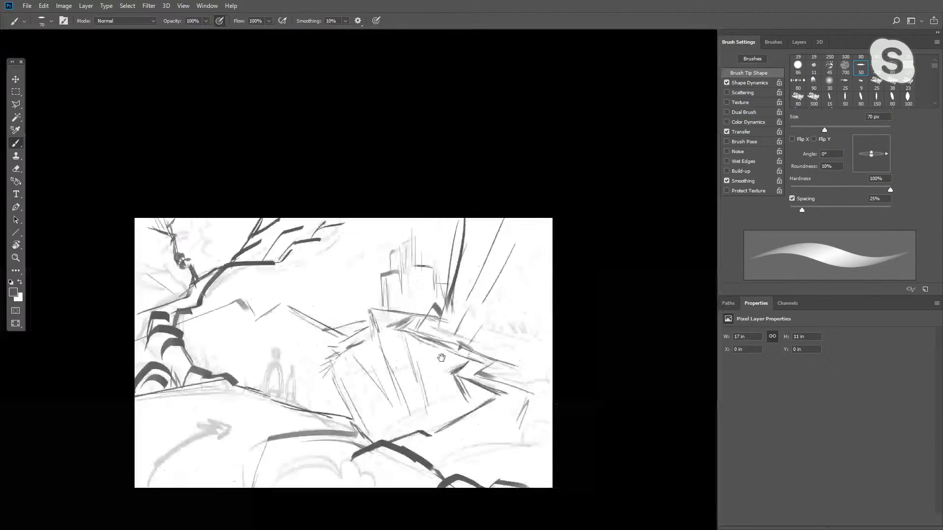
pyautogui.keyDown('ctrl'); pyautogui.click(465, 239); pyautogui.keyUp('ctrl')
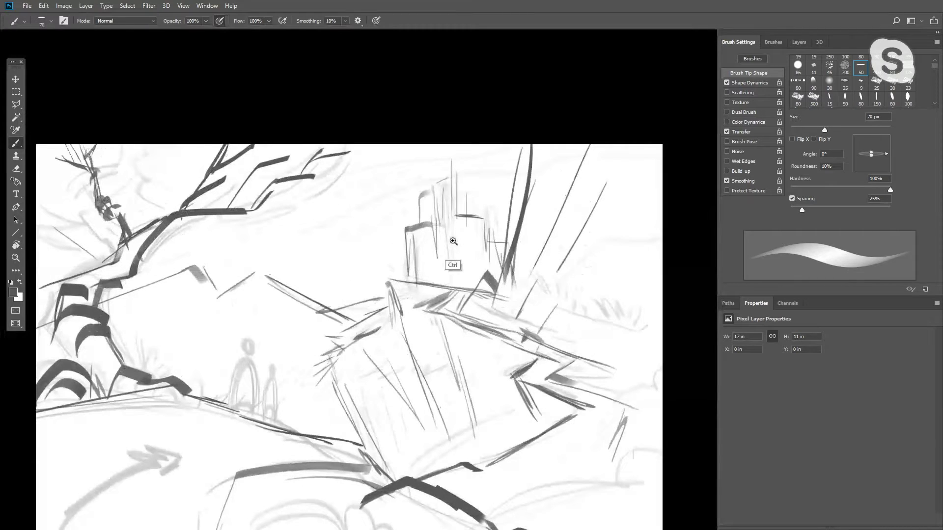
# Add more dark twig strokes at the top of the tree
pyautogui.keyDown('ctrl'); pyautogui.click(453, 241); pyautogui.keyUp('ctrl')
pyautogui.moveTo(448, 250); pyautogui.dragTo(379, 291)
pyautogui.moveTo(236, 271)
pyautogui.mouseDown()
pyautogui.moveTo(212, 279)
pyautogui.moveTo(497, 225)
pyautogui.mouseUp()
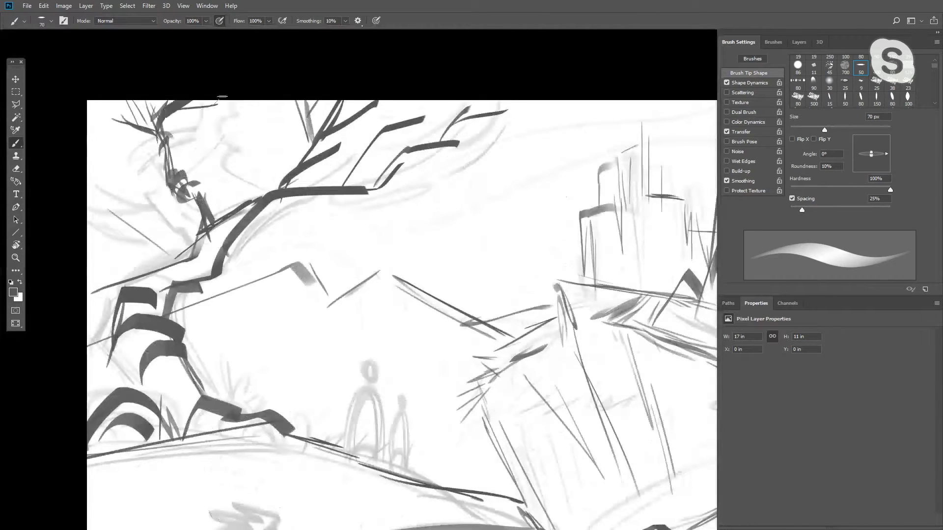
pyautogui.moveTo(174, 158); pyautogui.dragTo(72, 96)
# Lower Layer 3's opacity to about 41%, hide Layer 2, and add a new layer above Layer 3
pyautogui.moveTo(532, 282); pyautogui.dragTo(420, 274)
pyautogui.keyDown('ctrl'); pyautogui.click(420, 267); pyautogui.keyUp('ctrl')
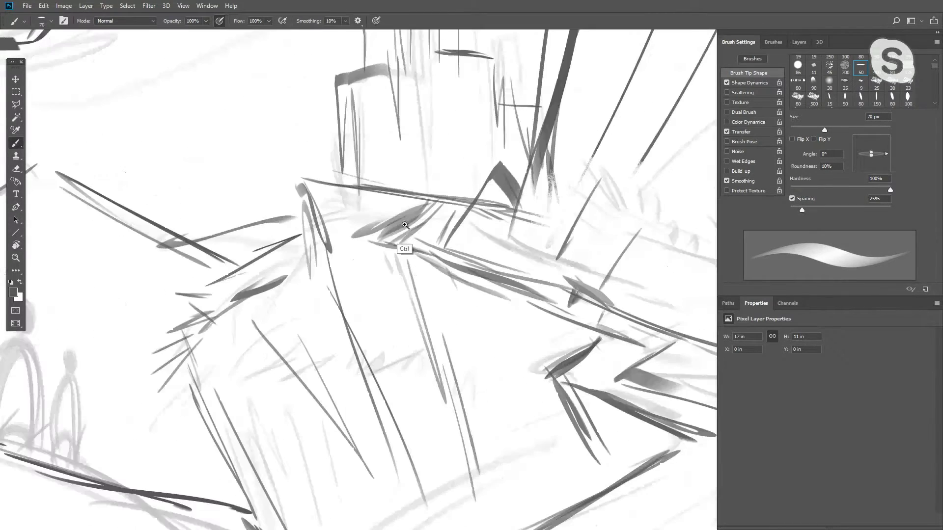
pyautogui.keyDown('ctrl'); pyautogui.click(420, 260); pyautogui.keyUp('ctrl')
pyautogui.click(799, 42)
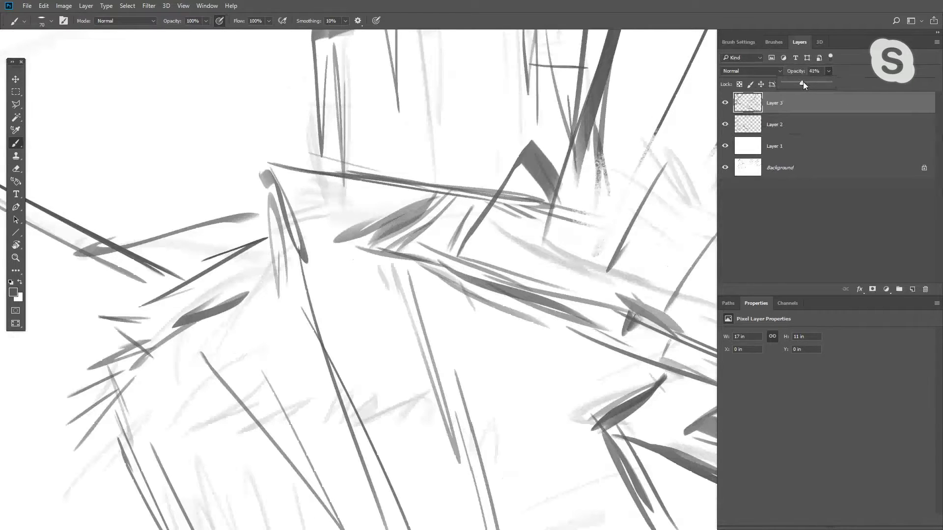
pyautogui.click(725, 124)
pyautogui.moveTo(662, 137); pyautogui.dragTo(570, 363)
pyautogui.click(906, 290)
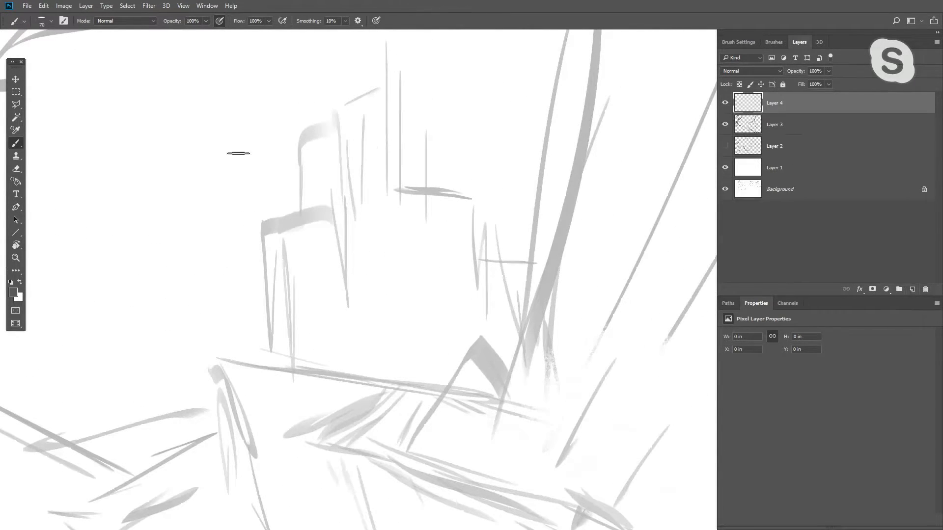
# Reduce the brush size and draw the tallest castle tower's pointed roof with a wide slanted eave
pyautogui.moveTo(395, 147)
pyautogui.mouseDown()
pyautogui.moveTo(403, 260)
pyautogui.moveTo(364, 323)
pyautogui.mouseUp()
pyautogui.keyDown('ctrl'); pyautogui.click(392, 290); pyautogui.keyUp('ctrl')
pyautogui.press('[')
pyautogui.press('[')
pyautogui.press('[')
pyautogui.press('[')
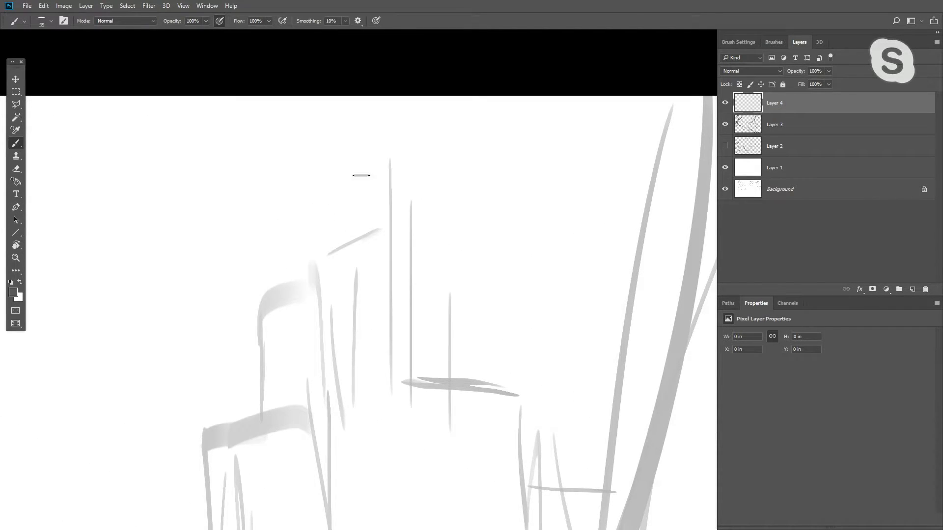
pyautogui.press('[')
pyautogui.moveTo(363, 158); pyautogui.dragTo(343, 221)
pyautogui.moveTo(373, 185); pyautogui.dragTo(425, 217)
pyautogui.moveTo(336, 226); pyautogui.dragTo(419, 217)
pyautogui.moveTo(361, 226)
pyautogui.mouseDown()
pyautogui.moveTo(371, 242)
pyautogui.moveTo(363, 250)
pyautogui.moveTo(398, 242)
pyautogui.mouseUp()
# Draw the tapered, hatched underside below the tower roof's eave and reinforce its side edges
pyautogui.hotkey('ctrl', 'space')
pyautogui.click(382, 255)
pyautogui.click(381, 258)
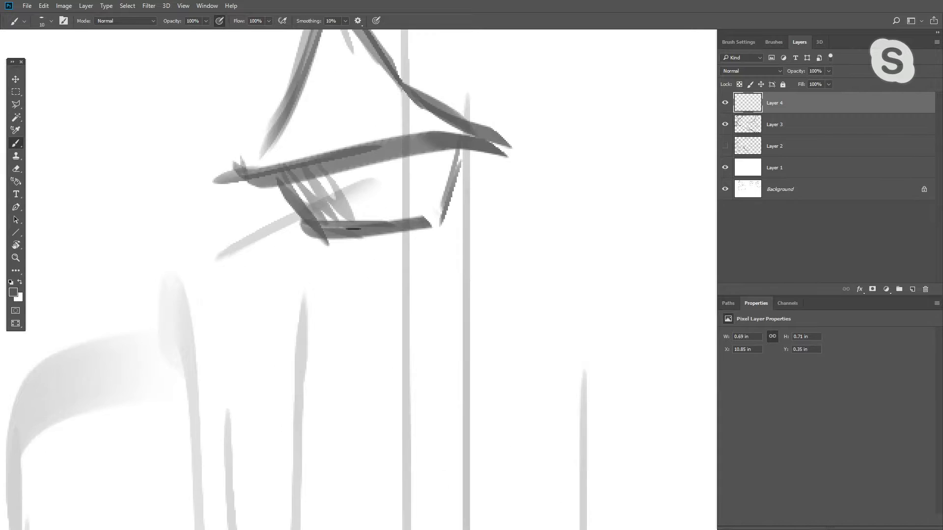
pyautogui.moveTo(371, 170)
pyautogui.mouseDown()
pyautogui.moveTo(379, 332)
pyautogui.moveTo(383, 325)
pyautogui.mouseUp()
pyautogui.moveTo(424, 239); pyautogui.dragTo(428, 153)
pyautogui.moveTo(431, 185)
pyautogui.mouseDown()
pyautogui.moveTo(430, 127)
pyautogui.moveTo(431, 148)
pyautogui.mouseUp()
pyautogui.moveTo(402, 192); pyautogui.dragTo(378, 22)
# Add short pointed supports hanging from the lower rim of the roof's underside
pyautogui.moveTo(315, 223)
pyautogui.mouseDown()
pyautogui.moveTo(359, 266)
pyautogui.moveTo(343, 241)
pyautogui.mouseUp()
pyautogui.hotkey('ctrl', 'z')
pyautogui.moveTo(348, 217)
pyautogui.mouseDown()
pyautogui.moveTo(358, 237)
pyautogui.moveTo(377, 240)
pyautogui.mouseUp()
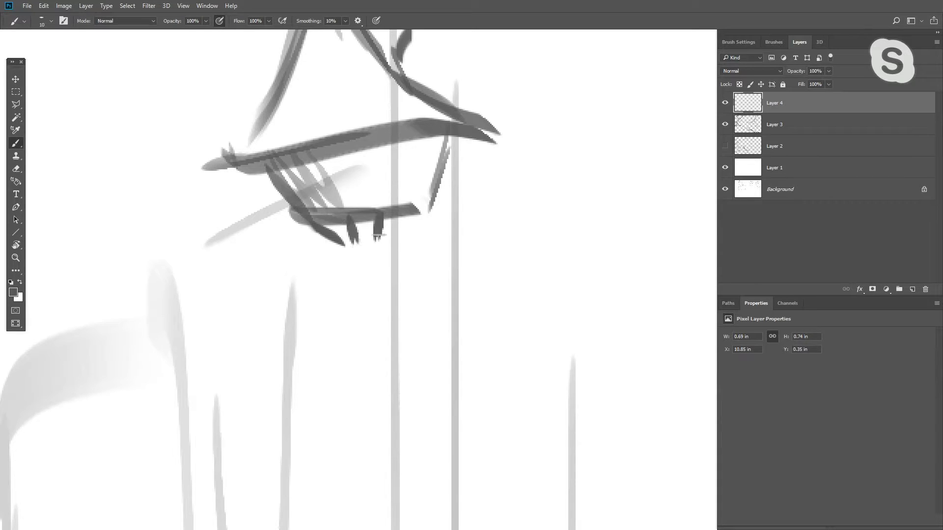
pyautogui.moveTo(420, 210); pyautogui.dragTo(400, 234)
# Draw the tower's narrowing neck with shaded bands across it and the two sides of the shaft below
pyautogui.moveTo(363, 260); pyautogui.dragTo(353, 219)
pyautogui.moveTo(325, 206); pyautogui.dragTo(377, 271)
pyautogui.moveTo(393, 194); pyautogui.dragTo(419, 265)
pyautogui.moveTo(419, 256)
pyautogui.mouseDown()
pyautogui.moveTo(378, 271)
pyautogui.moveTo(416, 257)
pyautogui.moveTo(444, 292)
pyautogui.mouseUp()
pyautogui.moveTo(380, 276)
pyautogui.mouseDown()
pyautogui.moveTo(396, 316)
pyautogui.moveTo(445, 295)
pyautogui.moveTo(441, 247)
pyautogui.mouseUp()
pyautogui.moveTo(393, 227); pyautogui.dragTo(379, 336)
pyautogui.moveTo(452, 231); pyautogui.dragTo(435, 331)
# Draw the ledge under the tower shaft and a raised angular block at its right end
pyautogui.moveTo(431, 179)
pyautogui.mouseDown()
pyautogui.moveTo(395, 278)
pyautogui.moveTo(418, 195)
pyautogui.mouseUp()
pyautogui.moveTo(297, 309)
pyautogui.mouseDown()
pyautogui.moveTo(445, 305)
pyautogui.moveTo(506, 290)
pyautogui.moveTo(496, 259)
pyautogui.moveTo(538, 252)
pyautogui.moveTo(550, 328)
pyautogui.mouseUp()
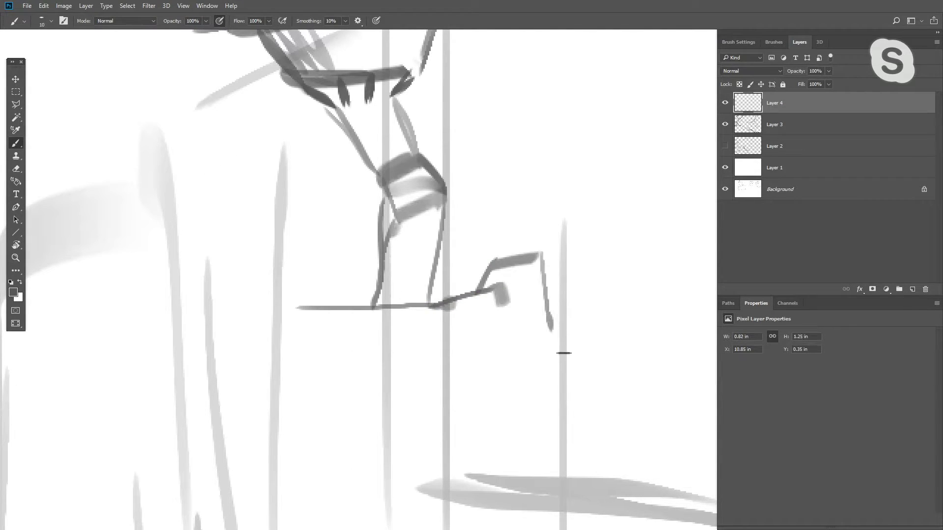
pyautogui.moveTo(550, 269); pyautogui.dragTo(567, 379)
pyautogui.moveTo(501, 262)
pyautogui.mouseDown()
pyautogui.moveTo(539, 225)
pyautogui.moveTo(570, 300)
pyautogui.mouseUp()
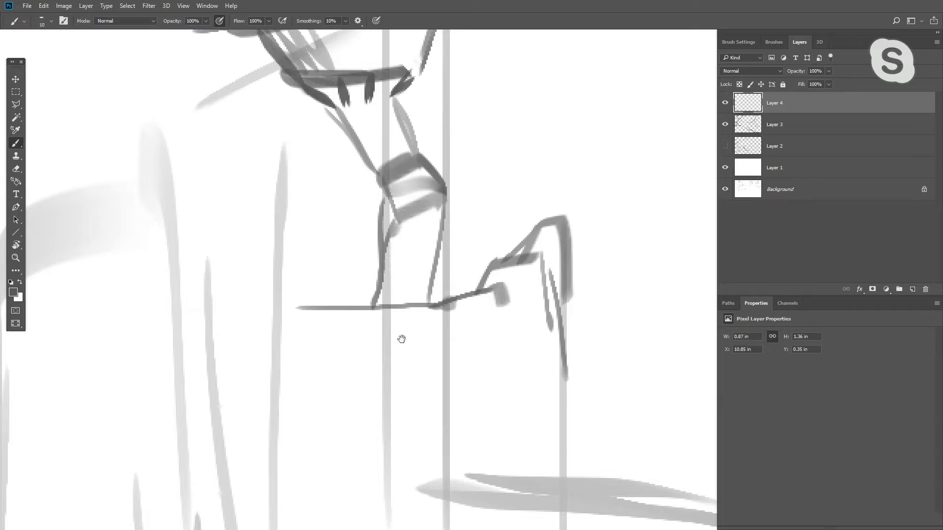
# Finish the ledge's left end with a slanted support and a V-shaped wedge below it
pyautogui.moveTo(401, 339); pyautogui.dragTo(494, 290)
pyautogui.moveTo(405, 252); pyautogui.dragTo(320, 322)
pyautogui.moveTo(316, 277); pyautogui.dragTo(306, 348)
pyautogui.moveTo(309, 390); pyautogui.dragTo(294, 383)
pyautogui.moveTo(277, 343); pyautogui.dragTo(261, 381)
# Draw notched battlements along the top of the left tower and extend the main tower's right wall downward
pyautogui.moveTo(346, 386)
pyautogui.mouseDown()
pyautogui.moveTo(297, 310)
pyautogui.moveTo(273, 336)
pyautogui.moveTo(231, 301)
pyautogui.moveTo(218, 321)
pyautogui.moveTo(165, 300)
pyautogui.moveTo(169, 322)
pyautogui.moveTo(175, 282)
pyautogui.moveTo(146, 316)
pyautogui.moveTo(149, 355)
pyautogui.moveTo(178, 301)
pyautogui.mouseUp()
pyautogui.keyDown('ctrl'); pyautogui.keyDown('alt'); pyautogui.click(166, 353); pyautogui.keyUp('alt'); pyautogui.keyUp('ctrl')
pyautogui.moveTo(242, 263); pyautogui.dragTo(287, 352)
pyautogui.moveTo(261, 257)
pyautogui.mouseDown()
pyautogui.moveTo(280, 328)
pyautogui.moveTo(309, 254)
pyautogui.moveTo(307, 125)
pyautogui.mouseUp()
pyautogui.moveTo(499, 258)
pyautogui.mouseDown()
pyautogui.moveTo(516, 337)
pyautogui.moveTo(507, 334)
pyautogui.mouseUp()
pyautogui.hotkey('ctrl', 'z')
pyautogui.moveTo(503, 276); pyautogui.dragTo(510, 356)
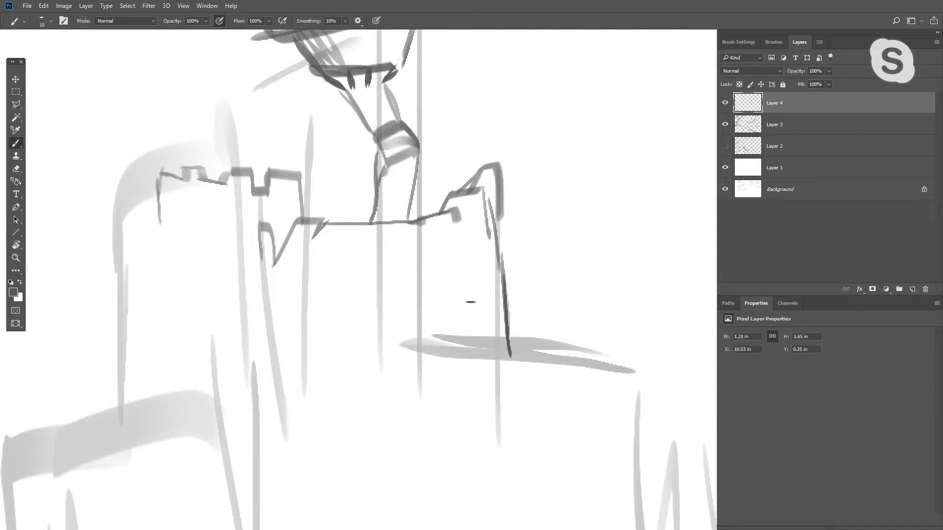
# Draw two dark windows on the main tower wall and the tapering sides of a doorway below them
pyautogui.moveTo(468, 279); pyautogui.dragTo(471, 284)
pyautogui.moveTo(367, 282); pyautogui.dragTo(378, 304)
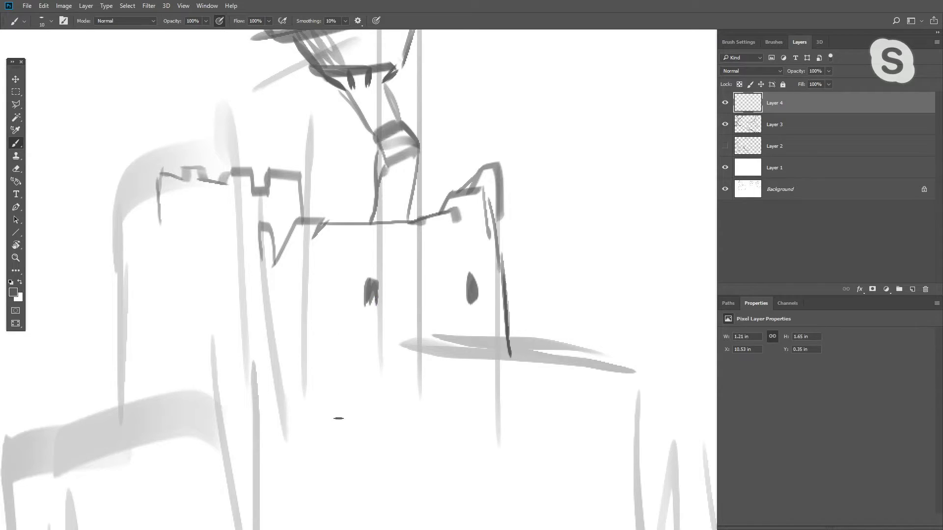
pyautogui.moveTo(309, 466)
pyautogui.mouseDown()
pyautogui.moveTo(330, 363)
pyautogui.moveTo(364, 361)
pyautogui.moveTo(316, 362)
pyautogui.moveTo(374, 460)
pyautogui.mouseUp()
pyautogui.hotkey('ctrl', 'z')
pyautogui.moveTo(371, 391); pyautogui.dragTo(376, 476)
pyautogui.moveTo(369, 362); pyautogui.dragTo(375, 472)
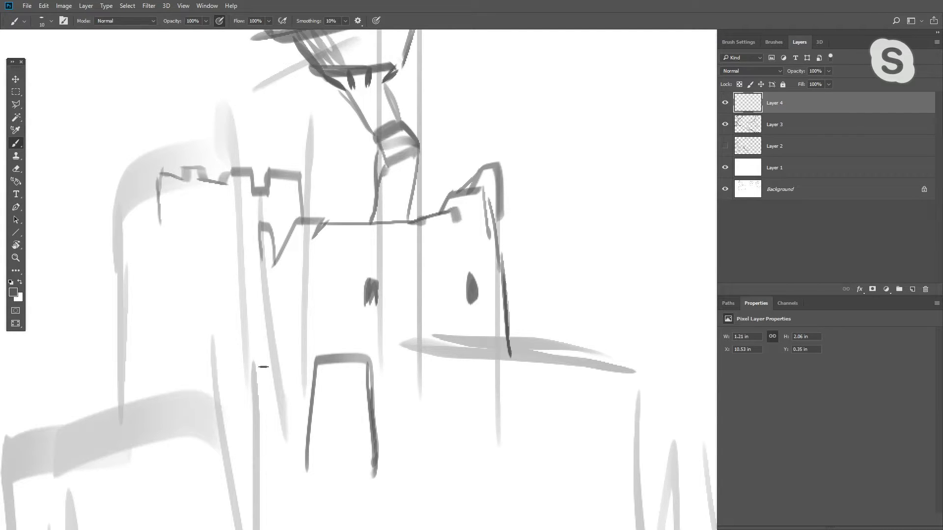
# Cap the doorway with a lintel and a barred rounded arch, and add a small window to its upper left
pyautogui.moveTo(315, 360); pyautogui.dragTo(375, 364)
pyautogui.hotkey('ctrl', 'z')
pyautogui.hotkey('ctrl', 'z')
pyautogui.moveTo(317, 360); pyautogui.dragTo(366, 362)
pyautogui.moveTo(317, 357)
pyautogui.mouseDown()
pyautogui.moveTo(362, 329)
pyautogui.moveTo(371, 365)
pyautogui.mouseUp()
pyautogui.moveTo(331, 328)
pyautogui.mouseDown()
pyautogui.moveTo(334, 362)
pyautogui.moveTo(354, 328)
pyautogui.moveTo(349, 360)
pyautogui.moveTo(359, 363)
pyautogui.mouseUp()
pyautogui.moveTo(293, 302); pyautogui.dragTo(294, 303)
# Draw the left tower's outer wall down to a stepped ledge with slanted support strokes below it
pyautogui.moveTo(158, 185); pyautogui.dragTo(167, 307)
pyautogui.hotkey('ctrl', 'z')
pyautogui.moveTo(162, 183)
pyautogui.mouseDown()
pyautogui.moveTo(176, 314)
pyautogui.moveTo(185, 313)
pyautogui.moveTo(168, 387)
pyautogui.mouseUp()
pyautogui.moveTo(155, 322)
pyautogui.mouseDown()
pyautogui.moveTo(166, 403)
pyautogui.moveTo(184, 403)
pyautogui.moveTo(175, 400)
pyautogui.mouseUp()
pyautogui.moveTo(437, 265); pyautogui.dragTo(362, 345)
pyautogui.moveTo(121, 289); pyautogui.dragTo(216, 239)
pyautogui.moveTo(207, 197); pyautogui.dragTo(223, 257)
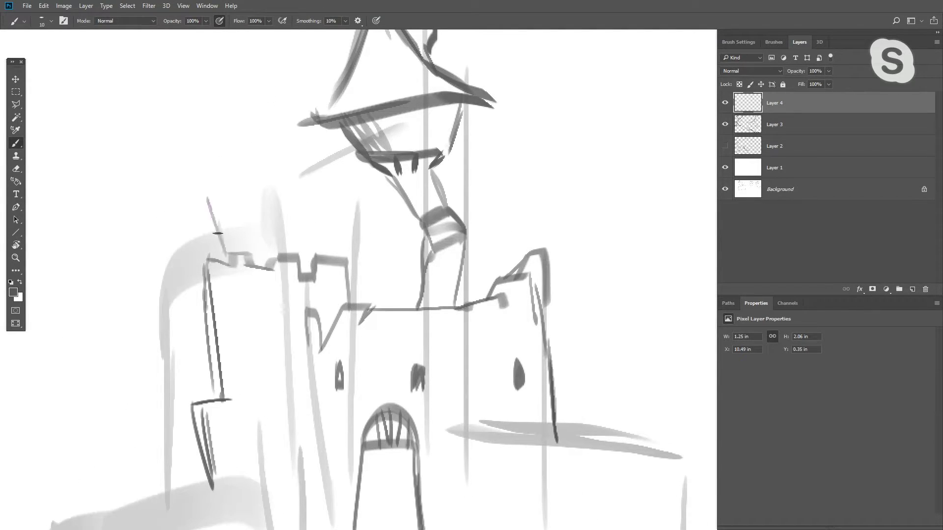
pyautogui.hotkey('ctrl', 'z')
# Select the leaning central turret and its shaft with a polygonal lasso outline down to the main wall's top edge
pyautogui.moveTo(319, 204)
pyautogui.mouseDown()
pyautogui.moveTo(276, 328)
pyautogui.moveTo(231, 301)
pyautogui.mouseUp()
pyautogui.moveTo(307, 340); pyautogui.dragTo(333, 310)
pyautogui.press('l')
pyautogui.click(328, 324)
pyautogui.click(234, 193)
pyautogui.click(257, 152)
pyautogui.click(294, 129)
pyautogui.click(332, 129)
pyautogui.click(389, 151)
pyautogui.click(404, 197)
pyautogui.click(387, 274)
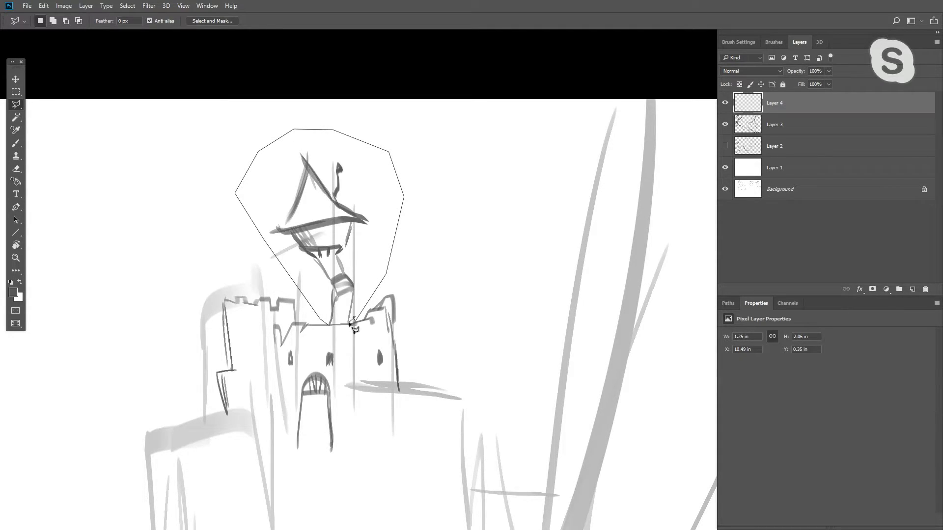
pyautogui.doubleClick(338, 324)
pyautogui.click(338, 324)
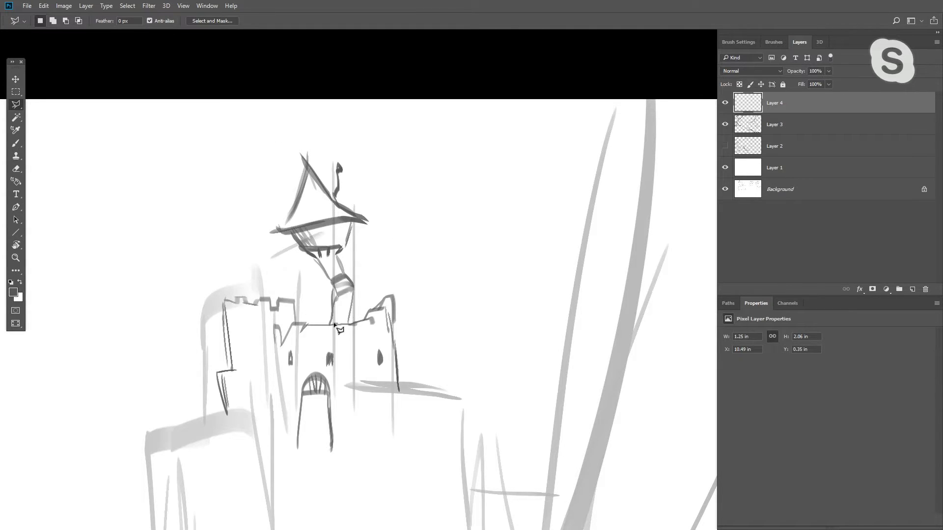
pyautogui.press('Escape')
pyautogui.hotkey('ctrl', 'z')
pyautogui.doubleClick(393, 305)
# Stretch the selected turret to 122% height, skew it 5.5° toward the left, and deselect it
pyautogui.hotkey('ctrl', 't')
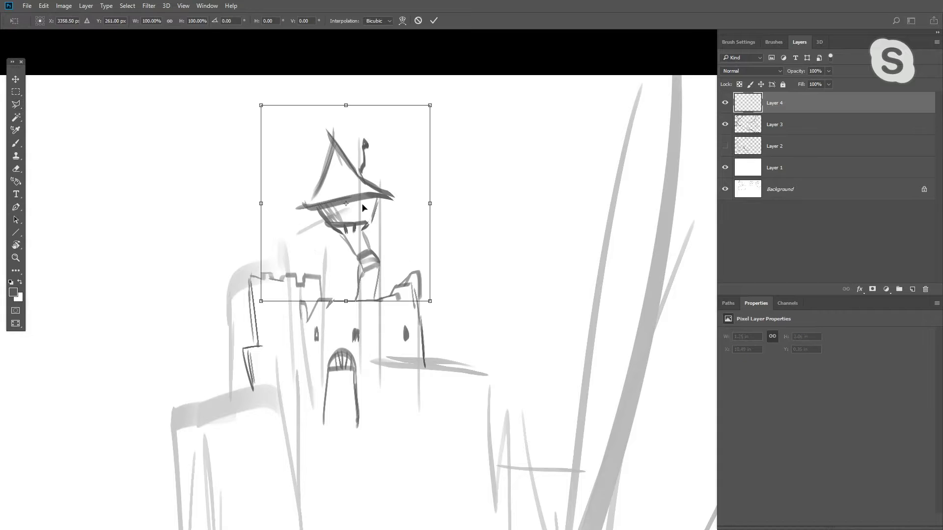
pyautogui.moveTo(345, 105); pyautogui.dragTo(345, 68)
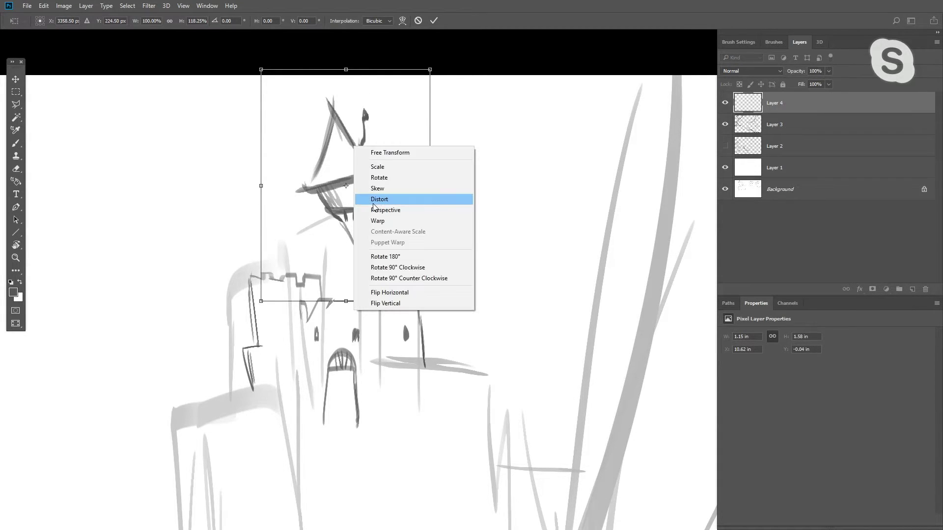
pyautogui.click(377, 188)
pyautogui.moveTo(346, 70); pyautogui.dragTo(323, 62)
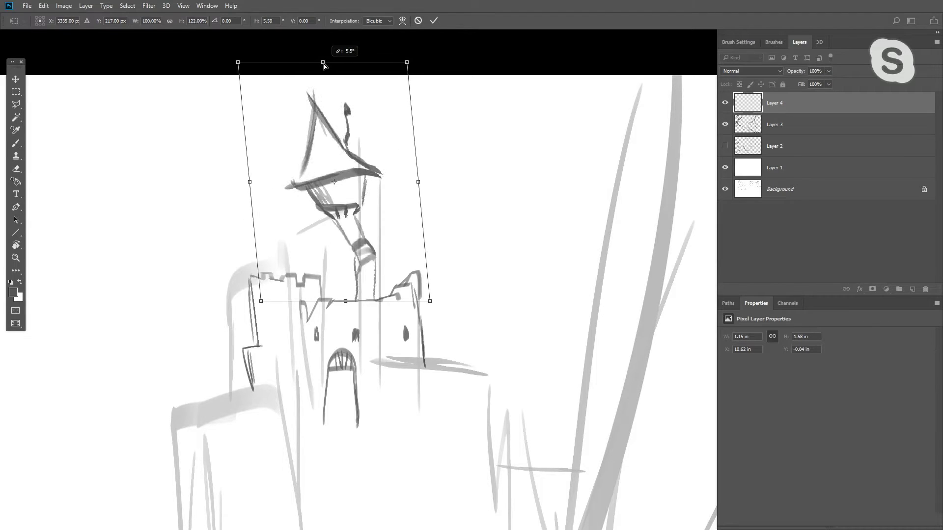
pyautogui.keyDown('alt'); pyautogui.click(351, 225); pyautogui.keyUp('alt')
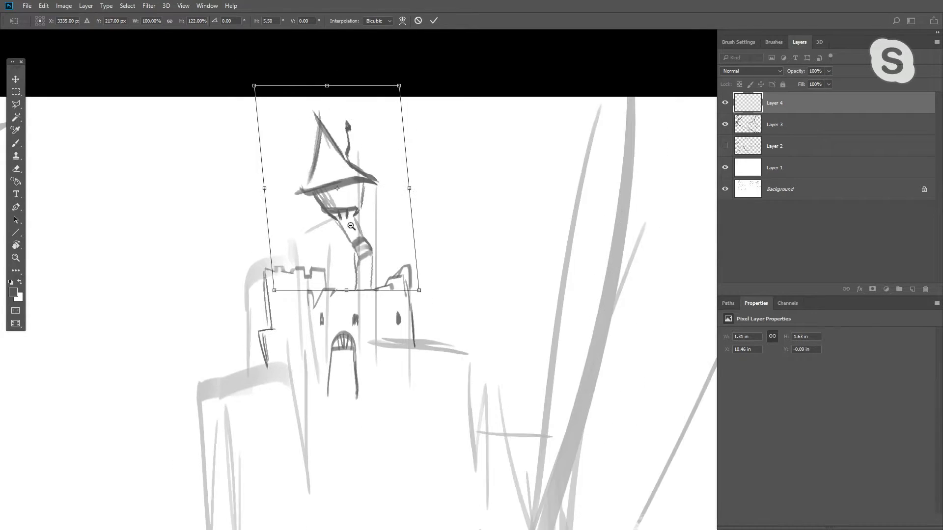
pyautogui.keyDown('alt'); pyautogui.click(351, 226); pyautogui.keyUp('alt')
pyautogui.press('Return')
pyautogui.hotkey('ctrl', 'd')
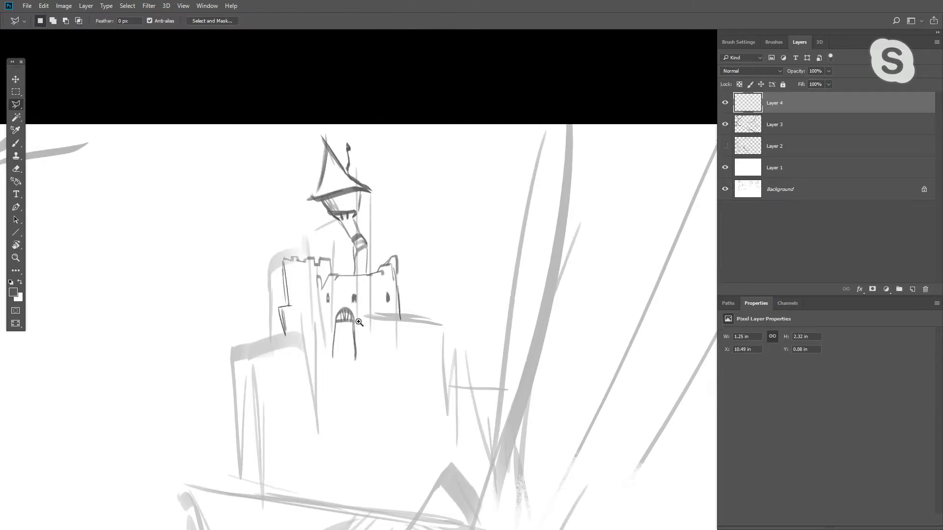
# Draw slanted rock strokes at the foot of the main tower's right wall and a curved line right of the doorway
pyautogui.keyDown('ctrl'); pyautogui.click(358, 323); pyautogui.keyUp('ctrl')
pyautogui.keyDown('ctrl'); pyautogui.click(358, 322); pyautogui.keyUp('ctrl')
pyautogui.press('b')
pyautogui.moveTo(376, 338); pyautogui.dragTo(506, 305)
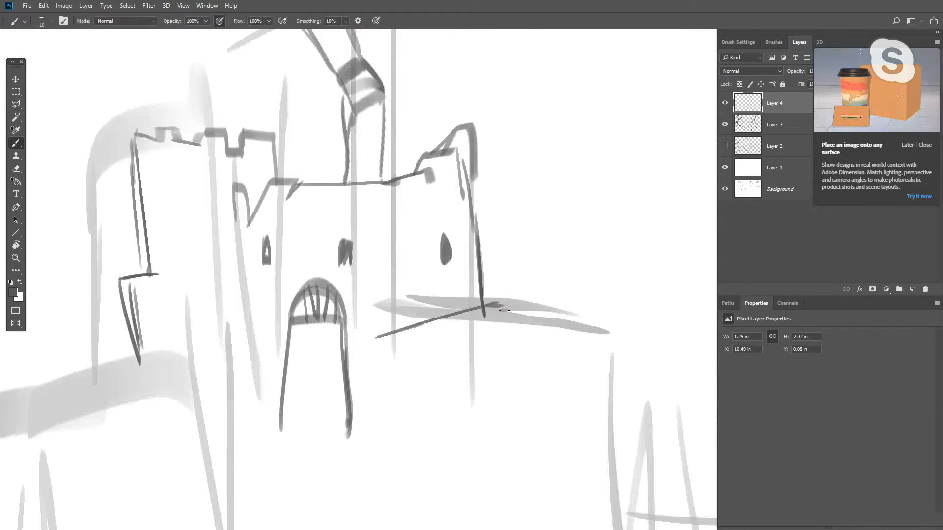
pyautogui.moveTo(465, 339)
pyautogui.mouseDown()
pyautogui.moveTo(421, 268)
pyautogui.moveTo(400, 276)
pyautogui.mouseUp()
pyautogui.hotkey('ctrl', 'z')
pyautogui.moveTo(345, 371); pyautogui.dragTo(374, 268)
pyautogui.moveTo(445, 240)
pyautogui.mouseDown()
pyautogui.moveTo(424, 216)
pyautogui.moveTo(484, 269)
pyautogui.mouseUp()
pyautogui.moveTo(425, 255)
pyautogui.mouseDown()
pyautogui.moveTo(481, 279)
pyautogui.moveTo(480, 317)
pyautogui.moveTo(460, 321)
pyautogui.mouseUp()
pyautogui.hotkey('ctrl', 'z')
pyautogui.moveTo(461, 275)
pyautogui.mouseDown()
pyautogui.moveTo(474, 313)
pyautogui.moveTo(482, 312)
pyautogui.mouseUp()
# Outline the cliff top left of the doorway with two dark arcs and a ledge sloping down to the left
pyautogui.moveTo(282, 312)
pyautogui.mouseDown()
pyautogui.moveTo(427, 220)
pyautogui.moveTo(418, 225)
pyautogui.mouseUp()
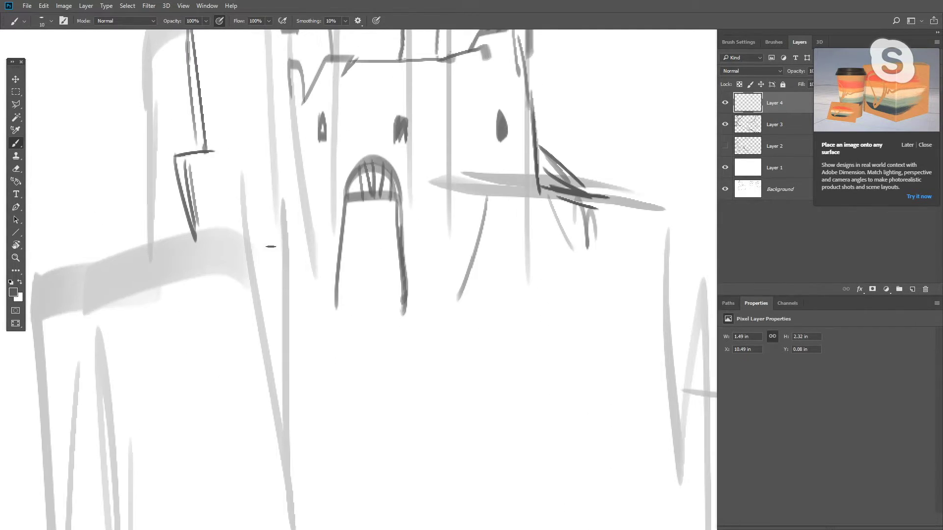
pyautogui.moveTo(163, 264)
pyautogui.mouseDown()
pyautogui.moveTo(240, 230)
pyautogui.moveTo(260, 253)
pyautogui.moveTo(270, 234)
pyautogui.moveTo(306, 230)
pyautogui.moveTo(333, 294)
pyautogui.mouseUp()
pyautogui.moveTo(187, 251)
pyautogui.mouseDown()
pyautogui.moveTo(114, 276)
pyautogui.moveTo(142, 310)
pyautogui.mouseUp()
pyautogui.moveTo(120, 281); pyautogui.dragTo(141, 320)
pyautogui.hotkey('ctrl', 'alt', 'z')
pyautogui.hotkey('ctrl', 'alt', 'z')
# Add jagged slanted strokes down the cliff's left end below the ledge
pyautogui.moveTo(114, 275)
pyautogui.mouseDown()
pyautogui.moveTo(135, 312)
pyautogui.moveTo(113, 283)
pyautogui.moveTo(155, 338)
pyautogui.mouseUp()
pyautogui.moveTo(130, 264)
pyautogui.mouseDown()
pyautogui.moveTo(60, 266)
pyautogui.moveTo(134, 352)
pyautogui.mouseUp()
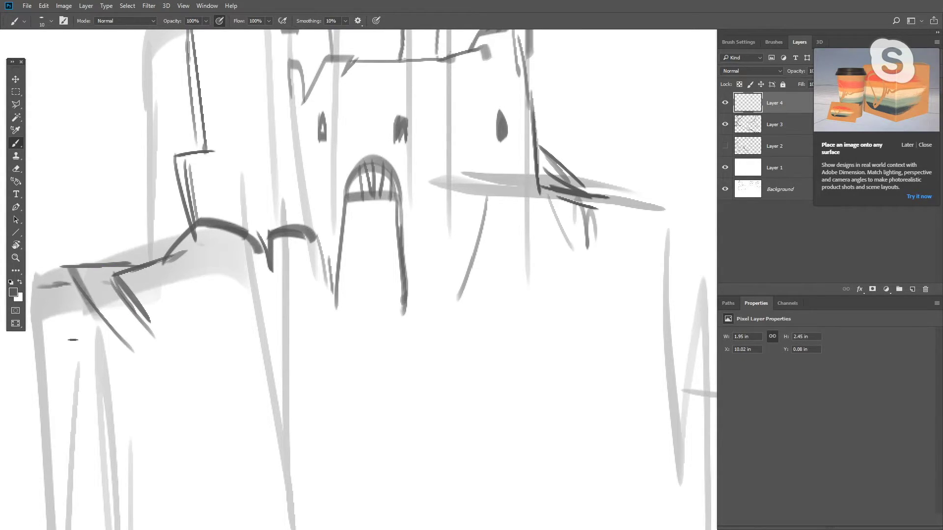
pyautogui.rightClick(36, 224)
pyautogui.click(240, 186)
pyautogui.moveTo(144, 297); pyautogui.dragTo(299, 273)
pyautogui.moveTo(181, 271)
pyautogui.mouseDown()
pyautogui.moveTo(250, 368)
pyautogui.moveTo(240, 396)
pyautogui.mouseUp()
# Sketch the ground below the doorway with a shallow curve and short diagonal strokes
pyautogui.moveTo(328, 347)
pyautogui.mouseDown()
pyautogui.moveTo(185, 367)
pyautogui.moveTo(178, 360)
pyautogui.mouseUp()
pyautogui.moveTo(344, 317)
pyautogui.mouseDown()
pyautogui.moveTo(439, 345)
pyautogui.moveTo(446, 323)
pyautogui.mouseUp()
pyautogui.moveTo(442, 334)
pyautogui.mouseDown()
pyautogui.moveTo(473, 315)
pyautogui.moveTo(511, 309)
pyautogui.mouseUp()
pyautogui.hotkey('ctrl', 'z')
pyautogui.moveTo(481, 346); pyautogui.dragTo(496, 338)
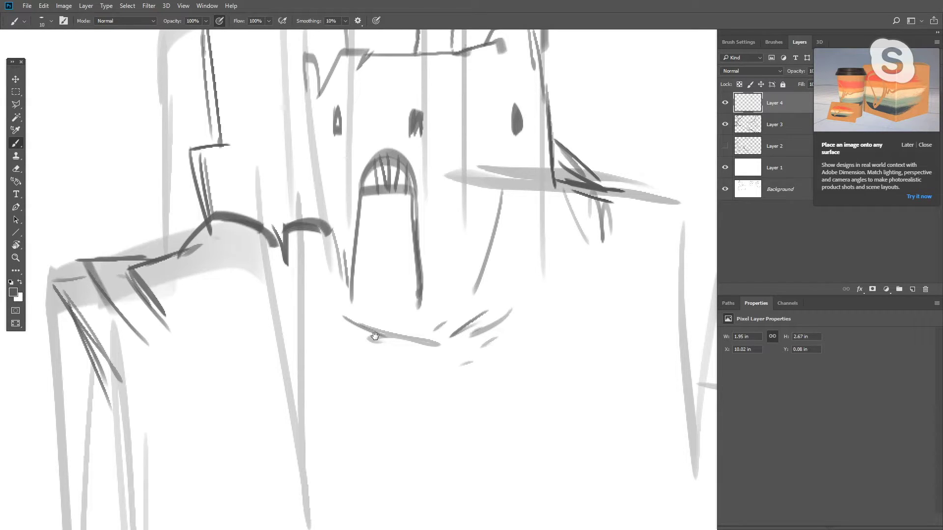
pyautogui.moveTo(375, 337); pyautogui.dragTo(293, 317)
pyautogui.keyDown('alt'); pyautogui.click(384, 345); pyautogui.keyUp('alt')
pyautogui.keyDown('alt'); pyautogui.click(384, 346); pyautogui.keyUp('alt')
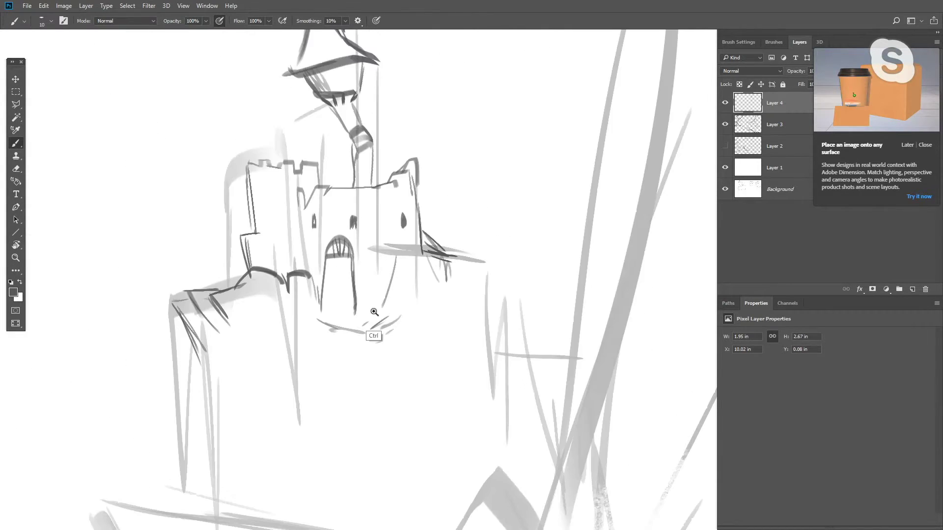
# Add two small pointed windows to the upper part of the left tower
pyautogui.keyDown('ctrl'); pyautogui.click(372, 332); pyautogui.keyUp('ctrl')
pyautogui.moveTo(169, 115)
pyautogui.mouseDown()
pyautogui.moveTo(249, 280)
pyautogui.moveTo(236, 255)
pyautogui.moveTo(261, 259)
pyautogui.mouseUp()
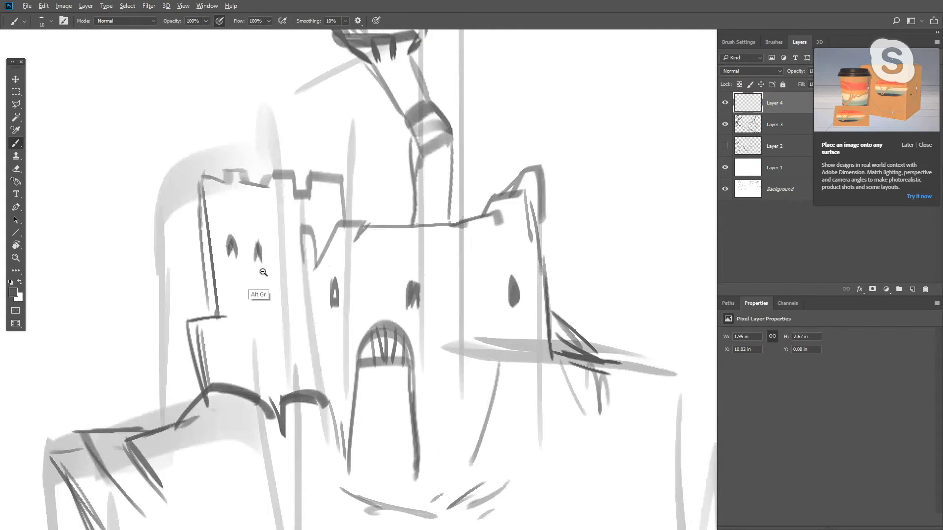
pyautogui.keyDown('alt'); pyautogui.click(263, 270); pyautogui.keyUp('alt')
pyautogui.keyDown('ctrl'); pyautogui.click(290, 327); pyautogui.keyUp('ctrl')
pyautogui.keyDown('ctrl'); pyautogui.click(291, 327); pyautogui.keyUp('ctrl')
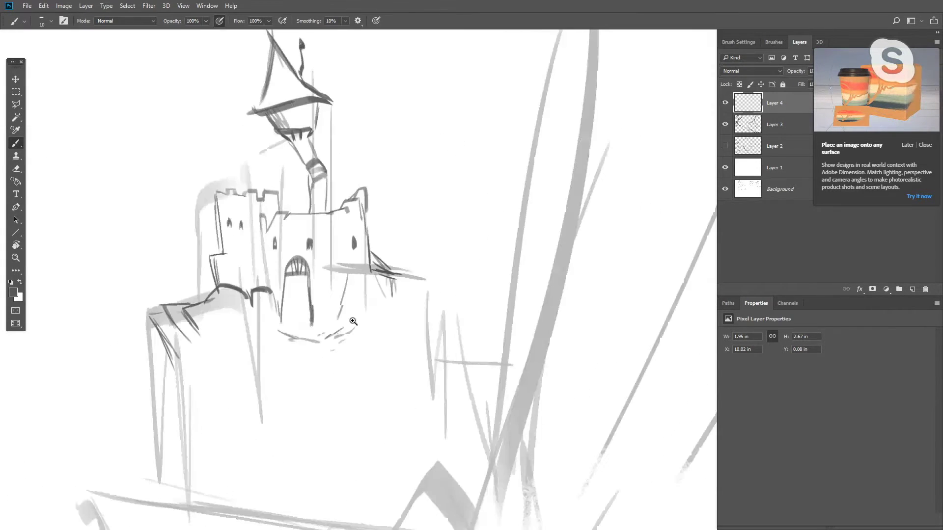
# Draw a small tower and a descending wall right of the main tower, topping both with small battlements
pyautogui.moveTo(352, 319); pyautogui.dragTo(347, 261)
pyautogui.moveTo(404, 216); pyautogui.dragTo(423, 269)
pyautogui.moveTo(407, 230); pyautogui.dragTo(432, 295)
pyautogui.hotkey('ctrl', 'z')
pyautogui.moveTo(428, 240); pyautogui.dragTo(464, 278)
pyautogui.hotkey('ctrl', 'z')
pyautogui.moveTo(400, 201)
pyautogui.mouseDown()
pyautogui.moveTo(432, 177)
pyautogui.moveTo(446, 235)
pyautogui.moveTo(491, 246)
pyautogui.mouseUp()
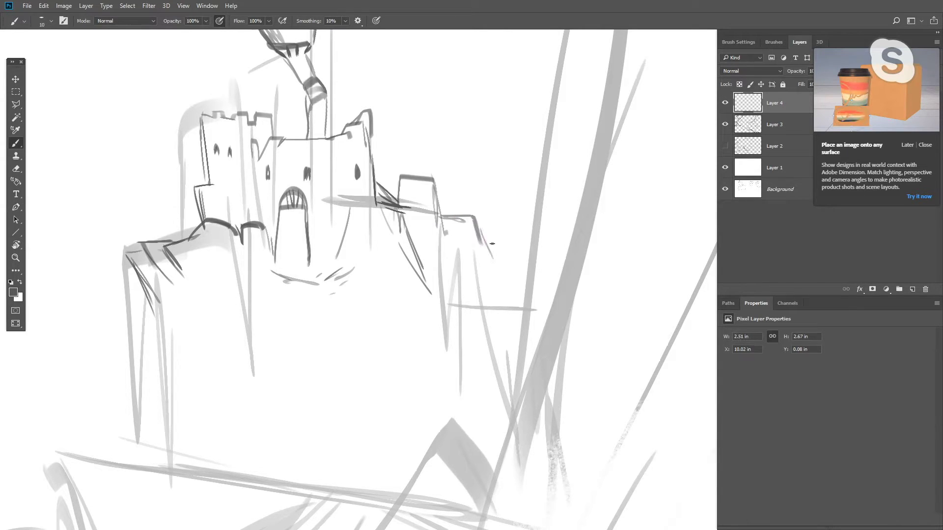
pyautogui.hotkey('ctrl', 'z')
pyautogui.moveTo(441, 213)
pyautogui.mouseDown()
pyautogui.moveTo(505, 225)
pyautogui.moveTo(517, 260)
pyautogui.mouseUp()
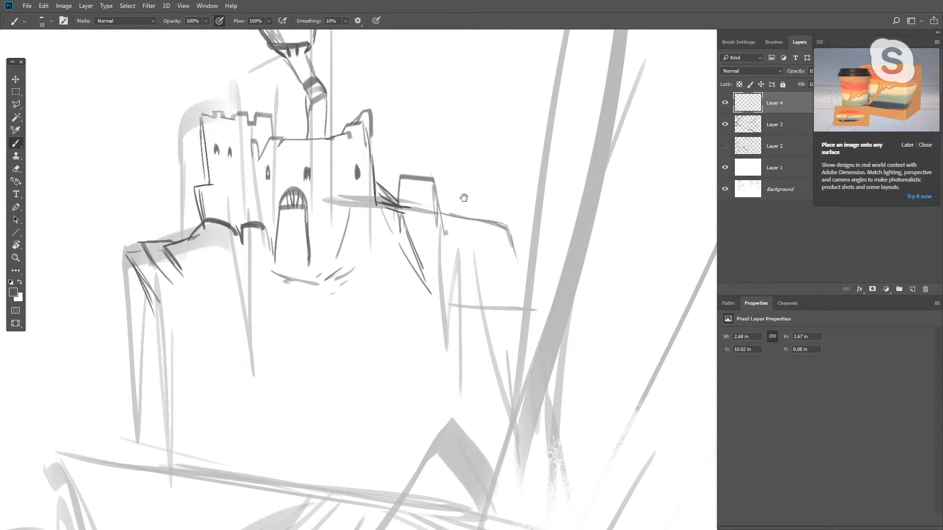
pyautogui.moveTo(463, 198); pyautogui.dragTo(457, 247)
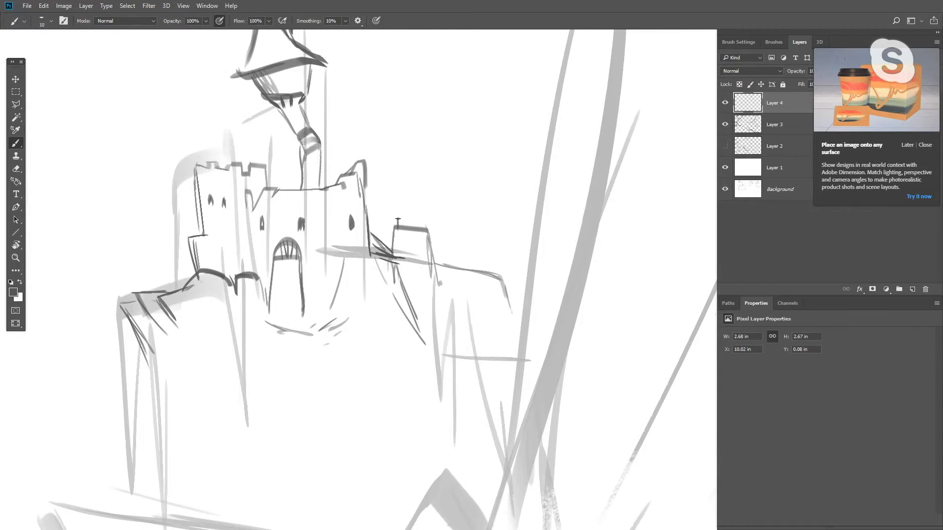
pyautogui.moveTo(471, 271)
pyautogui.mouseDown()
pyautogui.moveTo(487, 276)
pyautogui.moveTo(531, 343)
pyautogui.mouseUp()
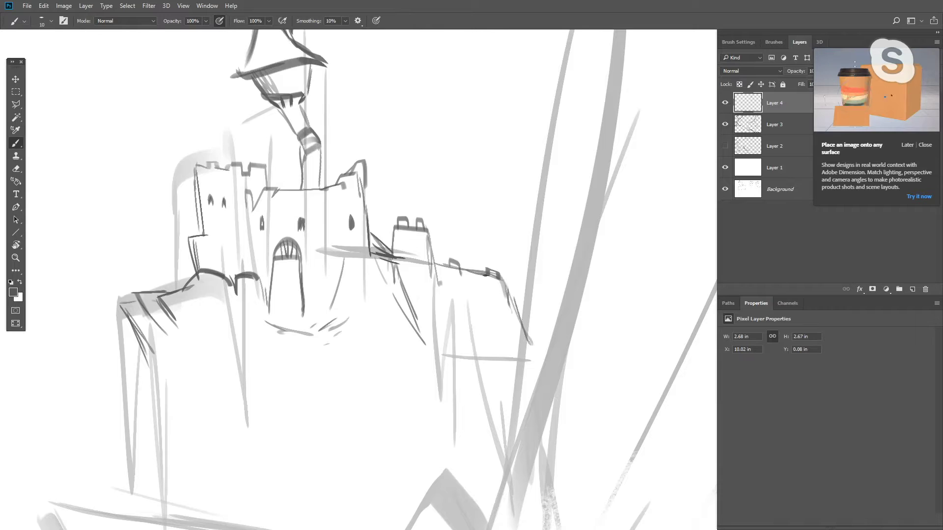
# Outline two larger background towers behind the small tower on the castle's right side
pyautogui.moveTo(371, 233)
pyautogui.mouseDown()
pyautogui.moveTo(389, 178)
pyautogui.moveTo(443, 185)
pyautogui.moveTo(455, 251)
pyautogui.mouseUp()
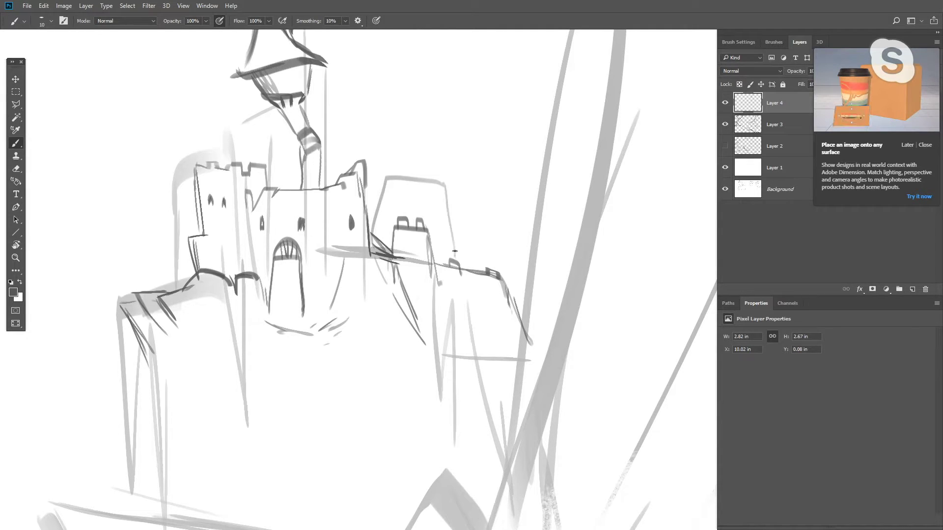
pyautogui.moveTo(424, 171)
pyautogui.mouseDown()
pyautogui.moveTo(507, 230)
pyautogui.moveTo(522, 273)
pyautogui.moveTo(506, 292)
pyautogui.moveTo(464, 286)
pyautogui.mouseUp()
pyautogui.scroll(10, 464, 287)
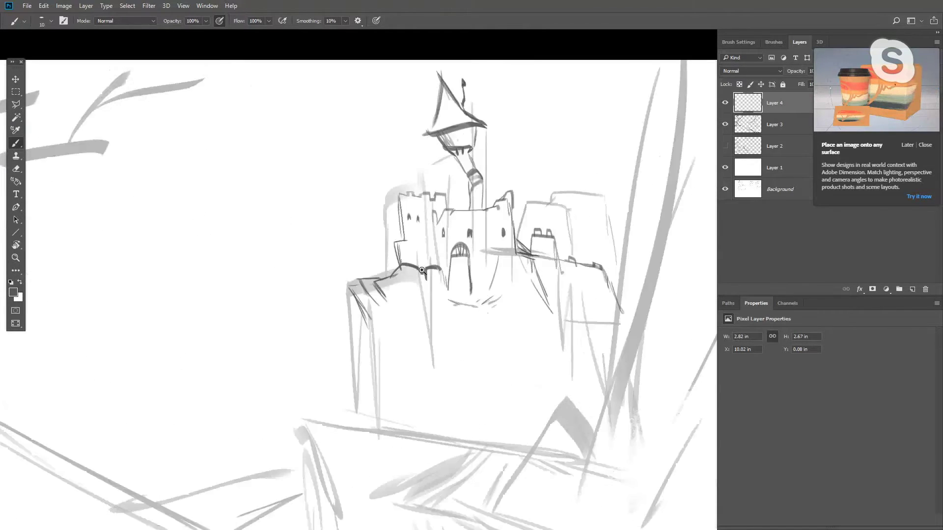
# Outline light background towers behind the castle's left tower
pyautogui.moveTo(254, 229); pyautogui.dragTo(259, 319)
pyautogui.hotkey('ctrl', 'z')
pyautogui.moveTo(253, 223)
pyautogui.mouseDown()
pyautogui.moveTo(260, 317)
pyautogui.moveTo(275, 219)
pyautogui.mouseUp()
pyautogui.moveTo(294, 173)
pyautogui.mouseDown()
pyautogui.moveTo(304, 198)
pyautogui.moveTo(337, 180)
pyautogui.mouseUp()
pyautogui.hotkey('ctrl', 'z')
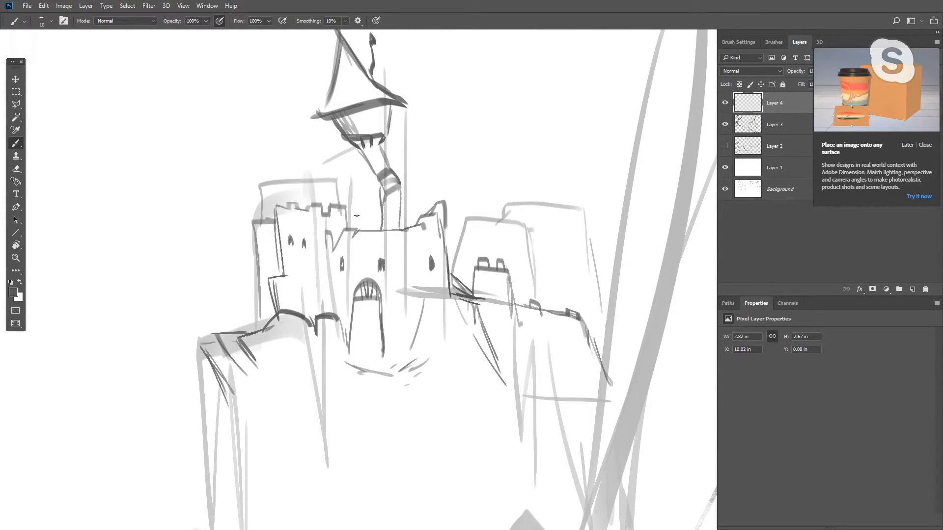
# Join the main tower to the nearer right background tower with slanted lines and give that tower two windows
pyautogui.moveTo(396, 234); pyautogui.dragTo(306, 242)
pyautogui.keyDown('ctrl'); pyautogui.keyDown('alt'); pyautogui.click(313, 251); pyautogui.keyUp('alt'); pyautogui.keyUp('ctrl')
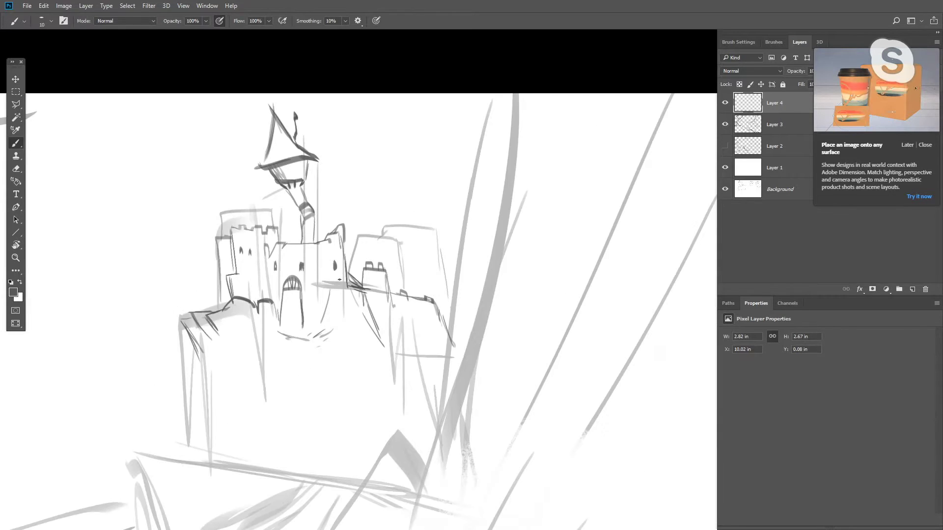
pyautogui.keyDown('ctrl'); pyautogui.click(316, 271); pyautogui.keyUp('ctrl')
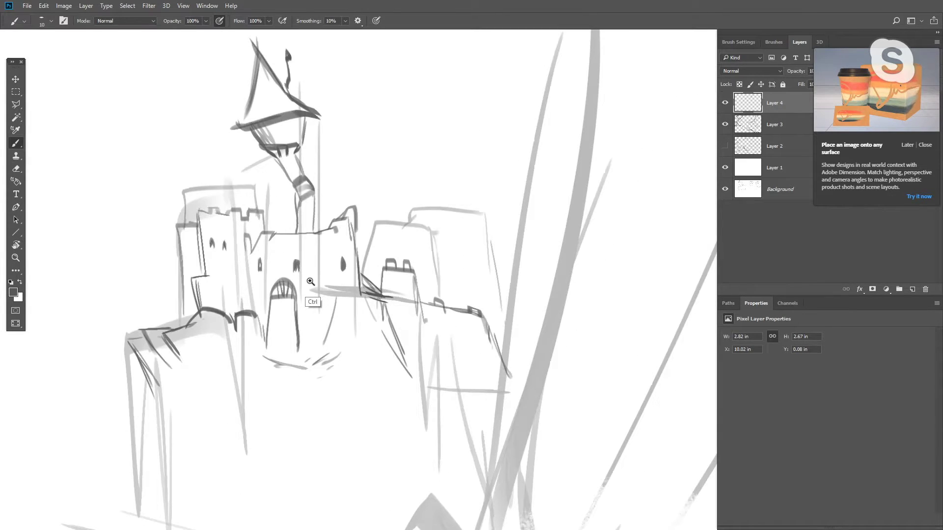
pyautogui.keyDown('ctrl'); pyautogui.click(311, 281); pyautogui.keyUp('ctrl')
pyautogui.moveTo(441, 202)
pyautogui.mouseDown()
pyautogui.moveTo(351, 321)
pyautogui.moveTo(361, 296)
pyautogui.mouseUp()
pyautogui.moveTo(317, 323); pyautogui.dragTo(362, 296)
pyautogui.moveTo(368, 334); pyautogui.dragTo(419, 326)
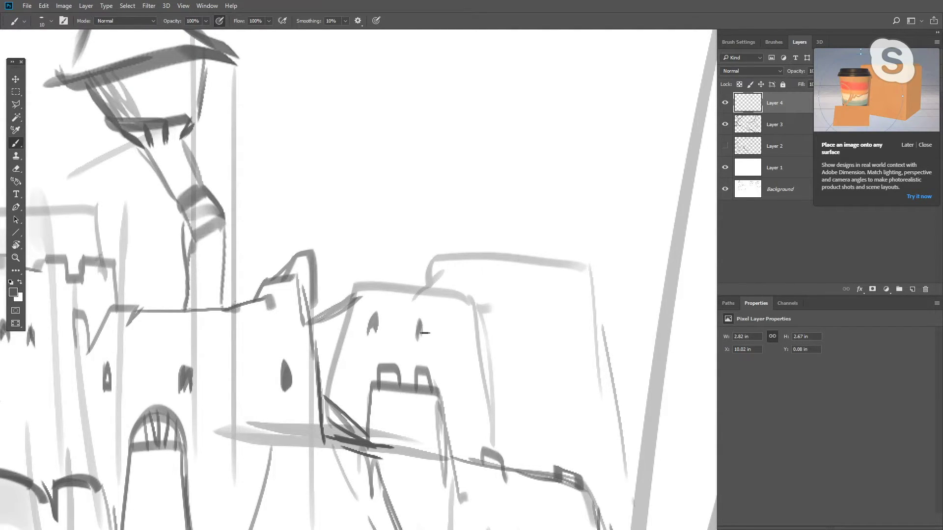
# Add battlements along the tops of the two right background towers
pyautogui.moveTo(404, 288); pyautogui.dragTo(351, 322)
pyautogui.moveTo(313, 325)
pyautogui.mouseDown()
pyautogui.moveTo(403, 331)
pyautogui.moveTo(415, 320)
pyautogui.moveTo(418, 337)
pyautogui.mouseUp()
pyautogui.moveTo(385, 300)
pyautogui.mouseDown()
pyautogui.moveTo(406, 283)
pyautogui.moveTo(417, 292)
pyautogui.moveTo(491, 287)
pyautogui.moveTo(509, 300)
pyautogui.moveTo(489, 328)
pyautogui.moveTo(462, 341)
pyautogui.mouseUp()
pyautogui.keyDown('ctrl'); pyautogui.click(462, 341); pyautogui.keyUp('ctrl')
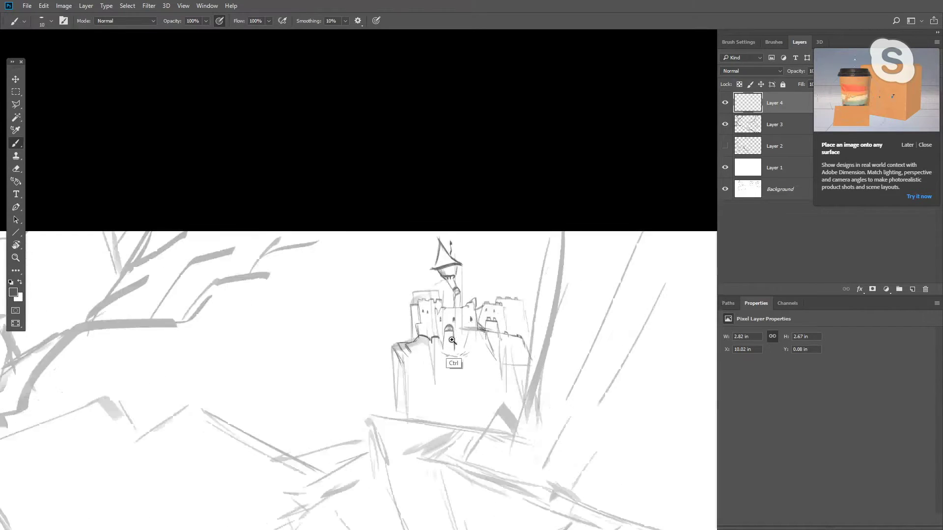
# Draw more short diagonal ground strokes to the right of the doorway's base
pyautogui.keyDown('ctrl'); pyautogui.click(451, 337); pyautogui.keyUp('ctrl')
pyautogui.keyDown('ctrl'); pyautogui.click(463, 367); pyautogui.keyUp('ctrl')
pyautogui.keyDown('ctrl'); pyautogui.click(457, 368); pyautogui.keyUp('ctrl')
pyautogui.keyDown('ctrl'); pyautogui.click(452, 370); pyautogui.keyUp('ctrl')
pyautogui.moveTo(516, 329); pyautogui.dragTo(402, 272)
pyautogui.moveTo(427, 323); pyautogui.dragTo(472, 308)
pyautogui.moveTo(430, 334); pyautogui.dragTo(503, 305)
pyautogui.moveTo(430, 334)
pyautogui.mouseDown()
pyautogui.moveTo(462, 318)
pyautogui.moveTo(504, 322)
pyautogui.mouseUp()
pyautogui.moveTo(495, 341); pyautogui.dragTo(411, 334)
# Outline a narrow, low tower at the castle's far left edge
pyautogui.keyDown('ctrl'); pyautogui.keyDown('alt'); pyautogui.click(412, 340); pyautogui.keyUp('alt'); pyautogui.keyUp('ctrl')
pyautogui.keyDown('ctrl'); pyautogui.keyDown('alt'); pyautogui.click(410, 348); pyautogui.keyUp('alt'); pyautogui.keyUp('ctrl')
pyautogui.keyDown('ctrl'); pyautogui.keyDown('alt'); pyautogui.click(406, 347); pyautogui.keyUp('alt'); pyautogui.keyUp('ctrl')
pyautogui.keyDown('ctrl'); pyautogui.click(369, 329); pyautogui.keyUp('ctrl')
pyautogui.keyDown('ctrl'); pyautogui.click(347, 333); pyautogui.keyUp('ctrl')
pyautogui.moveTo(276, 295)
pyautogui.mouseDown()
pyautogui.moveTo(325, 345)
pyautogui.moveTo(335, 371)
pyautogui.moveTo(313, 308)
pyautogui.mouseUp()
pyautogui.moveTo(467, 185); pyautogui.dragTo(455, 270)
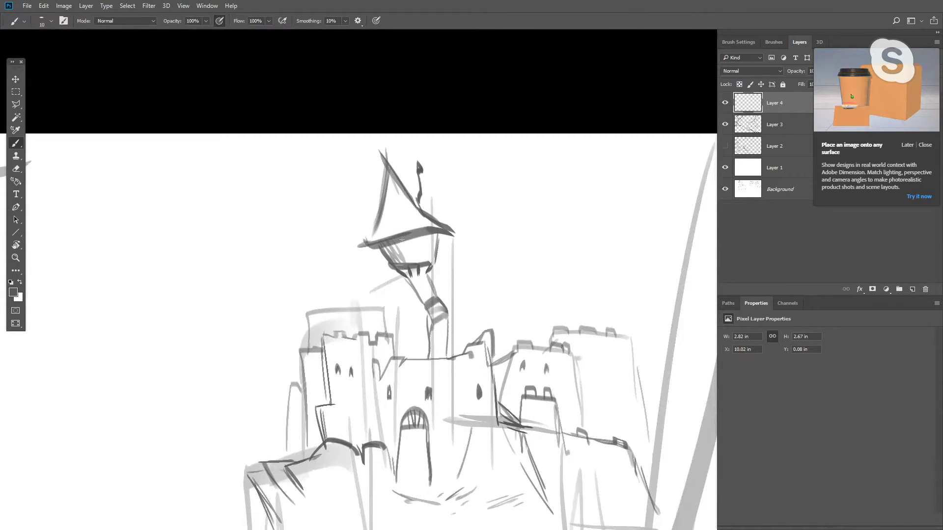
# Erase the central turret's pointed roof with a reduced eraser size
pyautogui.press('e')
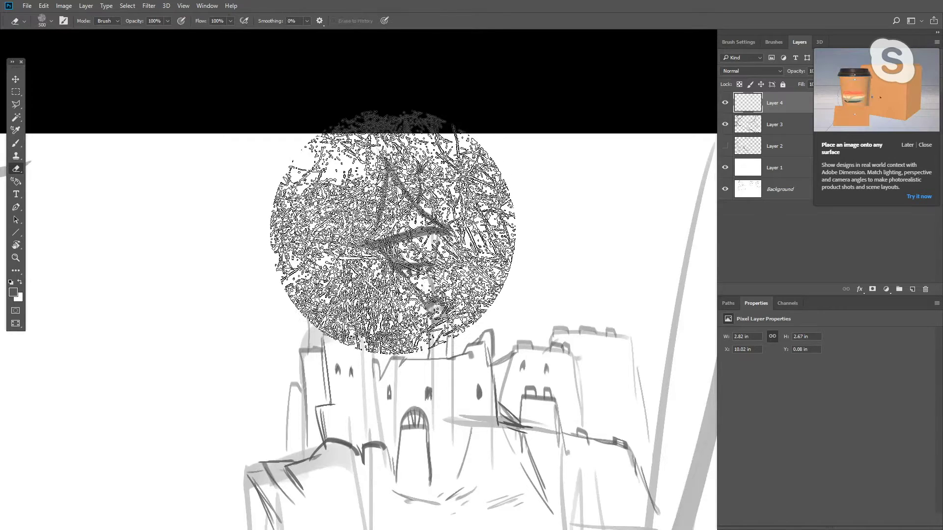
pyautogui.press('[')
pyautogui.press('[')
pyautogui.press('[')
pyautogui.press('[')
pyautogui.press('[')
pyautogui.press('[')
pyautogui.press('[')
pyautogui.press('[')
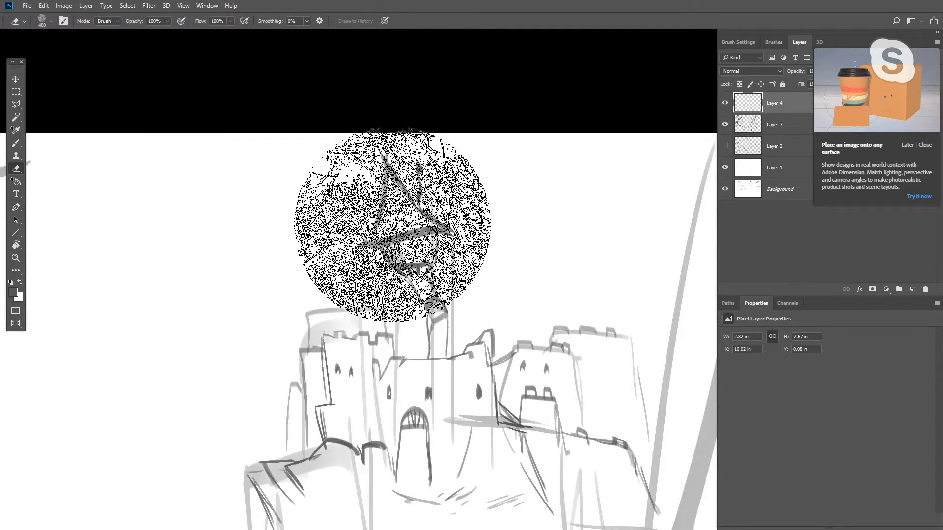
pyautogui.moveTo(349, 251)
pyautogui.mouseDown()
pyautogui.moveTo(423, 204)
pyautogui.moveTo(388, 170)
pyautogui.mouseUp()
# Redraw the turret's roof as a smaller, sharper spire with flared eaves and a curved lower edge
pyautogui.press('b')
pyautogui.moveTo(398, 187); pyautogui.dragTo(378, 229)
pyautogui.moveTo(403, 170)
pyautogui.mouseDown()
pyautogui.moveTo(404, 208)
pyautogui.moveTo(447, 234)
pyautogui.mouseUp()
pyautogui.moveTo(356, 241); pyautogui.dragTo(389, 225)
pyautogui.moveTo(364, 244); pyautogui.dragTo(435, 230)
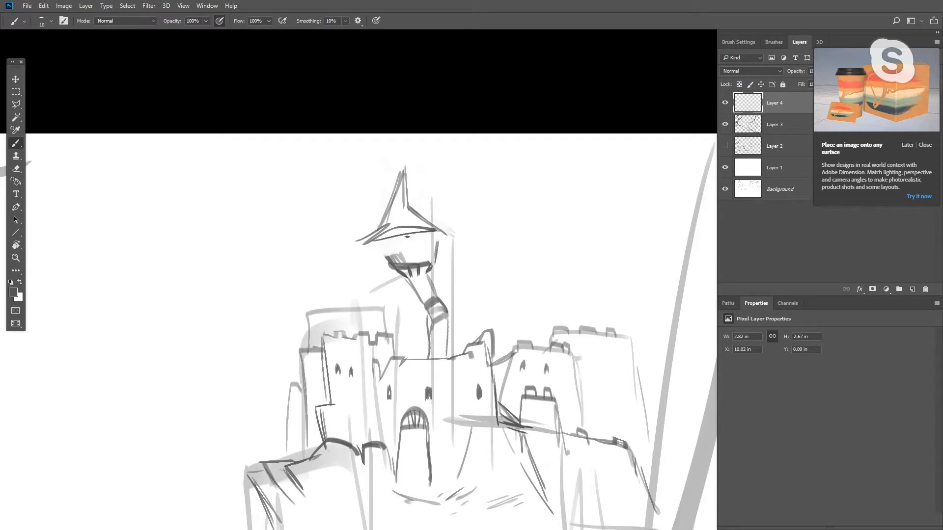
# Detail the turret below the roof with small notches under the eaves, slanted side walls and two windows
pyautogui.moveTo(380, 240); pyautogui.dragTo(425, 227)
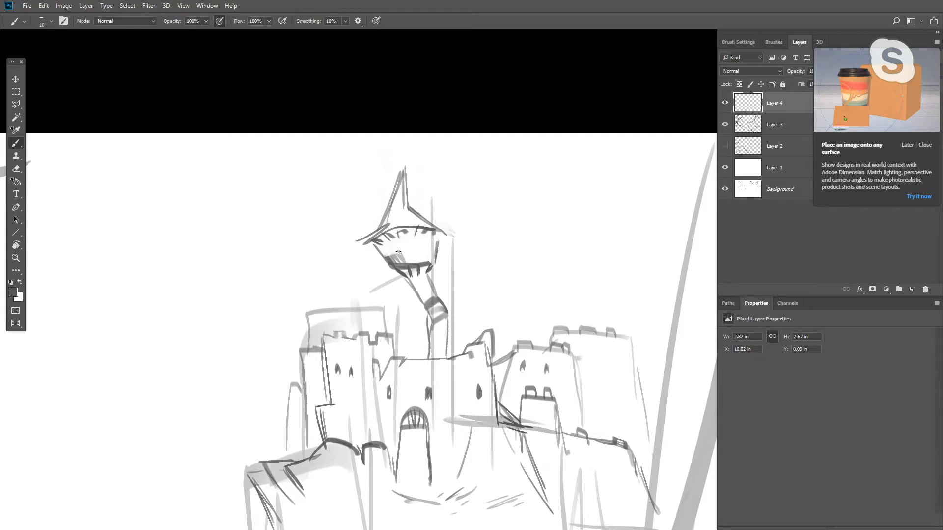
pyautogui.moveTo(440, 235); pyautogui.dragTo(436, 254)
pyautogui.press('space')
pyautogui.keyDown('alt'); pyautogui.click(436, 259); pyautogui.keyUp('alt')
pyautogui.keyDown('alt'); pyautogui.click(437, 266); pyautogui.keyUp('alt')
pyautogui.scroll(5, 436, 265)
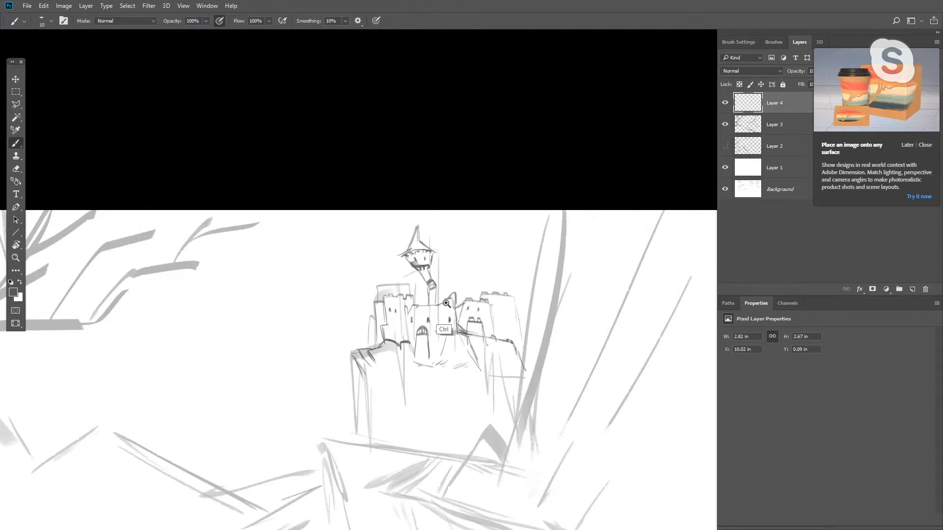
# Erase the straight turret shaft below the banded neck and redraw it as a bent, angular shaft
pyautogui.press('e')
pyautogui.moveTo(432, 280); pyautogui.dragTo(421, 282)
pyautogui.press('b')
pyautogui.moveTo(411, 241)
pyautogui.mouseDown()
pyautogui.moveTo(377, 276)
pyautogui.moveTo(376, 311)
pyautogui.mouseUp()
pyautogui.moveTo(405, 282); pyautogui.dragTo(429, 322)
pyautogui.moveTo(406, 281); pyautogui.dragTo(432, 234)
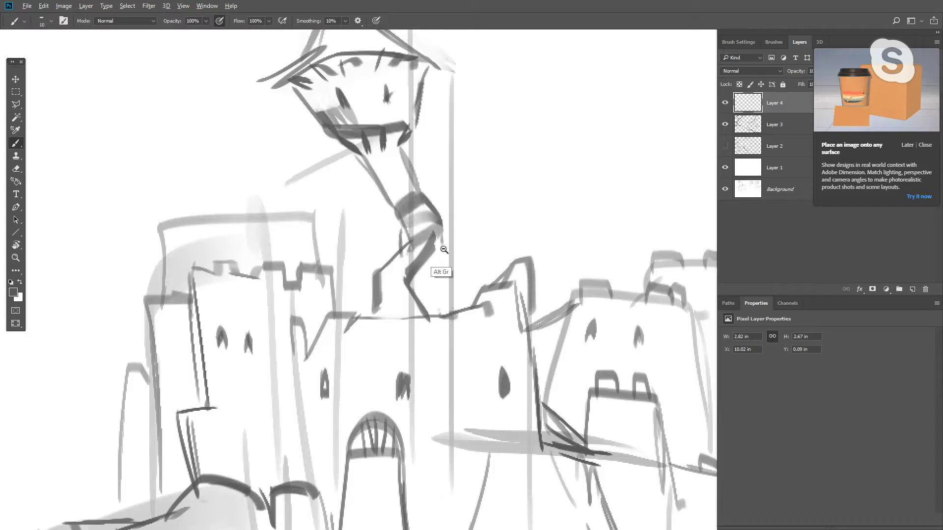
# Sketch two large background towers behind the castle's right side, one flat-topped and one with a rounded top
pyautogui.keyDown('ctrl'); pyautogui.keyDown('alt'); pyautogui.click(445, 253); pyautogui.keyUp('alt'); pyautogui.keyUp('ctrl')
pyautogui.keyDown('ctrl'); pyautogui.keyDown('alt'); pyautogui.click(445, 253); pyautogui.keyUp('alt'); pyautogui.keyUp('ctrl')
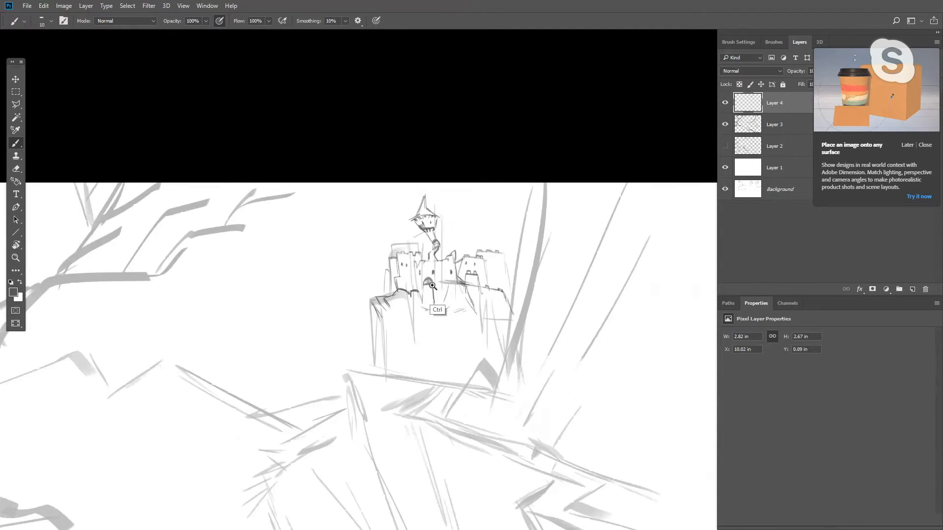
pyautogui.keyDown('ctrl'); pyautogui.click(438, 288); pyautogui.keyUp('ctrl')
pyautogui.keyDown('ctrl'); pyautogui.click(437, 225); pyautogui.keyUp('ctrl')
pyautogui.scroll(-2, 438, 226)
pyautogui.scroll(3, 430, 233)
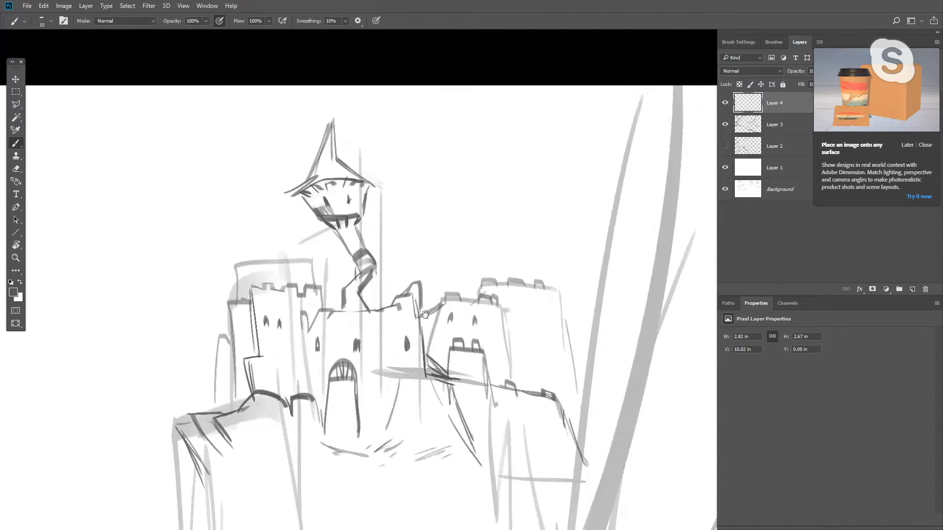
pyautogui.moveTo(409, 231)
pyautogui.mouseDown()
pyautogui.moveTo(417, 196)
pyautogui.moveTo(456, 194)
pyautogui.moveTo(486, 195)
pyautogui.moveTo(518, 227)
pyautogui.mouseUp()
pyautogui.moveTo(431, 195)
pyautogui.mouseDown()
pyautogui.moveTo(524, 180)
pyautogui.moveTo(546, 233)
pyautogui.mouseUp()
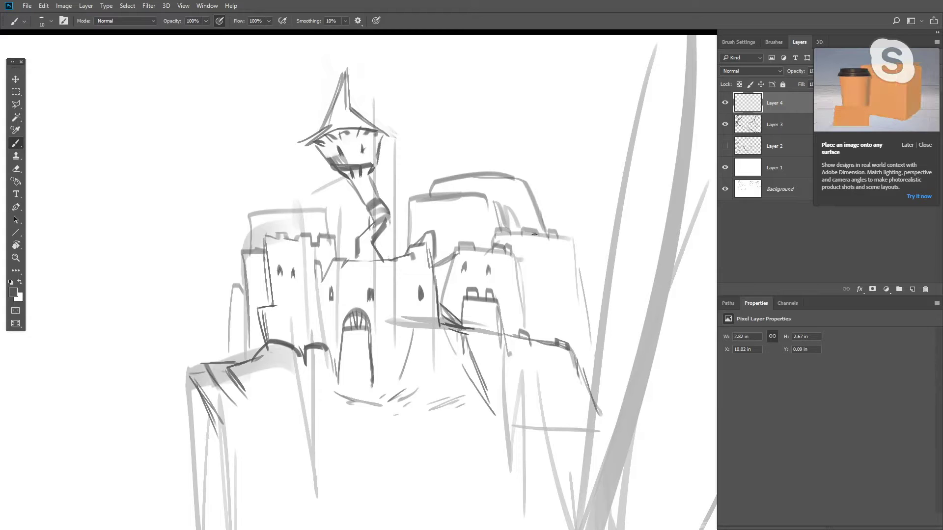
# Add short rough ground strokes beside the path below the castle doorway, undoing the unwanted vertical marks
pyautogui.keyDown('ctrl'); pyautogui.keyDown('alt'); pyautogui.click(485, 260); pyautogui.keyUp('alt'); pyautogui.keyUp('ctrl')
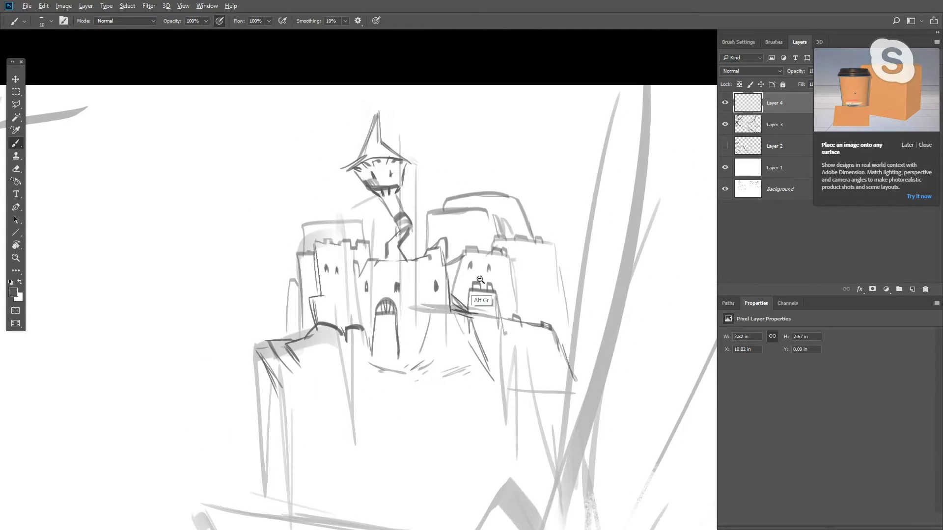
pyautogui.keyDown('alt'); pyautogui.click(480, 280); pyautogui.keyUp('alt')
pyautogui.moveTo(480, 280); pyautogui.dragTo(478, 205)
pyautogui.moveTo(428, 304); pyautogui.dragTo(435, 272)
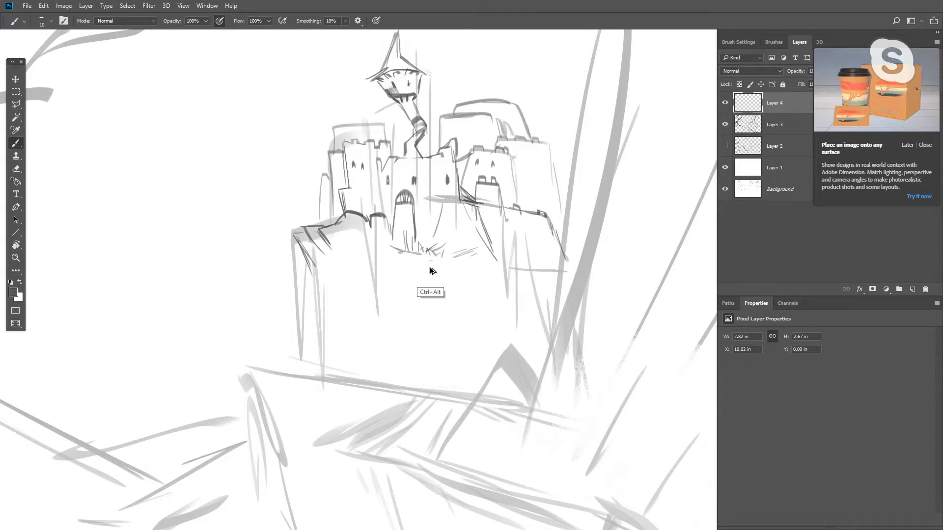
pyautogui.hotkey('ctrl', 'alt', 'z')
pyautogui.hotkey('ctrl', 'alt', 'z')
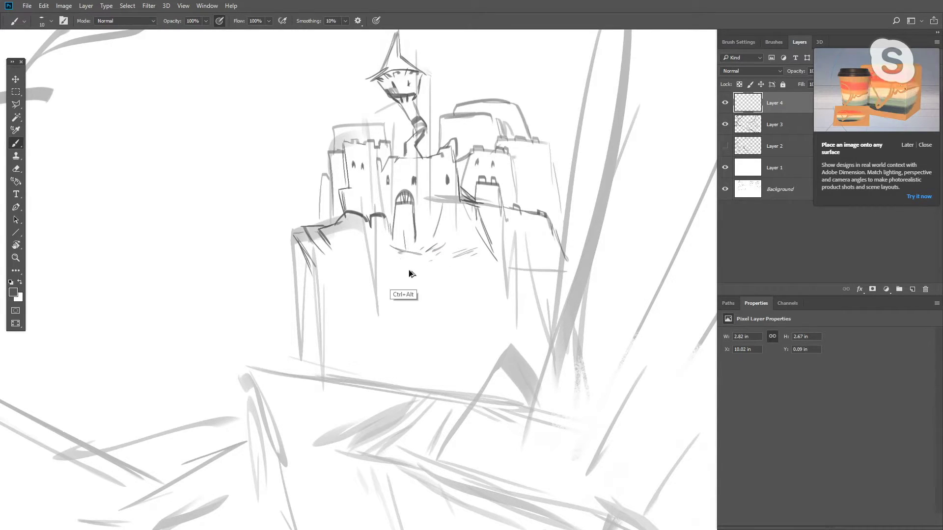
pyautogui.moveTo(372, 247); pyautogui.dragTo(394, 253)
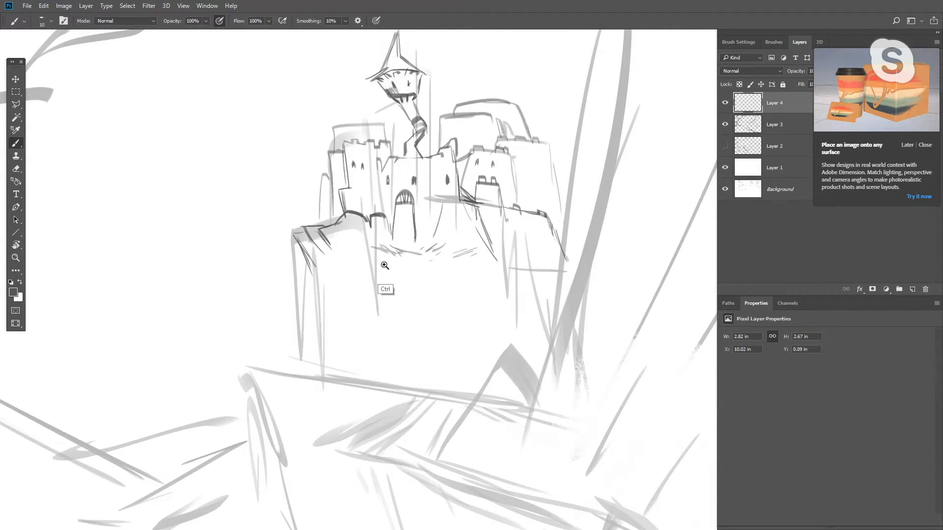
# Draw a jagged edge with a small protruding rock notch down the upper part of the left cliff
pyautogui.keyDown('ctrl'); pyautogui.click(385, 266); pyautogui.keyUp('ctrl')
pyautogui.moveTo(269, 264)
pyautogui.mouseDown()
pyautogui.moveTo(283, 313)
pyautogui.moveTo(318, 258)
pyautogui.moveTo(341, 290)
pyautogui.mouseUp()
pyautogui.keyDown('ctrl'); pyautogui.click(277, 307); pyautogui.keyUp('ctrl')
pyautogui.moveTo(310, 284)
pyautogui.mouseDown()
pyautogui.moveTo(342, 285)
pyautogui.moveTo(319, 295)
pyautogui.moveTo(341, 389)
pyautogui.mouseUp()
pyautogui.hotkey('ctrl', 'alt', 'z')
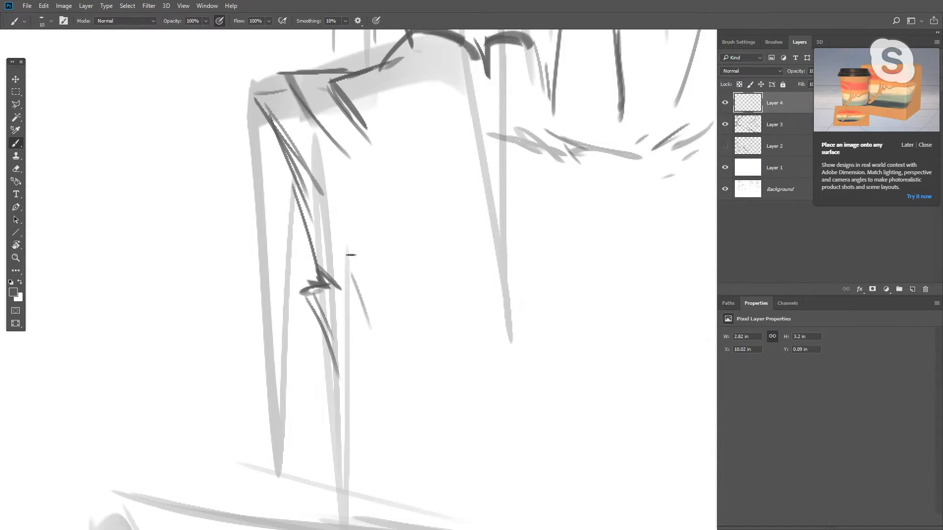
pyautogui.keyDown('alt'); pyautogui.click(363, 260); pyautogui.keyUp('alt')
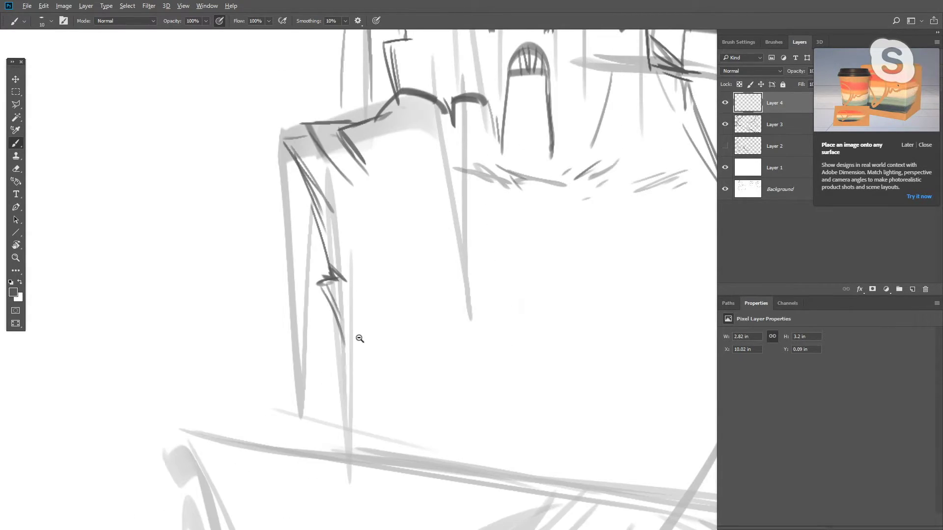
pyautogui.keyDown('alt'); pyautogui.click(360, 339); pyautogui.keyUp('alt')
pyautogui.moveTo(360, 339); pyautogui.dragTo(346, 221)
# Extend the left cliff's edge down to the ground line with brush size 30, undoing the misplaced outer stroke
pyautogui.moveTo(327, 182); pyautogui.dragTo(349, 293)
pyautogui.press(']')
pyautogui.press(']')
pyautogui.moveTo(292, 89)
pyautogui.mouseDown()
pyautogui.moveTo(309, 292)
pyautogui.moveTo(324, 305)
pyautogui.mouseUp()
pyautogui.hotkey('ctrl', 'z')
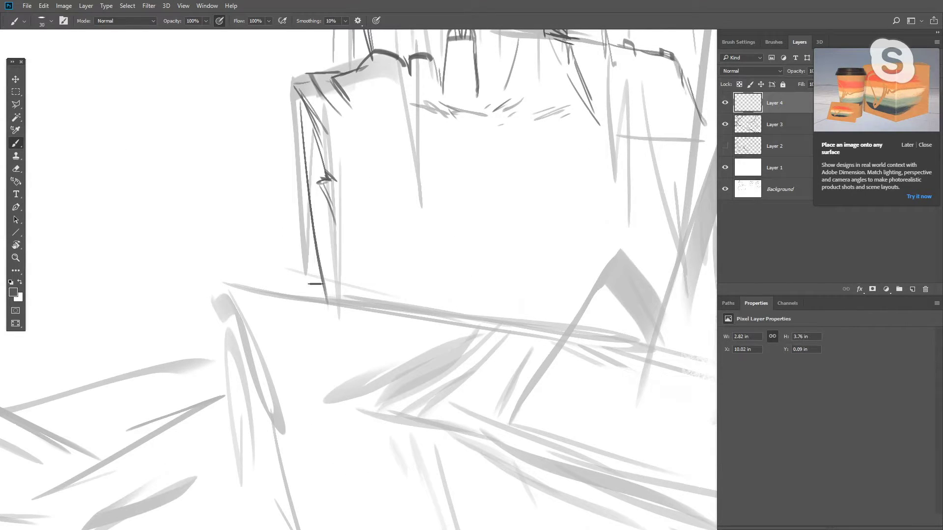
pyautogui.hotkey('ctrl', 'z')
pyautogui.hotkey('ctrl', 'z')
pyautogui.moveTo(327, 194); pyautogui.dragTo(347, 307)
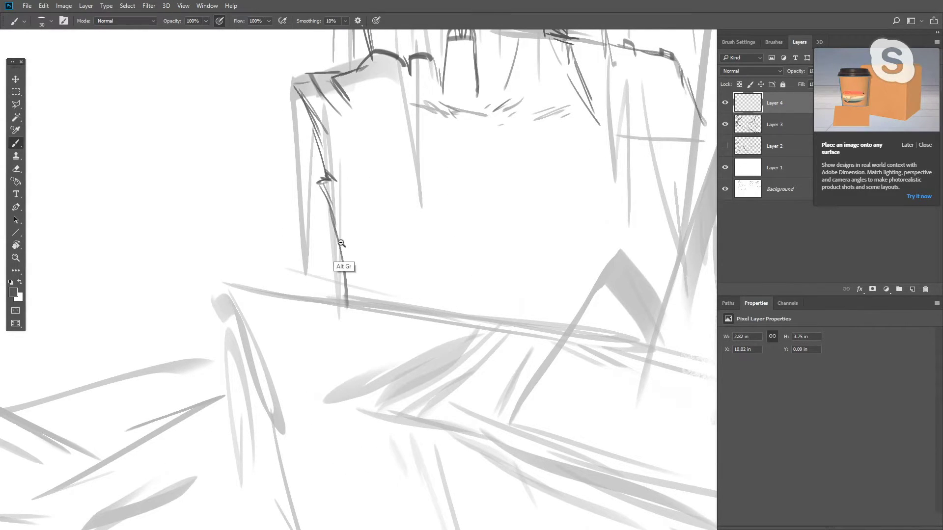
# Draw a heavy slanted cliff edge descending from the ground left of the doorway
pyautogui.keyDown('alt'); pyautogui.click(342, 244); pyautogui.keyUp('alt')
pyautogui.keyDown('alt'); pyautogui.click(335, 248); pyautogui.keyUp('alt')
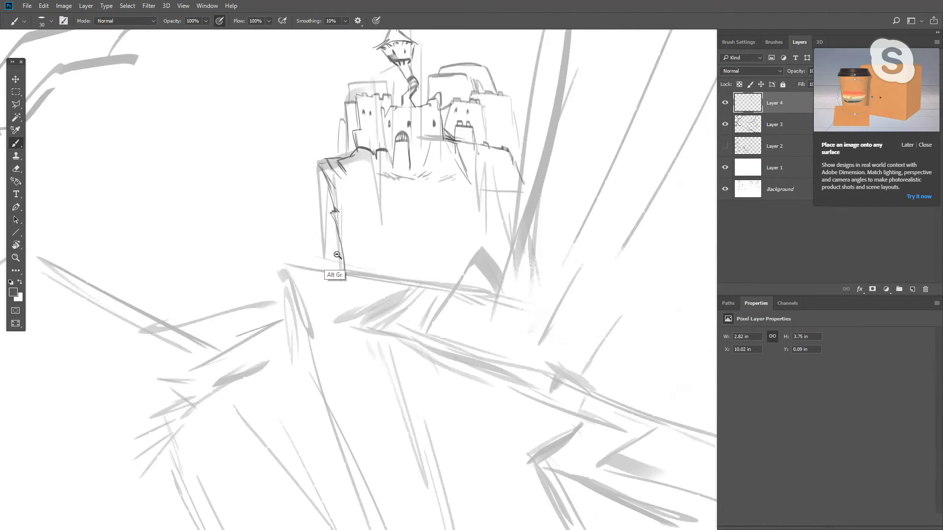
pyautogui.keyDown('alt'); pyautogui.click(336, 256); pyautogui.keyUp('alt')
pyautogui.keyDown('alt'); pyautogui.click(335, 257); pyautogui.keyUp('alt')
pyautogui.keyDown('alt'); pyautogui.click(335, 257); pyautogui.keyUp('alt')
pyautogui.moveTo(360, 242)
pyautogui.mouseDown()
pyautogui.moveTo(347, 226)
pyautogui.moveTo(358, 246)
pyautogui.moveTo(423, 237)
pyautogui.moveTo(398, 226)
pyautogui.moveTo(345, 301)
pyautogui.mouseUp()
pyautogui.moveTo(326, 212); pyautogui.dragTo(380, 406)
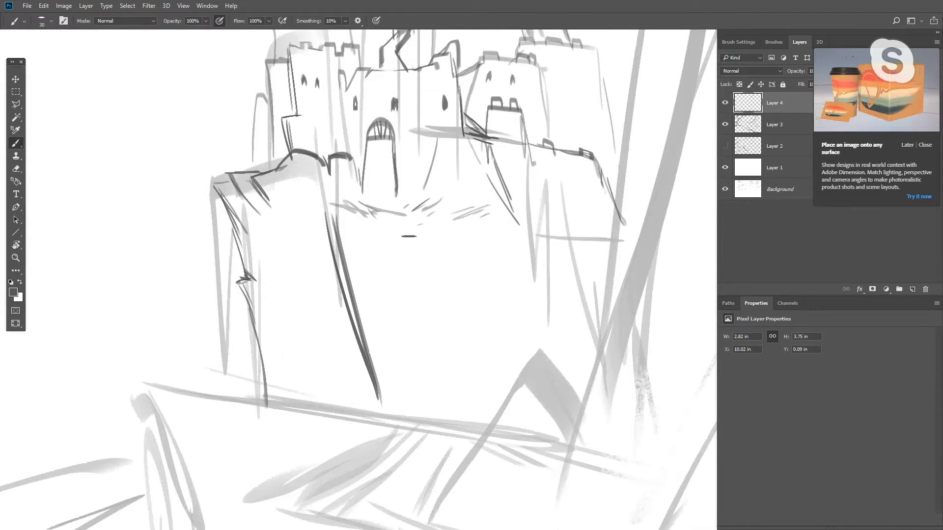
# Draw an angular ledge below the castle entrance that slopes from the heavy cliff edge down toward the right
pyautogui.moveTo(336, 220); pyautogui.dragTo(520, 282)
pyautogui.moveTo(414, 262); pyautogui.dragTo(563, 301)
pyautogui.hotkey('ctrl', 'z')
pyautogui.moveTo(369, 246); pyautogui.dragTo(543, 303)
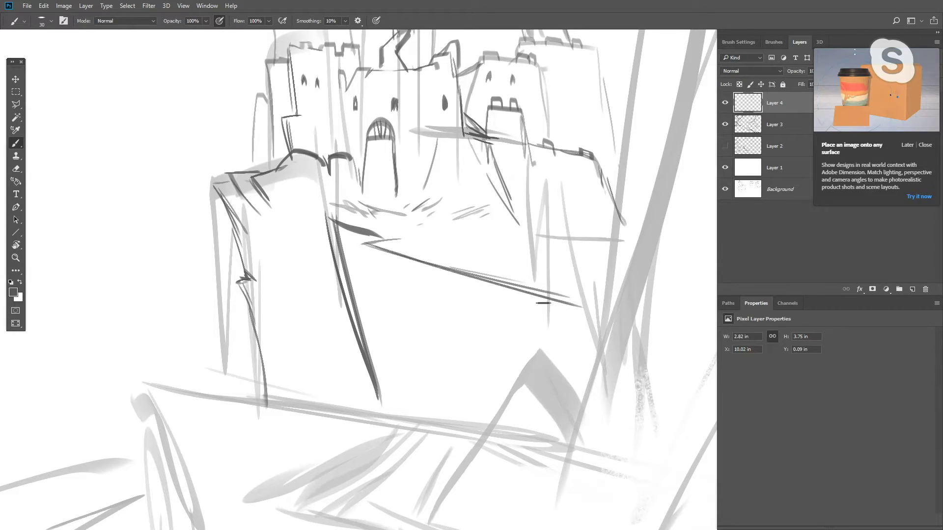
# Draw pairs of slanted fissure lines running down the rock face beneath the ledge, redoing the unsatisfactory strokes
pyautogui.moveTo(363, 259)
pyautogui.mouseDown()
pyautogui.moveTo(400, 374)
pyautogui.moveTo(434, 412)
pyautogui.mouseUp()
pyautogui.hotkey('ctrl', 'z')
pyautogui.hotkey('ctrl', 'z')
pyautogui.moveTo(470, 288); pyautogui.dragTo(485, 409)
pyautogui.hotkey('ctrl', 'z')
pyautogui.moveTo(455, 273); pyautogui.dragTo(477, 420)
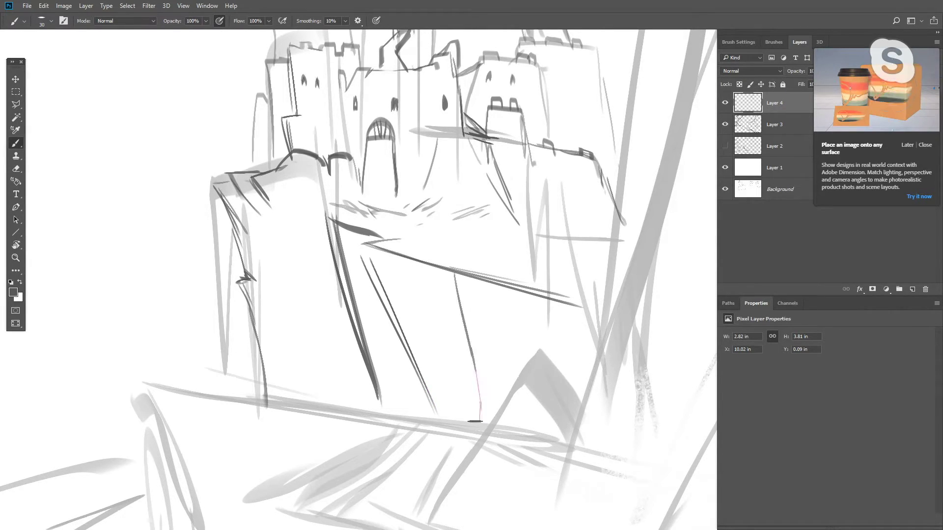
pyautogui.hotkey('ctrl', 'z')
pyautogui.moveTo(431, 266); pyautogui.dragTo(462, 398)
pyautogui.moveTo(429, 265); pyautogui.dragTo(461, 398)
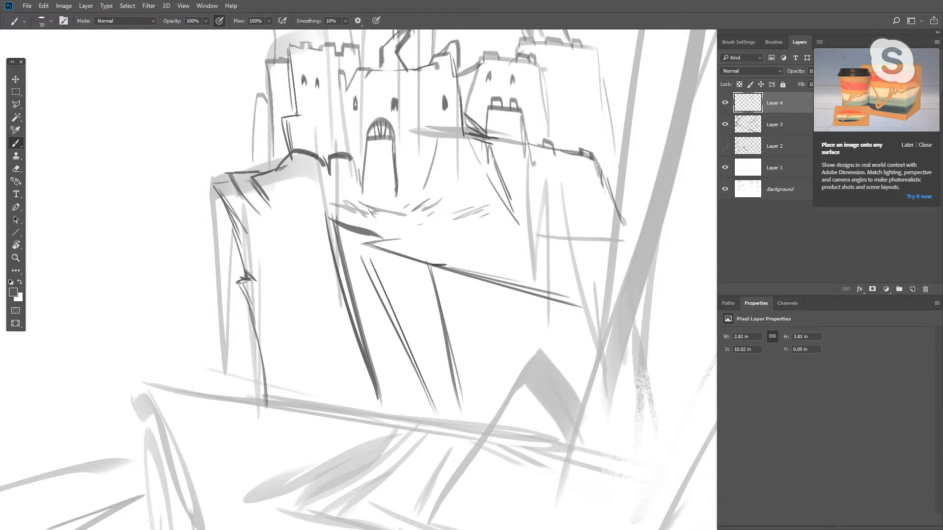
# Add a wedge-shaped overhang under the sloping ledge with two further fissures descending from it
pyautogui.moveTo(430, 271); pyautogui.dragTo(479, 289)
pyautogui.moveTo(437, 275)
pyautogui.mouseDown()
pyautogui.moveTo(477, 290)
pyautogui.moveTo(504, 282)
pyautogui.moveTo(499, 397)
pyautogui.mouseUp()
pyautogui.hotkey('ctrl', 'alt', 'z')
pyautogui.moveTo(474, 287)
pyautogui.mouseDown()
pyautogui.moveTo(495, 380)
pyautogui.moveTo(493, 347)
pyautogui.moveTo(507, 335)
pyautogui.mouseUp()
# Sketch small jagged grass tufts at the top of the heavy cliff edge and on the left clifftop
pyautogui.keyDown('ctrl'); pyautogui.click(490, 321); pyautogui.keyUp('ctrl')
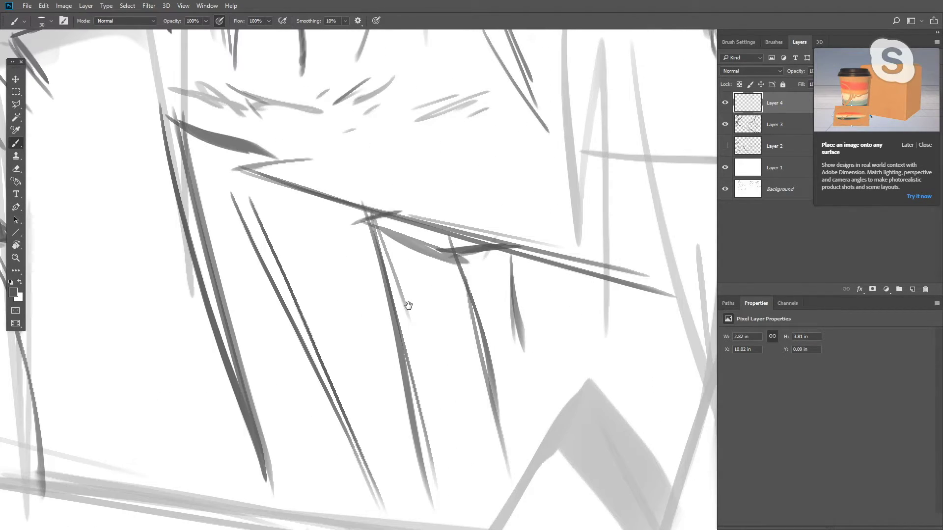
pyautogui.moveTo(408, 306); pyautogui.dragTo(498, 403)
pyautogui.scroll(-3, 392, 383)
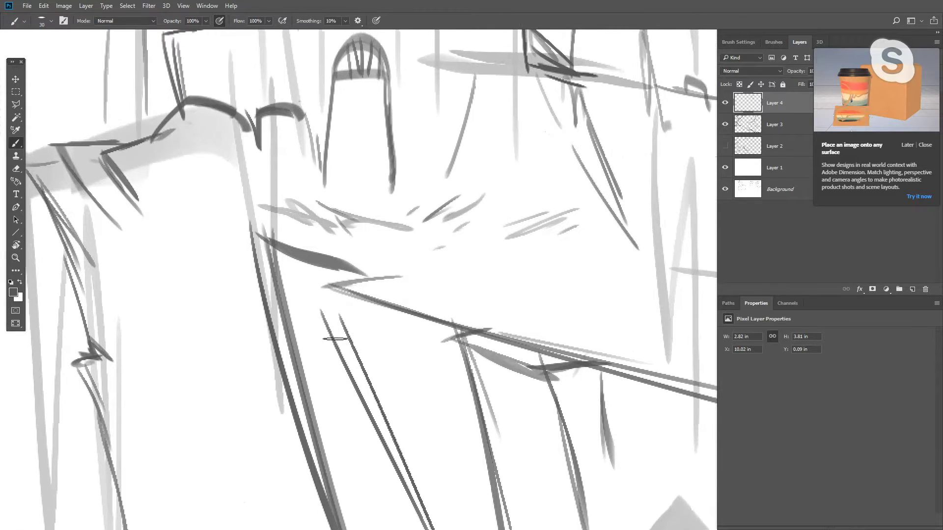
pyautogui.scroll(-2, 311, 347)
pyautogui.scroll(6, 275, 231)
pyautogui.moveTo(299, 188); pyautogui.dragTo(375, 200)
pyautogui.moveTo(350, 165); pyautogui.dragTo(403, 191)
pyautogui.moveTo(403, 159)
pyautogui.mouseDown()
pyautogui.moveTo(411, 198)
pyautogui.moveTo(424, 199)
pyautogui.moveTo(313, 186)
pyautogui.mouseUp()
pyautogui.scroll(-3, 441, 216)
pyautogui.scroll(3, 392, 210)
pyautogui.scroll(-5, 313, 186)
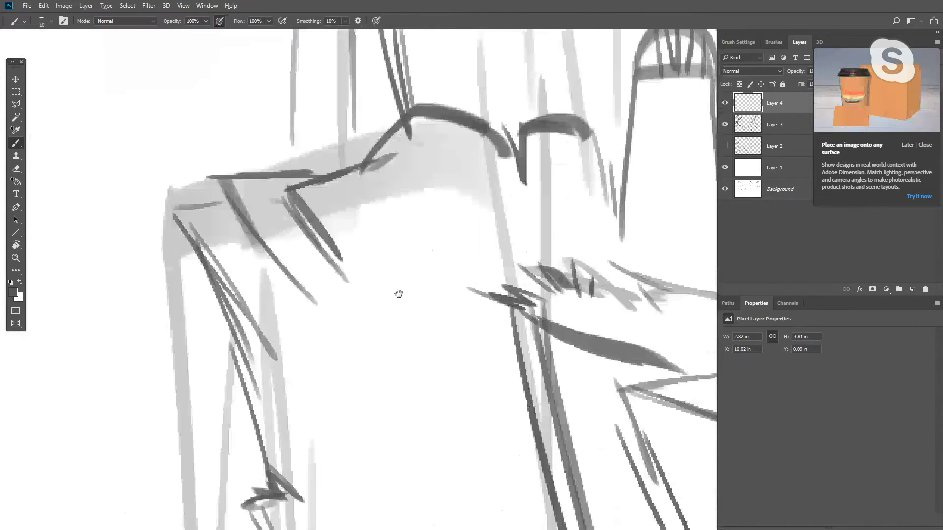
pyautogui.scroll(-2, 347, 229)
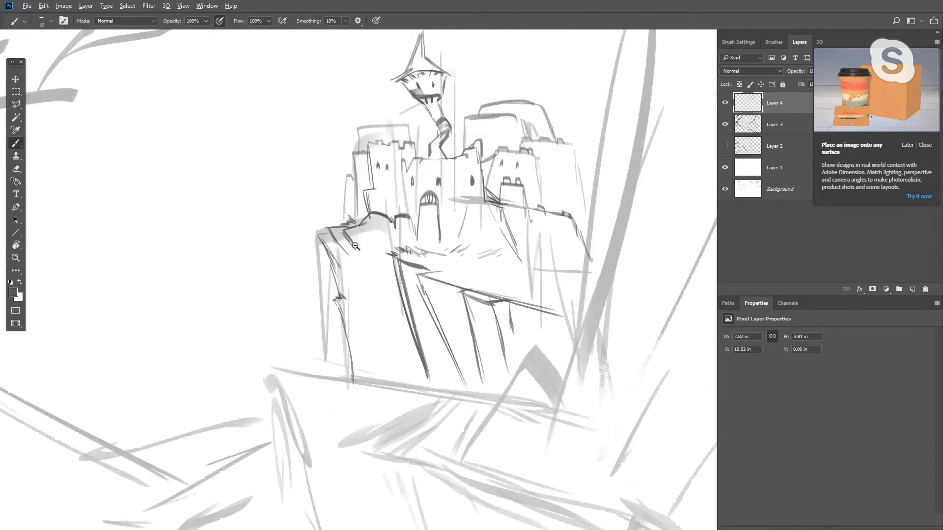
# Draw three pointed trees of differing heights on the left clifftop, undoing the stray strokes
pyautogui.press('ctrl')
pyautogui.moveTo(373, 233); pyautogui.dragTo(292, 314)
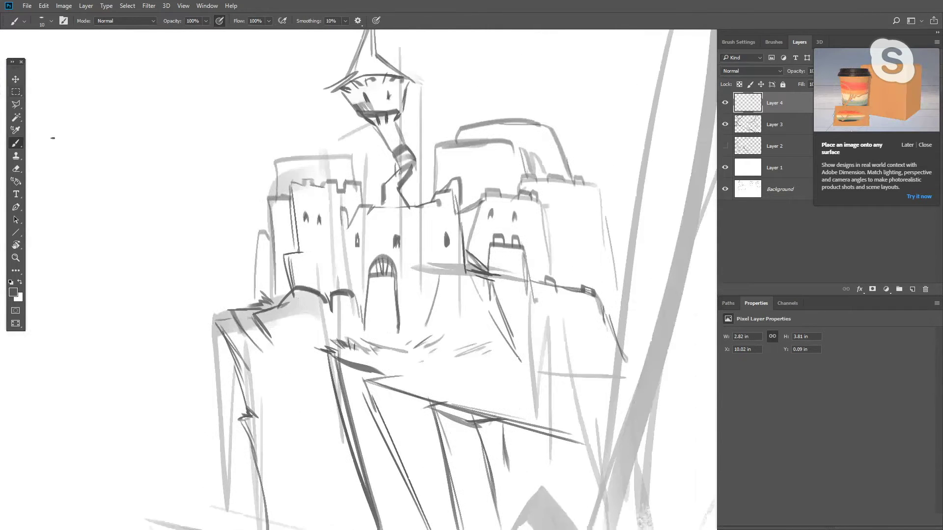
pyautogui.hotkey('ctrl', 'z')
pyautogui.hotkey('ctrl', 'z')
pyautogui.keyDown('alt'); pyautogui.click(238, 315); pyautogui.keyUp('alt')
pyautogui.moveTo(221, 318); pyautogui.dragTo(276, 303)
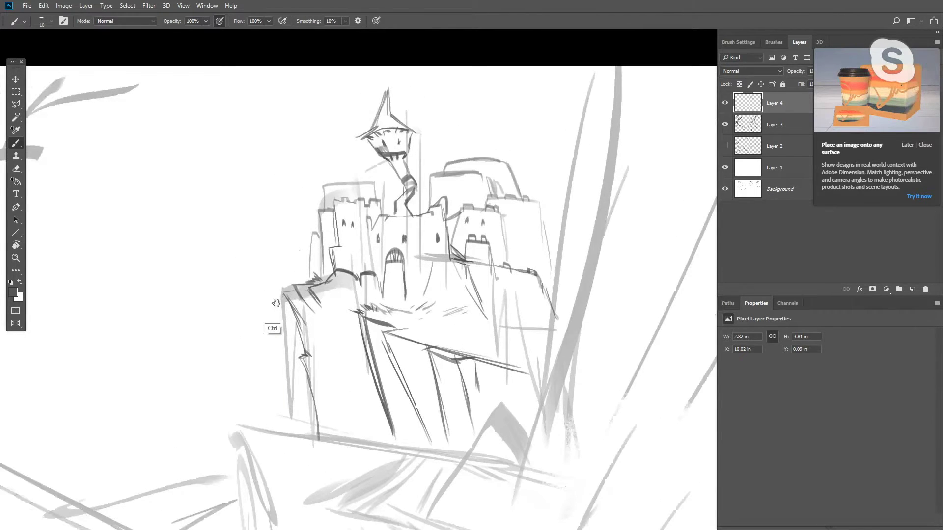
pyautogui.keyDown('ctrl'); pyautogui.click(272, 303); pyautogui.keyUp('ctrl')
pyautogui.moveTo(375, 225)
pyautogui.mouseDown()
pyautogui.moveTo(300, 290)
pyautogui.moveTo(358, 196)
pyautogui.mouseUp()
pyautogui.moveTo(375, 229); pyautogui.dragTo(384, 271)
pyautogui.moveTo(312, 288); pyautogui.dragTo(338, 275)
pyautogui.hotkey('ctrl', 'z')
pyautogui.moveTo(275, 320)
pyautogui.mouseDown()
pyautogui.moveTo(311, 270)
pyautogui.moveTo(314, 284)
pyautogui.mouseUp()
pyautogui.moveTo(323, 273)
pyautogui.mouseDown()
pyautogui.moveTo(330, 223)
pyautogui.moveTo(350, 253)
pyautogui.mouseUp()
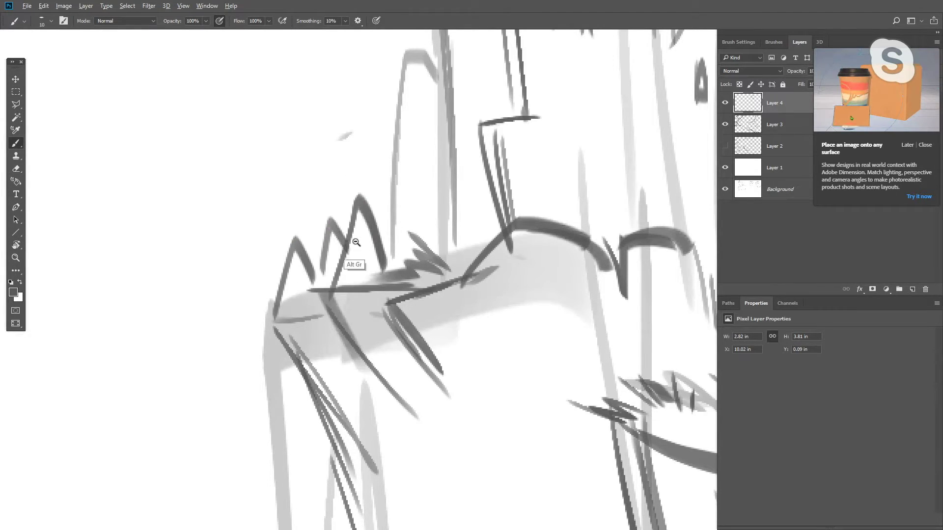
# Sketch a row of pointed trees along the castle's right outer wall, undoing the misplaced strokes
pyautogui.keyDown('alt'); pyautogui.click(356, 242); pyautogui.keyUp('alt')
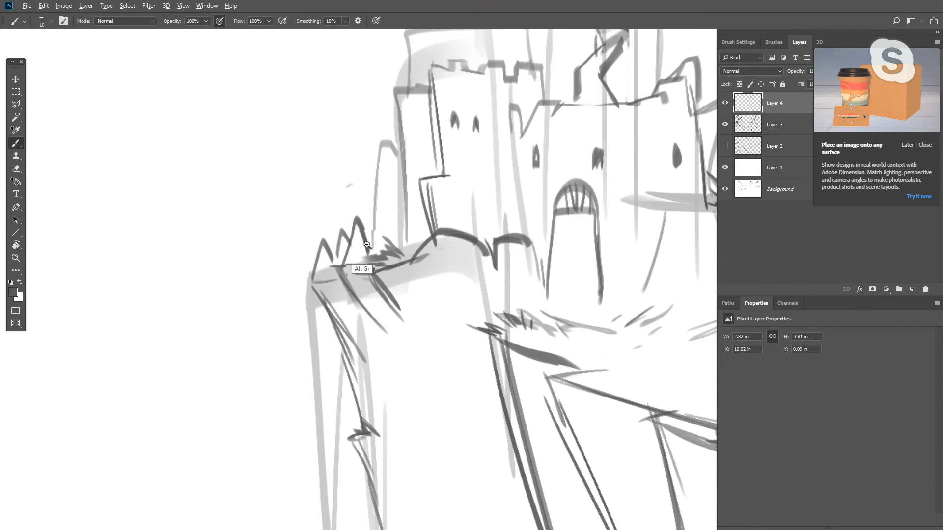
pyautogui.keyDown('alt'); pyautogui.click(363, 245); pyautogui.keyUp('alt')
pyautogui.moveTo(534, 236); pyautogui.dragTo(365, 278)
pyautogui.keyDown('ctrl'); pyautogui.click(364, 279); pyautogui.keyUp('ctrl')
pyautogui.moveTo(461, 294)
pyautogui.mouseDown()
pyautogui.moveTo(474, 264)
pyautogui.moveTo(487, 286)
pyautogui.moveTo(460, 272)
pyautogui.moveTo(482, 262)
pyautogui.moveTo(486, 243)
pyautogui.mouseUp()
pyautogui.hotkey('ctrl', 'z')
pyautogui.hotkey('ctrl', 'z')
pyautogui.keyDown('ctrl'); pyautogui.keyDown('alt'); pyautogui.click(473, 245); pyautogui.keyUp('alt'); pyautogui.keyUp('ctrl')
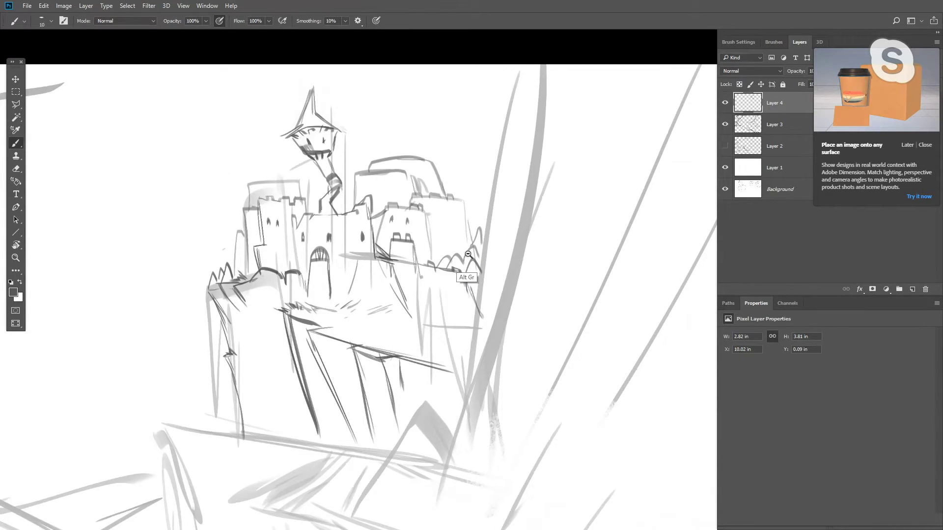
# Sketch a zigzag group of pointed trees on the lower ledge beneath the right outer wall
pyautogui.keyDown('ctrl'); pyautogui.keyDown('alt'); pyautogui.click(468, 255); pyautogui.keyUp('alt'); pyautogui.keyUp('ctrl')
pyautogui.keyDown('ctrl'); pyautogui.keyDown('alt'); pyautogui.click(468, 255); pyautogui.keyUp('alt'); pyautogui.keyUp('ctrl')
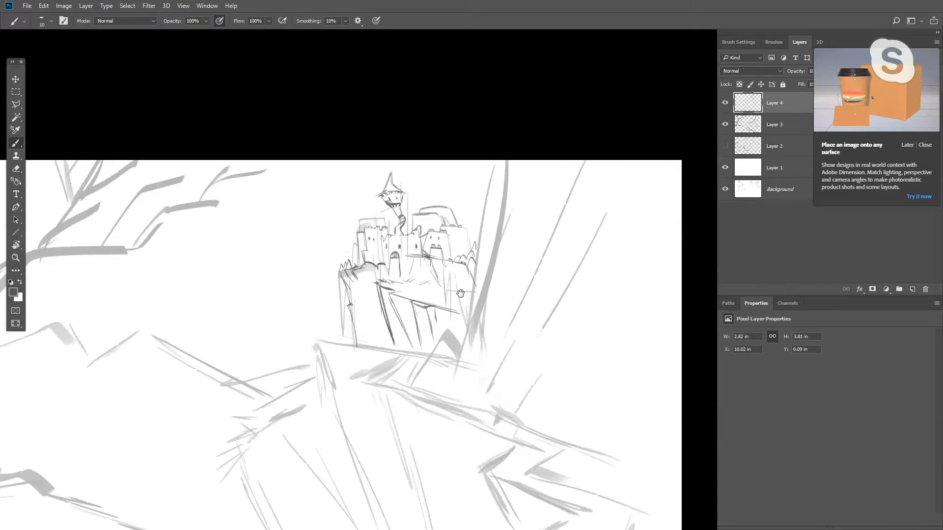
pyautogui.keyDown('ctrl'); pyautogui.click(417, 305); pyautogui.keyUp('ctrl')
pyautogui.keyDown('ctrl'); pyautogui.click(417, 305); pyautogui.keyUp('ctrl')
pyautogui.keyDown('ctrl'); pyautogui.click(418, 305); pyautogui.keyUp('ctrl')
pyautogui.keyDown('ctrl'); pyautogui.click(418, 304); pyautogui.keyUp('ctrl')
pyautogui.keyDown('ctrl'); pyautogui.keyDown('alt'); pyautogui.click(572, 238); pyautogui.keyUp('alt'); pyautogui.keyUp('ctrl')
pyautogui.moveTo(549, 252)
pyautogui.mouseDown()
pyautogui.moveTo(512, 292)
pyautogui.moveTo(549, 311)
pyautogui.moveTo(568, 277)
pyautogui.moveTo(601, 290)
pyautogui.mouseUp()
pyautogui.keyDown('ctrl'); pyautogui.click(524, 293); pyautogui.keyUp('ctrl')
pyautogui.keyDown('ctrl'); pyautogui.keyDown('alt'); pyautogui.click(588, 301); pyautogui.keyUp('alt'); pyautogui.keyUp('ctrl')
pyautogui.keyDown('ctrl'); pyautogui.keyDown('alt'); pyautogui.click(580, 312); pyautogui.keyUp('alt'); pyautogui.keyUp('ctrl')
pyautogui.keyDown('ctrl'); pyautogui.keyDown('alt'); pyautogui.click(579, 312); pyautogui.keyUp('alt'); pyautogui.keyUp('ctrl')
pyautogui.keyDown('ctrl'); pyautogui.click(544, 325); pyautogui.keyUp('ctrl')
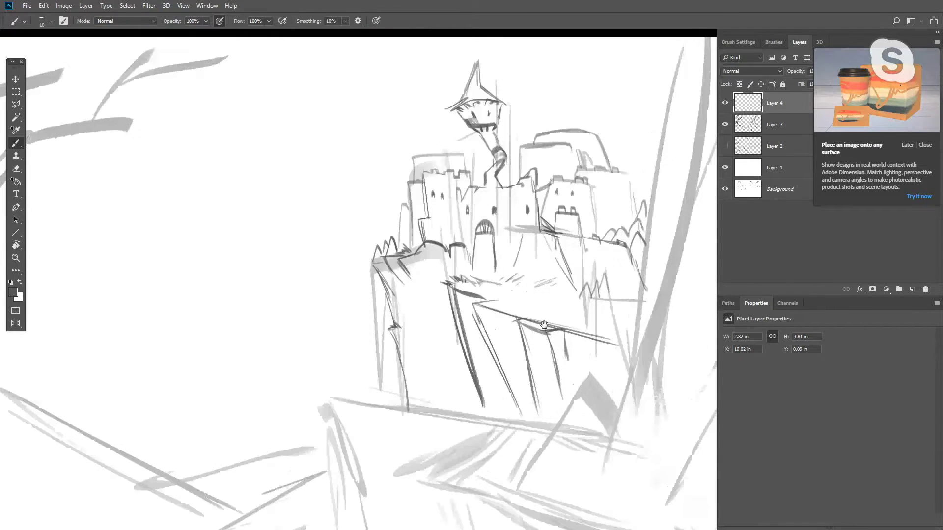
# Sketch a small narrow arched shape on the ground to the right of the main doorway
pyautogui.moveTo(545, 324); pyautogui.dragTo(444, 328)
pyautogui.keyDown('ctrl'); pyautogui.click(427, 344); pyautogui.keyUp('ctrl')
pyautogui.moveTo(436, 254)
pyautogui.mouseDown()
pyautogui.moveTo(446, 232)
pyautogui.moveTo(447, 258)
pyautogui.moveTo(446, 232)
pyautogui.moveTo(449, 240)
pyautogui.mouseUp()
pyautogui.hotkey('ctrl', 'z')
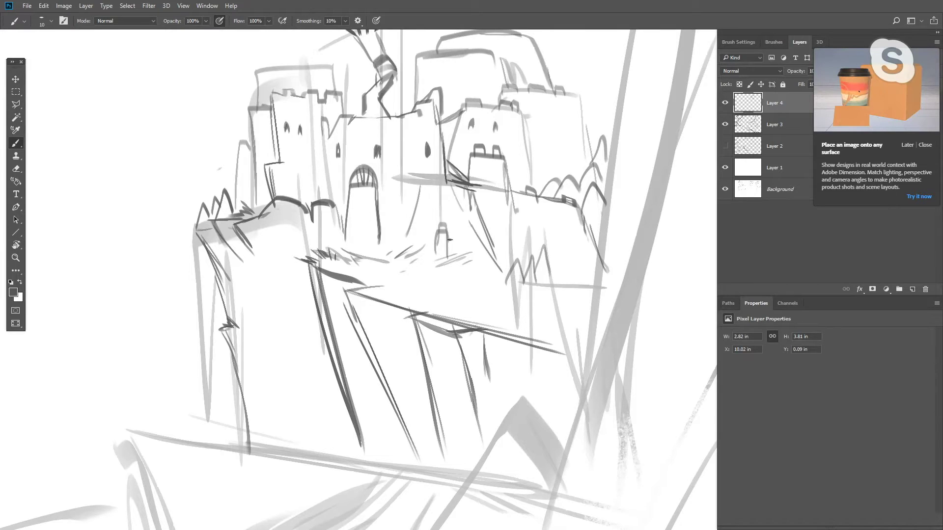
# Draw two stepped contour lines across the rock column between the first fissures below the ledge
pyautogui.keyDown('ctrl'); pyautogui.keyDown('alt'); pyautogui.click(434, 267); pyautogui.keyUp('alt'); pyautogui.keyUp('ctrl')
pyautogui.keyDown('ctrl'); pyautogui.keyDown('alt'); pyautogui.click(438, 270); pyautogui.keyUp('alt'); pyautogui.keyUp('ctrl')
pyautogui.keyDown('ctrl'); pyautogui.keyDown('alt'); pyautogui.click(440, 274); pyautogui.keyUp('alt'); pyautogui.keyUp('ctrl')
pyautogui.keyDown('ctrl'); pyautogui.keyDown('alt'); pyautogui.click(442, 280); pyautogui.keyUp('alt'); pyautogui.keyUp('ctrl')
pyautogui.keyDown('ctrl'); pyautogui.click(444, 287); pyautogui.keyUp('ctrl')
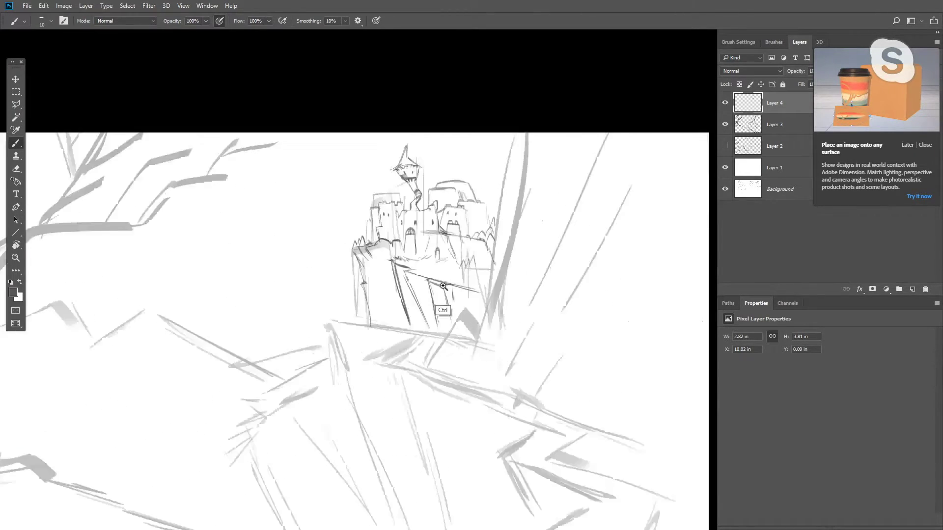
pyautogui.keyDown('ctrl'); pyautogui.click(449, 292); pyautogui.keyUp('ctrl')
pyautogui.keyDown('ctrl'); pyautogui.click(450, 294); pyautogui.keyUp('ctrl')
pyautogui.keyDown('ctrl'); pyautogui.click(447, 289); pyautogui.keyUp('ctrl')
pyautogui.moveTo(403, 297)
pyautogui.mouseDown()
pyautogui.moveTo(454, 349)
pyautogui.moveTo(445, 350)
pyautogui.mouseUp()
pyautogui.keyDown('ctrl'); pyautogui.click(444, 350); pyautogui.keyUp('ctrl')
pyautogui.moveTo(314, 276); pyautogui.dragTo(444, 368)
pyautogui.moveTo(338, 331)
pyautogui.mouseDown()
pyautogui.moveTo(459, 403)
pyautogui.moveTo(404, 329)
pyautogui.mouseUp()
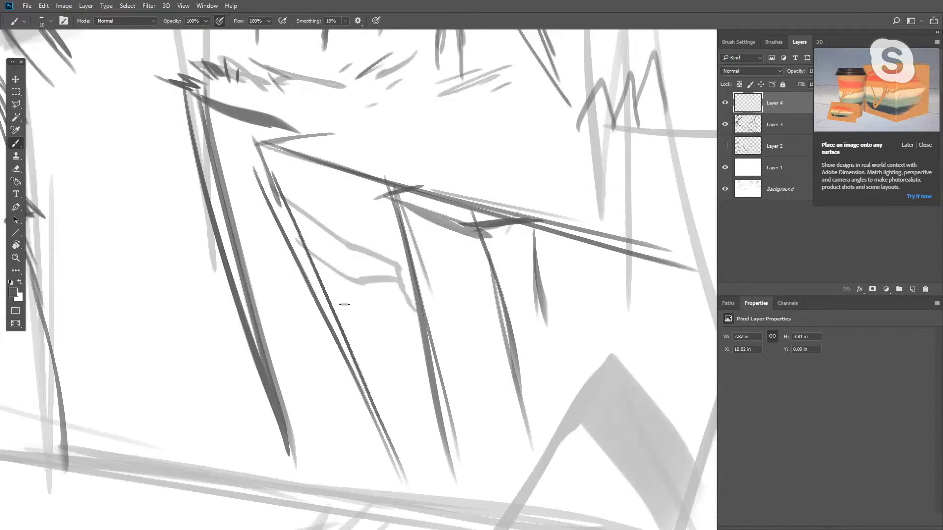
# Add a lower stepped contour and a bent vertical crack to the same rock column
pyautogui.moveTo(330, 289); pyautogui.dragTo(436, 377)
pyautogui.moveTo(371, 372)
pyautogui.mouseDown()
pyautogui.moveTo(388, 356)
pyautogui.moveTo(347, 244)
pyautogui.moveTo(332, 171)
pyautogui.mouseUp()
pyautogui.moveTo(340, 212); pyautogui.dragTo(330, 175)
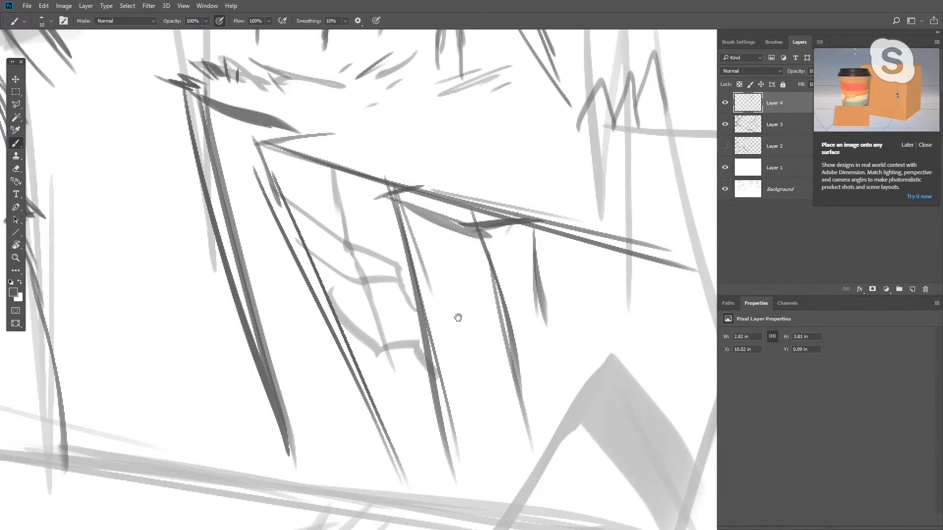
# Continue the stepped rock contours across the right-hand columns and down to the base of the middle column
pyautogui.moveTo(458, 318); pyautogui.dragTo(365, 288)
pyautogui.moveTo(319, 229); pyautogui.dragTo(460, 294)
pyautogui.moveTo(332, 271)
pyautogui.mouseDown()
pyautogui.moveTo(441, 328)
pyautogui.moveTo(467, 359)
pyautogui.moveTo(432, 322)
pyautogui.moveTo(419, 364)
pyautogui.moveTo(467, 370)
pyautogui.mouseUp()
pyautogui.moveTo(390, 366); pyautogui.dragTo(518, 374)
pyautogui.moveTo(432, 344); pyautogui.dragTo(480, 368)
pyautogui.hotkey('ctrl', 'z')
pyautogui.moveTo(401, 335); pyautogui.dragTo(481, 395)
pyautogui.moveTo(443, 364)
pyautogui.mouseDown()
pyautogui.moveTo(476, 445)
pyautogui.moveTo(402, 293)
pyautogui.mouseUp()
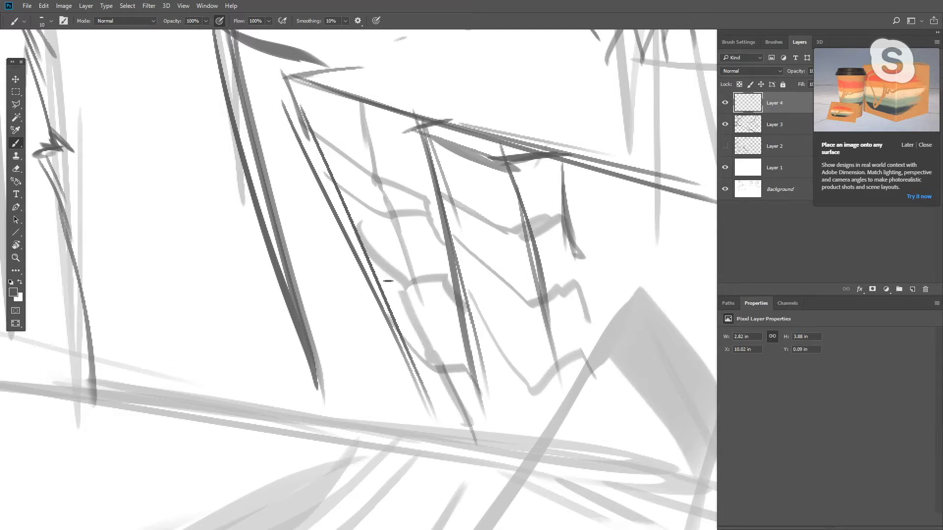
# Draw matching rock contours and cracks on the column between the heavy cliff edge and the first fissures
pyautogui.moveTo(388, 281); pyautogui.dragTo(444, 352)
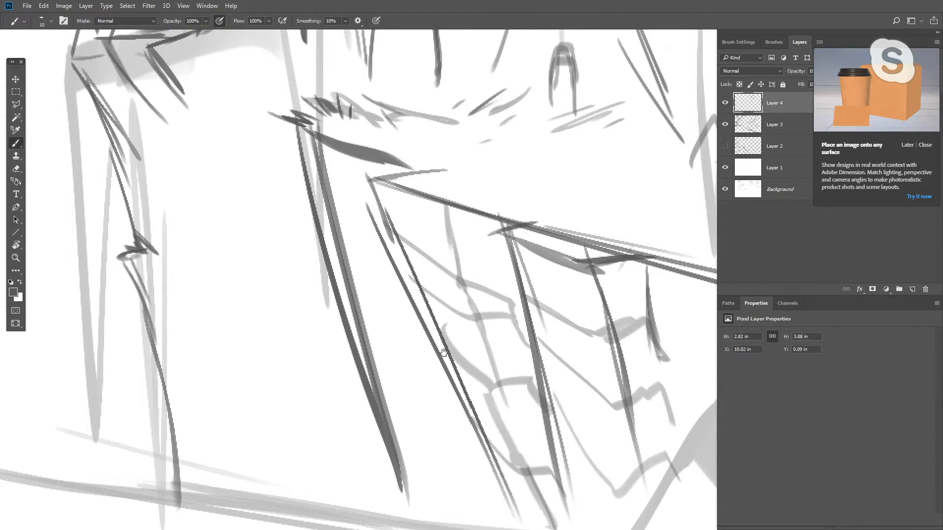
pyautogui.moveTo(435, 325)
pyautogui.mouseDown()
pyautogui.moveTo(419, 332)
pyautogui.moveTo(437, 335)
pyautogui.mouseUp()
pyautogui.moveTo(238, 263); pyautogui.dragTo(219, 325)
pyautogui.moveTo(325, 246)
pyautogui.mouseDown()
pyautogui.moveTo(379, 275)
pyautogui.moveTo(408, 361)
pyautogui.mouseUp()
pyautogui.moveTo(331, 315); pyautogui.dragTo(423, 367)
pyautogui.moveTo(389, 387); pyautogui.dragTo(364, 284)
pyautogui.moveTo(332, 302)
pyautogui.mouseDown()
pyautogui.moveTo(344, 339)
pyautogui.moveTo(451, 396)
pyautogui.mouseUp()
pyautogui.moveTo(422, 356); pyautogui.dragTo(474, 408)
pyautogui.moveTo(385, 258); pyautogui.dragTo(468, 486)
pyautogui.moveTo(364, 372)
pyautogui.mouseDown()
pyautogui.moveTo(424, 444)
pyautogui.moveTo(472, 477)
pyautogui.mouseUp()
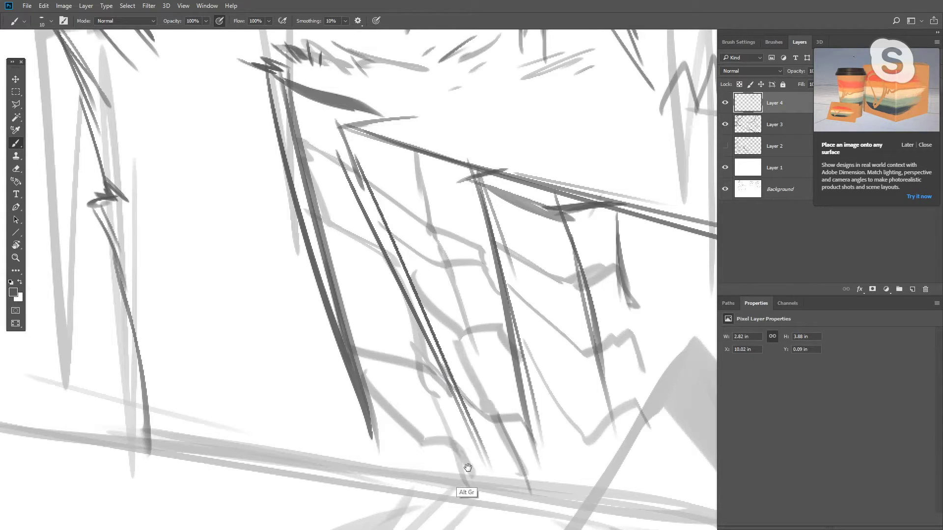
pyautogui.scroll(-4, 467, 468)
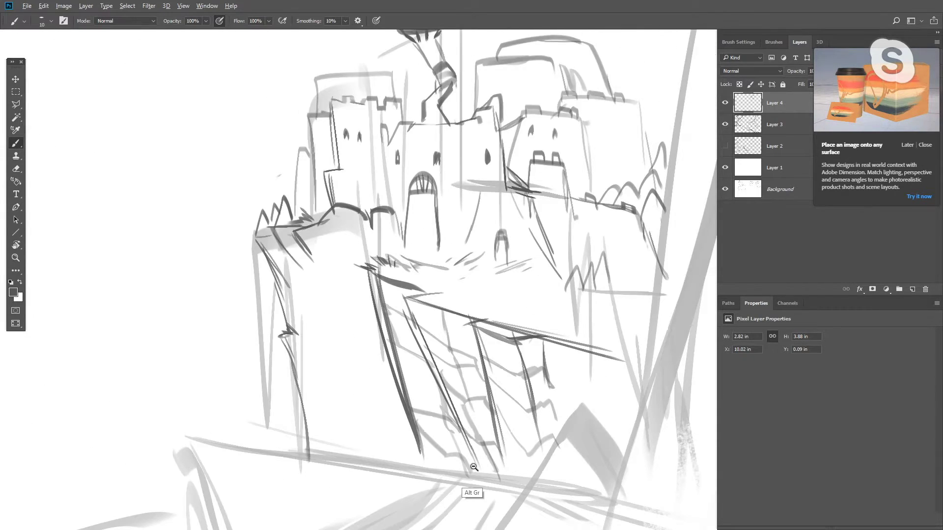
# Draw a long slanted fissure with a small dark ledge mark down the cliff column beside the heavy vertical crack
pyautogui.scroll(4, 464, 472)
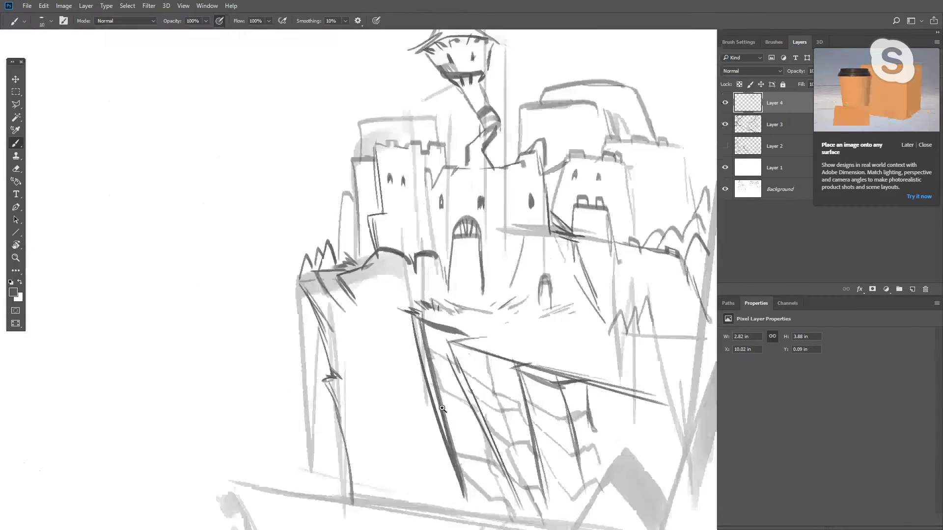
pyautogui.moveTo(423, 360); pyautogui.dragTo(403, 323)
pyautogui.keyDown('ctrl'); pyautogui.click(401, 324); pyautogui.keyUp('ctrl')
pyautogui.moveTo(264, 203); pyautogui.dragTo(326, 319)
pyautogui.moveTo(338, 355)
pyautogui.mouseDown()
pyautogui.moveTo(326, 275)
pyautogui.moveTo(339, 228)
pyautogui.mouseUp()
pyautogui.keyDown('alt'); pyautogui.click(328, 279); pyautogui.keyUp('alt')
pyautogui.moveTo(301, 111); pyautogui.dragTo(384, 321)
pyautogui.moveTo(352, 210); pyautogui.dragTo(388, 340)
pyautogui.moveTo(343, 195)
pyautogui.mouseDown()
pyautogui.moveTo(368, 211)
pyautogui.moveTo(365, 253)
pyautogui.mouseUp()
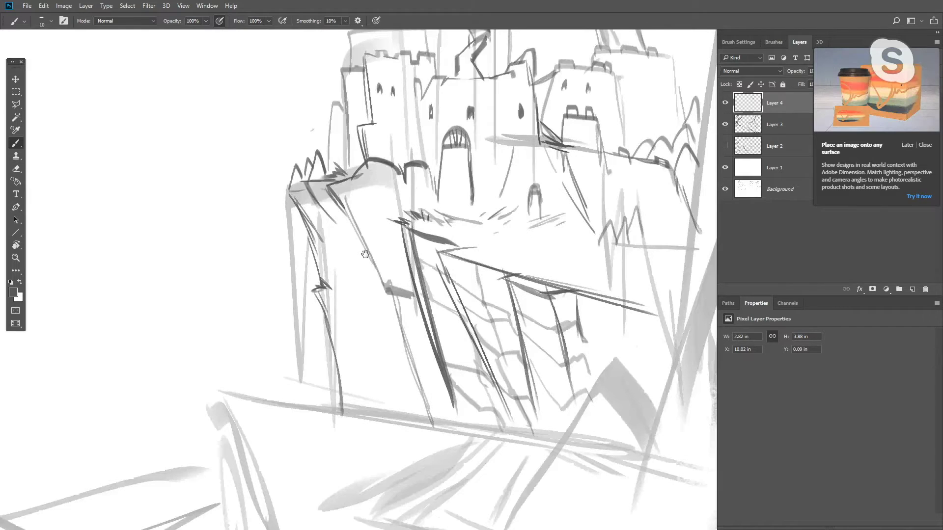
# Add thin broken crack lines alongside the slanted fissure on the cliff's outer column
pyautogui.keyDown('ctrl'); pyautogui.click(367, 264); pyautogui.keyUp('ctrl')
pyautogui.keyDown('ctrl'); pyautogui.click(366, 264); pyautogui.keyUp('ctrl')
pyautogui.moveTo(292, 163)
pyautogui.mouseDown()
pyautogui.moveTo(353, 271)
pyautogui.moveTo(407, 334)
pyautogui.mouseUp()
pyautogui.moveTo(413, 363); pyautogui.dragTo(377, 281)
pyautogui.moveTo(338, 233); pyautogui.dragTo(378, 387)
pyautogui.moveTo(312, 257); pyautogui.dragTo(357, 415)
pyautogui.moveTo(270, 259)
pyautogui.mouseDown()
pyautogui.moveTo(320, 389)
pyautogui.moveTo(316, 270)
pyautogui.moveTo(297, 256)
pyautogui.mouseUp()
pyautogui.hotkey('ctrl', 'z')
pyautogui.keyDown('ctrl'); pyautogui.keyDown('alt'); pyautogui.click(297, 256); pyautogui.keyUp('alt'); pyautogui.keyUp('ctrl')
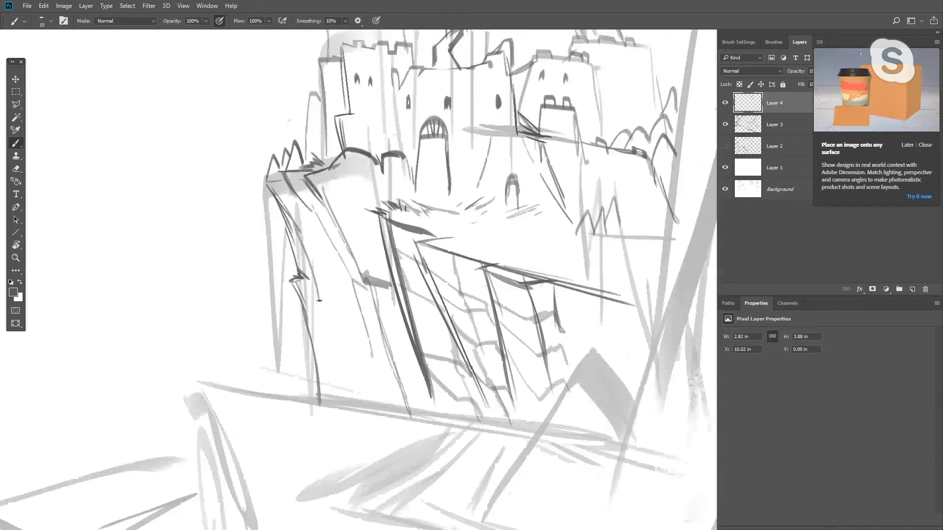
# Outline a narrow rock block with a short dark top edge low on the cliff's outer column
pyautogui.moveTo(326, 339)
pyautogui.mouseDown()
pyautogui.moveTo(332, 375)
pyautogui.moveTo(327, 331)
pyautogui.moveTo(354, 332)
pyautogui.moveTo(392, 420)
pyautogui.mouseUp()
pyautogui.moveTo(340, 259)
pyautogui.mouseDown()
pyautogui.moveTo(359, 336)
pyautogui.moveTo(352, 323)
pyautogui.mouseUp()
pyautogui.keyDown('ctrl'); pyautogui.keyDown('alt'); pyautogui.click(371, 346); pyautogui.keyUp('alt'); pyautogui.keyUp('ctrl')
pyautogui.keyDown('ctrl'); pyautogui.keyDown('alt'); pyautogui.click(373, 347); pyautogui.keyUp('alt'); pyautogui.keyUp('ctrl')
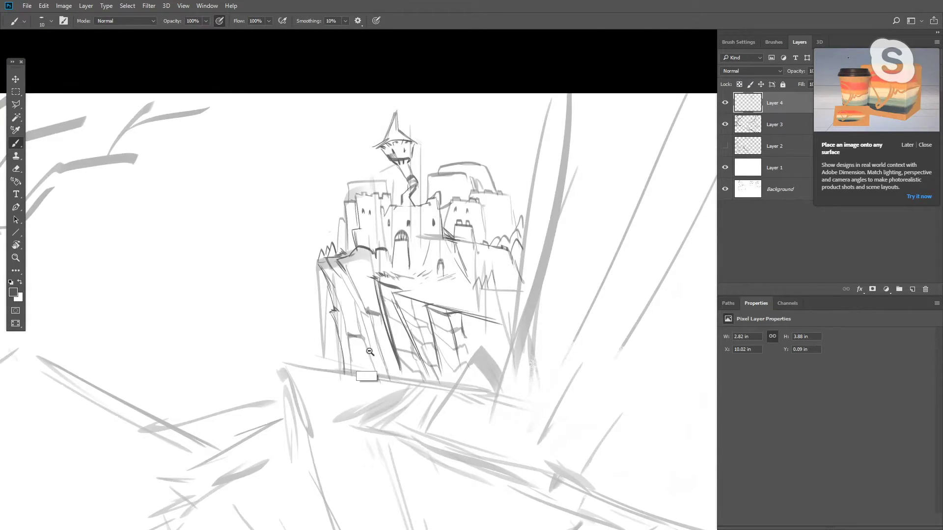
pyautogui.keyDown('ctrl'); pyautogui.keyDown('alt'); pyautogui.click(376, 346); pyautogui.keyUp('alt'); pyautogui.keyUp('ctrl')
pyautogui.keyDown('ctrl'); pyautogui.keyDown('alt'); pyautogui.click(377, 346); pyautogui.keyUp('alt'); pyautogui.keyUp('ctrl')
# Draw three narrow slit windows above the small arched door below the main keep
pyautogui.keyDown('ctrl'); pyautogui.click(393, 339); pyautogui.keyUp('ctrl')
pyautogui.keyDown('ctrl'); pyautogui.click(395, 337); pyautogui.keyUp('ctrl')
pyautogui.keyDown('ctrl'); pyautogui.click(395, 334); pyautogui.keyUp('ctrl')
pyautogui.keyDown('ctrl'); pyautogui.click(396, 333); pyautogui.keyUp('ctrl')
pyautogui.keyDown('ctrl'); pyautogui.click(423, 301); pyautogui.keyUp('ctrl')
pyautogui.moveTo(465, 209); pyautogui.dragTo(420, 371)
pyautogui.moveTo(354, 255); pyautogui.dragTo(356, 242)
pyautogui.hotkey('ctrl', 'alt', 'z')
pyautogui.moveTo(357, 227)
pyautogui.mouseDown()
pyautogui.moveTo(358, 251)
pyautogui.moveTo(392, 249)
pyautogui.mouseUp()
pyautogui.moveTo(393, 229)
pyautogui.mouseDown()
pyautogui.moveTo(397, 252)
pyautogui.moveTo(417, 252)
pyautogui.mouseUp()
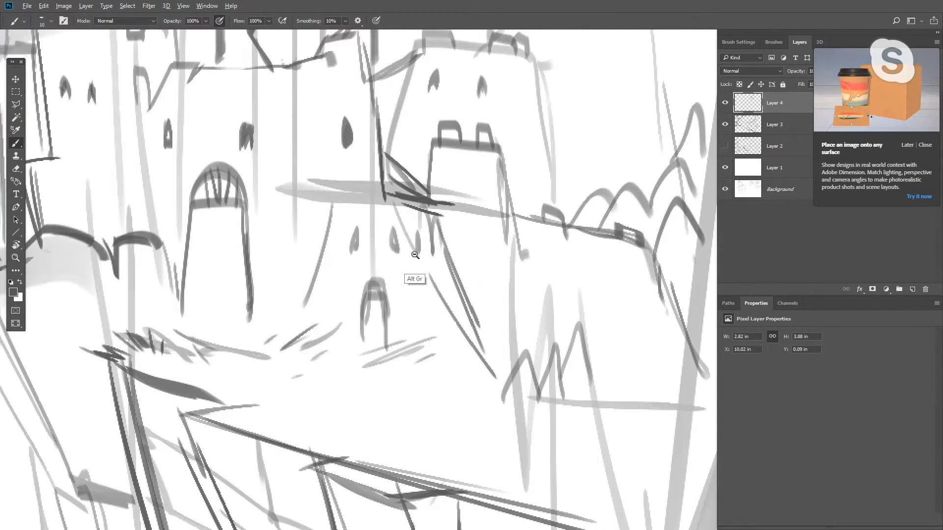
# Draw two jagged contour lines descending from the last rock column across the slope toward the steep rock wall
pyautogui.keyDown('ctrl'); pyautogui.keyDown('alt'); pyautogui.click(416, 255); pyautogui.keyUp('alt'); pyautogui.keyUp('ctrl')
pyautogui.keyDown('ctrl'); pyautogui.keyDown('alt'); pyautogui.click(417, 261); pyautogui.keyUp('alt'); pyautogui.keyUp('ctrl')
pyautogui.keyDown('ctrl'); pyautogui.keyDown('alt'); pyautogui.click(419, 264); pyautogui.keyUp('alt'); pyautogui.keyUp('ctrl')
pyautogui.keyDown('ctrl'); pyautogui.keyDown('alt'); pyautogui.click(424, 268); pyautogui.keyUp('alt'); pyautogui.keyUp('ctrl')
pyautogui.keyDown('ctrl'); pyautogui.keyDown('alt'); pyautogui.click(428, 272); pyautogui.keyUp('alt'); pyautogui.keyUp('ctrl')
pyautogui.keyDown('ctrl'); pyautogui.click(435, 312); pyautogui.keyUp('ctrl')
pyautogui.keyDown('ctrl'); pyautogui.click(435, 307); pyautogui.keyUp('ctrl')
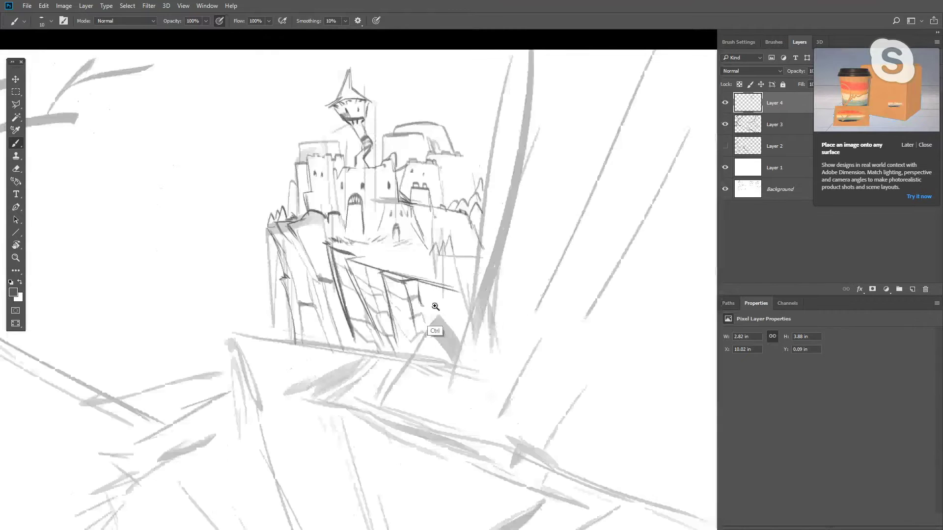
pyautogui.keyDown('ctrl'); pyautogui.click(435, 306); pyautogui.keyUp('ctrl')
pyautogui.keyDown('ctrl'); pyautogui.click(435, 306); pyautogui.keyUp('ctrl')
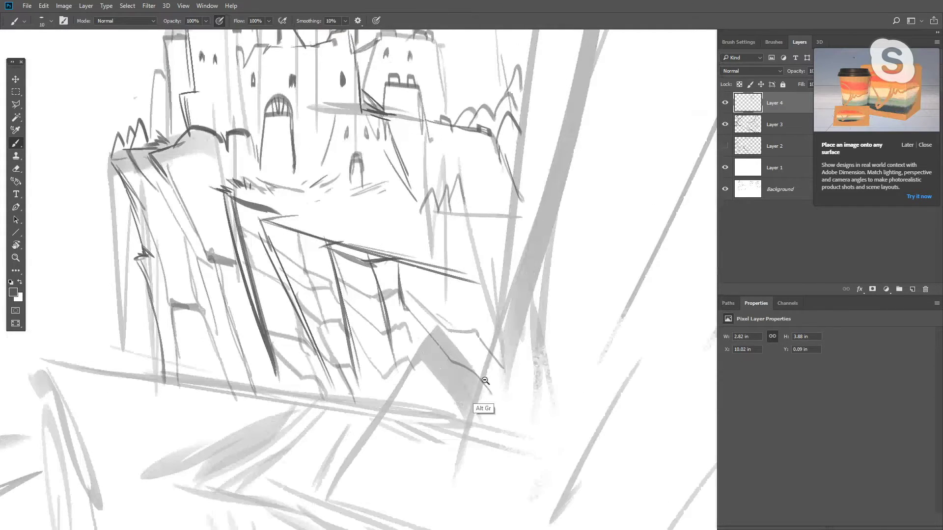
pyautogui.keyDown('ctrl'); pyautogui.keyDown('alt'); pyautogui.click(485, 381); pyautogui.keyUp('alt'); pyautogui.keyUp('ctrl')
pyautogui.keyDown('ctrl'); pyautogui.keyDown('alt'); pyautogui.click(485, 381); pyautogui.keyUp('alt'); pyautogui.keyUp('ctrl')
pyautogui.keyDown('ctrl'); pyautogui.keyDown('alt'); pyautogui.click(485, 380); pyautogui.keyUp('alt'); pyautogui.keyUp('ctrl')
# Sketch a group of spiky trees behind the castle, between its rear tower and the steep rock wall
pyautogui.keyDown('ctrl'); pyautogui.click(483, 381); pyautogui.keyUp('ctrl')
pyautogui.keyDown('ctrl'); pyautogui.click(462, 339); pyautogui.keyUp('ctrl')
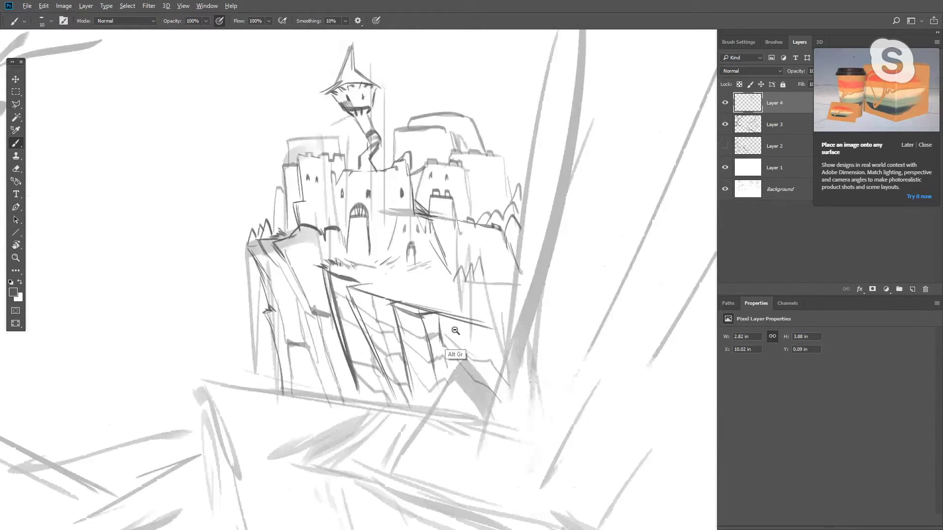
pyautogui.keyDown('ctrl'); pyautogui.keyDown('alt'); pyautogui.click(455, 330); pyautogui.keyUp('alt'); pyautogui.keyUp('ctrl')
pyautogui.keyDown('ctrl'); pyautogui.click(438, 304); pyautogui.keyUp('ctrl')
pyautogui.moveTo(426, 205); pyautogui.dragTo(432, 319)
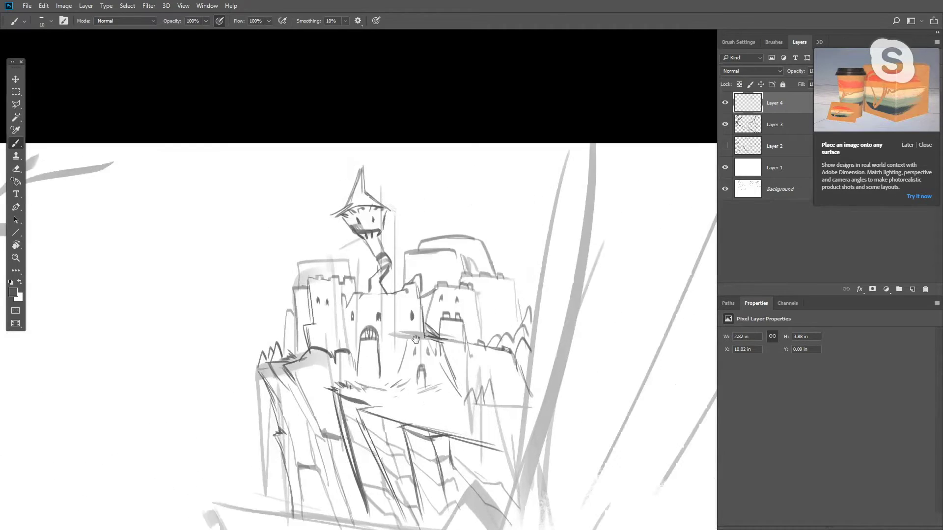
pyautogui.keyDown('ctrl'); pyautogui.click(431, 319); pyautogui.keyUp('ctrl')
pyautogui.moveTo(546, 261); pyautogui.dragTo(569, 236)
pyautogui.moveTo(572, 232)
pyautogui.mouseDown()
pyautogui.moveTo(587, 231)
pyautogui.moveTo(587, 205)
pyautogui.mouseUp()
pyautogui.moveTo(518, 265); pyautogui.dragTo(588, 265)
pyautogui.moveTo(238, 351); pyautogui.dragTo(278, 429)
pyautogui.moveTo(238, 388); pyautogui.dragTo(170, 393)
pyautogui.moveTo(333, 419); pyautogui.dragTo(410, 229)
pyautogui.moveTo(370, 301)
pyautogui.mouseDown()
pyautogui.moveTo(352, 290)
pyautogui.moveTo(371, 292)
pyautogui.mouseUp()
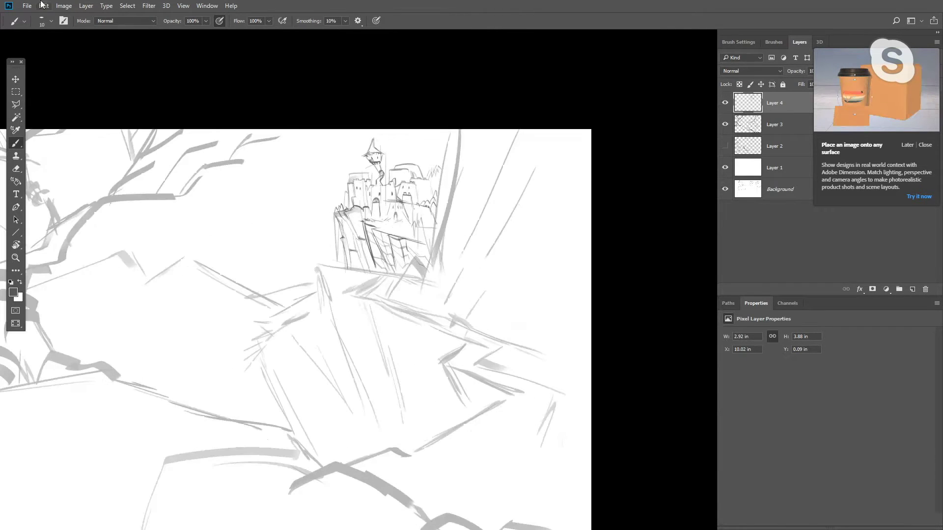
# Try moving Layer 3 and Layer 4 together about 1.6 in down and 0.69 in to the left
pyautogui.click(773, 126)
pyautogui.click(16, 79)
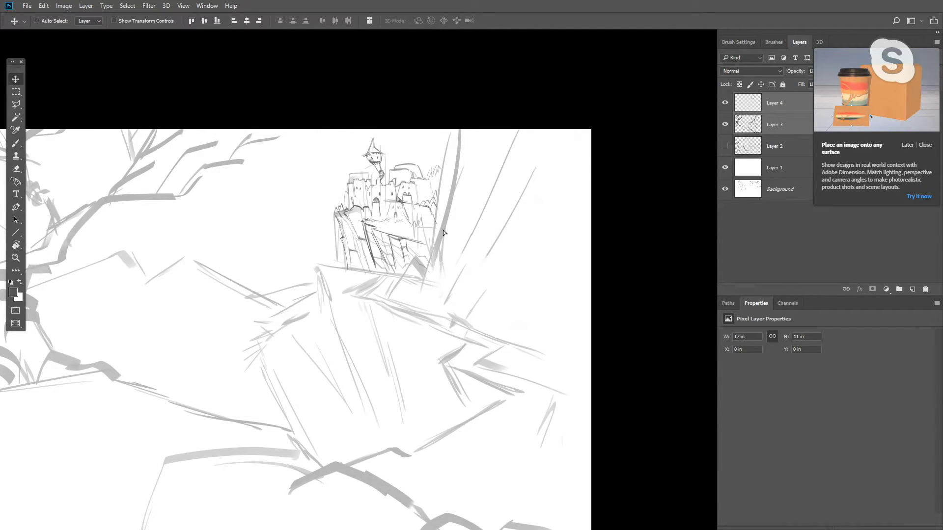
pyautogui.moveTo(443, 230)
pyautogui.mouseDown()
pyautogui.moveTo(418, 288)
pyautogui.moveTo(527, 232)
pyautogui.mouseUp()
pyautogui.scroll(2, 463, 264)
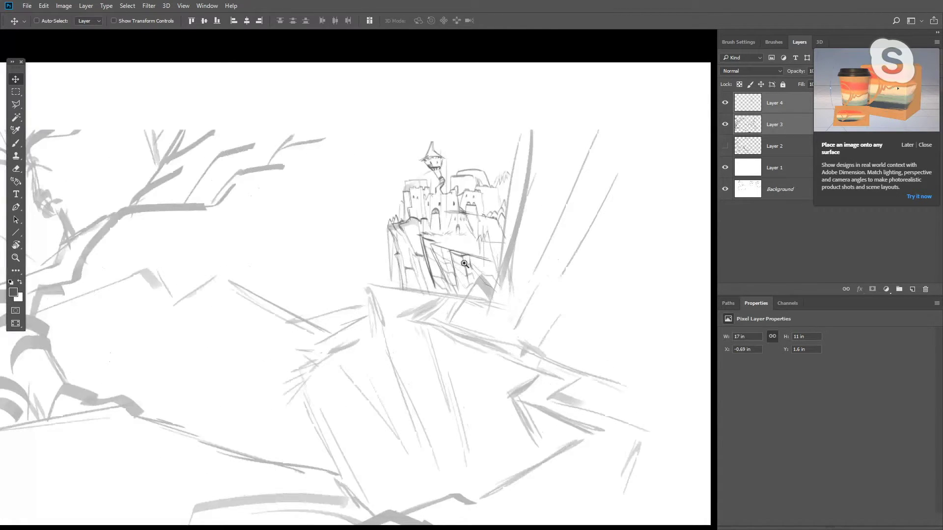
pyautogui.scroll(-2, 473, 271)
pyautogui.hotkey('ctrl', 'z')
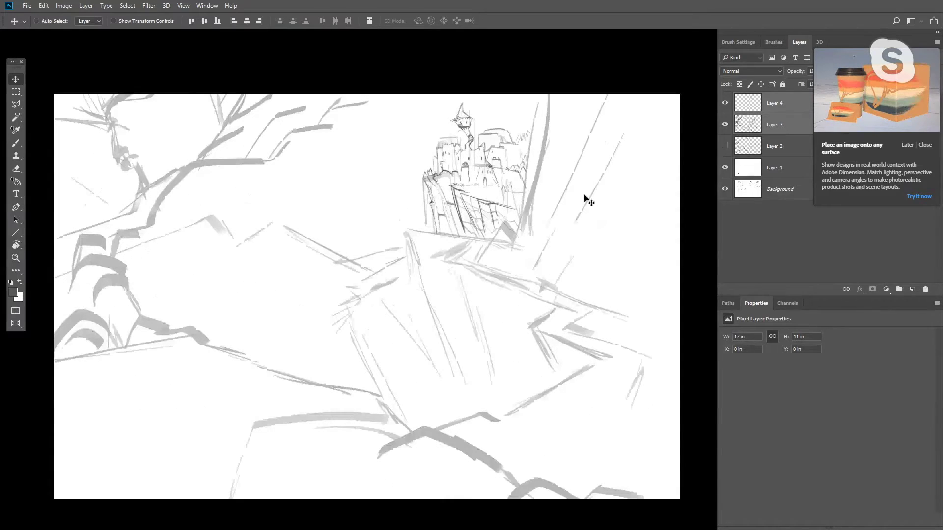
# Scale Layer 3 and Layer 4 together to about 15.79 by 9.76 in and place them at X 0.24 in, Y 1.97 in
pyautogui.click(791, 103)
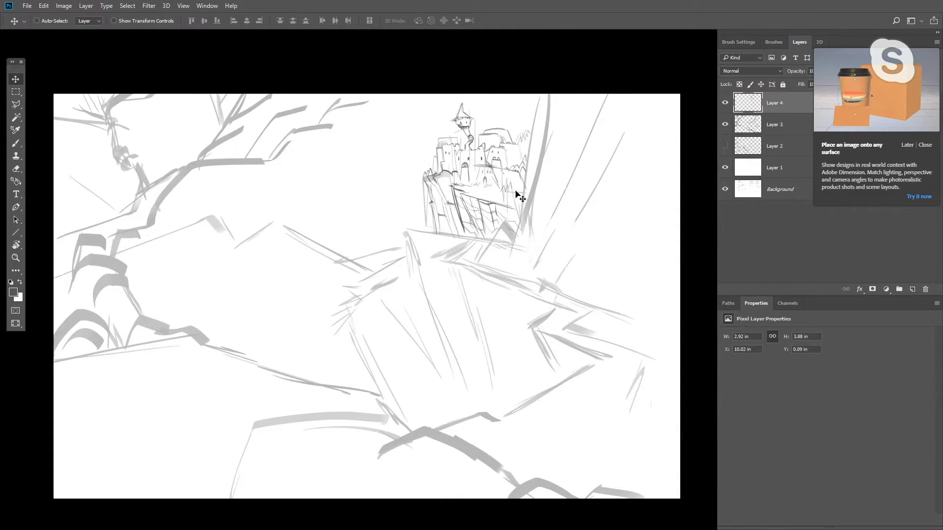
pyautogui.click(771, 129)
pyautogui.hotkey('ctrl', 't')
pyautogui.moveTo(367, 95); pyautogui.dragTo(369, 143)
pyautogui.moveTo(680, 306); pyautogui.dragTo(640, 324)
pyautogui.moveTo(513, 344); pyautogui.dragTo(516, 364)
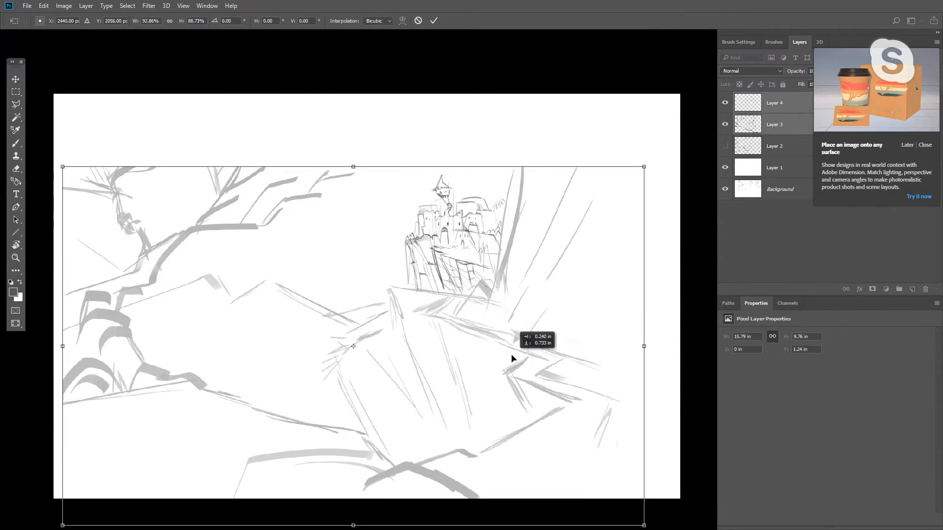
pyautogui.press('Return')
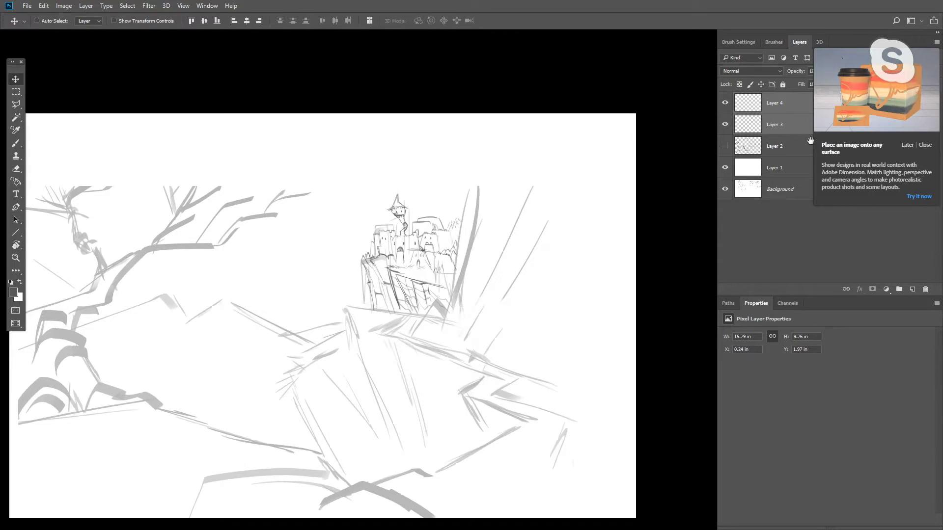
# Paint on Layer 4 a dark-topped angular boulder at the cliff's base and a jagged edge rising toward the steep rock wall
pyautogui.press('b')
pyautogui.click(796, 104)
pyautogui.hotkey('ctrl', '+')
pyautogui.hotkey('ctrl', '+')
pyautogui.hotkey('ctrl', '+')
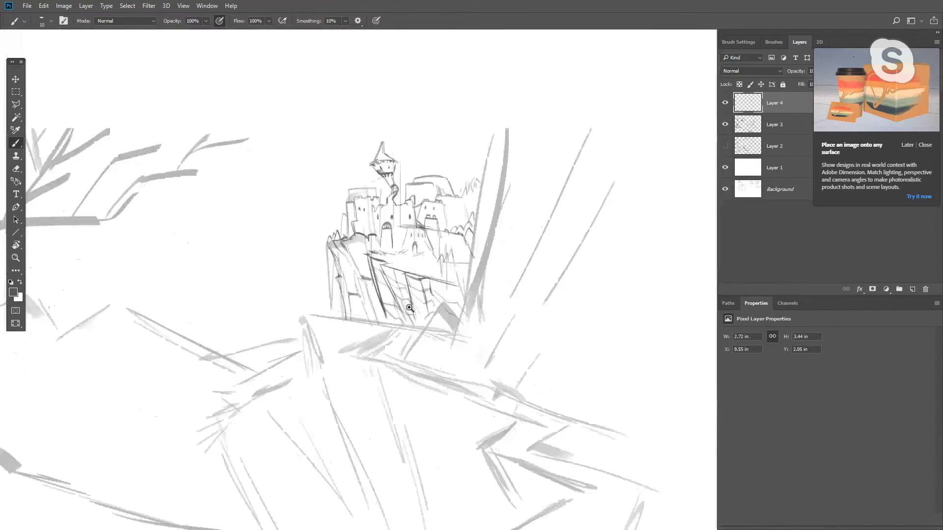
pyautogui.moveTo(485, 347); pyautogui.dragTo(407, 308)
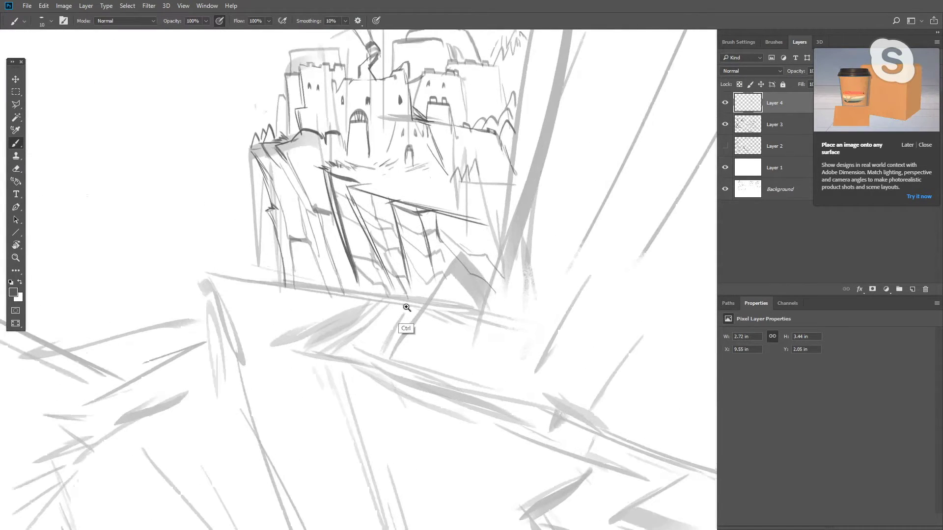
pyautogui.keyDown('ctrl'); pyautogui.click(407, 308); pyautogui.keyUp('ctrl')
pyautogui.moveTo(333, 336)
pyautogui.mouseDown()
pyautogui.moveTo(429, 290)
pyautogui.moveTo(392, 340)
pyautogui.mouseUp()
pyautogui.moveTo(429, 293)
pyautogui.mouseDown()
pyautogui.moveTo(461, 287)
pyautogui.moveTo(461, 267)
pyautogui.moveTo(542, 226)
pyautogui.mouseUp()
pyautogui.moveTo(458, 283)
pyautogui.mouseDown()
pyautogui.moveTo(505, 284)
pyautogui.moveTo(501, 294)
pyautogui.mouseUp()
# Enlarge the brush to 20 and outline smaller angular rocks in front of the dark boulder
pyautogui.press(']')
pyautogui.moveTo(426, 306)
pyautogui.mouseDown()
pyautogui.moveTo(399, 339)
pyautogui.moveTo(456, 361)
pyautogui.moveTo(479, 332)
pyautogui.moveTo(510, 346)
pyautogui.mouseUp()
pyautogui.moveTo(447, 357); pyautogui.dragTo(503, 380)
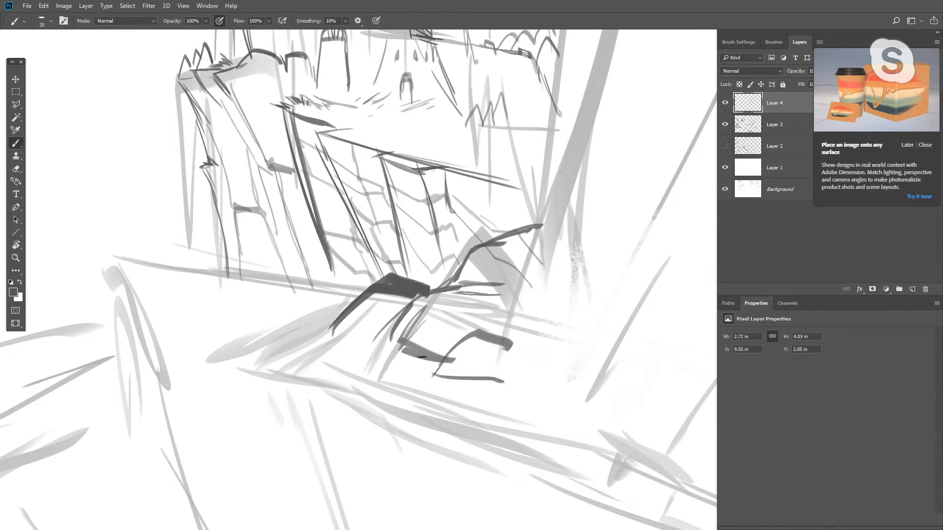
pyautogui.hotkey('ctrl', 'z')
# Add small arched stones on the outer side of the dark boulder, undoing the unwanted strokes
pyautogui.moveTo(342, 323); pyautogui.dragTo(377, 338)
pyautogui.hotkey('ctrl', 'z')
pyautogui.moveTo(309, 334)
pyautogui.mouseDown()
pyautogui.moveTo(357, 322)
pyautogui.moveTo(341, 311)
pyautogui.moveTo(358, 342)
pyautogui.moveTo(393, 328)
pyautogui.mouseUp()
pyautogui.hotkey('ctrl', 'z')
pyautogui.hotkey('ctrl', 'z')
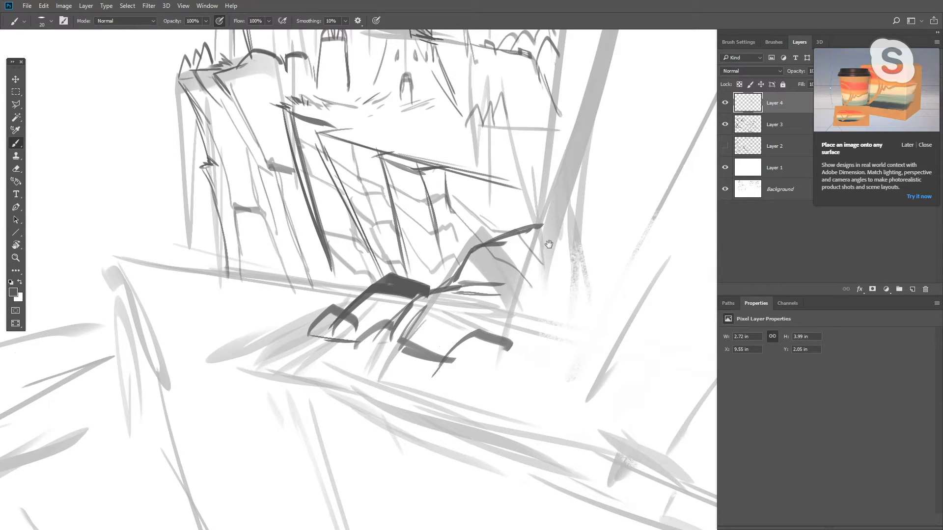
# Continue the jagged dark edge from the boulders up along the steep rock wall beside the castle
pyautogui.moveTo(549, 244); pyautogui.dragTo(458, 344)
pyautogui.moveTo(436, 334)
pyautogui.mouseDown()
pyautogui.moveTo(490, 236)
pyautogui.moveTo(507, 235)
pyautogui.mouseUp()
pyautogui.moveTo(471, 280); pyautogui.dragTo(413, 407)
pyautogui.moveTo(435, 354)
pyautogui.mouseDown()
pyautogui.moveTo(475, 244)
pyautogui.moveTo(436, 339)
pyautogui.mouseUp()
pyautogui.scroll(-1, 481, 245)
# Set the foreground colour to dark grey #494949
pyautogui.keyDown('alt'); pyautogui.click(307, 278); pyautogui.keyUp('alt')
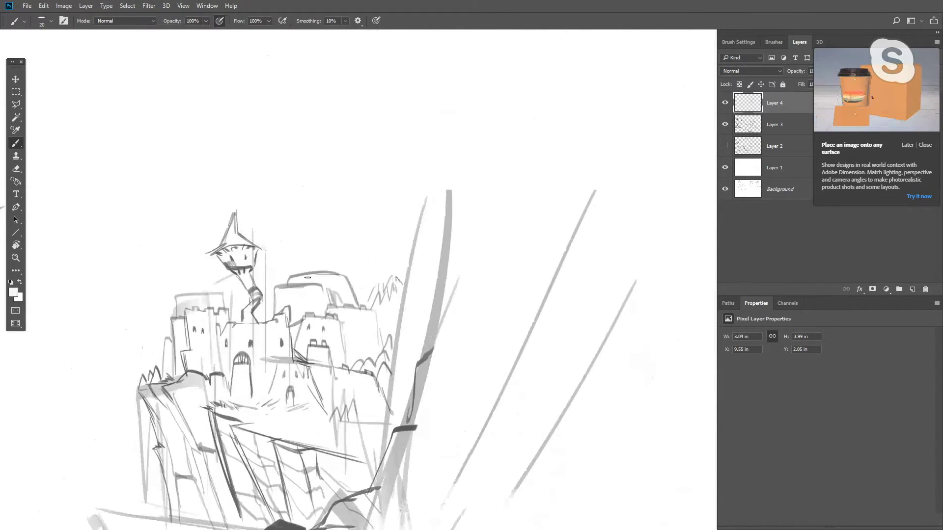
pyautogui.click(14, 294)
pyautogui.moveTo(654, 249); pyautogui.dragTo(629, 229)
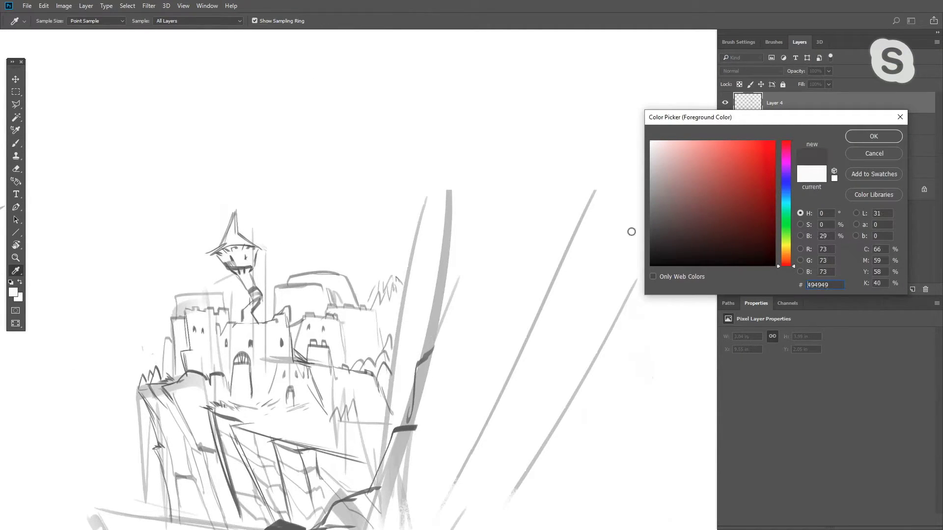
pyautogui.click(873, 138)
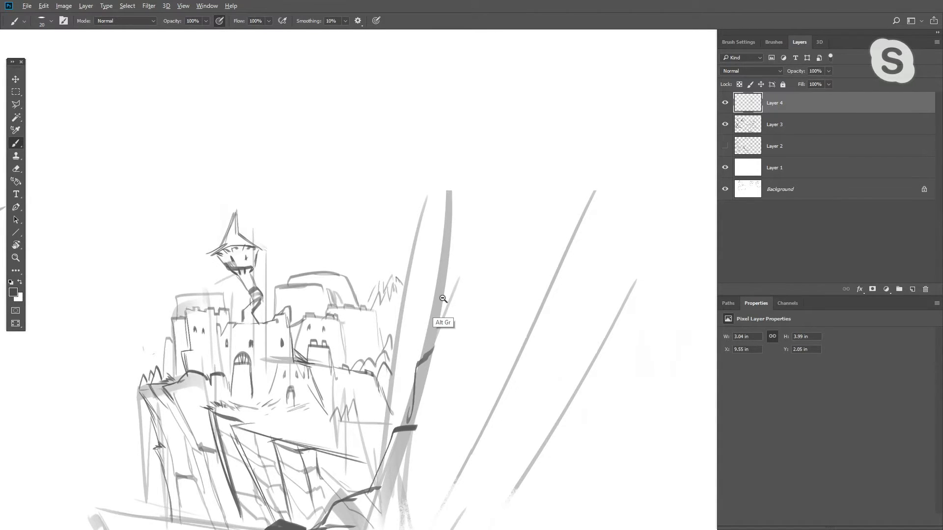
# Extend the steep rock wall's edge with a bold line and an angular kink up to the canvas's upper edge
pyautogui.keyDown('alt'); pyautogui.click(443, 298); pyautogui.keyUp('alt')
pyautogui.moveTo(436, 338); pyautogui.dragTo(466, 190)
pyautogui.hotkey('ctrl', 'z')
pyautogui.press('r')
pyautogui.moveTo(280, 414)
pyautogui.mouseDown()
pyautogui.moveTo(238, 277)
pyautogui.moveTo(241, 242)
pyautogui.mouseUp()
pyautogui.press('b')
pyautogui.moveTo(411, 297)
pyautogui.mouseDown()
pyautogui.moveTo(568, 190)
pyautogui.moveTo(630, 133)
pyautogui.mouseUp()
pyautogui.press('r')
pyautogui.moveTo(330, 317)
pyautogui.mouseDown()
pyautogui.moveTo(389, 396)
pyautogui.moveTo(505, 271)
pyautogui.mouseUp()
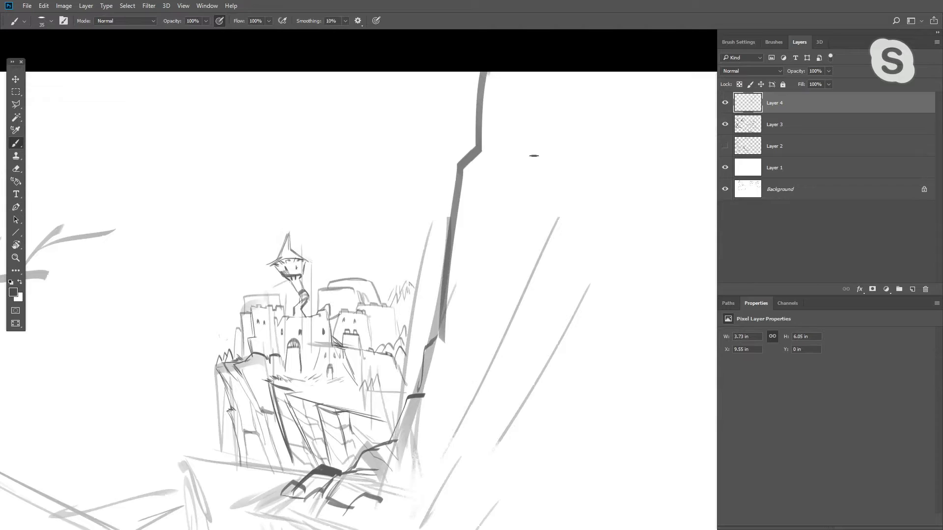
# Add a small protruding ledge at the rock wall's kink, with thin curved lines rising from its end
pyautogui.moveTo(467, 169); pyautogui.dragTo(536, 143)
pyautogui.hotkey('ctrl', 'z')
pyautogui.moveTo(456, 177); pyautogui.dragTo(512, 151)
pyautogui.moveTo(511, 150)
pyautogui.mouseDown()
pyautogui.moveTo(485, 147)
pyautogui.moveTo(526, 83)
pyautogui.mouseUp()
pyautogui.moveTo(513, 140); pyautogui.dragTo(539, 78)
pyautogui.keyDown('alt'); pyautogui.click(525, 142); pyautogui.keyUp('alt')
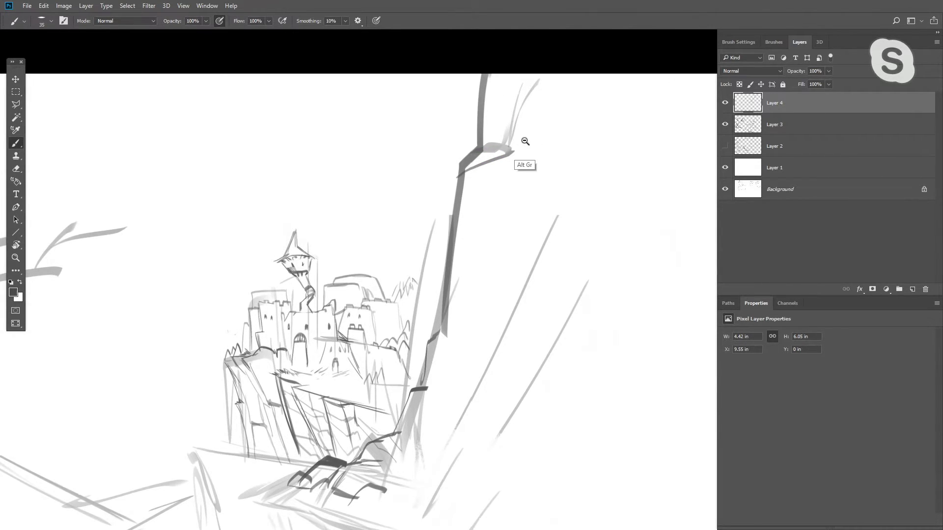
pyautogui.keyDown('alt'); pyautogui.click(526, 141); pyautogui.keyUp('alt')
pyautogui.keyDown('alt'); pyautogui.click(525, 142); pyautogui.keyUp('alt')
pyautogui.keyDown('alt'); pyautogui.click(528, 158); pyautogui.keyUp('alt')
pyautogui.keyDown('alt'); pyautogui.click(528, 158); pyautogui.keyUp('alt')
# Trace the foreground cliff's upper edge in dark grey from its pointed tip to the boulders below the castle
pyautogui.keyDown('ctrl'); pyautogui.click(515, 246); pyautogui.keyUp('ctrl')
pyautogui.keyDown('ctrl'); pyautogui.click(503, 258); pyautogui.keyUp('ctrl')
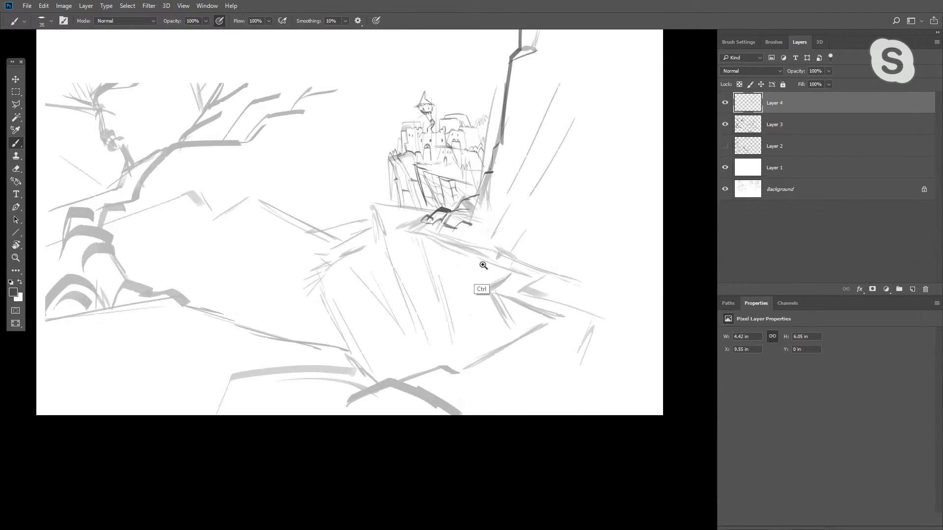
pyautogui.keyDown('ctrl'); pyautogui.click(483, 265); pyautogui.keyUp('ctrl')
pyautogui.keyDown('ctrl'); pyautogui.click(471, 258); pyautogui.keyUp('ctrl')
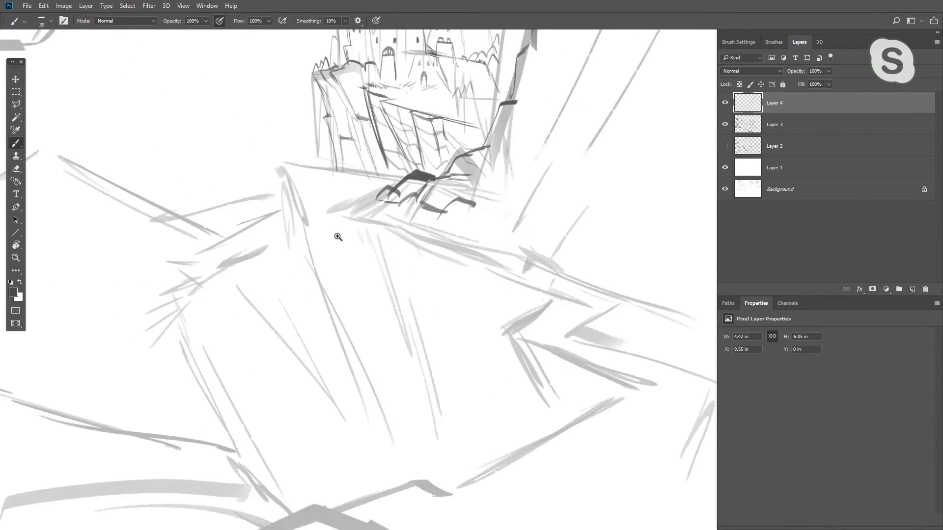
pyautogui.moveTo(337, 237); pyautogui.dragTo(469, 313)
pyautogui.moveTo(393, 231)
pyautogui.mouseDown()
pyautogui.moveTo(304, 248)
pyautogui.moveTo(323, 242)
pyautogui.moveTo(369, 276)
pyautogui.mouseUp()
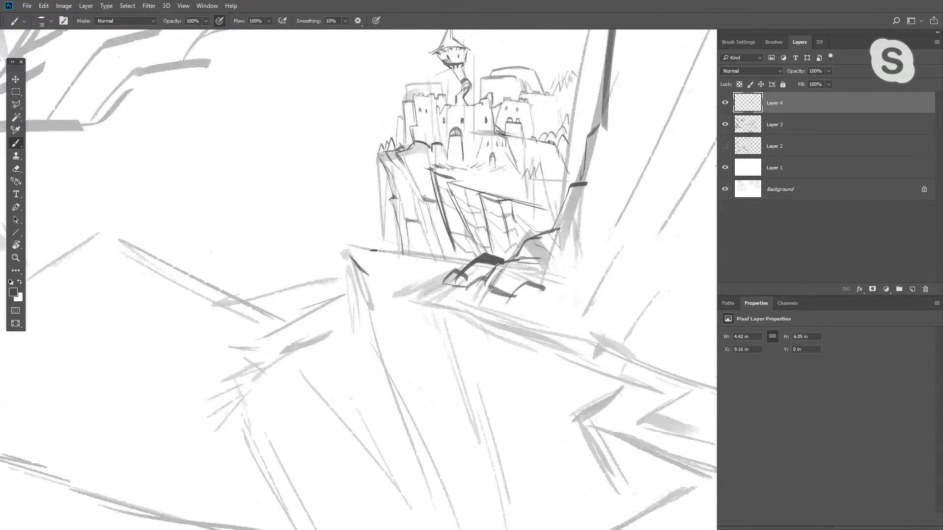
pyautogui.moveTo(472, 260); pyautogui.dragTo(347, 249)
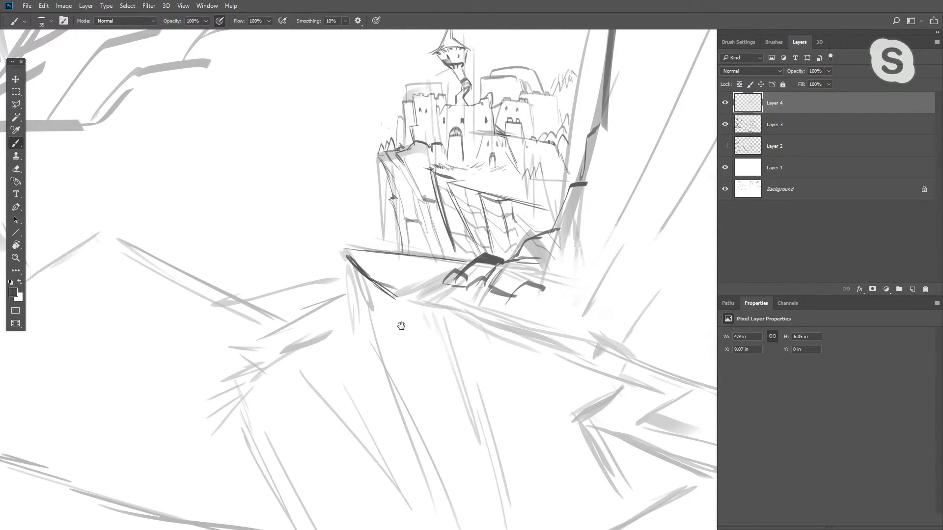
# Try a bold wavy contour along the foreground cliff's near edge, with dark shapes near its tip
pyautogui.moveTo(400, 326); pyautogui.dragTo(336, 374)
pyautogui.moveTo(564, 425)
pyautogui.mouseDown()
pyautogui.moveTo(393, 358)
pyautogui.moveTo(327, 306)
pyautogui.moveTo(320, 320)
pyautogui.moveTo(526, 281)
pyautogui.moveTo(506, 245)
pyautogui.moveTo(437, 238)
pyautogui.mouseUp()
pyautogui.hotkey('ctrl', 'z')
pyautogui.hotkey('ctrl', 'z')
pyautogui.hotkey('ctrl', 'z')
pyautogui.hotkey('ctrl', 'z')
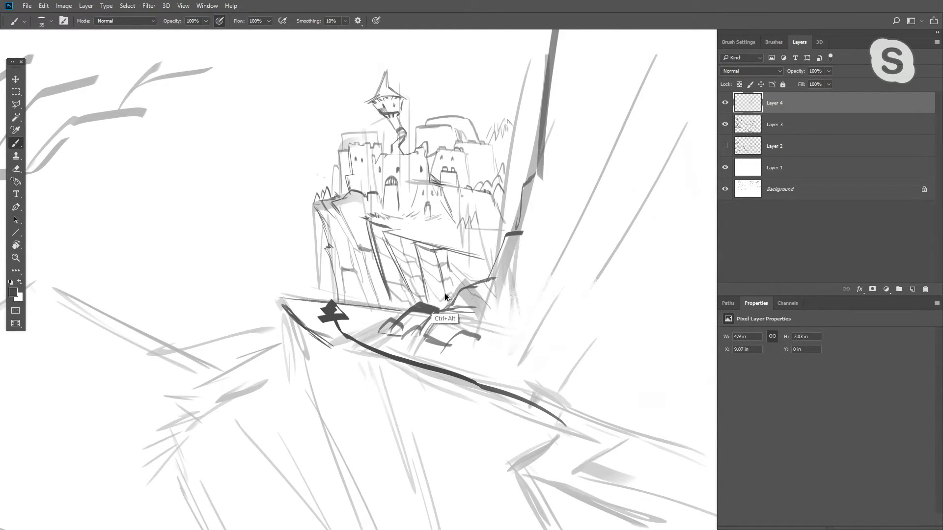
pyautogui.moveTo(289, 327); pyautogui.dragTo(378, 363)
pyautogui.hotkey('ctrl', 'z')
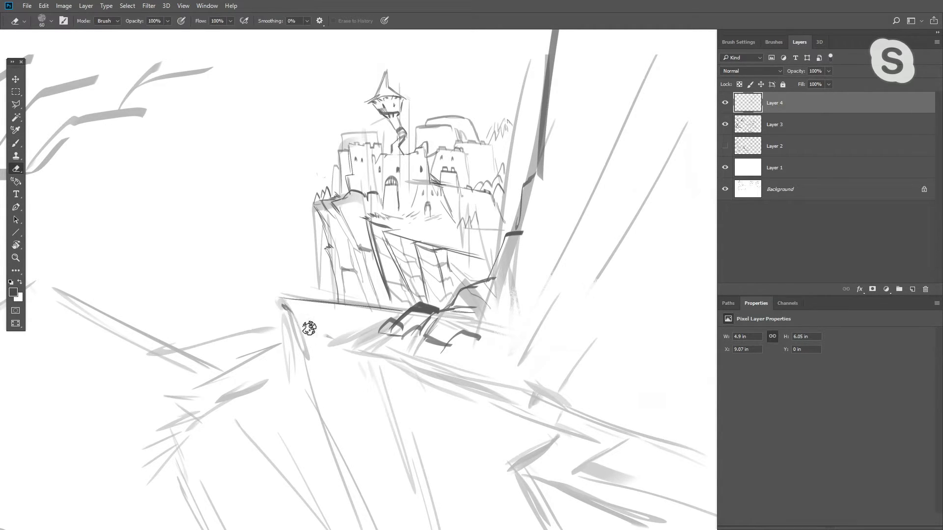
# Extend the foreground cliff's upper edge outward to a sharp overhanging tip and draw a slanted line down from it
pyautogui.moveTo(295, 299); pyautogui.dragTo(214, 285)
pyautogui.hotkey('ctrl', 'z')
pyautogui.moveTo(289, 296); pyautogui.dragTo(215, 285)
pyautogui.hotkey('ctrl', 'z')
pyautogui.moveTo(281, 295)
pyautogui.mouseDown()
pyautogui.moveTo(212, 280)
pyautogui.moveTo(236, 332)
pyautogui.mouseUp()
pyautogui.moveTo(207, 286)
pyautogui.mouseDown()
pyautogui.moveTo(250, 361)
pyautogui.moveTo(267, 324)
pyautogui.moveTo(258, 320)
pyautogui.mouseUp()
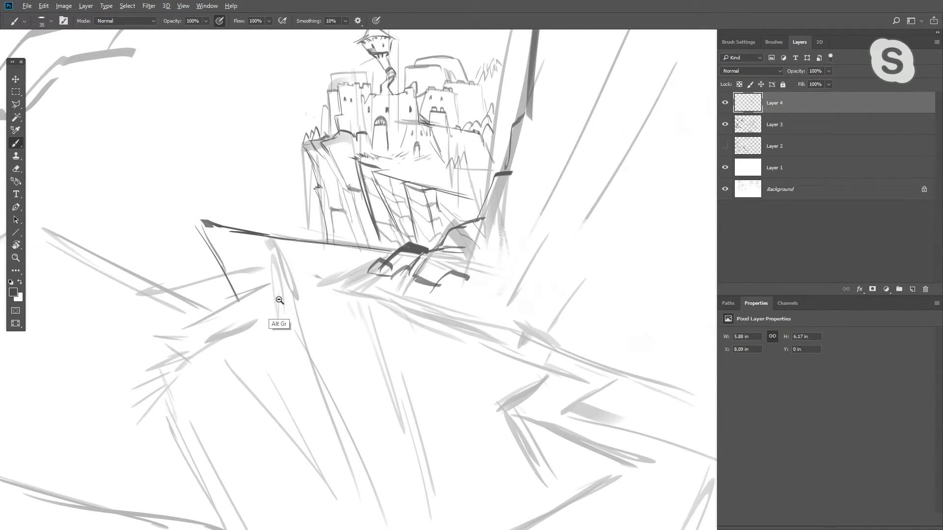
# Check the extended cliff overhang against the whole landscape composition and up close
pyautogui.keyDown('alt'); pyautogui.click(279, 300); pyautogui.keyUp('alt')
pyautogui.keyDown('alt'); pyautogui.click(274, 299); pyautogui.keyUp('alt')
pyautogui.keyDown('alt'); pyautogui.click(275, 301); pyautogui.keyUp('alt')
pyautogui.keyDown('alt'); pyautogui.click(281, 305); pyautogui.keyUp('alt')
pyautogui.keyDown('alt'); pyautogui.click(284, 309); pyautogui.keyUp('alt')
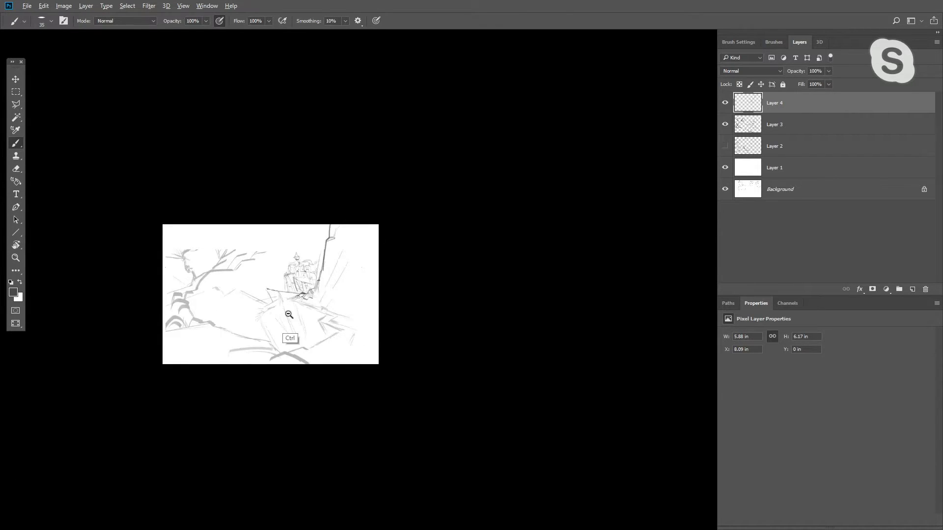
pyautogui.keyDown('ctrl'); pyautogui.click(287, 318); pyautogui.keyUp('ctrl')
pyautogui.keyDown('ctrl'); pyautogui.click(283, 322); pyautogui.keyUp('ctrl')
pyautogui.keyDown('ctrl'); pyautogui.click(282, 323); pyautogui.keyUp('ctrl')
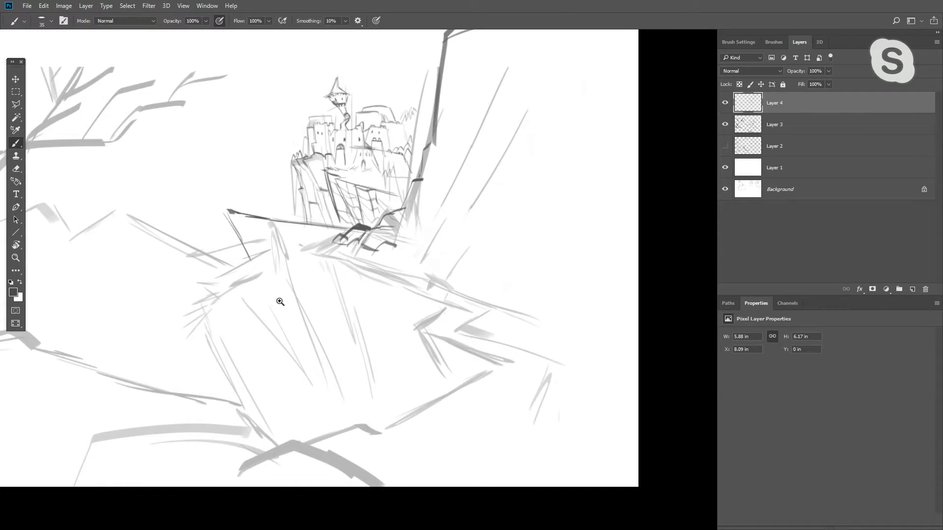
pyautogui.keyDown('ctrl'); pyautogui.click(265, 284); pyautogui.keyUp('ctrl')
pyautogui.moveTo(292, 265); pyautogui.dragTo(315, 322)
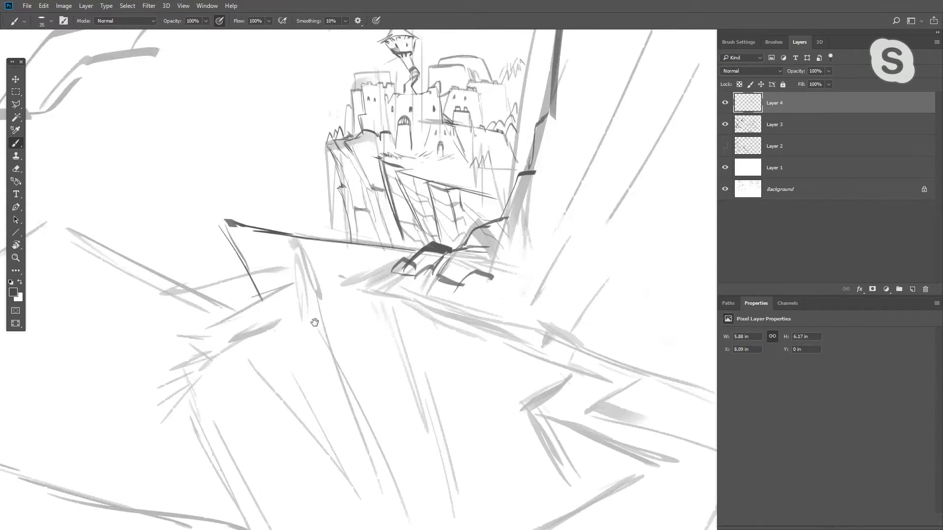
# Flip the canvas horizontally and check the extended cliff overhang within the whole landscape
pyautogui.moveTo(287, 284); pyautogui.dragTo(230, 314)
pyautogui.keyDown('ctrl'); pyautogui.keyDown('alt'); pyautogui.click(212, 346); pyautogui.keyUp('alt'); pyautogui.keyUp('ctrl')
pyautogui.moveTo(197, 285)
pyautogui.mouseDown()
pyautogui.moveTo(250, 324)
pyautogui.moveTo(348, 281)
pyautogui.moveTo(297, 292)
pyautogui.mouseUp()
pyautogui.hotkey('ctrl', 'alt', 'f')
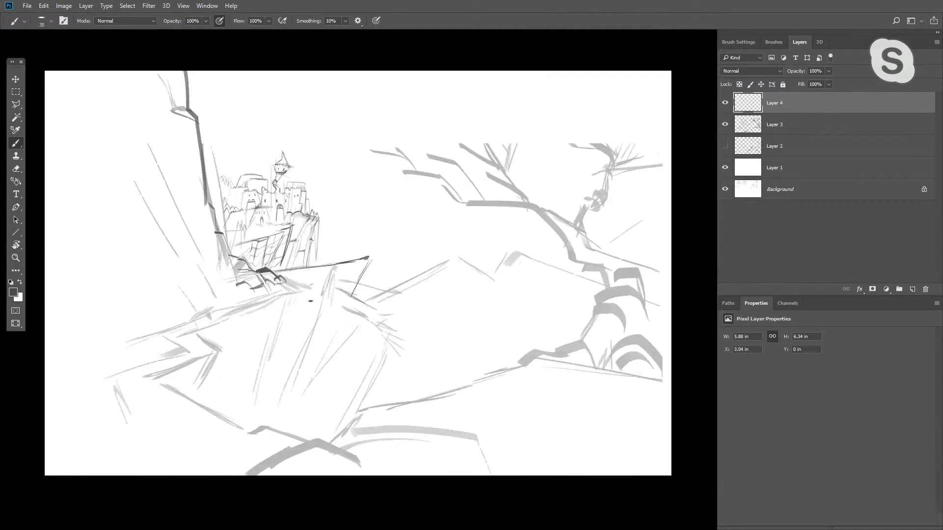
pyautogui.moveTo(317, 300)
pyautogui.mouseDown()
pyautogui.moveTo(335, 307)
pyautogui.moveTo(389, 290)
pyautogui.moveTo(410, 278)
pyautogui.moveTo(408, 269)
pyautogui.moveTo(395, 307)
pyautogui.moveTo(401, 289)
pyautogui.moveTo(330, 288)
pyautogui.moveTo(389, 259)
pyautogui.mouseUp()
# Enlarge the brush to 50 and draw the cliff overhang's dark lower edge from its pointed tip back beneath the boulders
pyautogui.press(']')
pyautogui.press(']')
pyautogui.press(']')
pyautogui.moveTo(473, 225)
pyautogui.mouseDown()
pyautogui.moveTo(415, 268)
pyautogui.moveTo(281, 318)
pyautogui.mouseUp()
pyautogui.moveTo(342, 297)
pyautogui.mouseDown()
pyautogui.moveTo(277, 320)
pyautogui.moveTo(413, 295)
pyautogui.moveTo(240, 288)
pyautogui.moveTo(278, 342)
pyautogui.mouseUp()
pyautogui.keyDown('ctrl'); pyautogui.keyDown('alt'); pyautogui.click(279, 342); pyautogui.keyUp('alt'); pyautogui.keyUp('ctrl')
pyautogui.keyDown('ctrl'); pyautogui.keyDown('alt'); pyautogui.click(294, 345); pyautogui.keyUp('alt'); pyautogui.keyUp('ctrl')
pyautogui.keyDown('ctrl'); pyautogui.click(307, 351); pyautogui.keyUp('ctrl')
pyautogui.keyDown('ctrl'); pyautogui.click(334, 344); pyautogui.keyUp('ctrl')
pyautogui.keyDown('ctrl'); pyautogui.click(337, 345); pyautogui.keyUp('ctrl')
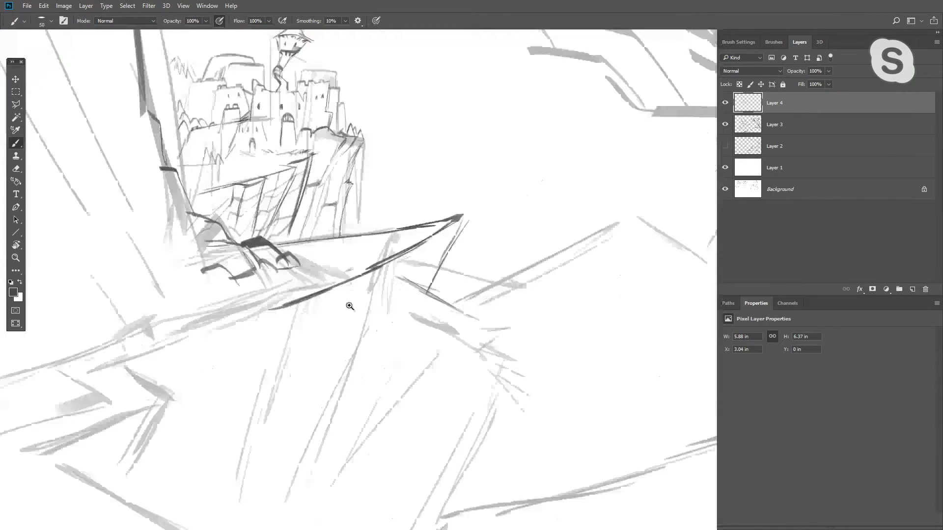
# Draw a slanted edge down from the overhang's tip and a jagged, angular ledge with dark facets below it
pyautogui.moveTo(457, 235); pyautogui.dragTo(429, 296)
pyautogui.moveTo(363, 336)
pyautogui.mouseDown()
pyautogui.moveTo(427, 298)
pyautogui.moveTo(465, 294)
pyautogui.moveTo(413, 302)
pyautogui.moveTo(473, 294)
pyautogui.mouseUp()
pyautogui.hotkey('ctrl', 'z')
pyautogui.hotkey('ctrl', 'z')
pyautogui.moveTo(350, 346); pyautogui.dragTo(419, 309)
pyautogui.moveTo(388, 355); pyautogui.dragTo(463, 309)
pyautogui.moveTo(463, 308)
pyautogui.mouseDown()
pyautogui.moveTo(419, 307)
pyautogui.moveTo(471, 302)
pyautogui.moveTo(437, 331)
pyautogui.moveTo(432, 367)
pyautogui.moveTo(417, 382)
pyautogui.mouseUp()
pyautogui.hotkey('ctrl', 'alt', 'z')
pyautogui.hotkey('ctrl', 'alt', 'z')
pyautogui.moveTo(474, 306)
pyautogui.mouseDown()
pyautogui.moveTo(446, 349)
pyautogui.moveTo(485, 344)
pyautogui.moveTo(460, 395)
pyautogui.mouseUp()
pyautogui.moveTo(469, 337); pyautogui.dragTo(434, 429)
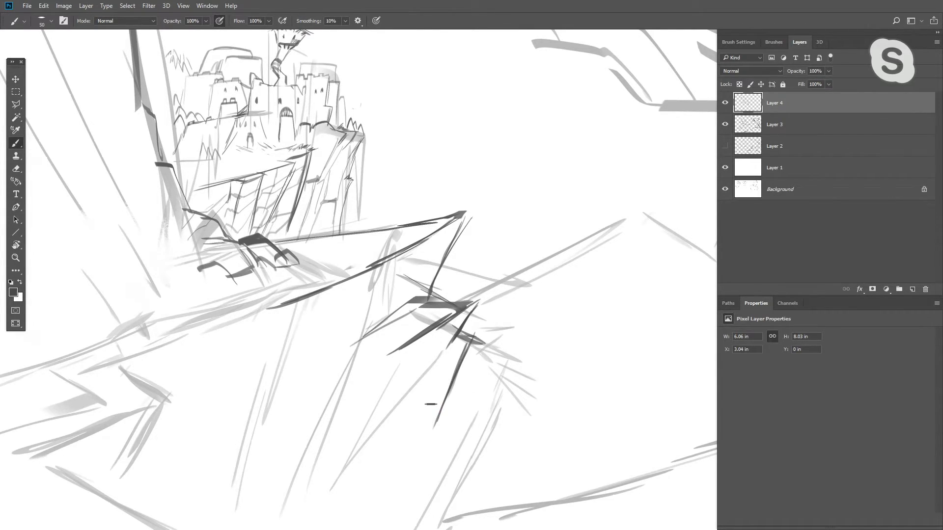
# Add long slanted crack lines down the cliff face and angular side edges to the jagged ledge
pyautogui.moveTo(369, 409); pyautogui.dragTo(381, 431)
pyautogui.moveTo(405, 369)
pyautogui.mouseDown()
pyautogui.moveTo(352, 512)
pyautogui.moveTo(367, 484)
pyautogui.moveTo(344, 505)
pyautogui.mouseUp()
pyautogui.hotkey('ctrl', 'z')
pyautogui.hotkey('ctrl', 'z')
pyautogui.hotkey('ctrl', 'z')
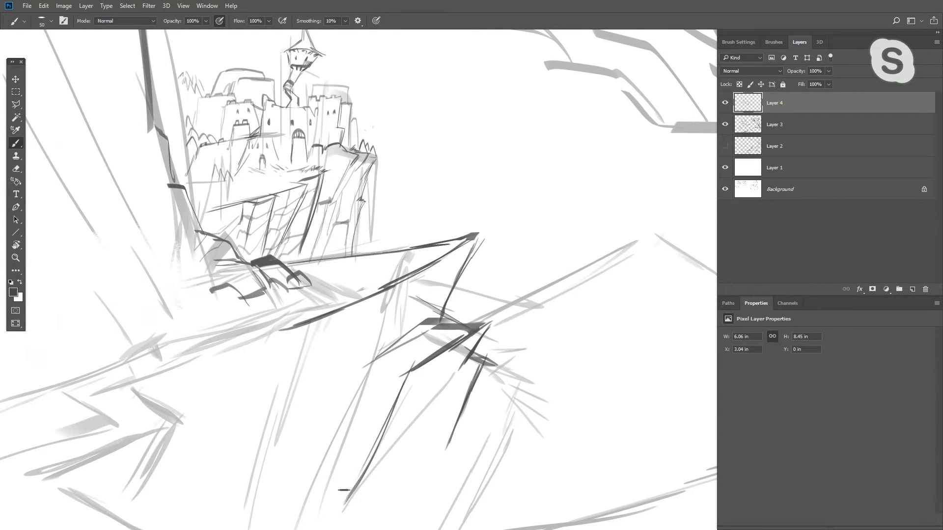
pyautogui.moveTo(408, 373); pyautogui.dragTo(347, 397)
pyautogui.moveTo(400, 340); pyautogui.dragTo(351, 395)
pyautogui.moveTo(386, 354); pyautogui.dragTo(343, 399)
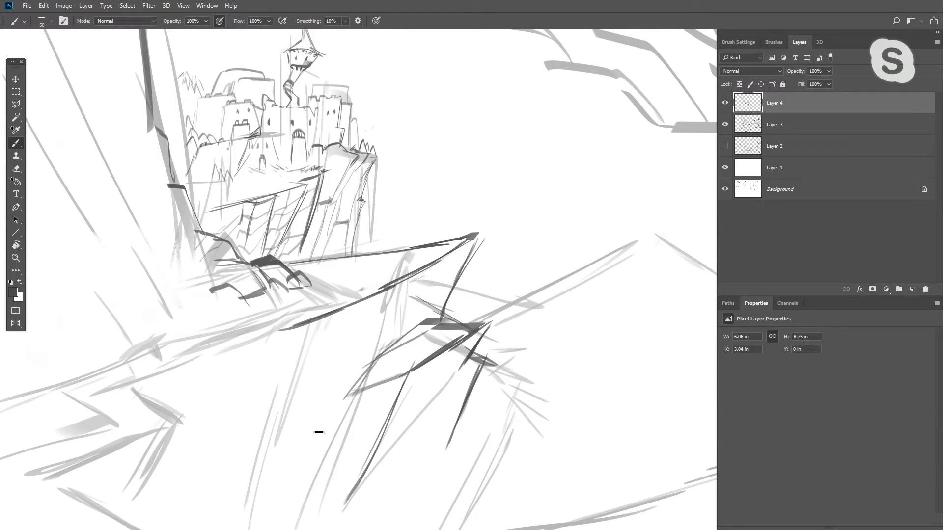
pyautogui.moveTo(319, 432); pyautogui.dragTo(330, 372)
# Examine the cliff face in the full composition and the open space between the cliff and the large tree
pyautogui.press('r')
pyautogui.moveTo(253, 375); pyautogui.dragTo(238, 309)
pyautogui.moveTo(197, 276); pyautogui.dragTo(314, 362)
pyautogui.hotkey('ctrl', '0')
pyautogui.moveTo(240, 375); pyautogui.dragTo(335, 364)
pyautogui.moveTo(520, 410); pyautogui.dragTo(279, 344)
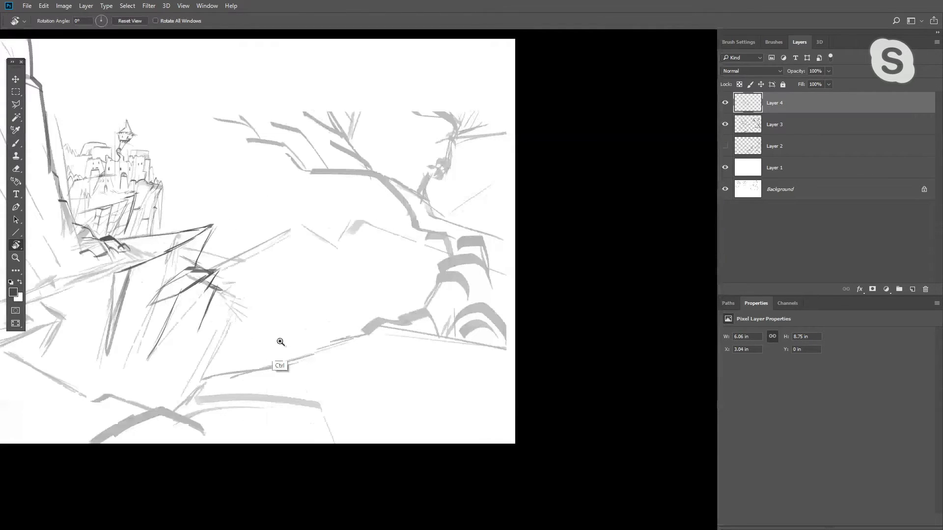
pyautogui.moveTo(358, 330); pyautogui.dragTo(408, 366)
pyautogui.press('b')
pyautogui.moveTo(460, 351); pyautogui.dragTo(518, 388)
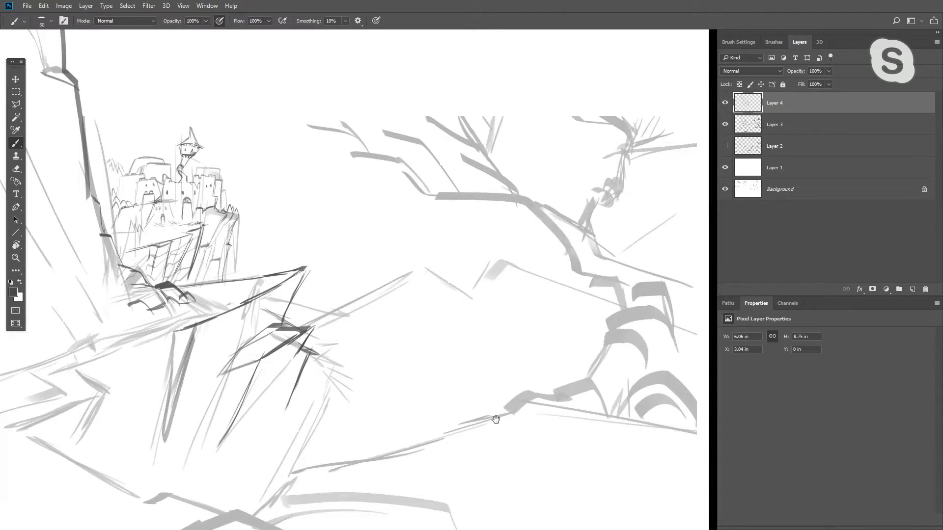
pyautogui.moveTo(496, 419)
pyautogui.mouseDown()
pyautogui.moveTo(579, 338)
pyautogui.moveTo(411, 434)
pyautogui.mouseUp()
# Sketch a carriage's outline between cliff and tree: two rounded roof arches joined by a sloping roofline, with tapering side lines
pyautogui.moveTo(403, 280); pyautogui.dragTo(427, 353)
pyautogui.hotkey('ctrl', 'z')
pyautogui.moveTo(433, 297)
pyautogui.mouseDown()
pyautogui.moveTo(446, 351)
pyautogui.moveTo(437, 252)
pyautogui.mouseUp()
pyautogui.hotkey('ctrl', 'z')
pyautogui.moveTo(372, 273)
pyautogui.mouseDown()
pyautogui.moveTo(371, 318)
pyautogui.moveTo(391, 237)
pyautogui.moveTo(410, 236)
pyautogui.mouseUp()
pyautogui.moveTo(359, 273); pyautogui.dragTo(430, 241)
pyautogui.moveTo(325, 260)
pyautogui.mouseDown()
pyautogui.moveTo(388, 225)
pyautogui.moveTo(381, 238)
pyautogui.moveTo(301, 269)
pyautogui.moveTo(299, 358)
pyautogui.mouseUp()
pyautogui.hotkey('ctrl', 'z')
pyautogui.moveTo(263, 294); pyautogui.dragTo(299, 358)
pyautogui.moveTo(299, 359)
pyautogui.mouseDown()
pyautogui.moveTo(273, 300)
pyautogui.moveTo(299, 268)
pyautogui.mouseUp()
pyautogui.moveTo(270, 305); pyautogui.dragTo(303, 266)
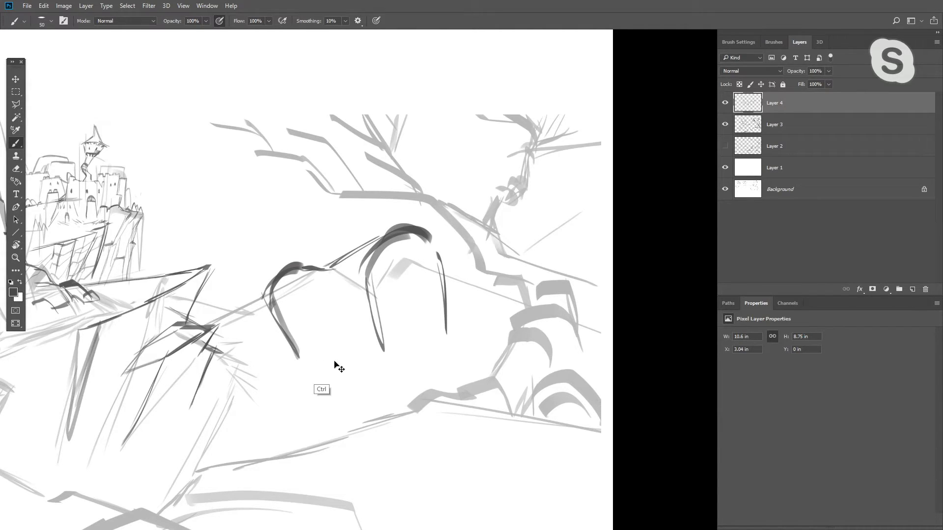
# Lasso the carriage outline, cut it onto its own new layer and move it down towards the foreground slope
pyautogui.moveTo(386, 355)
pyautogui.mouseDown()
pyautogui.moveTo(392, 372)
pyautogui.moveTo(386, 364)
pyautogui.mouseUp()
pyautogui.hotkey('ctrl', 'alt', 'z')
pyautogui.press('l')
pyautogui.click(486, 343)
pyautogui.click(310, 390)
pyautogui.click(233, 313)
pyautogui.click(256, 226)
pyautogui.click(438, 189)
pyautogui.click(484, 341)
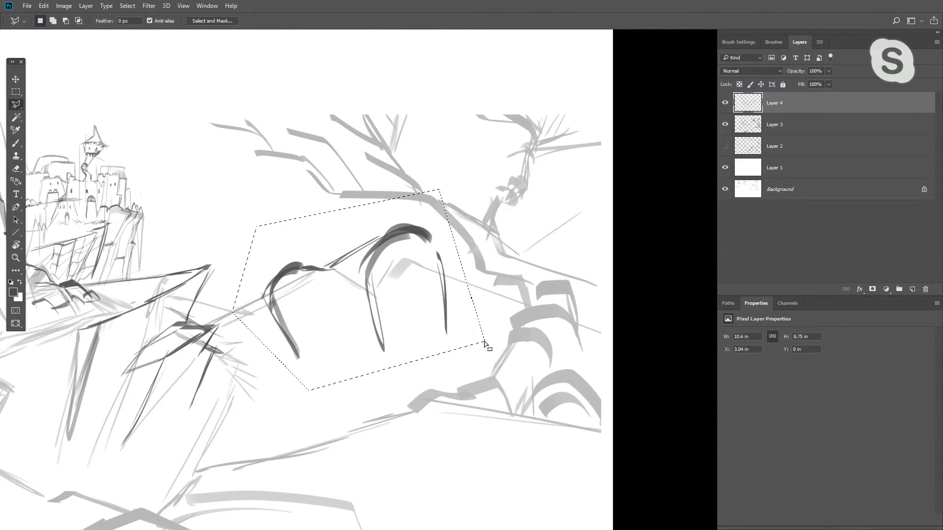
pyautogui.hotkey('ctrl', 'shift', 'j')
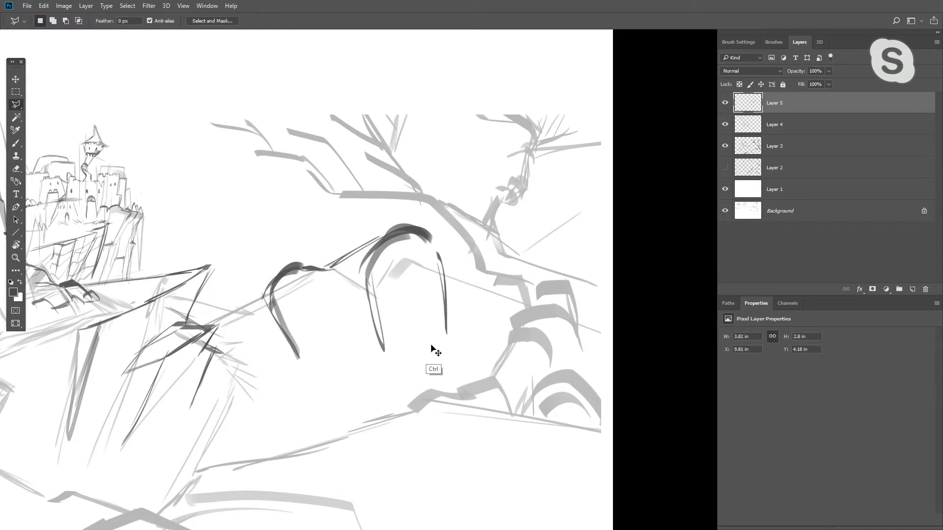
pyautogui.moveTo(375, 322); pyautogui.dragTo(386, 364)
# Set the brush to 60 and draw the carriage's base line, a large oval wheel and a slanted rear sill
pyautogui.press('b')
pyautogui.moveTo(306, 401)
pyautogui.mouseDown()
pyautogui.moveTo(388, 397)
pyautogui.moveTo(358, 408)
pyautogui.moveTo(347, 388)
pyautogui.moveTo(368, 401)
pyautogui.moveTo(381, 457)
pyautogui.moveTo(365, 428)
pyautogui.mouseUp()
pyautogui.hotkey('ctrl', 'z')
pyautogui.press('[')
pyautogui.hotkey('ctrl', 'z')
pyautogui.hotkey('ctrl', 'z')
pyautogui.moveTo(343, 385)
pyautogui.mouseDown()
pyautogui.moveTo(376, 452)
pyautogui.moveTo(370, 372)
pyautogui.moveTo(388, 457)
pyautogui.mouseUp()
pyautogui.hotkey('ctrl', 'z')
pyautogui.moveTo(457, 376)
pyautogui.mouseDown()
pyautogui.moveTo(415, 397)
pyautogui.moveTo(407, 426)
pyautogui.moveTo(457, 396)
pyautogui.mouseUp()
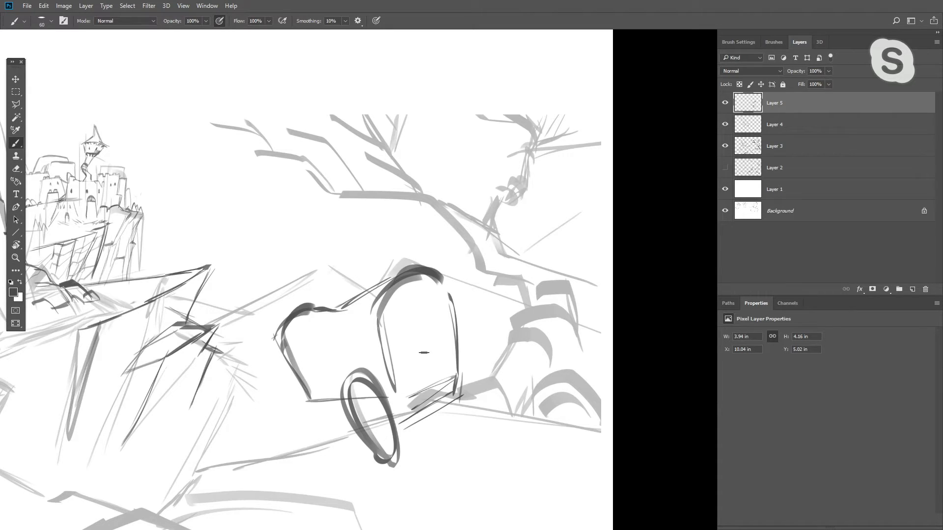
# Draw the carriage's rear door with a slanted crossbar, a lower panel and an arched side frame
pyautogui.moveTo(385, 367)
pyautogui.mouseDown()
pyautogui.moveTo(449, 347)
pyautogui.moveTo(391, 374)
pyautogui.moveTo(414, 392)
pyautogui.mouseUp()
pyautogui.hotkey('ctrl', 'z')
pyautogui.moveTo(395, 362); pyautogui.dragTo(411, 404)
pyautogui.moveTo(391, 366); pyautogui.dragTo(401, 387)
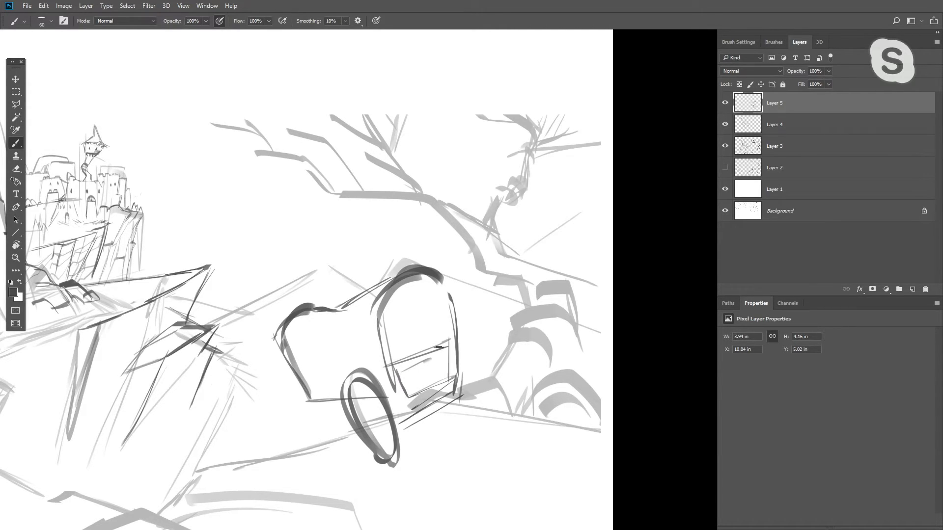
pyautogui.moveTo(441, 347)
pyautogui.mouseDown()
pyautogui.moveTo(446, 375)
pyautogui.moveTo(447, 314)
pyautogui.mouseUp()
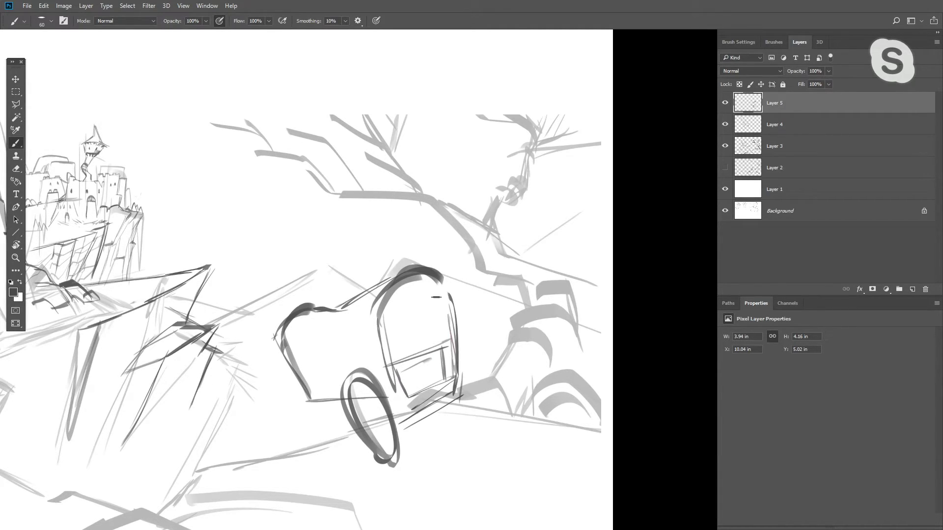
pyautogui.moveTo(384, 315)
pyautogui.mouseDown()
pyautogui.moveTo(422, 294)
pyautogui.moveTo(439, 349)
pyautogui.mouseUp()
pyautogui.hotkey('ctrl', 'alt', 'z')
pyautogui.moveTo(424, 296); pyautogui.dragTo(438, 347)
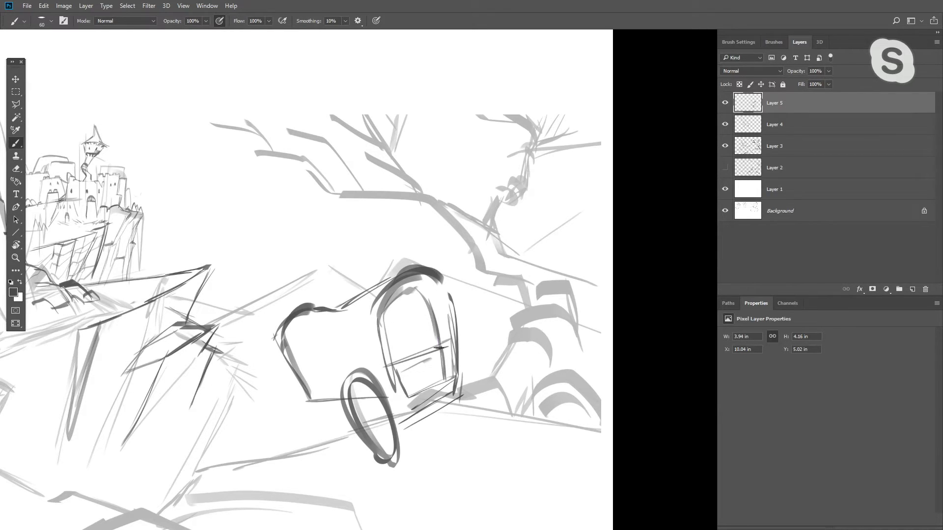
# Draw a small oval window in the upper part of the carriage door with a finer brush
pyautogui.moveTo(410, 307); pyautogui.dragTo(412, 341)
pyautogui.hotkey('ctrl', 'z')
pyautogui.click(413, 344)
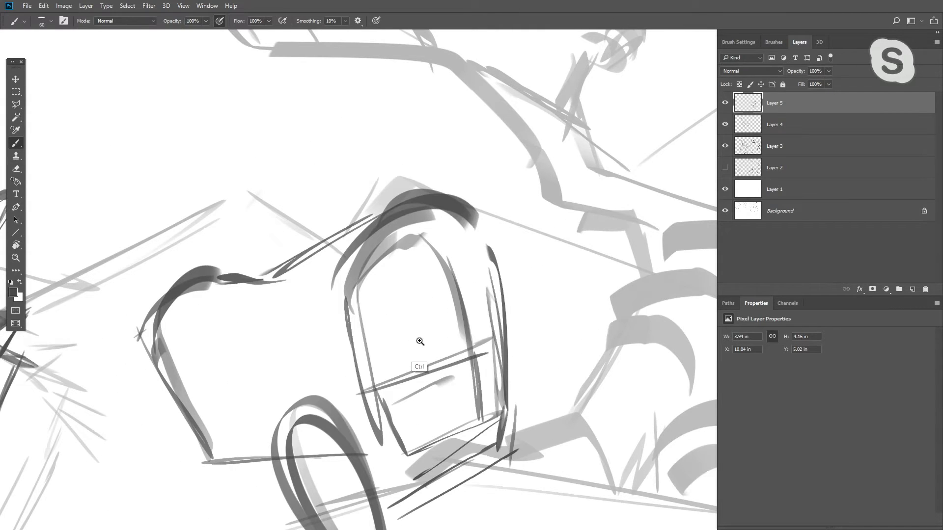
pyautogui.click(420, 341)
pyautogui.press('[')
pyautogui.press('[')
pyautogui.press('[')
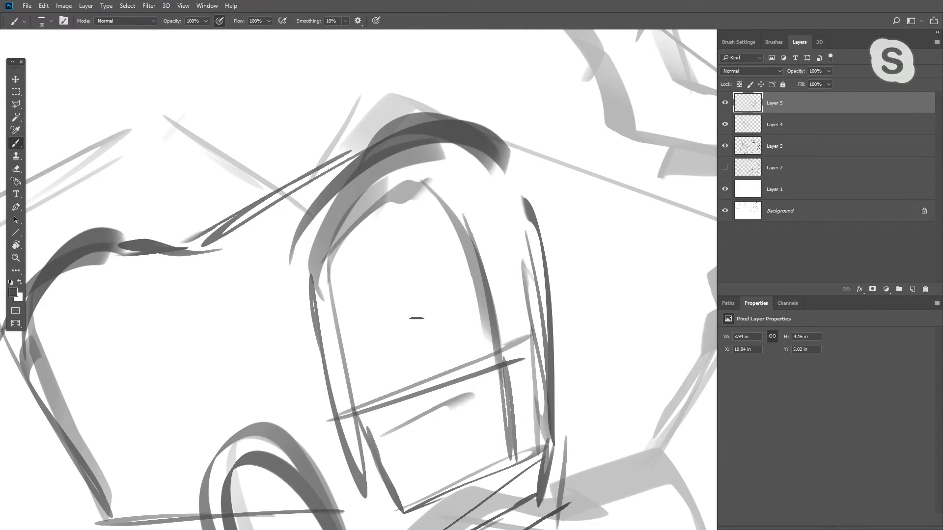
pyautogui.press('[')
pyautogui.moveTo(444, 303)
pyautogui.mouseDown()
pyautogui.moveTo(375, 294)
pyautogui.moveTo(416, 280)
pyautogui.mouseUp()
pyautogui.hotkey('ctrl', 'z')
pyautogui.moveTo(402, 241)
pyautogui.mouseDown()
pyautogui.moveTo(441, 288)
pyautogui.moveTo(414, 301)
pyautogui.moveTo(425, 326)
pyautogui.mouseUp()
pyautogui.hotkey('ctrl', 'z')
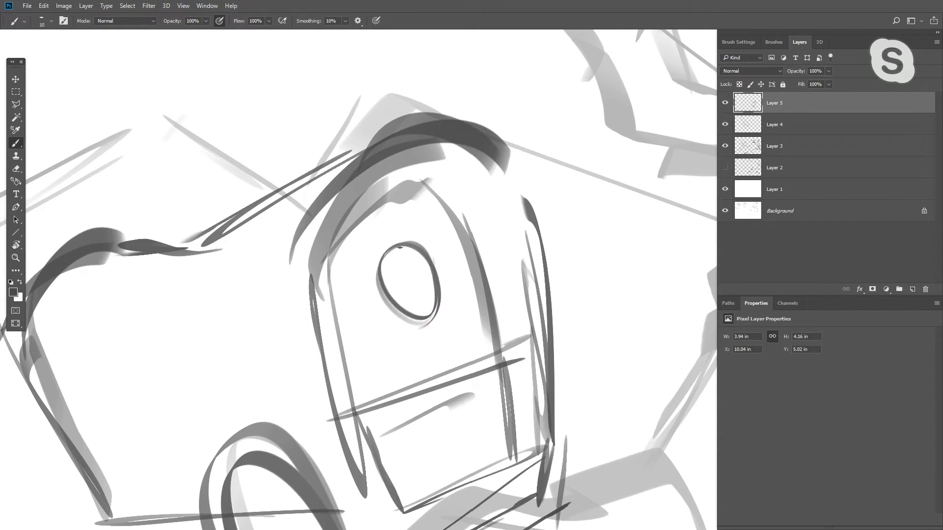
# Thicken the carriage's rear roof arch and add stepped, overhanging dark edges along its far side with brush size 20
pyautogui.press('[')
pyautogui.moveTo(316, 264); pyautogui.dragTo(362, 175)
pyautogui.moveTo(298, 245); pyautogui.dragTo(349, 184)
pyautogui.moveTo(247, 251); pyautogui.dragTo(349, 185)
pyautogui.moveTo(275, 232); pyautogui.dragTo(454, 105)
pyautogui.moveTo(383, 157)
pyautogui.mouseDown()
pyautogui.moveTo(501, 121)
pyautogui.moveTo(508, 159)
pyautogui.moveTo(450, 179)
pyautogui.moveTo(533, 141)
pyautogui.mouseUp()
pyautogui.moveTo(455, 215)
pyautogui.mouseDown()
pyautogui.moveTo(551, 177)
pyautogui.moveTo(456, 215)
pyautogui.mouseUp()
pyautogui.moveTo(455, 215); pyautogui.dragTo(556, 175)
pyautogui.moveTo(520, 154); pyautogui.dragTo(560, 175)
pyautogui.moveTo(469, 239); pyautogui.dragTo(545, 228)
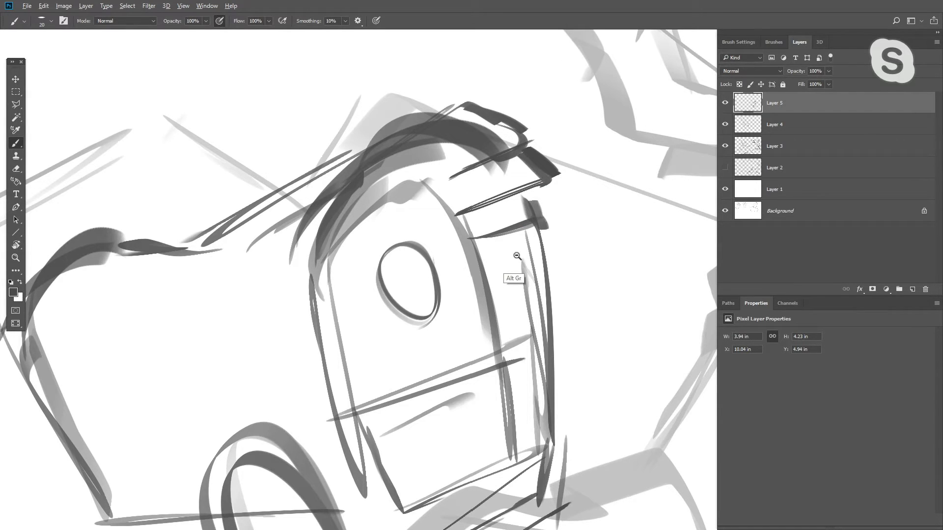
# Divide the carriage's side with curved ribs, a diagonal brace and a horizontal line between the two roof arches
pyautogui.keyDown('ctrl'); pyautogui.keyDown('alt'); pyautogui.click(517, 256); pyautogui.keyUp('alt'); pyautogui.keyUp('ctrl')
pyautogui.keyDown('ctrl'); pyautogui.keyDown('alt'); pyautogui.click(506, 265); pyautogui.keyUp('alt'); pyautogui.keyUp('ctrl')
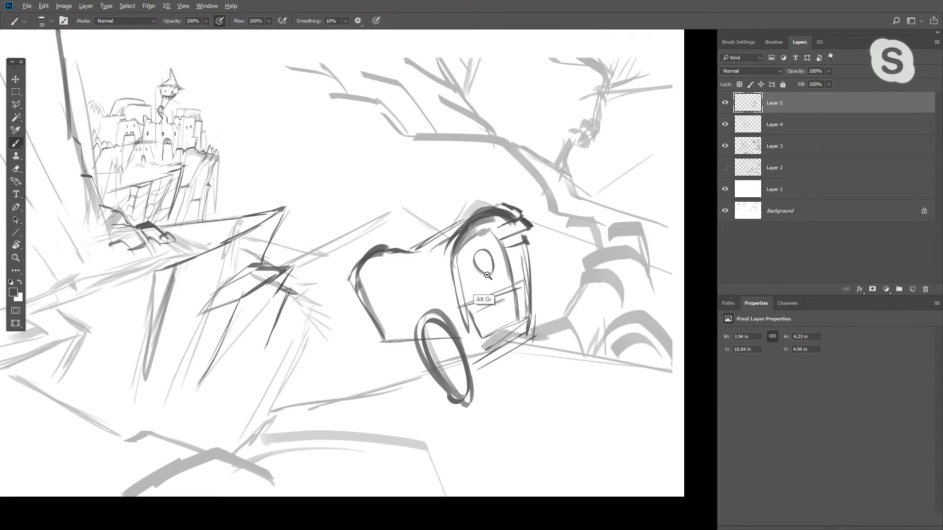
pyautogui.keyDown('ctrl'); pyautogui.keyDown('alt'); pyautogui.click(469, 288); pyautogui.keyUp('alt'); pyautogui.keyUp('ctrl')
pyautogui.keyDown('ctrl'); pyautogui.click(469, 288); pyautogui.keyUp('ctrl')
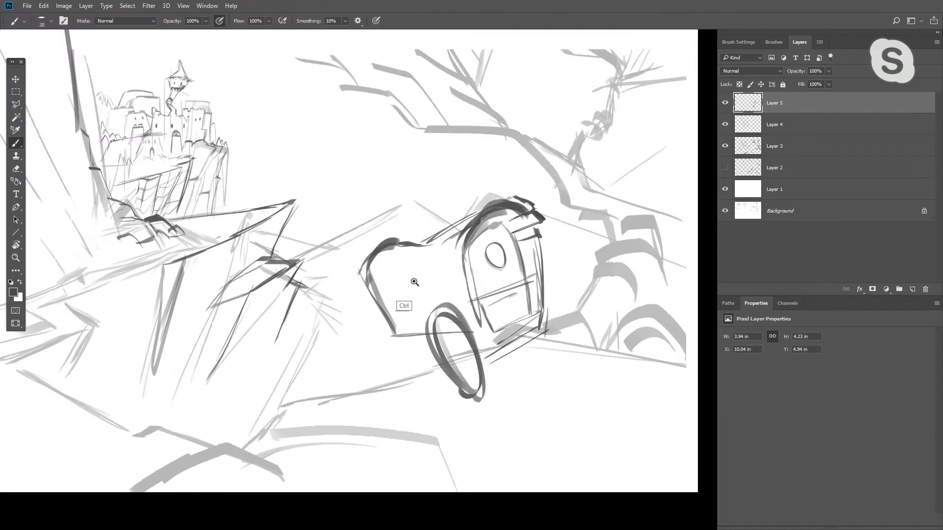
pyautogui.keyDown('ctrl'); pyautogui.click(422, 273); pyautogui.keyUp('ctrl')
pyautogui.moveTo(435, 229); pyautogui.dragTo(427, 282)
pyautogui.moveTo(410, 233); pyautogui.dragTo(401, 281)
pyautogui.moveTo(402, 282)
pyautogui.mouseDown()
pyautogui.moveTo(431, 337)
pyautogui.moveTo(450, 326)
pyautogui.mouseUp()
pyautogui.moveTo(417, 271); pyautogui.dragTo(474, 223)
pyautogui.moveTo(491, 265); pyautogui.dragTo(420, 286)
pyautogui.moveTo(477, 225)
pyautogui.mouseDown()
pyautogui.moveTo(477, 273)
pyautogui.moveTo(479, 244)
pyautogui.mouseUp()
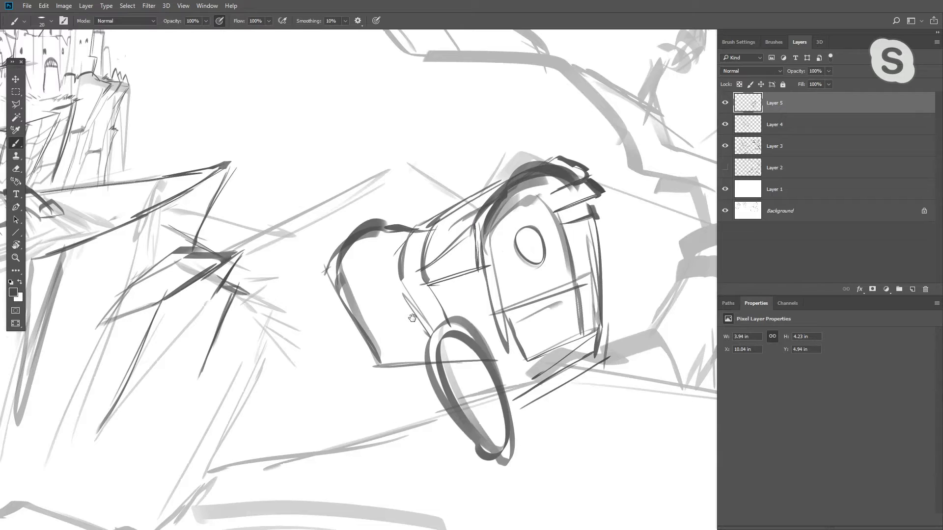
# Add thick dark slats and a thin cross line to the carriage's front end beneath the smaller arch
pyautogui.moveTo(412, 318); pyautogui.dragTo(436, 336)
pyautogui.moveTo(362, 311)
pyautogui.mouseDown()
pyautogui.moveTo(444, 313)
pyautogui.moveTo(364, 292)
pyautogui.mouseUp()
pyautogui.moveTo(361, 290)
pyautogui.mouseDown()
pyautogui.moveTo(420, 291)
pyautogui.moveTo(368, 257)
pyautogui.mouseUp()
pyautogui.moveTo(369, 253)
pyautogui.mouseDown()
pyautogui.moveTo(415, 263)
pyautogui.moveTo(407, 238)
pyautogui.mouseUp()
pyautogui.press('[')
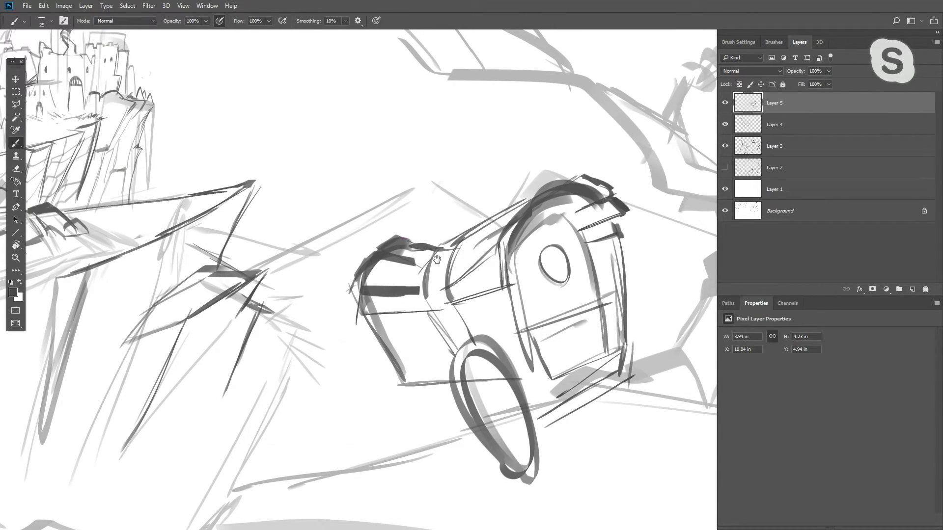
# Draw the wheel's oval hub, the undercarriage lines and a shaft reaching forward from the carriage's base
pyautogui.keyDown('alt'); pyautogui.click(442, 273); pyautogui.keyUp('alt')
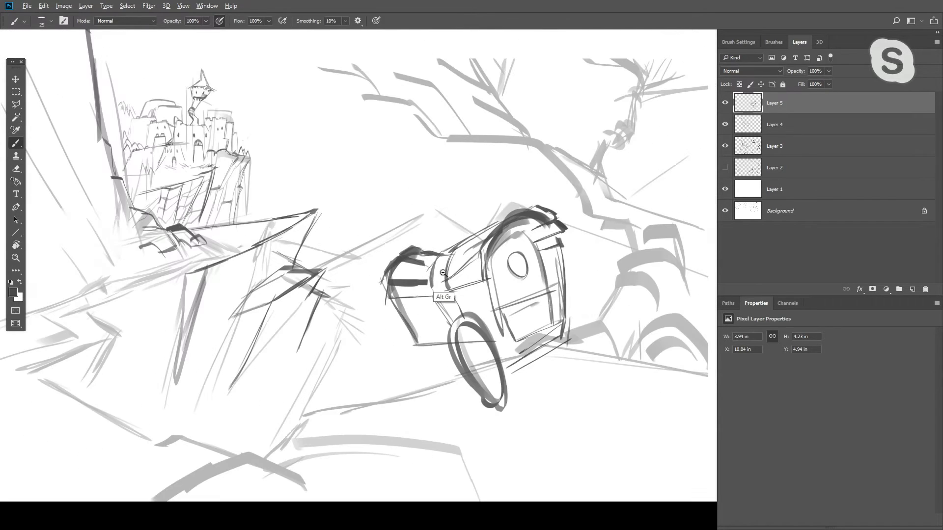
pyautogui.moveTo(443, 273); pyautogui.dragTo(549, 279)
pyautogui.moveTo(449, 306)
pyautogui.mouseDown()
pyautogui.moveTo(339, 289)
pyautogui.moveTo(373, 296)
pyautogui.moveTo(452, 345)
pyautogui.mouseUp()
pyautogui.moveTo(417, 323); pyautogui.dragTo(461, 313)
pyautogui.moveTo(444, 334)
pyautogui.mouseDown()
pyautogui.moveTo(475, 331)
pyautogui.moveTo(470, 350)
pyautogui.mouseUp()
pyautogui.hotkey('ctrl', 'z')
pyautogui.moveTo(511, 320); pyautogui.dragTo(515, 346)
pyautogui.moveTo(462, 337); pyautogui.dragTo(478, 361)
pyautogui.moveTo(417, 306); pyautogui.dragTo(360, 325)
pyautogui.moveTo(305, 293); pyautogui.dragTo(296, 383)
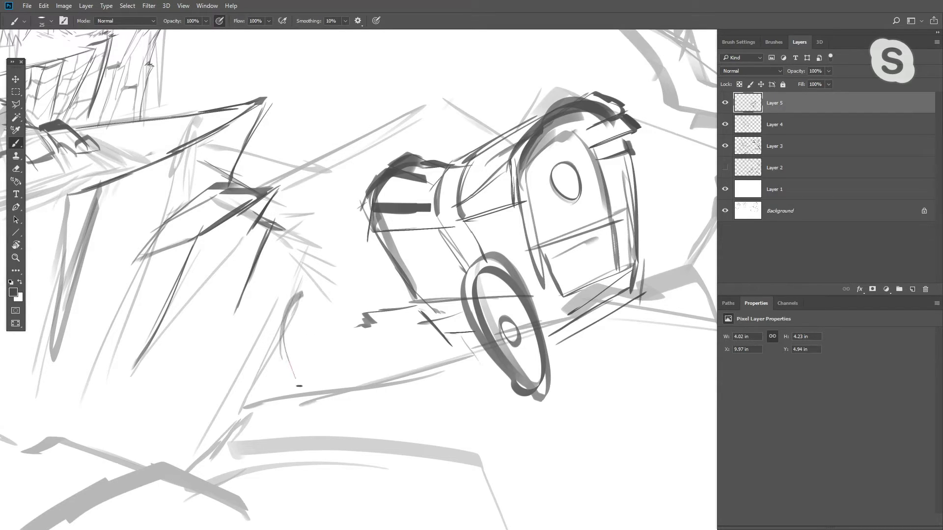
pyautogui.hotkey('ctrl', 'z')
pyautogui.moveTo(268, 330); pyautogui.dragTo(350, 401)
pyautogui.hotkey('ctrl', 'z')
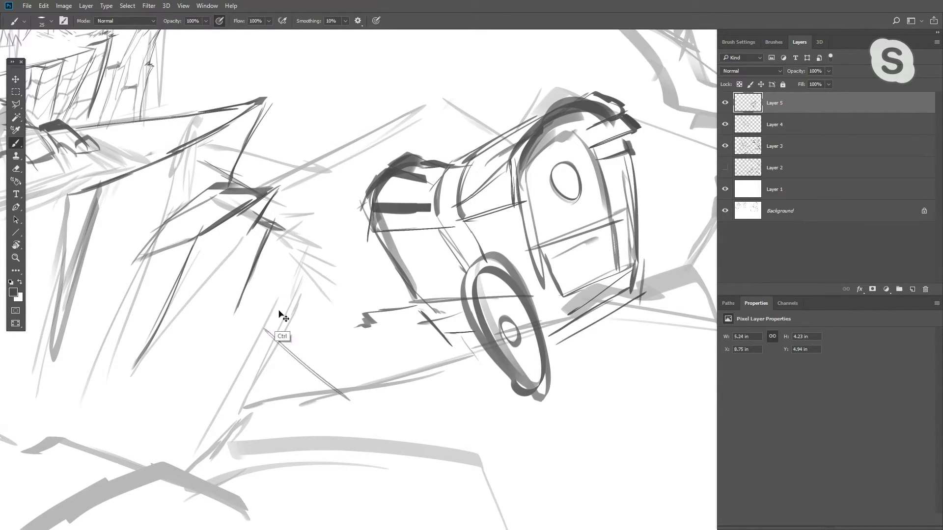
pyautogui.hotkey('ctrl', 'z')
pyautogui.moveTo(281, 328)
pyautogui.mouseDown()
pyautogui.moveTo(266, 294)
pyautogui.moveTo(278, 274)
pyautogui.mouseUp()
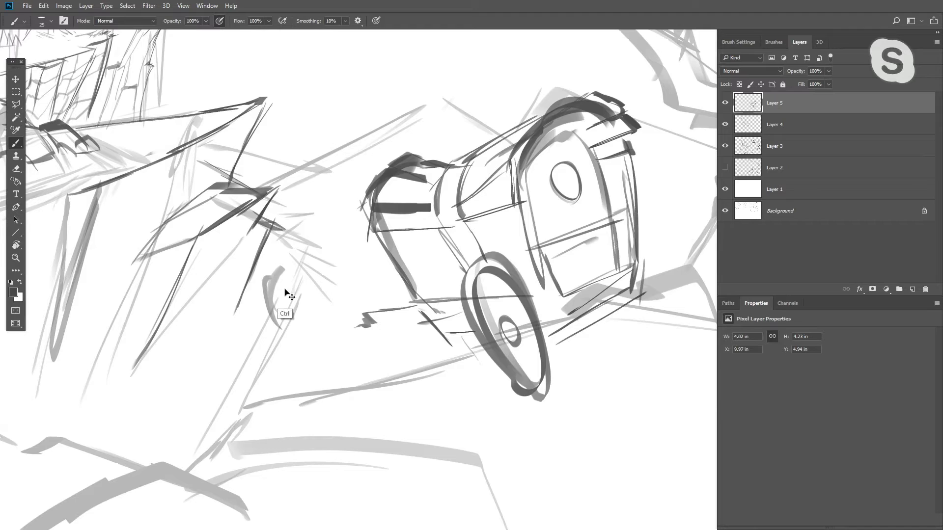
pyautogui.hotkey('ctrl', 'z')
# Draw a draft animal's rounded rump as a dark arc before the carriage, with short vertical lines at its back
pyautogui.moveTo(327, 322); pyautogui.dragTo(379, 273)
pyautogui.moveTo(336, 311)
pyautogui.mouseDown()
pyautogui.moveTo(378, 267)
pyautogui.moveTo(390, 271)
pyautogui.moveTo(378, 276)
pyautogui.moveTo(388, 272)
pyautogui.mouseUp()
pyautogui.hotkey('ctrl', 'z')
pyautogui.hotkey('ctrl', 'z')
pyautogui.moveTo(378, 276)
pyautogui.mouseDown()
pyautogui.moveTo(336, 304)
pyautogui.moveTo(345, 317)
pyautogui.moveTo(375, 275)
pyautogui.mouseUp()
pyautogui.hotkey('ctrl', 'z')
pyautogui.hotkey('ctrl', 'z')
pyautogui.moveTo(334, 325); pyautogui.dragTo(377, 274)
pyautogui.moveTo(376, 275); pyautogui.dragTo(396, 344)
pyautogui.hotkey('ctrl', 'alt', 'z')
pyautogui.hotkey('ctrl', 'alt', 'z')
pyautogui.hotkey('ctrl', 'alt', 'z')
pyautogui.moveTo(386, 280); pyautogui.dragTo(388, 330)
pyautogui.moveTo(395, 295); pyautogui.dragTo(395, 331)
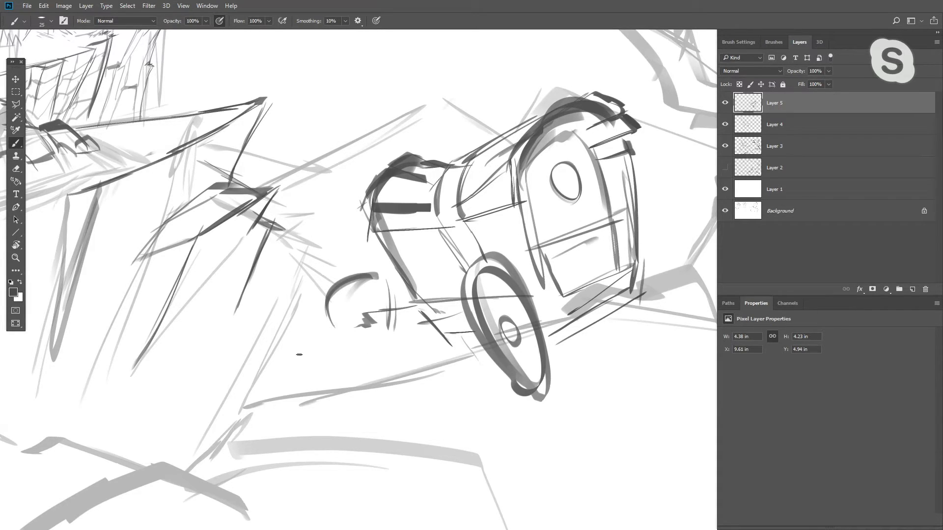
# Sketch small, dark angular shapes for the animal's front end ahead of the rump arc
pyautogui.moveTo(314, 290)
pyautogui.mouseDown()
pyautogui.moveTo(290, 342)
pyautogui.moveTo(286, 317)
pyautogui.moveTo(314, 301)
pyautogui.mouseUp()
pyautogui.moveTo(247, 286)
pyautogui.mouseDown()
pyautogui.moveTo(304, 298)
pyautogui.moveTo(256, 319)
pyautogui.mouseUp()
pyautogui.moveTo(252, 293)
pyautogui.mouseDown()
pyautogui.moveTo(262, 321)
pyautogui.moveTo(283, 328)
pyautogui.mouseUp()
pyautogui.moveTo(240, 287)
pyautogui.mouseDown()
pyautogui.moveTo(270, 294)
pyautogui.moveTo(245, 319)
pyautogui.moveTo(302, 297)
pyautogui.mouseUp()
pyautogui.hotkey('ctrl', 'z')
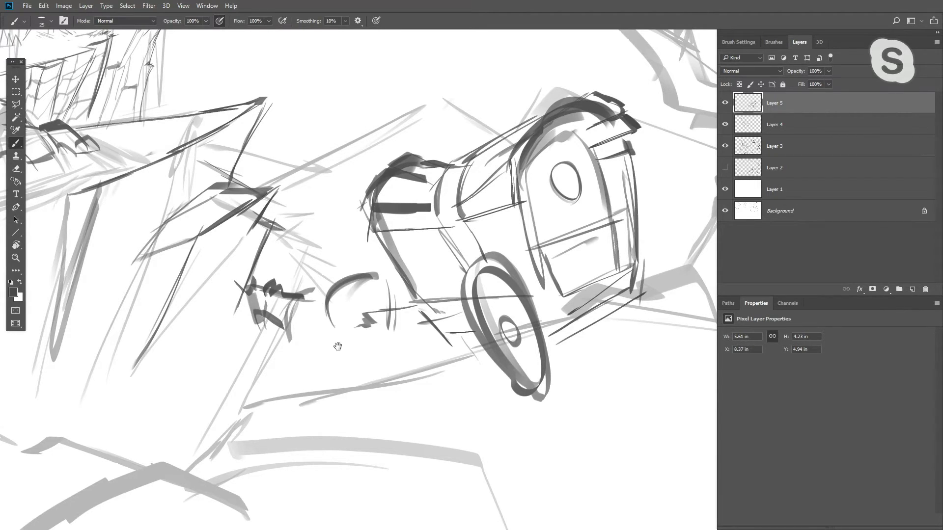
# Sketch the draft animal's hind legs and underside with thin angular lines below the rump arc
pyautogui.moveTo(337, 346)
pyautogui.mouseDown()
pyautogui.moveTo(342, 296)
pyautogui.moveTo(340, 339)
pyautogui.moveTo(350, 346)
pyautogui.mouseUp()
pyautogui.moveTo(350, 290)
pyautogui.mouseDown()
pyautogui.moveTo(349, 346)
pyautogui.moveTo(371, 300)
pyautogui.moveTo(412, 321)
pyautogui.mouseUp()
pyautogui.moveTo(387, 278); pyautogui.dragTo(408, 326)
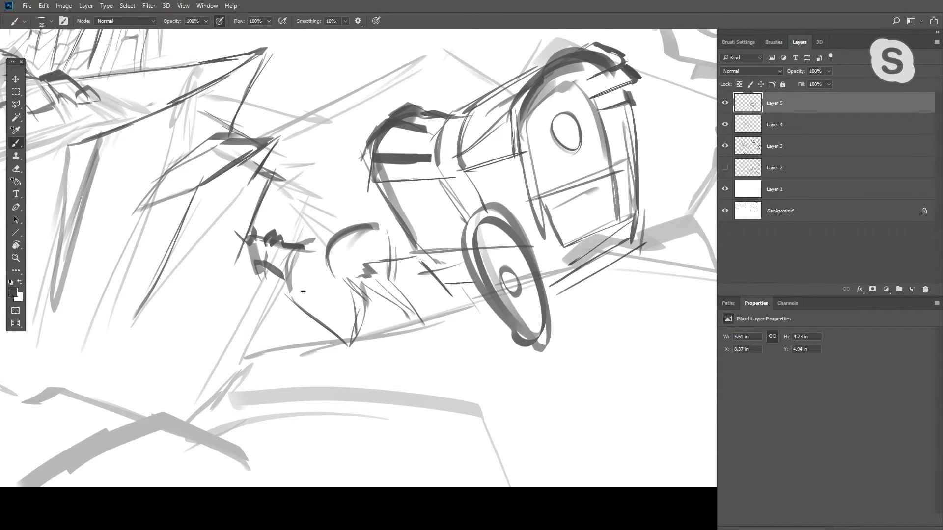
# Sketch the animal's forelegs and a short dark belly curve beneath its body, reworking the leg strokes as needed
pyautogui.hotkey('ctrl', 'z')
pyautogui.moveTo(310, 290); pyautogui.dragTo(350, 343)
pyautogui.moveTo(314, 291); pyautogui.dragTo(352, 350)
pyautogui.hotkey('ctrl', 'z')
pyautogui.moveTo(324, 309)
pyautogui.mouseDown()
pyautogui.moveTo(365, 291)
pyautogui.moveTo(352, 284)
pyautogui.moveTo(358, 317)
pyautogui.moveTo(311, 352)
pyautogui.mouseUp()
pyautogui.hotkey('ctrl', 'alt', 'z')
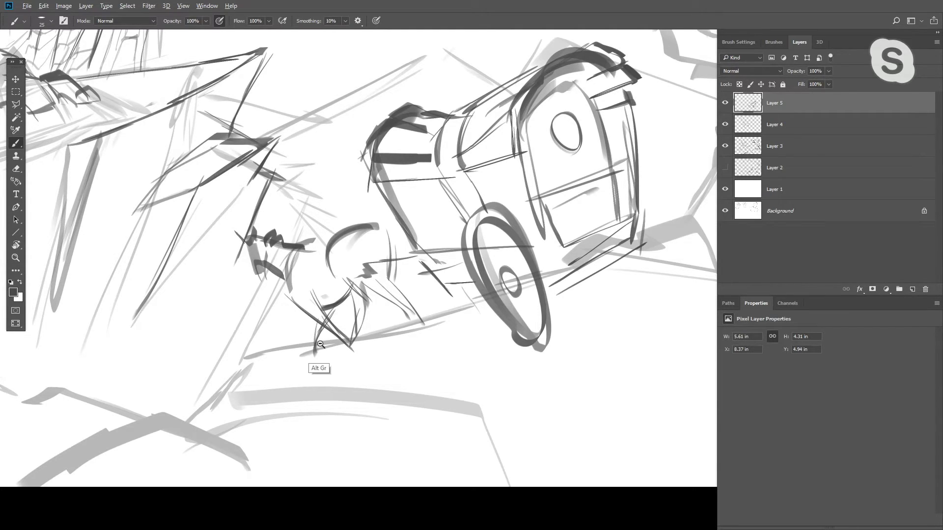
pyautogui.keyDown('ctrl'); pyautogui.keyDown('alt'); pyautogui.click(321, 344); pyautogui.keyUp('alt'); pyautogui.keyUp('ctrl')
pyautogui.moveTo(324, 350); pyautogui.dragTo(298, 384)
pyautogui.moveTo(327, 343); pyautogui.dragTo(358, 339)
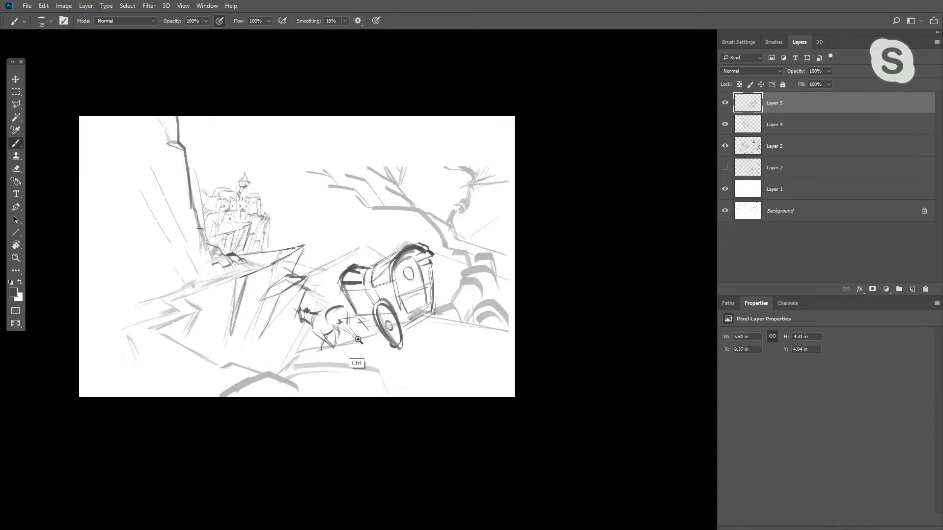
# Draw the carriage's second, far wheel as a small dark arc with thin spokes beneath the rear body
pyautogui.keyDown('ctrl'); pyautogui.click(358, 340); pyautogui.keyUp('ctrl')
pyautogui.keyDown('ctrl'); pyautogui.click(394, 324); pyautogui.keyUp('ctrl')
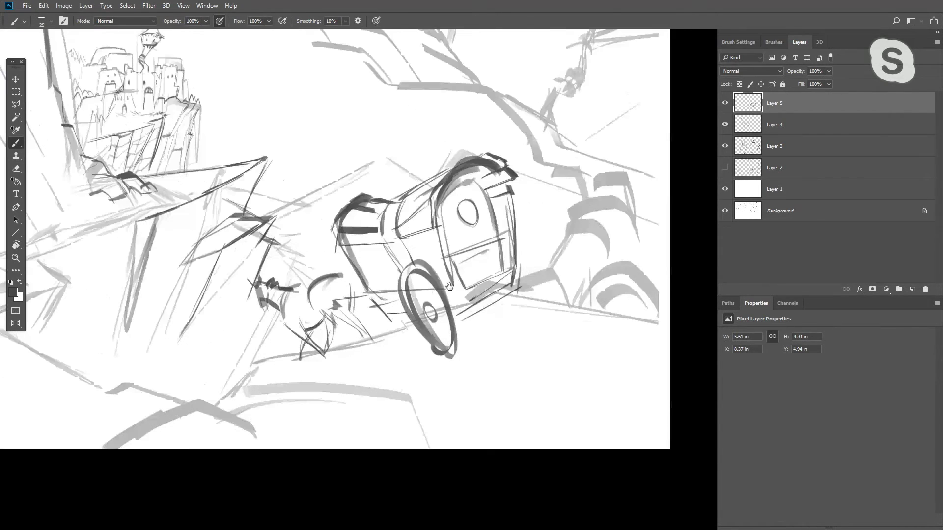
pyautogui.keyDown('ctrl'); pyautogui.click(450, 286); pyautogui.keyUp('ctrl')
pyautogui.moveTo(427, 317); pyautogui.dragTo(372, 339)
pyautogui.moveTo(446, 348)
pyautogui.mouseDown()
pyautogui.moveTo(481, 340)
pyautogui.moveTo(474, 355)
pyautogui.moveTo(489, 339)
pyautogui.moveTo(488, 324)
pyautogui.moveTo(448, 335)
pyautogui.mouseUp()
pyautogui.hotkey('ctrl', 'z')
pyautogui.hotkey('ctrl', 'z')
pyautogui.hotkey('ctrl', 'z')
pyautogui.moveTo(469, 367); pyautogui.dragTo(435, 351)
pyautogui.hotkey('ctrl', 'z')
pyautogui.hotkey('ctrl', 'z')
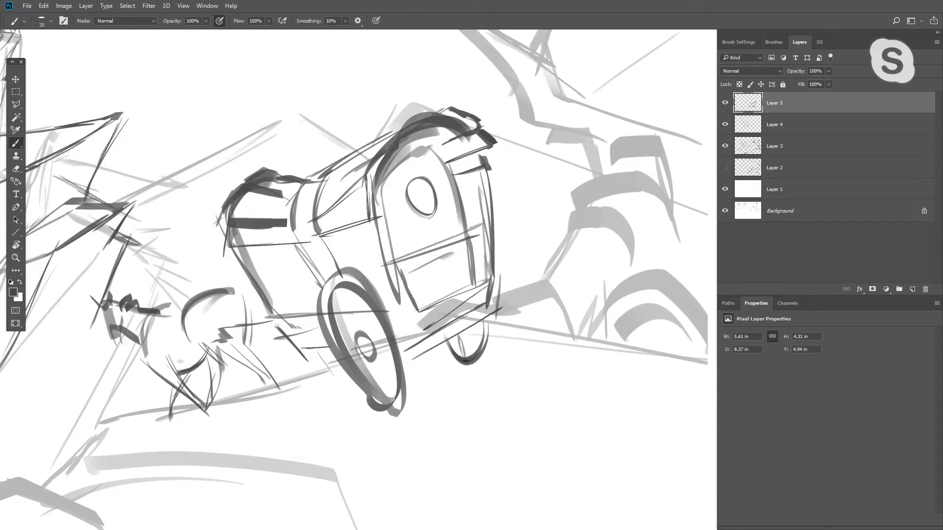
pyautogui.moveTo(462, 327); pyautogui.dragTo(465, 357)
pyautogui.moveTo(464, 330); pyautogui.dragTo(477, 347)
pyautogui.moveTo(455, 311); pyautogui.dragTo(465, 371)
# Add light panel lines and a small angular window frame to the carriage's side above the large wheel
pyautogui.moveTo(271, 360); pyautogui.dragTo(313, 357)
pyautogui.moveTo(284, 356); pyautogui.dragTo(273, 333)
pyautogui.moveTo(350, 348); pyautogui.dragTo(391, 343)
pyautogui.moveTo(371, 315); pyautogui.dragTo(382, 342)
pyautogui.moveTo(337, 319); pyautogui.dragTo(354, 347)
pyautogui.moveTo(340, 321); pyautogui.dragTo(369, 314)
pyautogui.hotkey('ctrl', 'alt', 'space')
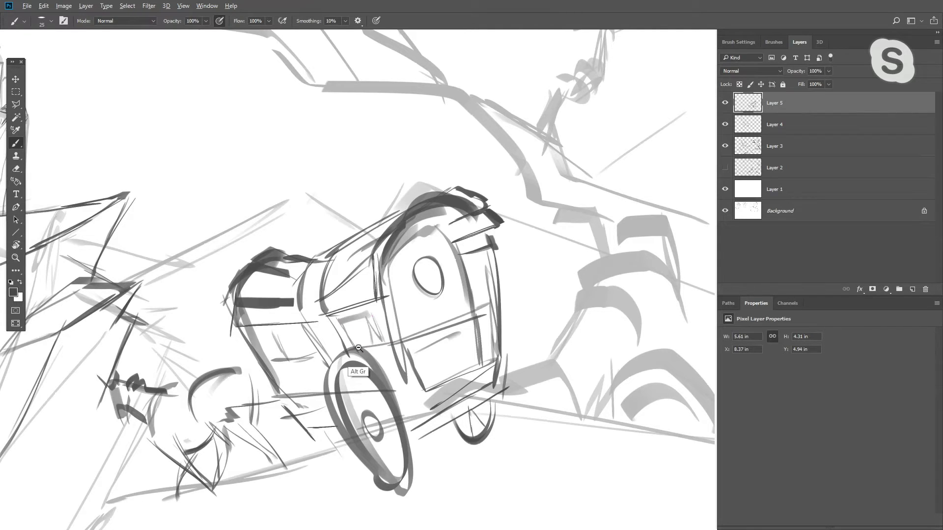
# Enlarge the brush to 35 and add jagged strokes by the animal's forefeet and a dark diagonal ground edge below
pyautogui.keyDown('ctrl'); pyautogui.keyDown('alt'); pyautogui.click(359, 347); pyautogui.keyUp('alt'); pyautogui.keyUp('ctrl')
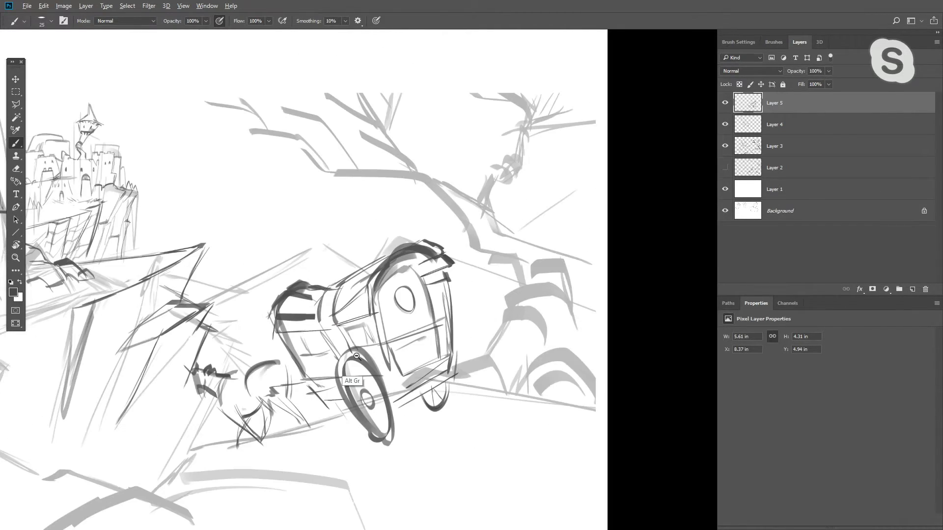
pyautogui.keyDown('ctrl'); pyautogui.keyDown('alt'); pyautogui.click(357, 357); pyautogui.keyUp('alt'); pyautogui.keyUp('ctrl')
pyautogui.keyDown('ctrl'); pyautogui.keyDown('alt'); pyautogui.click(357, 356); pyautogui.keyUp('alt'); pyautogui.keyUp('ctrl')
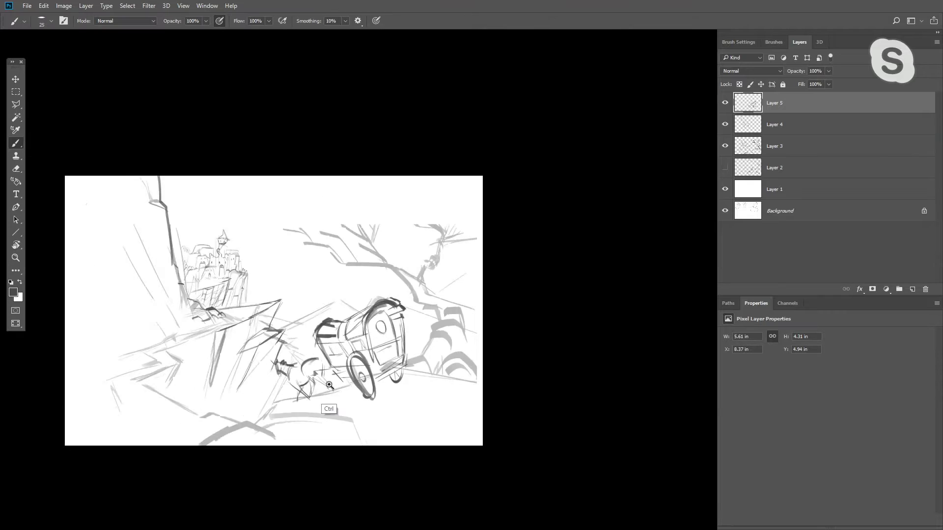
pyautogui.keyDown('ctrl'); pyautogui.click(329, 385); pyautogui.keyUp('ctrl')
pyautogui.moveTo(268, 402); pyautogui.dragTo(377, 324)
pyautogui.keyDown('ctrl'); pyautogui.click(378, 324); pyautogui.keyUp('ctrl')
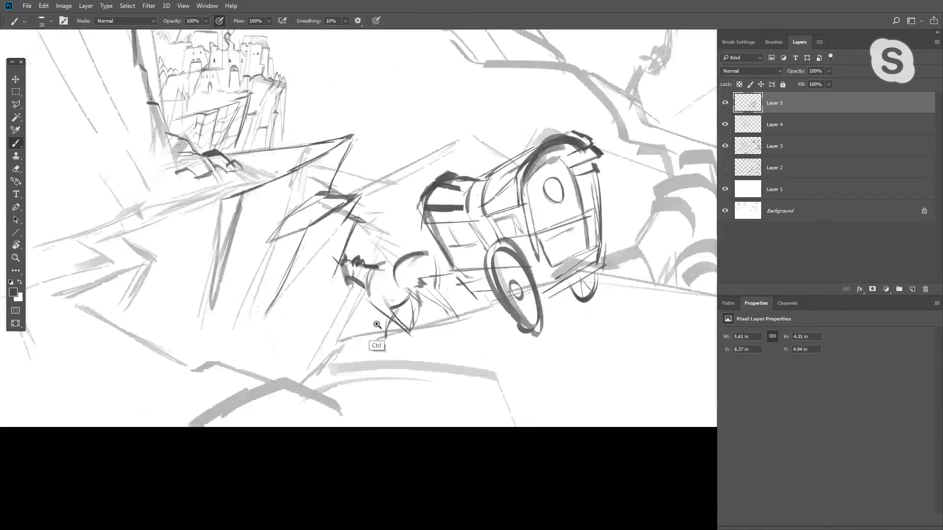
pyautogui.keyDown('ctrl'); pyautogui.click(377, 325); pyautogui.keyUp('ctrl')
pyautogui.press(']')
pyautogui.press(']')
pyautogui.moveTo(257, 423); pyautogui.dragTo(338, 345)
pyautogui.moveTo(311, 359); pyautogui.dragTo(373, 319)
pyautogui.hotkey('ctrl', 'z')
pyautogui.moveTo(271, 416)
pyautogui.mouseDown()
pyautogui.moveTo(339, 340)
pyautogui.moveTo(391, 333)
pyautogui.moveTo(254, 390)
pyautogui.mouseUp()
pyautogui.hotkey('ctrl', 'z')
pyautogui.moveTo(432, 338); pyautogui.dragTo(485, 323)
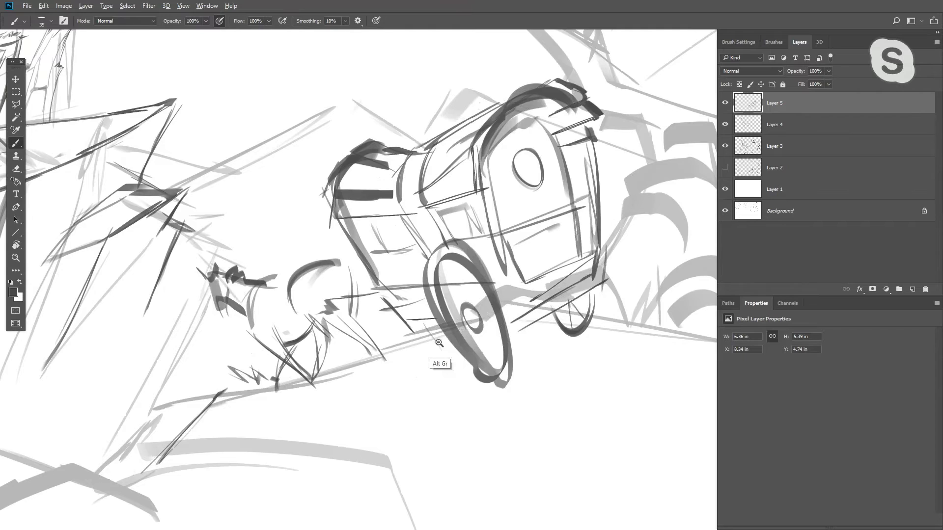
pyautogui.keyDown('ctrl'); pyautogui.keyDown('alt'); pyautogui.click(439, 343); pyautogui.keyUp('alt'); pyautogui.keyUp('ctrl')
pyautogui.hotkey('ctrl', 'z')
pyautogui.keyDown('alt'); pyautogui.click(347, 328); pyautogui.keyUp('alt')
pyautogui.moveTo(355, 301); pyautogui.dragTo(328, 413)
pyautogui.hotkey('ctrl', 'z')
pyautogui.hotkey('ctrl', 'z')
pyautogui.moveTo(350, 309)
pyautogui.mouseDown()
pyautogui.moveTo(326, 413)
pyautogui.moveTo(308, 425)
pyautogui.mouseUp()
pyautogui.hotkey('ctrl', 'z')
pyautogui.hotkey('ctrl', 'z')
pyautogui.moveTo(350, 310); pyautogui.dragTo(297, 437)
pyautogui.hotkey('ctrl', 'alt', 'z')
pyautogui.moveTo(479, 340); pyautogui.dragTo(513, 338)
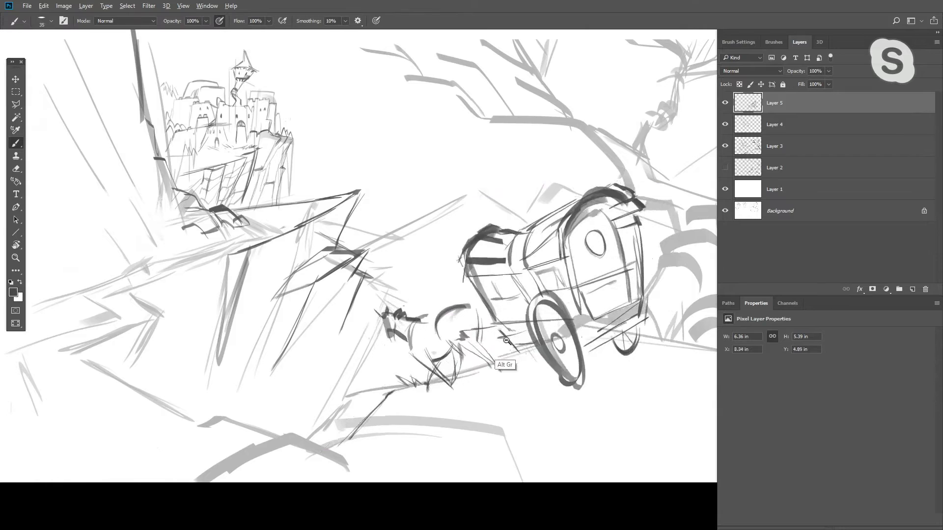
# Transform the carriage-and-animal layer, rotating it slightly and enlarging it to about 11.85 by 7.79 in
pyautogui.keyDown('ctrl'); pyautogui.keyDown('alt'); pyautogui.click(506, 340); pyautogui.keyUp('alt'); pyautogui.keyUp('ctrl')
pyautogui.hotkey('ctrl', 't')
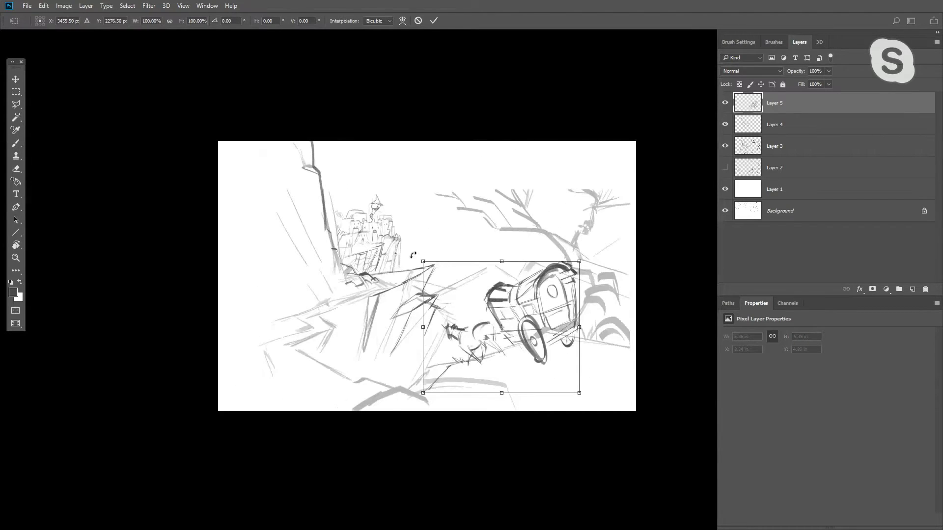
pyautogui.moveTo(407, 249); pyautogui.dragTo(420, 235)
pyautogui.moveTo(588, 273); pyautogui.dragTo(698, 204)
pyautogui.moveTo(513, 272); pyautogui.dragTo(477, 267)
pyautogui.moveTo(614, 231); pyautogui.dragTo(631, 221)
pyautogui.moveTo(526, 295); pyautogui.dragTo(538, 275)
pyautogui.press('Return')
pyautogui.press('b')
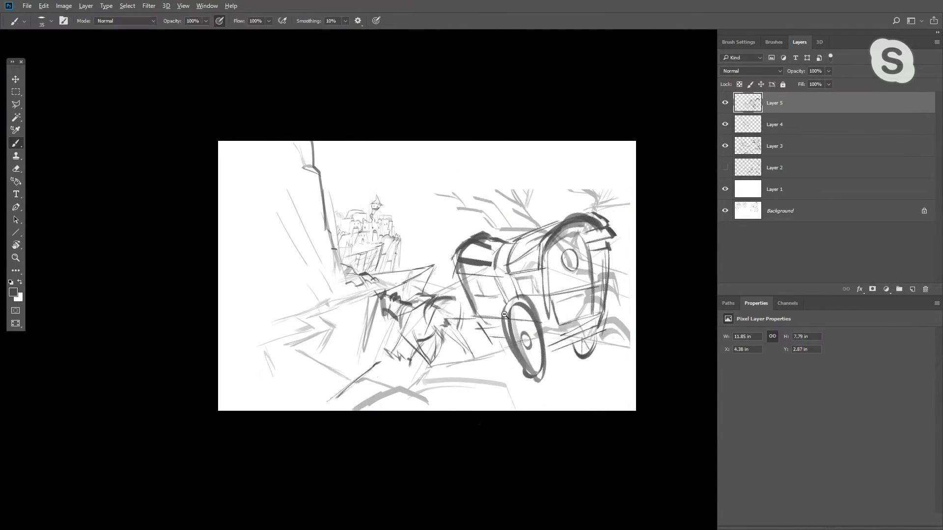
# Reposition the enlarged carriage sketch at about X 4.22 in, Y 2.92 in, and mirror the whole picture horizontally
pyautogui.keyDown('ctrl'); pyautogui.click(504, 314); pyautogui.keyUp('ctrl')
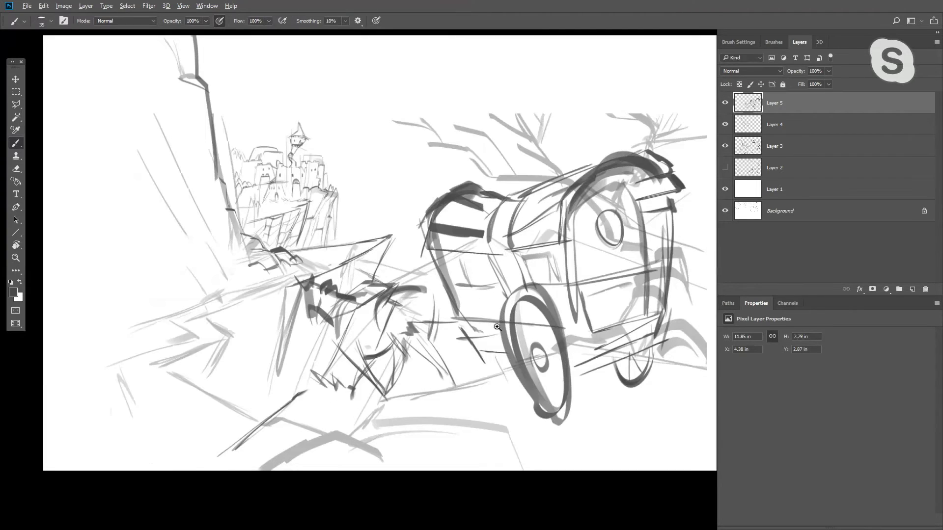
pyautogui.keyDown('ctrl'); pyautogui.click(497, 327); pyautogui.keyUp('ctrl')
pyautogui.moveTo(449, 372); pyautogui.dragTo(451, 377)
pyautogui.keyDown('ctrl'); pyautogui.keyDown('alt'); pyautogui.click(451, 376); pyautogui.keyUp('alt'); pyautogui.keyUp('ctrl')
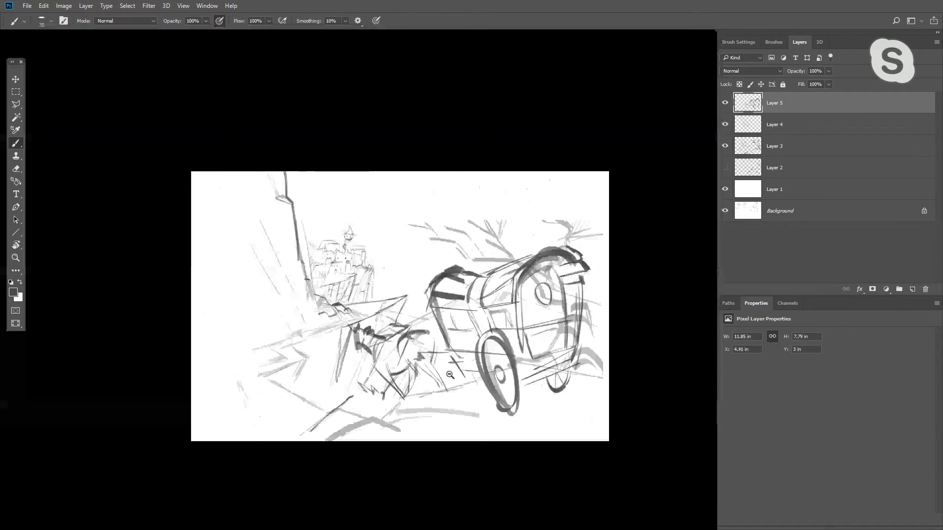
pyautogui.keyDown('ctrl'); pyautogui.click(414, 331); pyautogui.keyUp('ctrl')
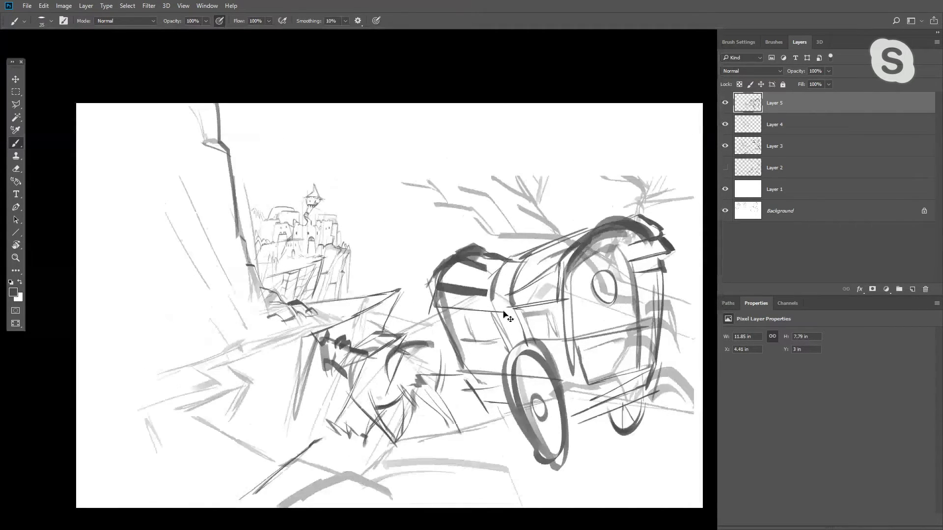
pyautogui.moveTo(505, 316)
pyautogui.mouseDown()
pyautogui.moveTo(496, 287)
pyautogui.moveTo(496, 295)
pyautogui.mouseUp()
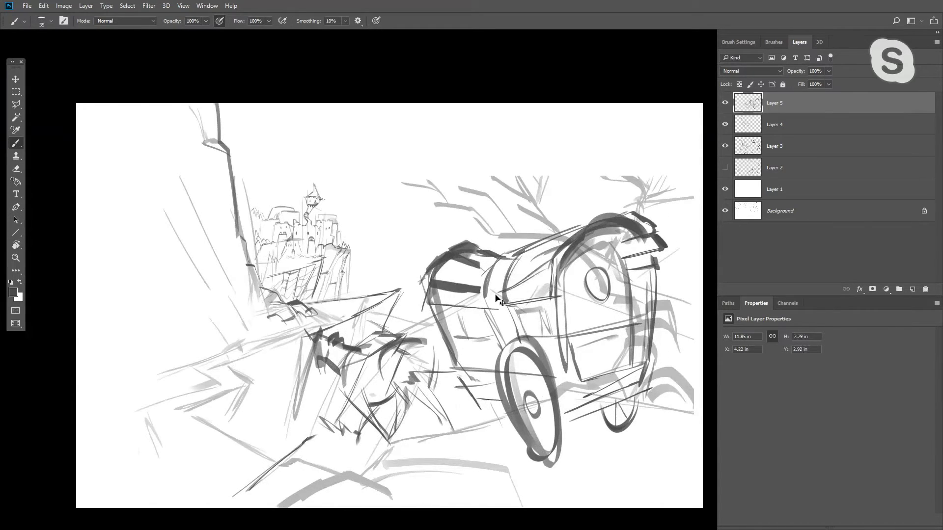
pyautogui.hotkey('ctrl', 'shift', 'h')
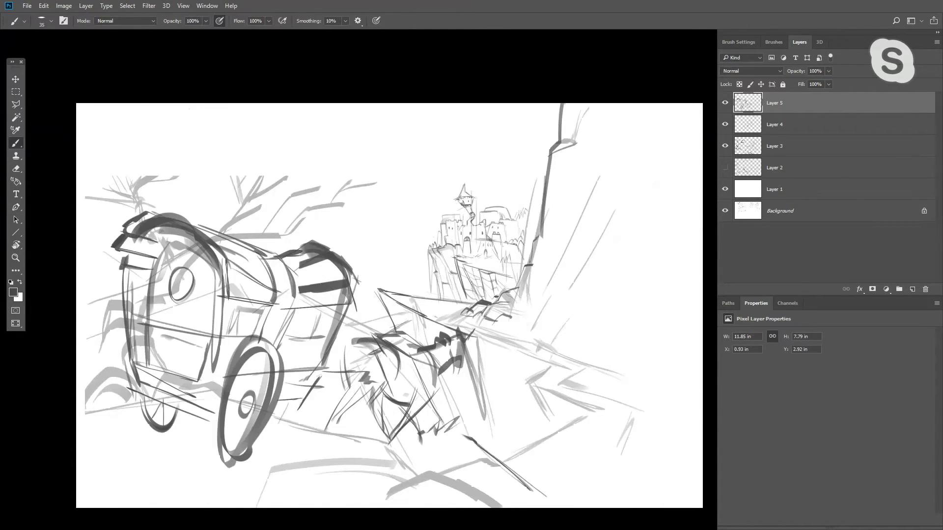
# Draw a dark diagonal ground edge running from behind the animal's legs down to the foreground rock
pyautogui.moveTo(492, 307); pyautogui.dragTo(497, 336)
pyautogui.moveTo(515, 425); pyautogui.dragTo(395, 230)
pyautogui.moveTo(238, 280)
pyautogui.mouseDown()
pyautogui.moveTo(264, 322)
pyautogui.moveTo(288, 295)
pyautogui.moveTo(186, 276)
pyautogui.mouseUp()
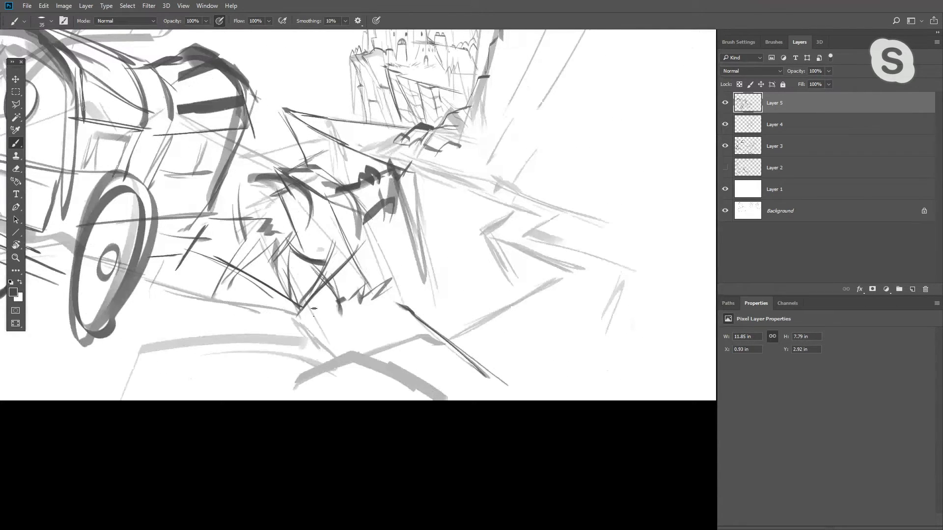
pyautogui.moveTo(308, 306); pyautogui.dragTo(388, 372)
pyautogui.hotkey('ctrl', 'z')
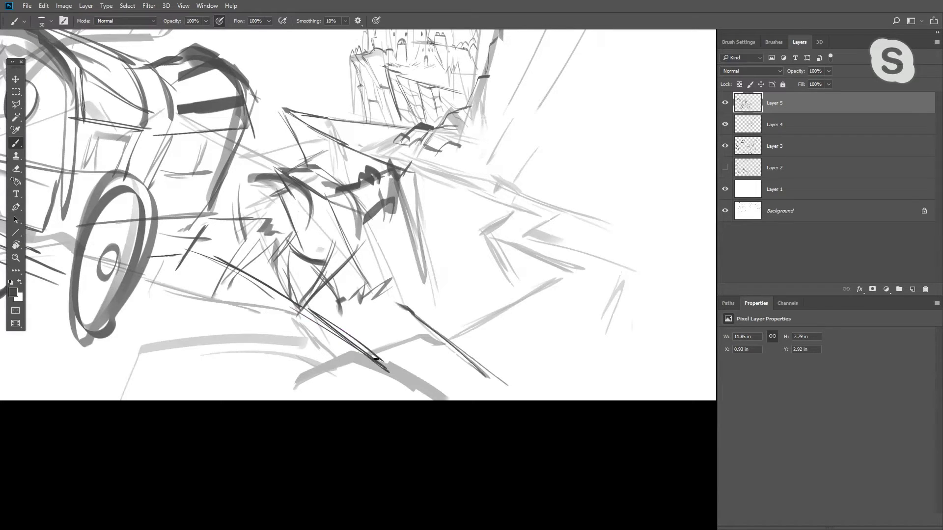
# Erase the old dark diagonal ground line and the jagged strokes around the animal's forefeet
pyautogui.press('e')
pyautogui.moveTo(395, 306); pyautogui.dragTo(455, 338)
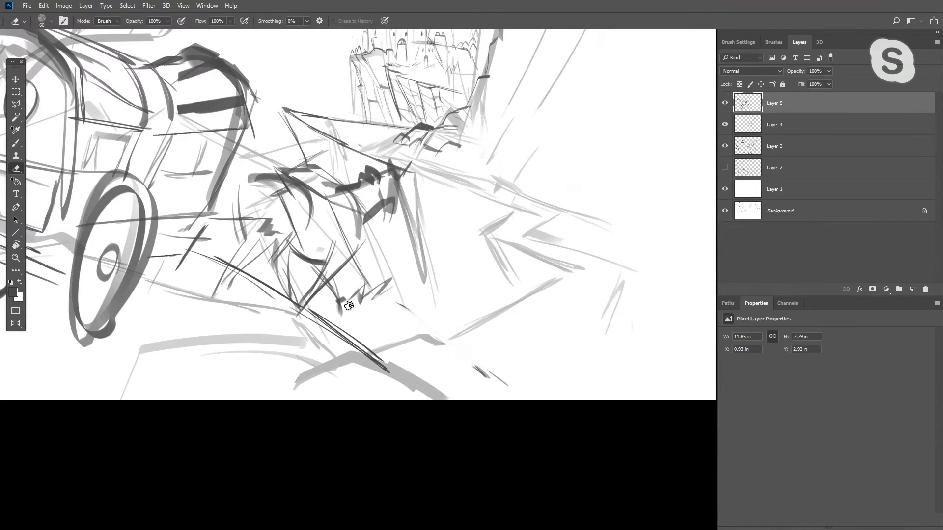
pyautogui.moveTo(495, 377)
pyautogui.mouseDown()
pyautogui.moveTo(375, 288)
pyautogui.moveTo(333, 299)
pyautogui.mouseUp()
pyautogui.press(']')
pyautogui.press(']')
# Outline the cliff's lower rim and its jagged notch in dark angular lines, ending in a long sloping edge
pyautogui.press('b')
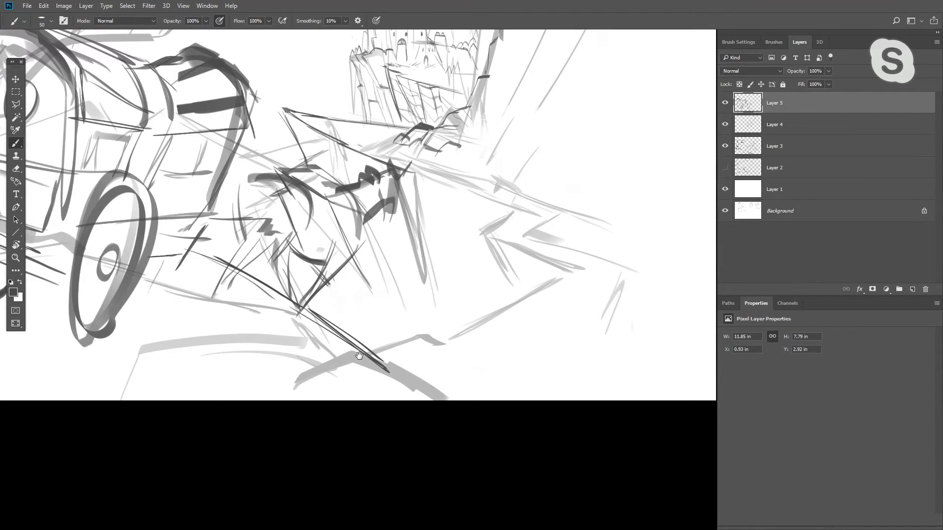
pyautogui.moveTo(359, 355); pyautogui.dragTo(387, 410)
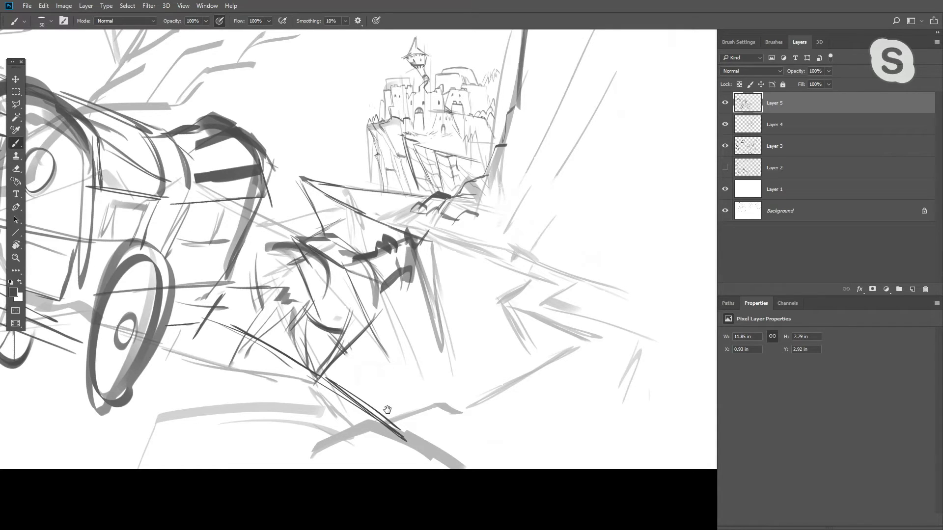
pyautogui.moveTo(387, 410); pyautogui.dragTo(398, 417)
pyautogui.moveTo(375, 445); pyautogui.dragTo(597, 351)
pyautogui.moveTo(510, 316); pyautogui.dragTo(549, 380)
pyautogui.moveTo(513, 315)
pyautogui.mouseDown()
pyautogui.moveTo(534, 321)
pyautogui.moveTo(560, 336)
pyautogui.moveTo(507, 313)
pyautogui.moveTo(559, 332)
pyautogui.mouseUp()
pyautogui.hotkey('ctrl', 'z')
pyautogui.hotkey('ctrl', 'z')
pyautogui.moveTo(560, 331)
pyautogui.mouseDown()
pyautogui.moveTo(546, 339)
pyautogui.moveTo(597, 355)
pyautogui.mouseUp()
pyautogui.hotkey('ctrl', 'z')
pyautogui.moveTo(575, 313); pyautogui.dragTo(703, 348)
pyautogui.hotkey('ctrl', 'z')
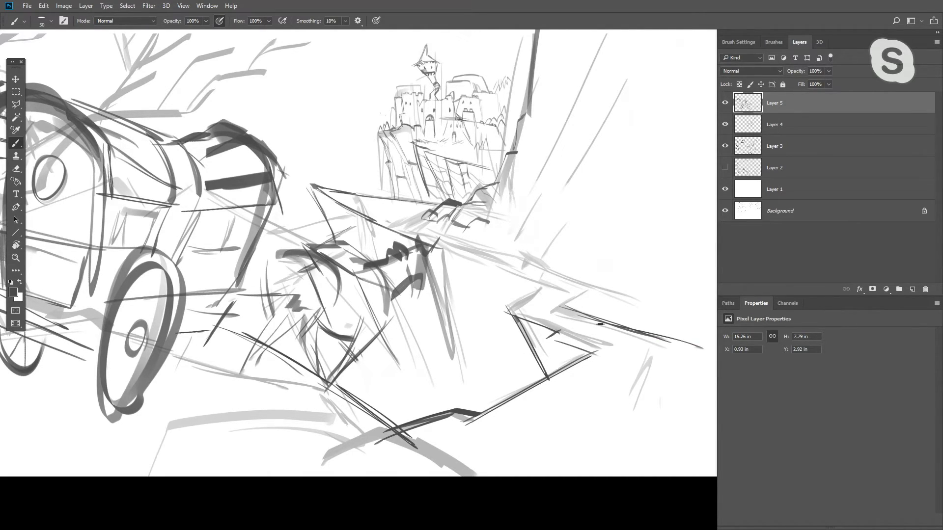
# Extend the jagged cliff edge from the notch up toward the animal's head and add a rounded boulder arc above it
pyautogui.moveTo(600, 324); pyautogui.dragTo(564, 369)
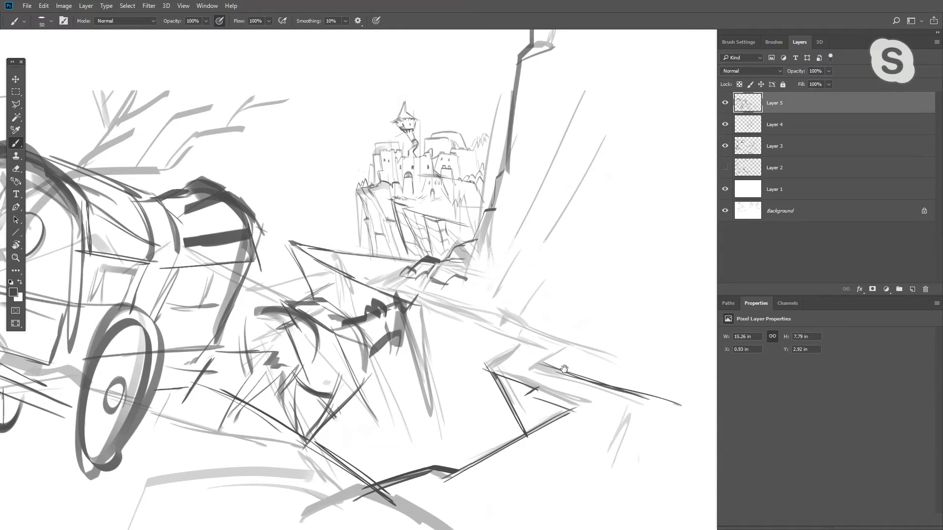
pyautogui.moveTo(564, 369); pyautogui.dragTo(579, 351)
pyautogui.moveTo(484, 354); pyautogui.dragTo(537, 326)
pyautogui.moveTo(494, 352)
pyautogui.mouseDown()
pyautogui.moveTo(539, 327)
pyautogui.moveTo(433, 291)
pyautogui.moveTo(407, 267)
pyautogui.mouseUp()
pyautogui.moveTo(459, 253)
pyautogui.mouseDown()
pyautogui.moveTo(440, 274)
pyautogui.moveTo(516, 294)
pyautogui.mouseUp()
pyautogui.moveTo(501, 295); pyautogui.dragTo(524, 263)
pyautogui.moveTo(513, 269); pyautogui.dragTo(587, 295)
pyautogui.moveTo(509, 293)
pyautogui.mouseDown()
pyautogui.moveTo(582, 317)
pyautogui.moveTo(575, 322)
pyautogui.mouseUp()
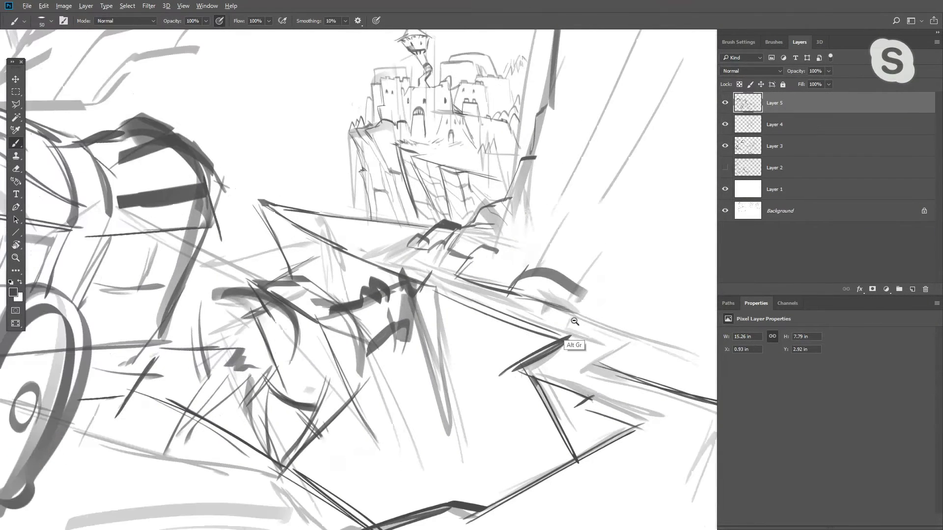
# Draw dark, forked tree branches above the carriage's roof, undoing the last low branch strokes
pyautogui.keyDown('ctrl'); pyautogui.keyDown('alt'); pyautogui.click(574, 321); pyautogui.keyUp('alt'); pyautogui.keyUp('ctrl')
pyautogui.keyDown('ctrl'); pyautogui.click(524, 332); pyautogui.keyUp('ctrl')
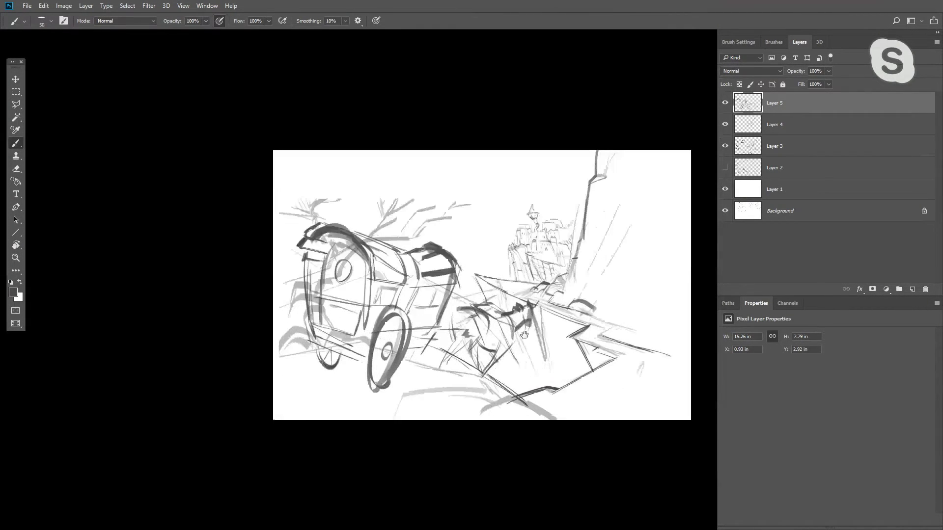
pyautogui.keyDown('ctrl'); pyautogui.click(511, 295); pyautogui.keyUp('ctrl')
pyautogui.keyDown('ctrl'); pyautogui.click(510, 294); pyautogui.keyUp('ctrl')
pyautogui.moveTo(496, 261); pyautogui.dragTo(461, 310)
pyautogui.moveTo(275, 226); pyautogui.dragTo(313, 177)
pyautogui.hotkey('ctrl', 'z')
pyautogui.moveTo(294, 230)
pyautogui.mouseDown()
pyautogui.moveTo(305, 185)
pyautogui.moveTo(299, 204)
pyautogui.mouseUp()
pyautogui.hotkey('ctrl', 'z')
pyautogui.moveTo(290, 169); pyautogui.dragTo(304, 145)
pyautogui.moveTo(304, 144); pyautogui.dragTo(301, 173)
pyautogui.moveTo(304, 217)
pyautogui.mouseDown()
pyautogui.moveTo(333, 143)
pyautogui.moveTo(308, 196)
pyautogui.moveTo(364, 164)
pyautogui.moveTo(352, 155)
pyautogui.mouseUp()
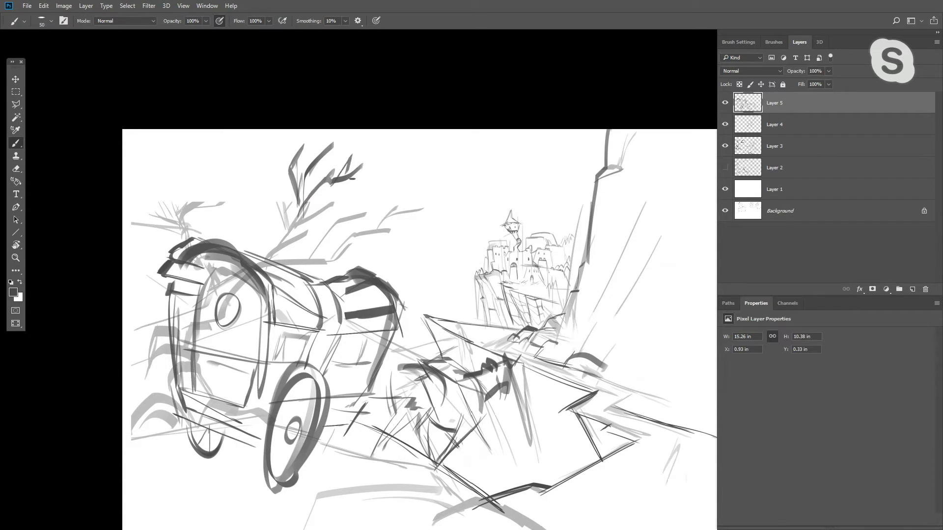
pyautogui.moveTo(325, 212)
pyautogui.mouseDown()
pyautogui.moveTo(369, 196)
pyautogui.moveTo(363, 180)
pyautogui.mouseUp()
pyautogui.moveTo(338, 216)
pyautogui.mouseDown()
pyautogui.moveTo(306, 261)
pyautogui.moveTo(343, 214)
pyautogui.moveTo(377, 213)
pyautogui.mouseUp()
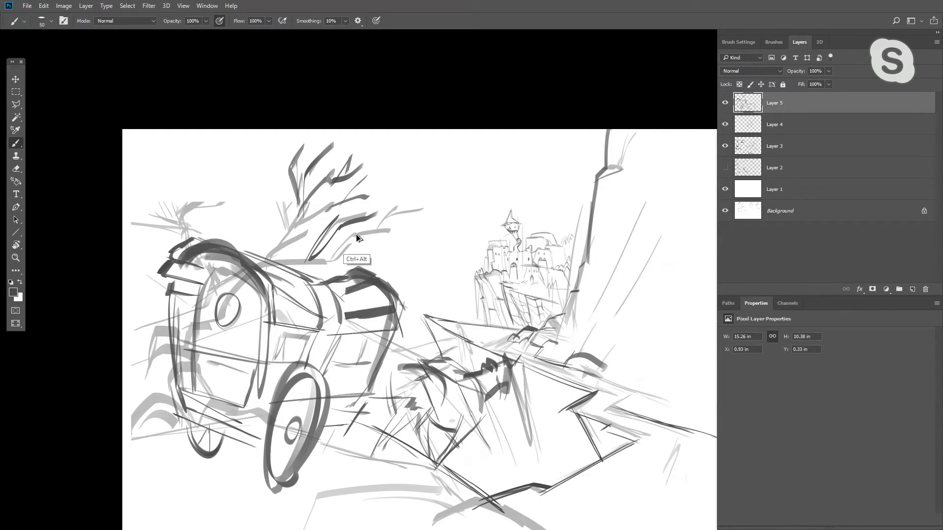
pyautogui.hotkey('ctrl', 'alt', 'z')
pyautogui.hotkey('ctrl', 'alt', 'z')
pyautogui.hotkey('ctrl', 'alt', 'z')
pyautogui.keyDown('ctrl'); pyautogui.keyDown('alt'); pyautogui.click(363, 279); pyautogui.keyUp('alt'); pyautogui.keyUp('ctrl')
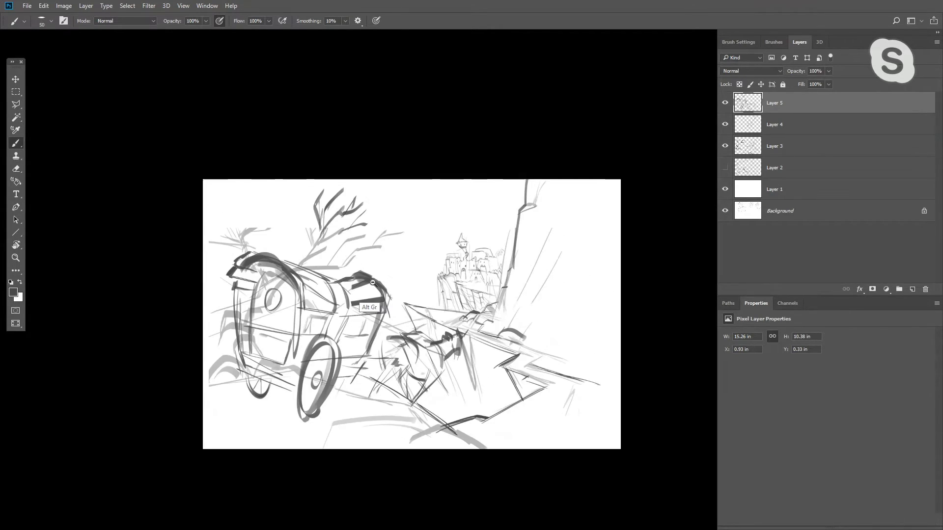
pyautogui.keyDown('ctrl'); pyautogui.keyDown('alt'); pyautogui.click(373, 283); pyautogui.keyUp('alt'); pyautogui.keyUp('ctrl')
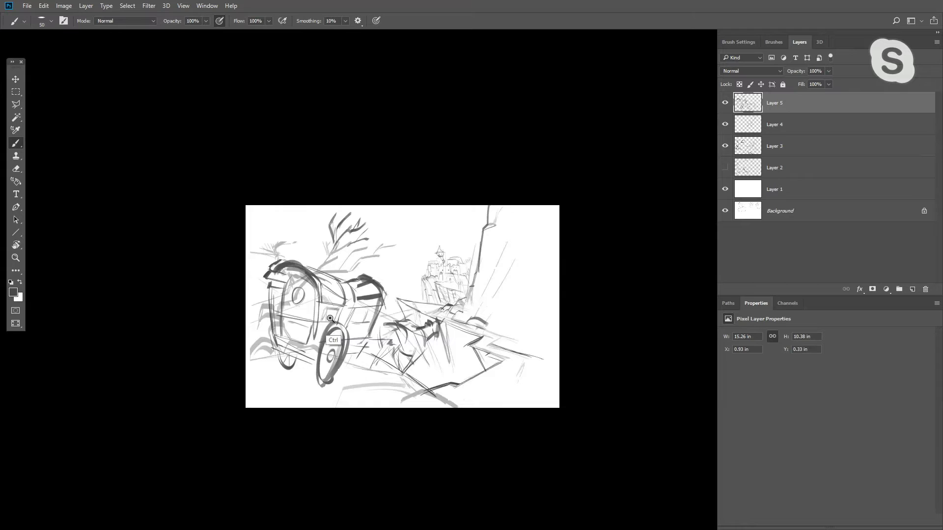
pyautogui.keyDown('ctrl'); pyautogui.click(331, 318); pyautogui.keyUp('ctrl')
pyautogui.keyDown('ctrl'); pyautogui.click(374, 332); pyautogui.keyUp('ctrl')
pyautogui.moveTo(406, 326); pyautogui.dragTo(398, 366)
pyautogui.keyDown('ctrl'); pyautogui.keyDown('alt'); pyautogui.click(347, 353); pyautogui.keyUp('alt'); pyautogui.keyUp('ctrl')
pyautogui.keyDown('ctrl'); pyautogui.click(343, 353); pyautogui.keyUp('ctrl')
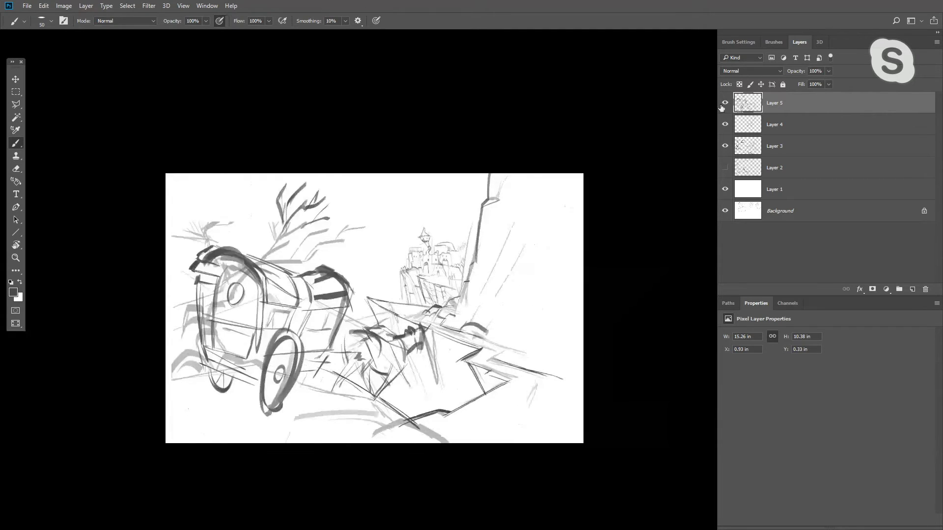
# Lasso the cliff-edge and boulder lines on Layer 5, cut them, and paste them in place on a new layer above Layer 4
pyautogui.press('l')
pyautogui.hotkey('shift', 'l')
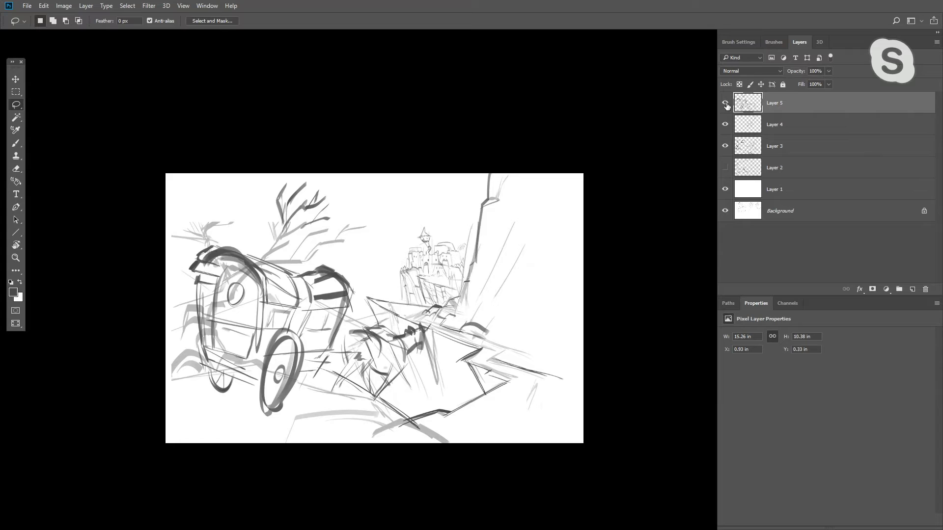
pyautogui.click(725, 103)
pyautogui.click(725, 103)
pyautogui.moveTo(479, 308)
pyautogui.mouseDown()
pyautogui.moveTo(449, 374)
pyautogui.moveTo(388, 401)
pyautogui.moveTo(491, 326)
pyautogui.moveTo(480, 310)
pyautogui.mouseUp()
pyautogui.keyDown('shift'); pyautogui.moveTo(475, 397); pyautogui.dragTo(491, 334); pyautogui.keyUp('shift')
pyautogui.press('Delete')
pyautogui.hotkey('ctrl', 'd')
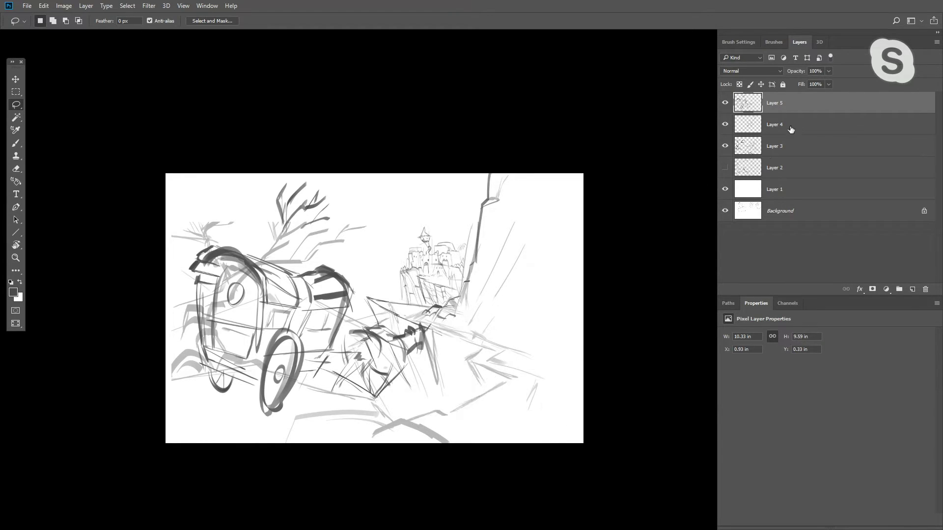
pyautogui.click(777, 129)
pyautogui.hotkey('ctrl', 'shift', 'v')
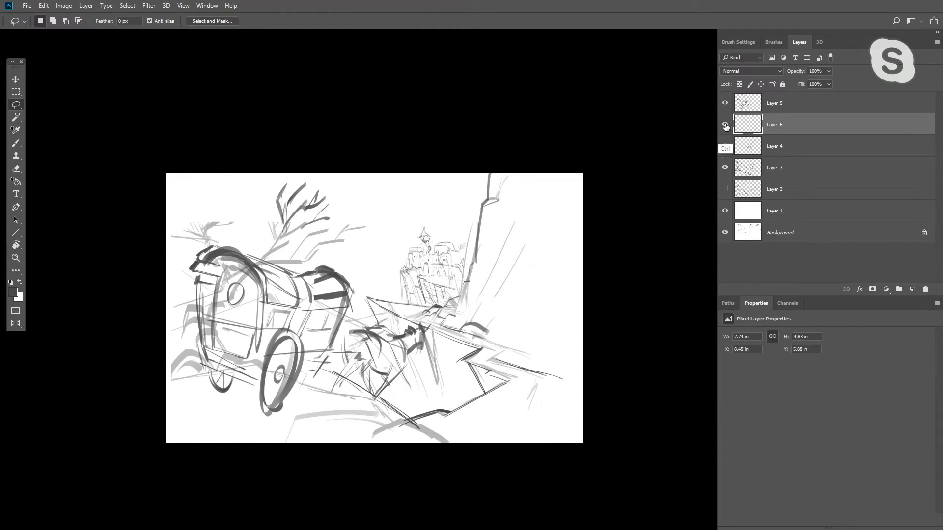
# Merge Layer 6 down into Layer 4, then lasso the tree branches above the carriage and delete them from Layer 5
pyautogui.click(724, 103)
pyautogui.click(725, 103)
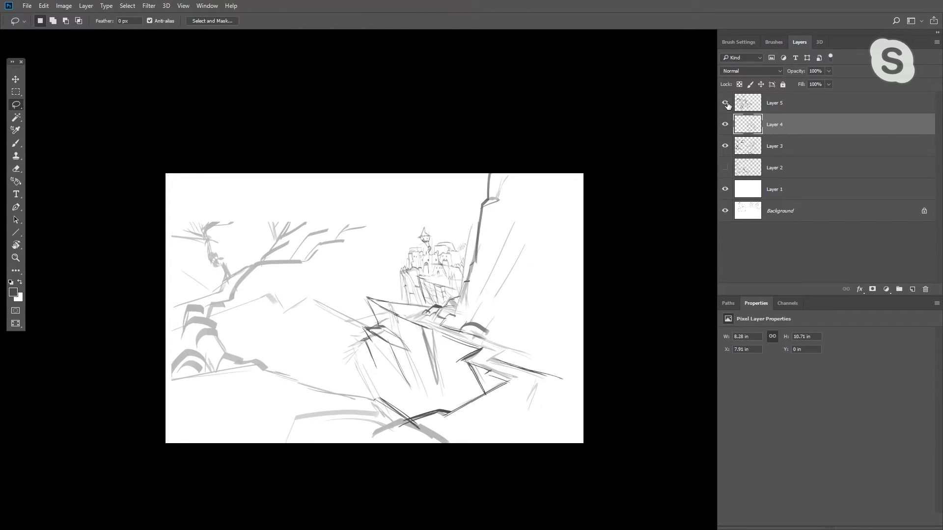
pyautogui.moveTo(294, 244)
pyautogui.mouseDown()
pyautogui.moveTo(266, 178)
pyautogui.moveTo(299, 239)
pyautogui.mouseUp()
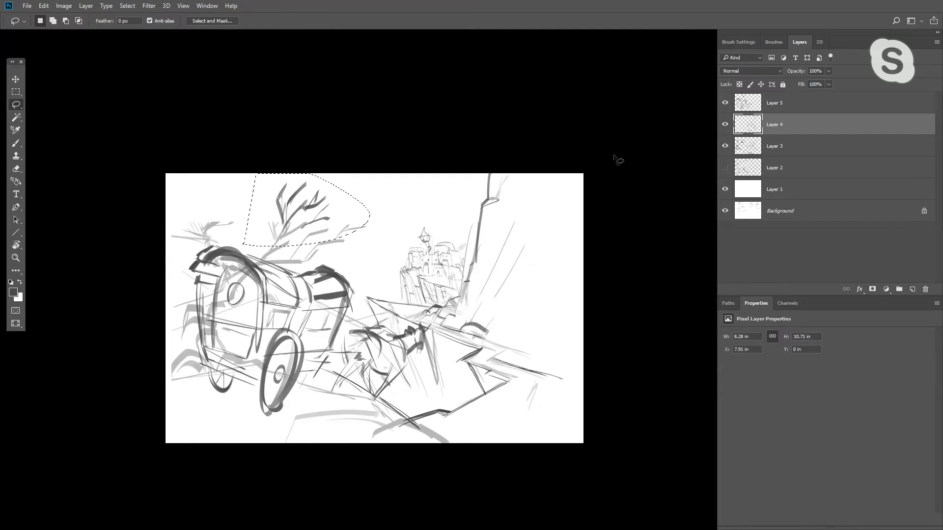
pyautogui.hotkey('alt', ']')
pyautogui.press('Delete')
pyautogui.hotkey('ctrl', 'd')
# Transform Layer 5, rotating the carriage and draft animal slightly counterclockwise and shifting them toward the canvas's lower left
pyautogui.click(724, 103)
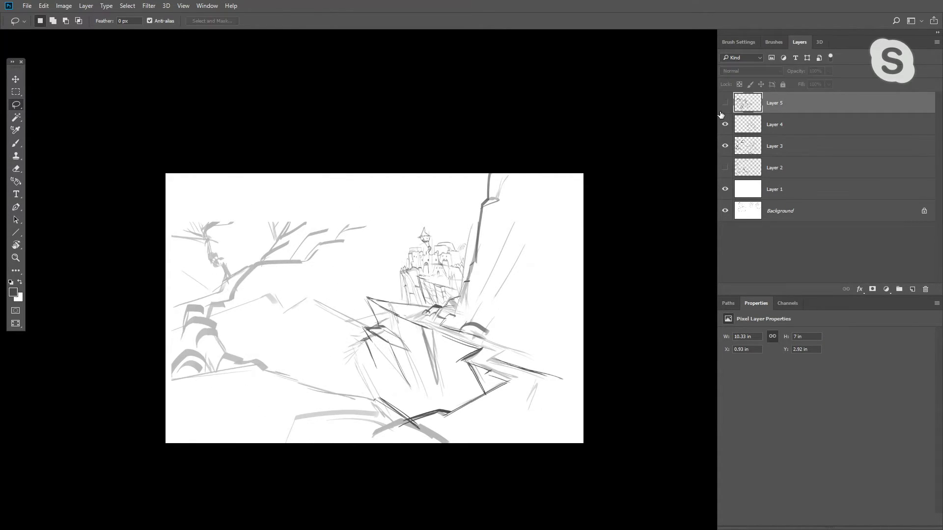
pyautogui.click(724, 103)
pyautogui.hotkey('ctrl', 't')
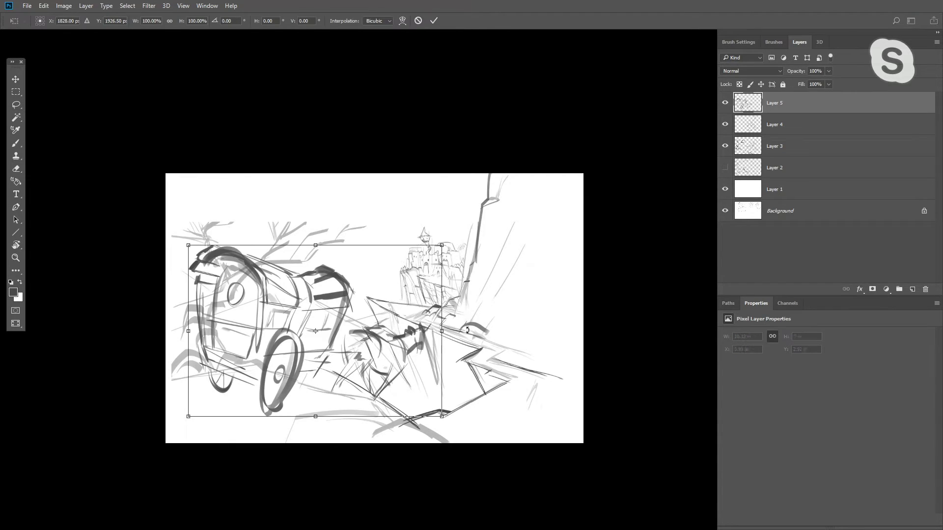
pyautogui.moveTo(467, 330)
pyautogui.mouseDown()
pyautogui.moveTo(467, 292)
pyautogui.moveTo(461, 309)
pyautogui.mouseUp()
pyautogui.moveTo(406, 348); pyautogui.dragTo(398, 352)
pyautogui.press('Return')
# Erase the old trees and rocks behind the carriage from Layer 3 with a 500 px eraser
pyautogui.press('e')
pyautogui.click(725, 147)
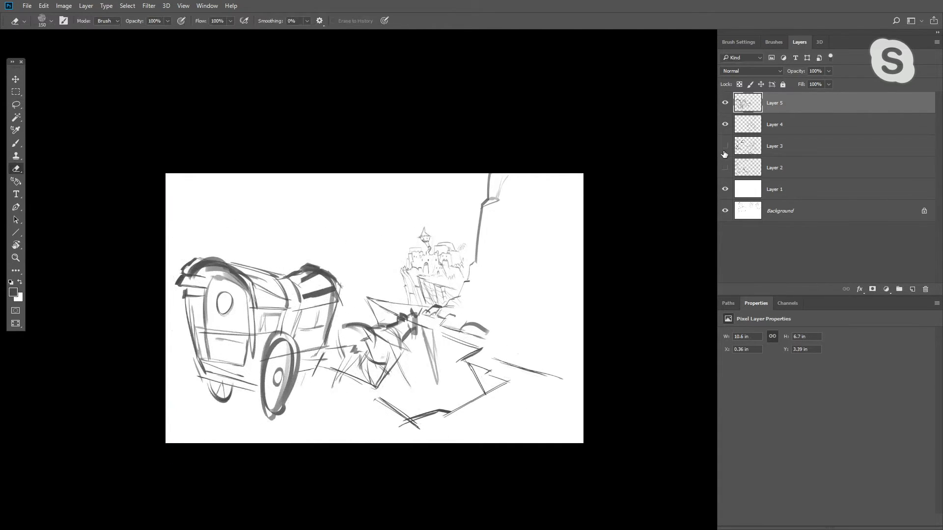
pyautogui.click(725, 146)
pyautogui.click(788, 146)
pyautogui.press(']')
pyautogui.press(']')
pyautogui.press(']')
pyautogui.press(']')
pyautogui.press(']')
pyautogui.press(']')
pyautogui.moveTo(352, 229)
pyautogui.mouseDown()
pyautogui.moveTo(231, 269)
pyautogui.moveTo(231, 211)
pyautogui.moveTo(199, 314)
pyautogui.moveTo(170, 359)
pyautogui.mouseUp()
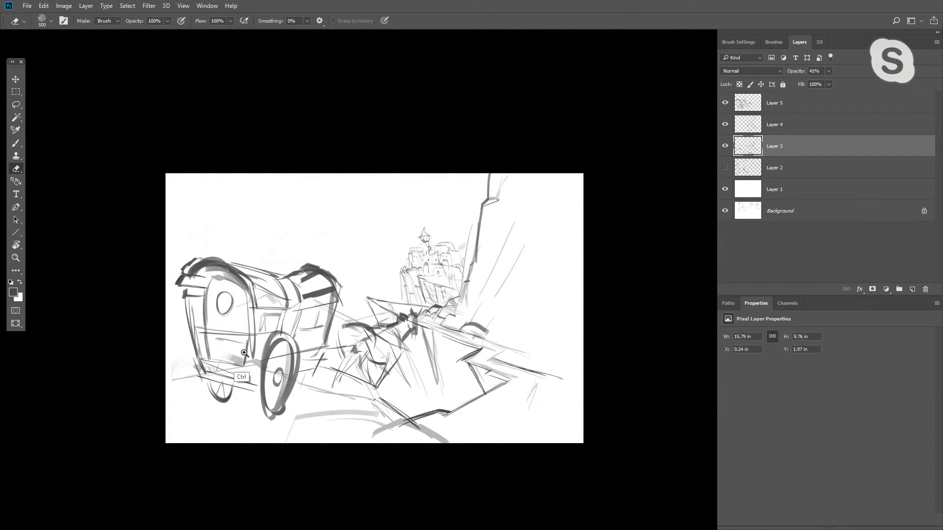
# On Layer 4, brush a dark cliff-edge line sloping down from the animal's feet toward the lower rim
pyautogui.keyDown('ctrl'); pyautogui.click(244, 352); pyautogui.keyUp('ctrl')
pyautogui.keyDown('ctrl'); pyautogui.click(244, 352); pyautogui.keyUp('ctrl')
pyautogui.moveTo(213, 345); pyautogui.dragTo(220, 311)
pyautogui.press('b')
pyautogui.moveTo(143, 319)
pyautogui.mouseDown()
pyautogui.moveTo(69, 345)
pyautogui.moveTo(146, 322)
pyautogui.mouseUp()
pyautogui.moveTo(327, 182)
pyautogui.mouseDown()
pyautogui.moveTo(202, 322)
pyautogui.moveTo(339, 279)
pyautogui.moveTo(353, 264)
pyautogui.mouseUp()
pyautogui.keyDown('alt'); pyautogui.click(356, 284); pyautogui.keyUp('alt')
pyautogui.keyDown('ctrl'); pyautogui.click(387, 311); pyautogui.keyUp('ctrl')
pyautogui.moveTo(424, 346); pyautogui.dragTo(357, 280)
pyautogui.click(792, 118)
pyautogui.moveTo(379, 398)
pyautogui.mouseDown()
pyautogui.moveTo(456, 442)
pyautogui.moveTo(457, 454)
pyautogui.mouseUp()
pyautogui.hotkey('ctrl', 'z')
pyautogui.moveTo(377, 394); pyautogui.dragTo(493, 490)
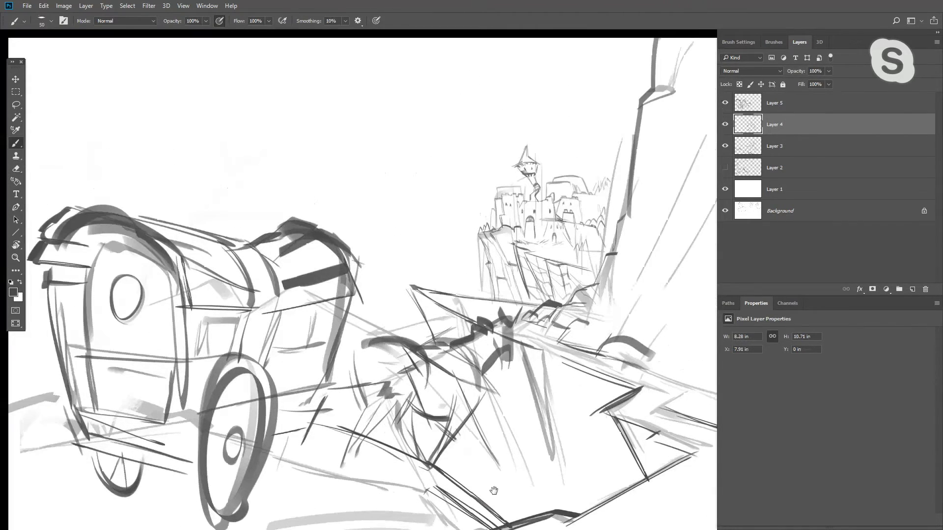
pyautogui.moveTo(493, 490); pyautogui.dragTo(466, 469)
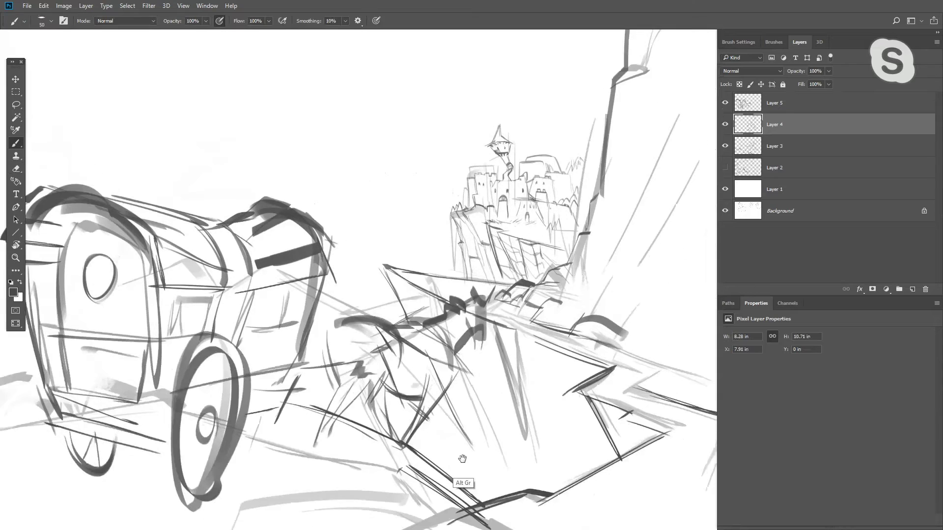
# Paint thick, forked tree branches with a wide brush above the carriage, rising from the canvas's left edge into the sky
pyautogui.keyDown('alt'); pyautogui.click(459, 457); pyautogui.keyUp('alt')
pyautogui.keyDown('ctrl'); pyautogui.click(150, 258); pyautogui.keyUp('ctrl')
pyautogui.press(']')
pyautogui.press(']')
pyautogui.press(']')
pyautogui.press(']')
pyautogui.moveTo(77, 276); pyautogui.dragTo(189, 170)
pyautogui.moveTo(91, 268); pyautogui.dragTo(268, 122)
pyautogui.moveTo(91, 223); pyautogui.dragTo(175, 153)
pyautogui.moveTo(172, 172)
pyautogui.mouseDown()
pyautogui.moveTo(200, 109)
pyautogui.moveTo(241, 100)
pyautogui.mouseUp()
pyautogui.press(']')
pyautogui.press(']')
pyautogui.moveTo(206, 166); pyautogui.dragTo(360, 116)
pyautogui.moveTo(290, 140); pyautogui.dragTo(224, 171)
pyautogui.moveTo(86, 226)
pyautogui.mouseDown()
pyautogui.moveTo(96, 250)
pyautogui.moveTo(172, 92)
pyautogui.mouseUp()
pyautogui.moveTo(272, 176); pyautogui.dragTo(141, 246)
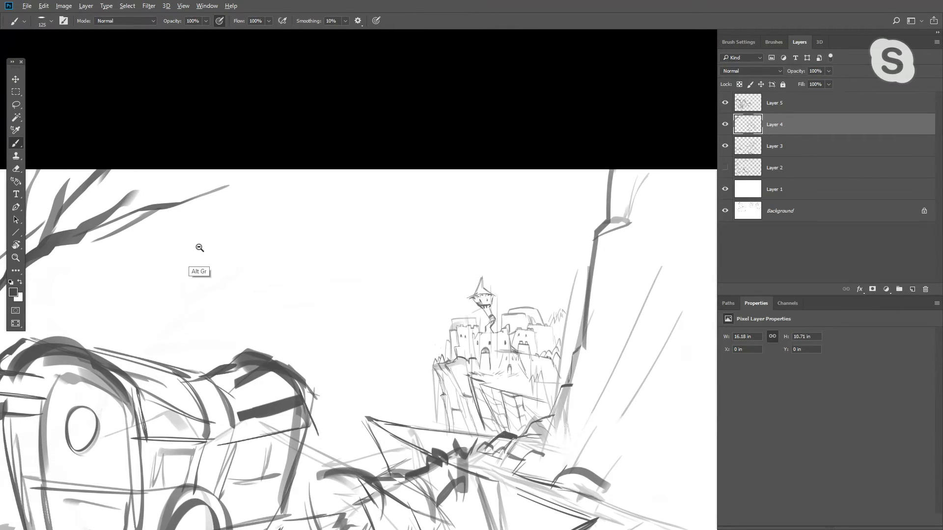
# Add drooping branch tips and small crossed twigs along the sky's upper edge with a thinner brush, undoing the misplaced strokes
pyautogui.keyDown('ctrl'); pyautogui.keyDown('alt'); pyautogui.click(199, 247); pyautogui.keyUp('alt'); pyautogui.keyUp('ctrl')
pyautogui.moveTo(172, 225)
pyautogui.mouseDown()
pyautogui.moveTo(292, 189)
pyautogui.moveTo(280, 178)
pyautogui.moveTo(350, 184)
pyautogui.mouseUp()
pyautogui.press('[')
pyautogui.press('[')
pyautogui.moveTo(336, 149); pyautogui.dragTo(374, 188)
pyautogui.moveTo(363, 150); pyautogui.dragTo(386, 197)
pyautogui.moveTo(262, 185); pyautogui.dragTo(370, 198)
pyautogui.hotkey('ctrl', 'z')
pyautogui.moveTo(362, 151)
pyautogui.mouseDown()
pyautogui.moveTo(424, 189)
pyautogui.moveTo(471, 246)
pyautogui.mouseUp()
pyautogui.moveTo(432, 216); pyautogui.dragTo(520, 281)
pyautogui.moveTo(500, 248); pyautogui.dragTo(521, 283)
pyautogui.hotkey('ctrl', 'z')
pyautogui.hotkey('ctrl', 'z')
pyautogui.hotkey('ctrl', 'z')
pyautogui.hotkey('ctrl', 'z')
pyautogui.moveTo(388, 182); pyautogui.dragTo(409, 208)
pyautogui.moveTo(275, 177)
pyautogui.mouseDown()
pyautogui.moveTo(357, 216)
pyautogui.moveTo(330, 197)
pyautogui.mouseUp()
# Draw a wavy mountain ridge with a 50 px brush behind the carriage, running from the left canvas edge to the castle's cliff
pyautogui.moveTo(309, 264); pyautogui.dragTo(266, 162)
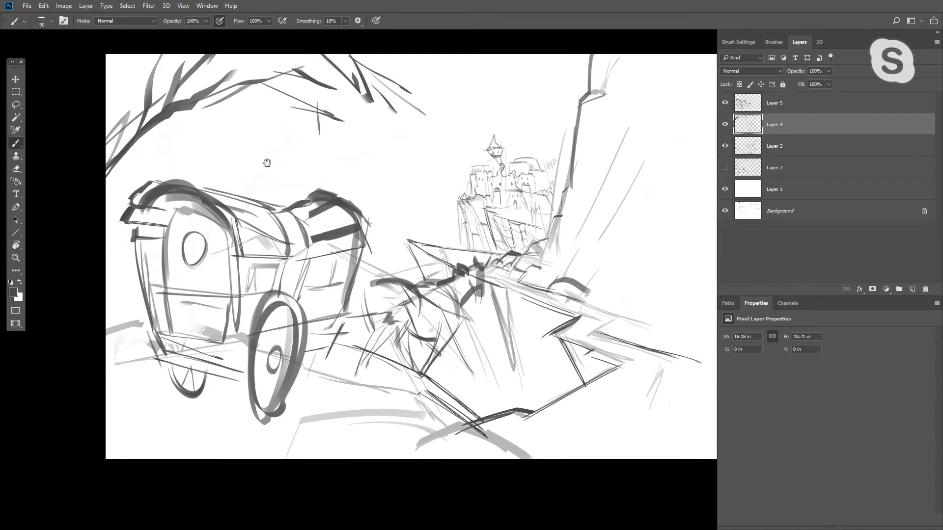
pyautogui.press('[')
pyautogui.press('[')
pyautogui.press('[')
pyautogui.press('[')
pyautogui.moveTo(65, 163)
pyautogui.mouseDown()
pyautogui.moveTo(445, 186)
pyautogui.moveTo(461, 204)
pyautogui.moveTo(454, 228)
pyautogui.mouseUp()
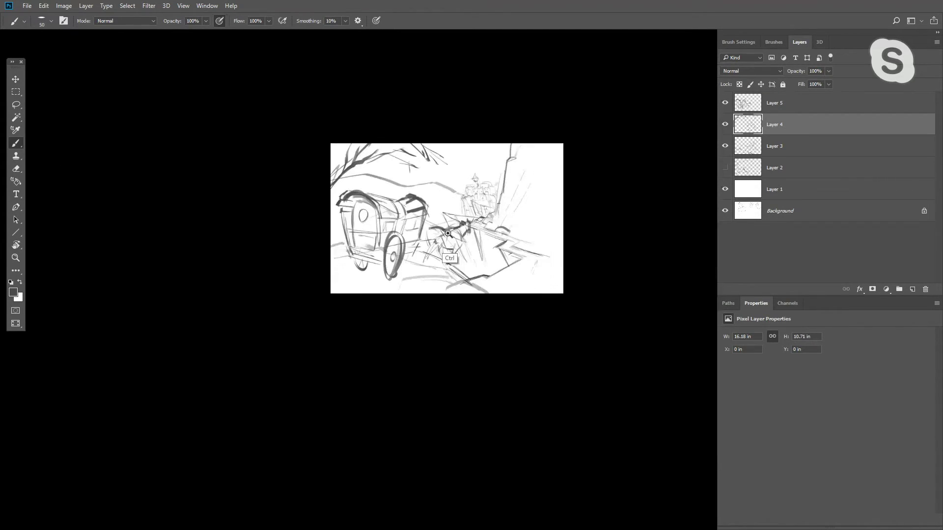
# Sketch a rounded rock and spiky grass blades in the foreground below the animal, undoing trial strokes and varying the brush size
pyautogui.keyDown('ctrl'); pyautogui.click(454, 227); pyautogui.keyUp('ctrl')
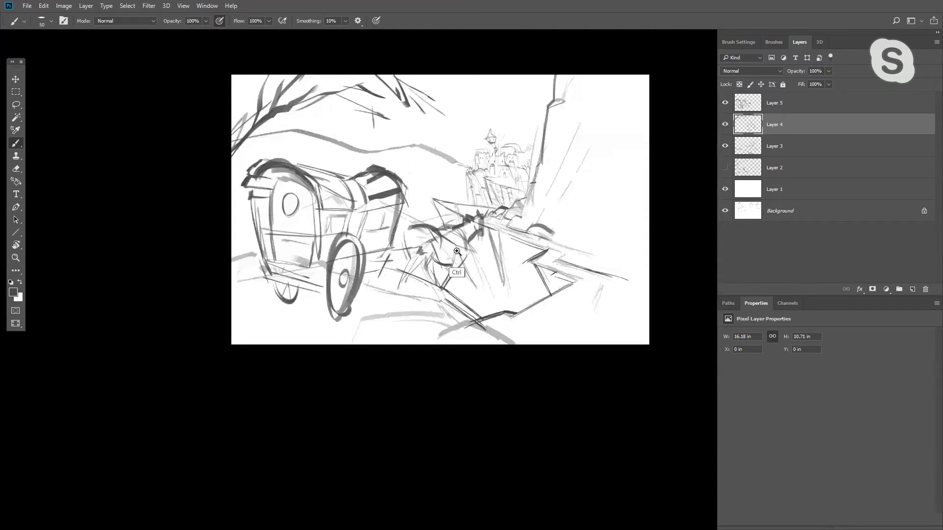
pyautogui.keyDown('ctrl'); pyautogui.click(457, 252); pyautogui.keyUp('ctrl')
pyautogui.moveTo(383, 227); pyautogui.dragTo(370, 237)
pyautogui.press(']')
pyautogui.press(']')
pyautogui.press(']')
pyautogui.press(']')
pyautogui.moveTo(228, 343)
pyautogui.mouseDown()
pyautogui.moveTo(268, 378)
pyautogui.moveTo(282, 377)
pyautogui.mouseUp()
pyautogui.hotkey('ctrl', 'z')
pyautogui.moveTo(293, 347)
pyautogui.mouseDown()
pyautogui.moveTo(304, 373)
pyautogui.moveTo(327, 344)
pyautogui.mouseUp()
pyautogui.hotkey('ctrl', 'z')
pyautogui.moveTo(197, 377); pyautogui.dragTo(296, 321)
pyautogui.hotkey('ctrl', 'z')
pyautogui.press(']')
pyautogui.press(']')
pyautogui.press(']')
pyautogui.press(']')
pyautogui.moveTo(269, 353)
pyautogui.mouseDown()
pyautogui.moveTo(334, 313)
pyautogui.moveTo(359, 337)
pyautogui.moveTo(406, 319)
pyautogui.mouseUp()
pyautogui.press('[')
pyautogui.press('[')
pyautogui.press('[')
pyautogui.press('[')
pyautogui.press('[')
pyautogui.press('[')
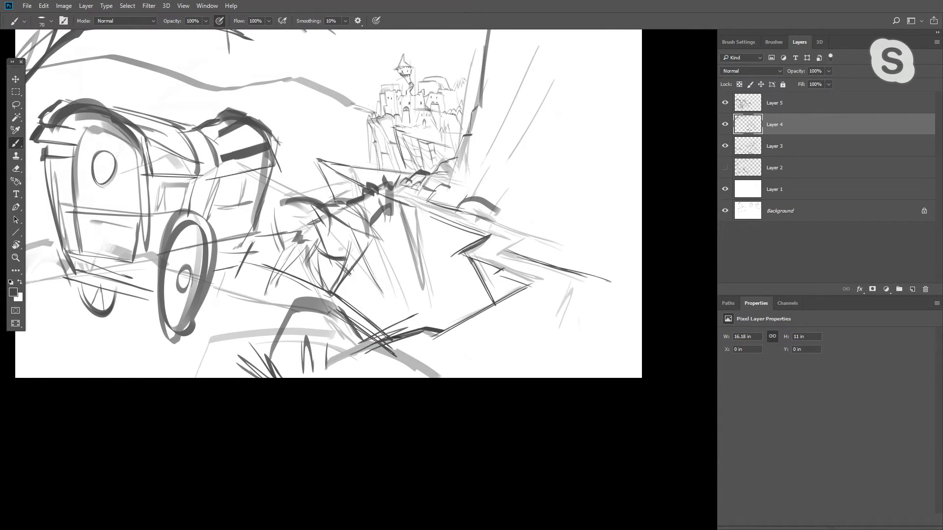
# Erase part of the cliff's lower rim, redraw the rock edge there, and add a curved foreground ridge beside it
pyautogui.press('e')
pyautogui.moveTo(402, 352); pyautogui.dragTo(431, 343)
pyautogui.press('b')
pyautogui.moveTo(341, 349)
pyautogui.mouseDown()
pyautogui.moveTo(397, 322)
pyautogui.moveTo(443, 350)
pyautogui.moveTo(417, 333)
pyautogui.mouseUp()
pyautogui.moveTo(436, 377)
pyautogui.mouseDown()
pyautogui.moveTo(516, 345)
pyautogui.moveTo(582, 353)
pyautogui.moveTo(569, 339)
pyautogui.mouseUp()
# Draw an angular rock edge in the lower-right foreground with a 100 px brush
pyautogui.moveTo(537, 291); pyautogui.dragTo(453, 399)
pyautogui.moveTo(497, 399)
pyautogui.mouseDown()
pyautogui.moveTo(523, 477)
pyautogui.moveTo(481, 412)
pyautogui.mouseUp()
pyautogui.hotkey('ctrl', 'z')
pyautogui.press(']')
pyautogui.press(']')
pyautogui.press(']')
pyautogui.press(']')
pyautogui.moveTo(481, 410); pyautogui.dragTo(545, 339)
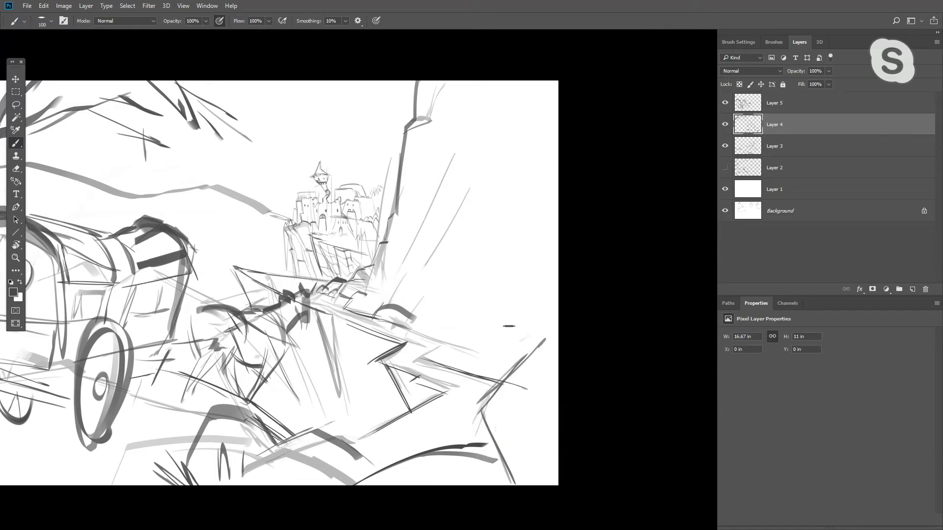
# Draw a long dark line with a short ledge mark down the tall cliff's face, undoing the stray strokes
pyautogui.moveTo(457, 136); pyautogui.dragTo(419, 272)
pyautogui.hotkey('ctrl', 'z')
pyautogui.moveTo(470, 79)
pyautogui.mouseDown()
pyautogui.moveTo(437, 222)
pyautogui.moveTo(449, 233)
pyautogui.moveTo(420, 346)
pyautogui.mouseUp()
pyautogui.moveTo(501, 148)
pyautogui.mouseDown()
pyautogui.moveTo(469, 268)
pyautogui.moveTo(501, 145)
pyautogui.moveTo(484, 138)
pyautogui.moveTo(494, 163)
pyautogui.mouseUp()
pyautogui.hotkey('ctrl', 'z')
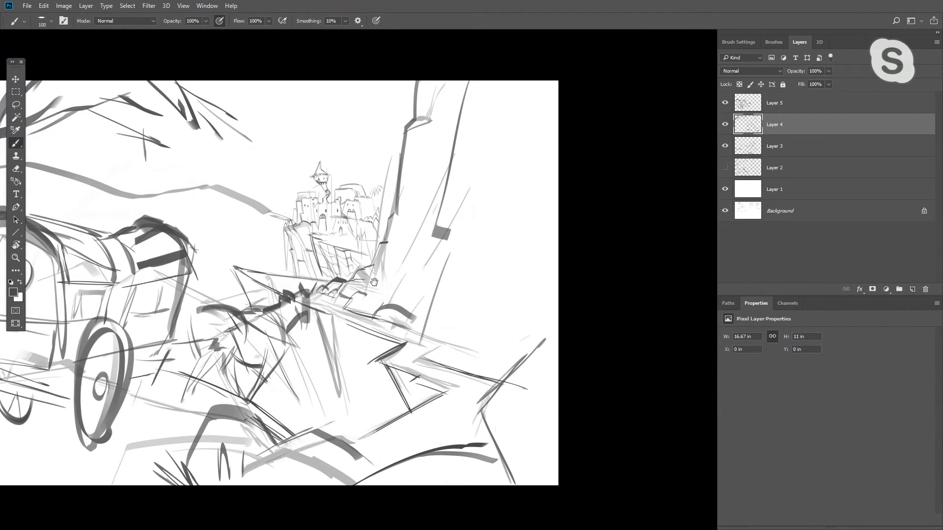
# Extend the crack down the cliff face below the animal's head and touch up the tall cliff's base with a 45 px brush
pyautogui.moveTo(374, 282); pyautogui.dragTo(477, 223)
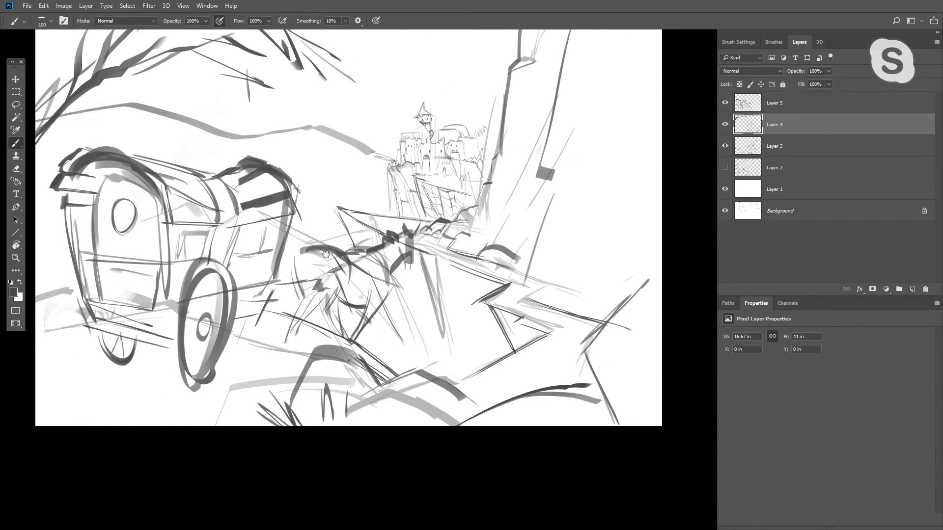
pyautogui.moveTo(325, 254); pyautogui.dragTo(304, 310)
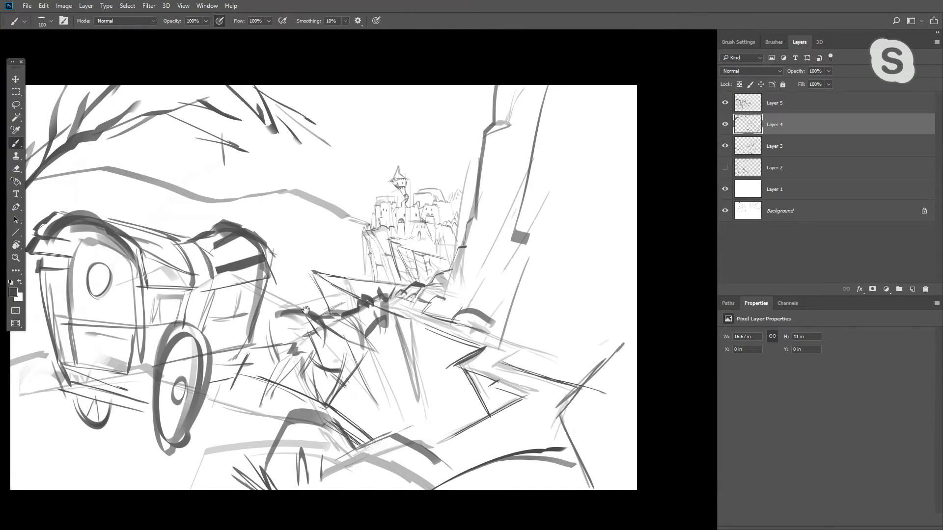
pyautogui.keyDown('ctrl'); pyautogui.click(414, 269); pyautogui.keyUp('ctrl')
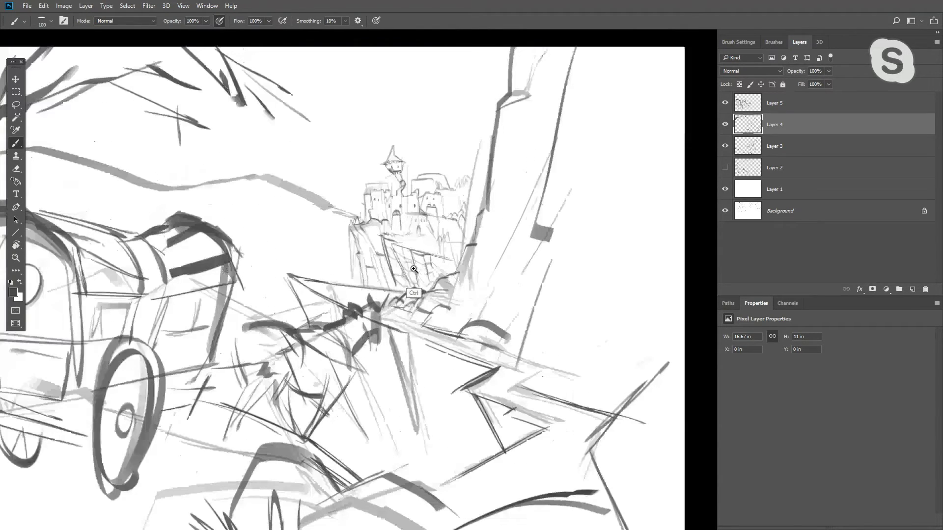
pyautogui.keyDown('ctrl'); pyautogui.click(414, 269); pyautogui.keyUp('ctrl')
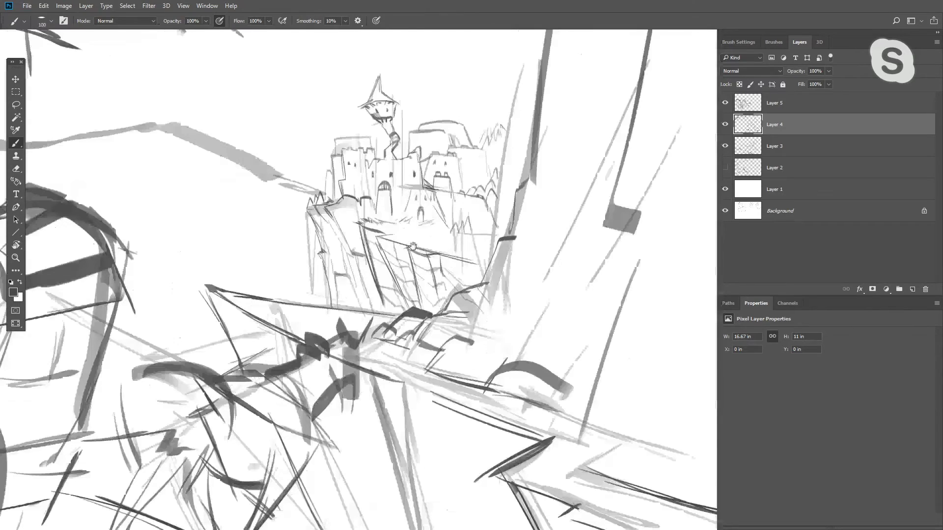
pyautogui.keyDown('ctrl'); pyautogui.keyDown('alt'); pyautogui.click(476, 239); pyautogui.keyUp('alt'); pyautogui.keyUp('ctrl')
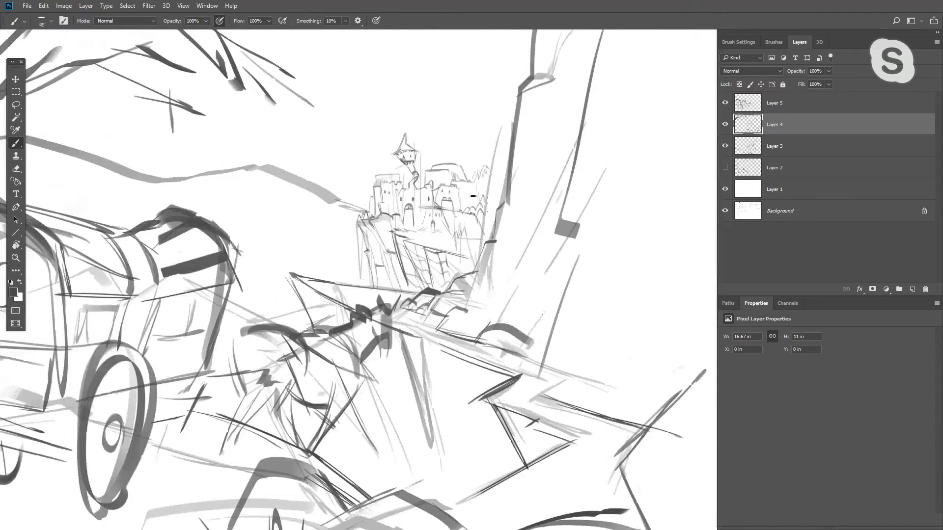
pyautogui.keyDown('ctrl'); pyautogui.keyDown('alt'); pyautogui.click(470, 263); pyautogui.keyUp('alt'); pyautogui.keyUp('ctrl')
pyautogui.moveTo(437, 366)
pyautogui.mouseDown()
pyautogui.moveTo(432, 316)
pyautogui.moveTo(453, 417)
pyautogui.mouseUp()
pyautogui.keyDown('ctrl'); pyautogui.click(432, 315); pyautogui.keyUp('ctrl')
pyautogui.moveTo(492, 279)
pyautogui.mouseDown()
pyautogui.moveTo(463, 371)
pyautogui.moveTo(462, 362)
pyautogui.mouseUp()
pyautogui.keyDown('ctrl'); pyautogui.keyDown('alt'); pyautogui.click(465, 364); pyautogui.keyUp('alt'); pyautogui.keyUp('ctrl')
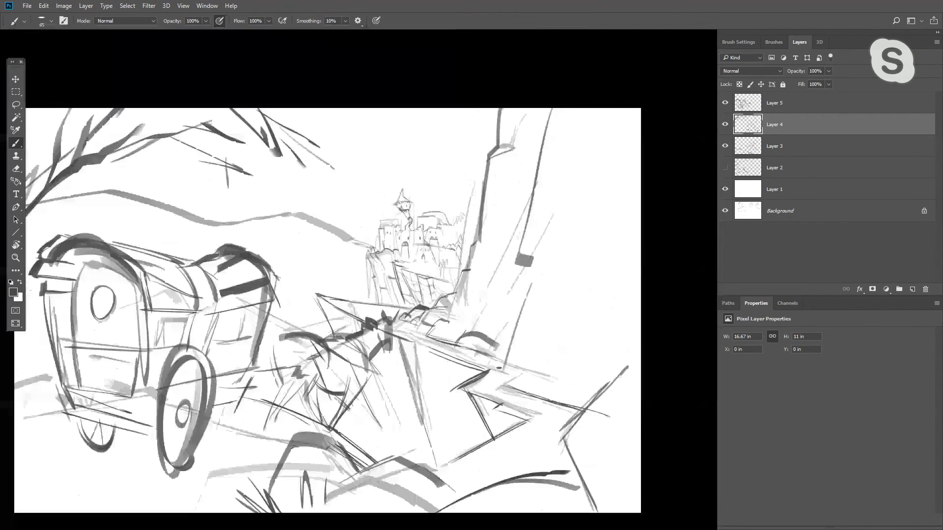
# Paint broad, sloping ground ridges with a wider brush from the carriage's large wheel toward the foreground rocks
pyautogui.keyDown('ctrl'); pyautogui.click(275, 375); pyautogui.keyUp('ctrl')
pyautogui.moveTo(274, 375); pyautogui.dragTo(461, 300)
pyautogui.press(']')
pyautogui.press(']')
pyautogui.press(']')
pyautogui.press(']')
pyautogui.press(']')
pyautogui.moveTo(272, 452); pyautogui.dragTo(304, 439)
pyautogui.moveTo(386, 407); pyautogui.dragTo(246, 485)
pyautogui.moveTo(270, 485); pyautogui.dragTo(455, 405)
pyautogui.moveTo(354, 405)
pyautogui.mouseDown()
pyautogui.moveTo(452, 372)
pyautogui.moveTo(496, 378)
pyautogui.moveTo(493, 365)
pyautogui.mouseUp()
# Draw sweeping ground lines beneath the carriage out to the left edge of the canvas
pyautogui.moveTo(286, 404); pyautogui.dragTo(182, 441)
pyautogui.moveTo(263, 402); pyautogui.dragTo(102, 477)
pyautogui.moveTo(279, 420); pyautogui.dragTo(116, 473)
pyautogui.moveTo(260, 397); pyautogui.dragTo(116, 433)
pyautogui.moveTo(116, 386); pyautogui.dragTo(172, 375)
# Thicken the dark rock edge behind the carriage at the left canvas edge and add grass blades on top with a 60 px brush
pyautogui.moveTo(118, 271); pyautogui.dragTo(179, 289)
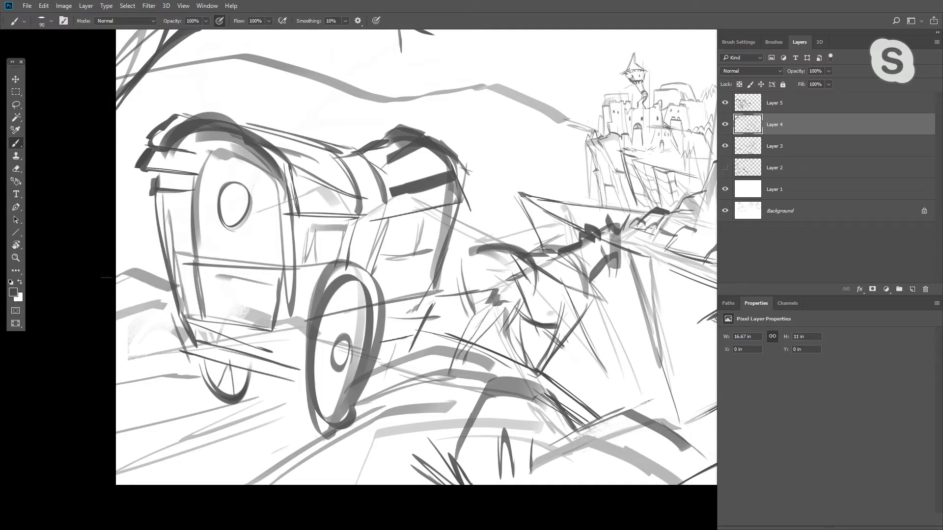
pyautogui.moveTo(118, 268)
pyautogui.mouseDown()
pyautogui.moveTo(143, 248)
pyautogui.moveTo(171, 283)
pyautogui.mouseUp()
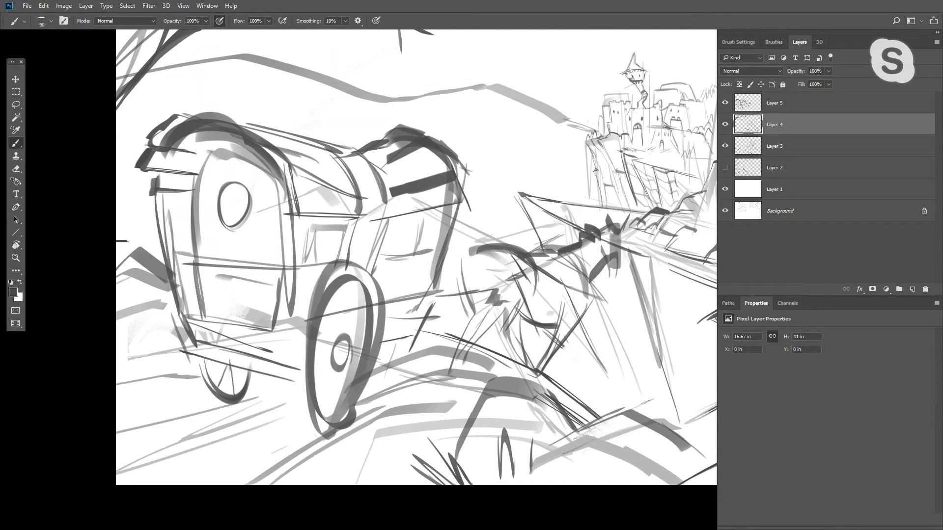
pyautogui.press('[')
pyautogui.press('[')
pyautogui.press('[')
pyautogui.moveTo(142, 251)
pyautogui.mouseDown()
pyautogui.moveTo(123, 217)
pyautogui.moveTo(144, 240)
pyautogui.moveTo(139, 223)
pyautogui.mouseUp()
pyautogui.moveTo(147, 252); pyautogui.dragTo(149, 230)
pyautogui.moveTo(149, 259); pyautogui.dragTo(155, 242)
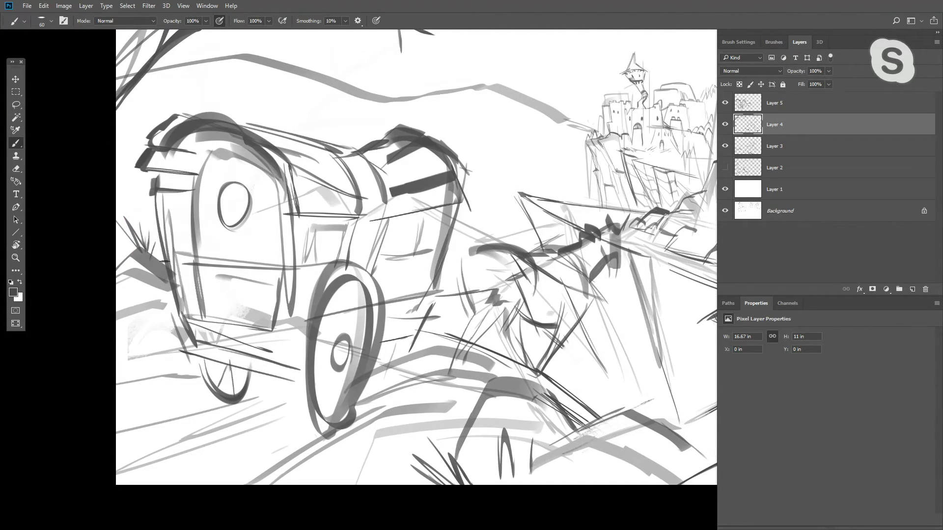
# Merge Layer 5 with the sketch layer below it
pyautogui.keyDown('ctrl'); pyautogui.keyDown('alt'); pyautogui.click(192, 264); pyautogui.keyUp('alt'); pyautogui.keyUp('ctrl')
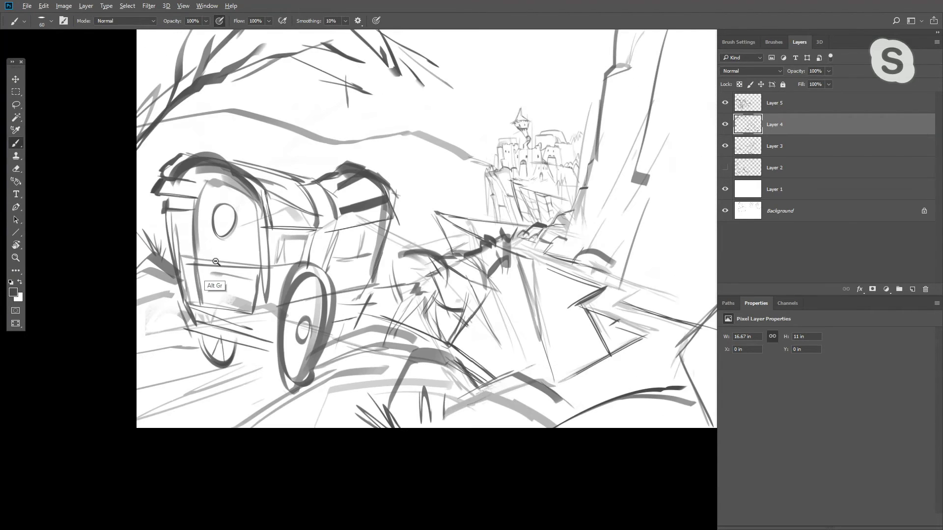
pyautogui.keyDown('ctrl'); pyautogui.keyDown('alt'); pyautogui.click(216, 262); pyautogui.keyUp('alt'); pyautogui.keyUp('ctrl')
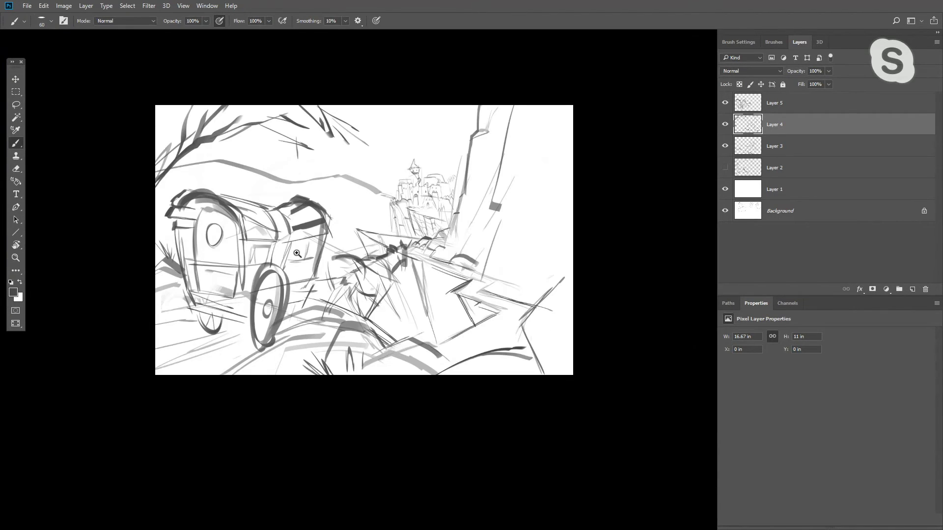
pyautogui.keyDown('ctrl'); pyautogui.click(426, 186); pyautogui.keyUp('ctrl')
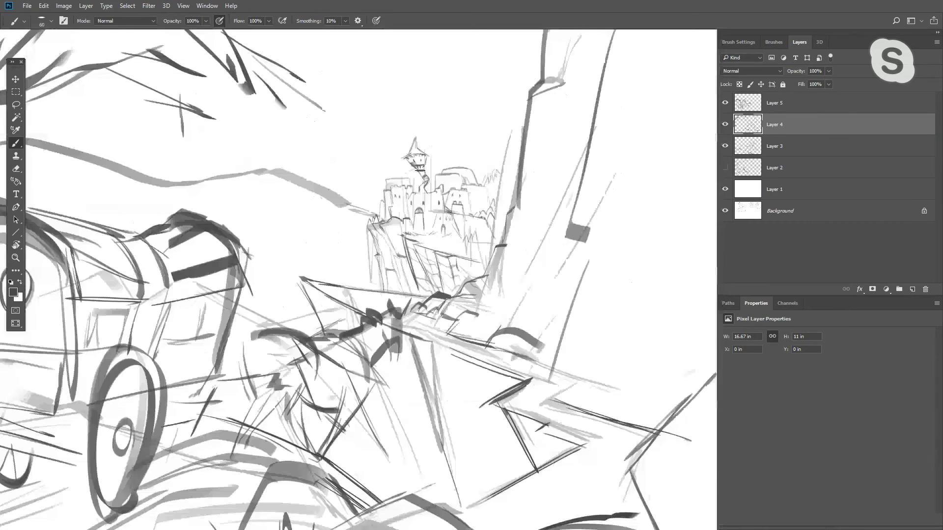
pyautogui.moveTo(426, 186); pyautogui.dragTo(412, 232)
pyautogui.click(772, 106)
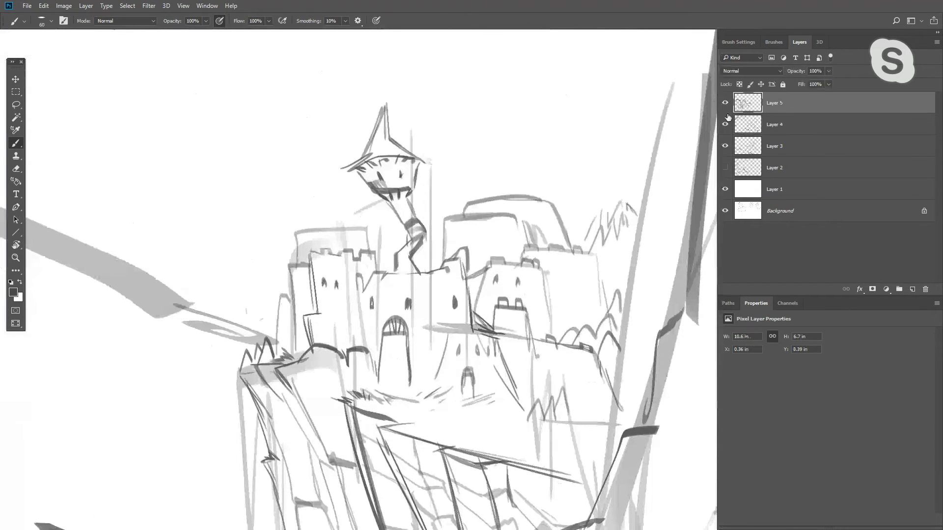
pyautogui.hotkey('ctrl', 'e')
# Lasso the castle and stretch it upward to about 135% of its height
pyautogui.keyDown('ctrl'); pyautogui.keyDown('alt'); pyautogui.click(411, 238); pyautogui.keyUp('alt'); pyautogui.keyUp('ctrl')
pyautogui.press('l')
pyautogui.moveTo(329, 180)
pyautogui.mouseDown()
pyautogui.moveTo(316, 200)
pyautogui.moveTo(366, 328)
pyautogui.moveTo(475, 351)
pyautogui.moveTo(496, 319)
pyautogui.moveTo(550, 275)
pyautogui.moveTo(515, 210)
pyautogui.moveTo(372, 198)
pyautogui.mouseUp()
pyautogui.hotkey('ctrl', 't')
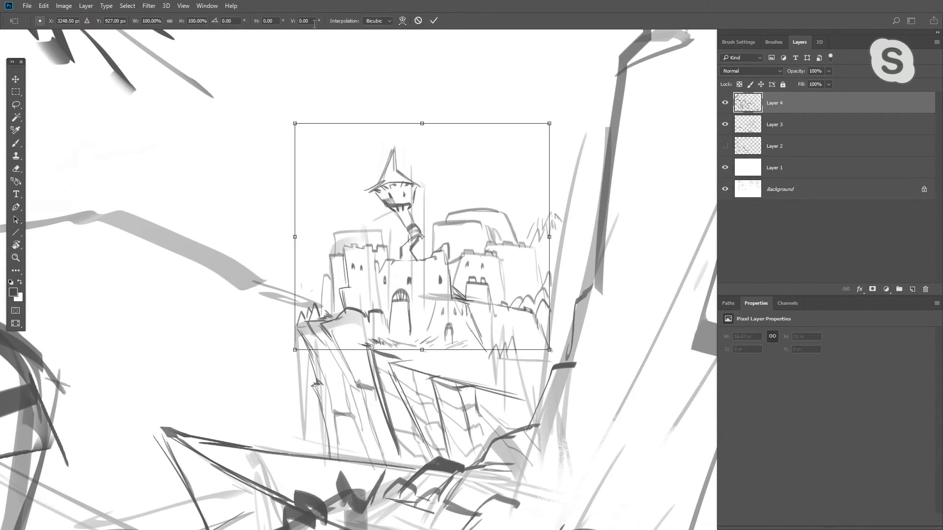
pyautogui.keyDown('ctrl'); pyautogui.keyDown('alt'); pyautogui.click(420, 286); pyautogui.keyUp('alt'); pyautogui.keyUp('ctrl')
pyautogui.keyDown('ctrl'); pyautogui.keyDown('alt'); pyautogui.click(420, 283); pyautogui.keyUp('alt'); pyautogui.keyUp('ctrl')
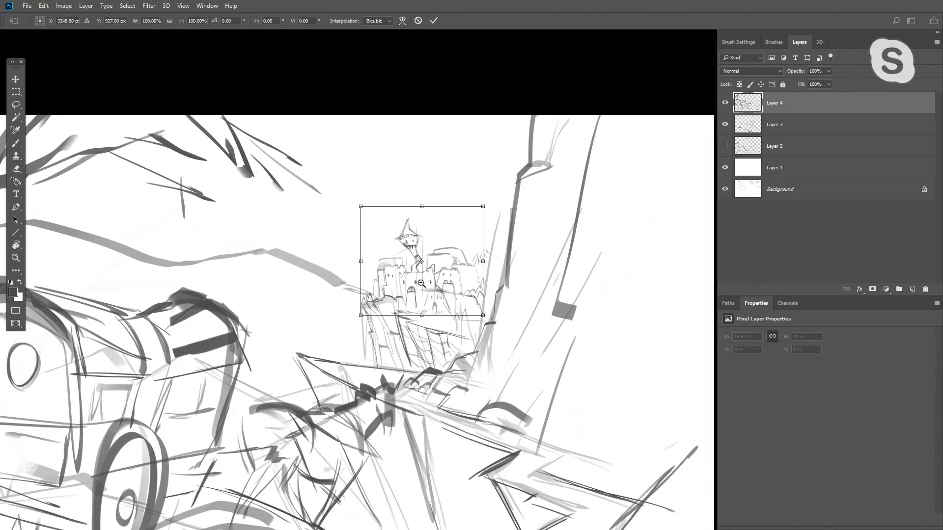
pyautogui.keyDown('ctrl'); pyautogui.keyDown('alt'); pyautogui.click(420, 284); pyautogui.keyUp('alt'); pyautogui.keyUp('ctrl')
pyautogui.moveTo(420, 225); pyautogui.dragTo(459, 194)
# Distort the castle so its top narrows, and apply the transformation
pyautogui.rightClick(423, 253)
pyautogui.click(456, 307)
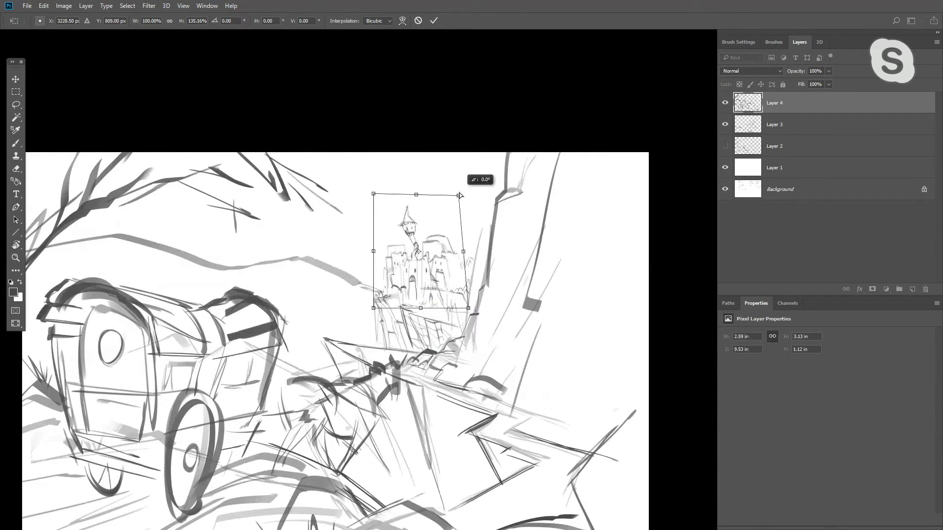
pyautogui.moveTo(374, 194); pyautogui.dragTo(416, 193)
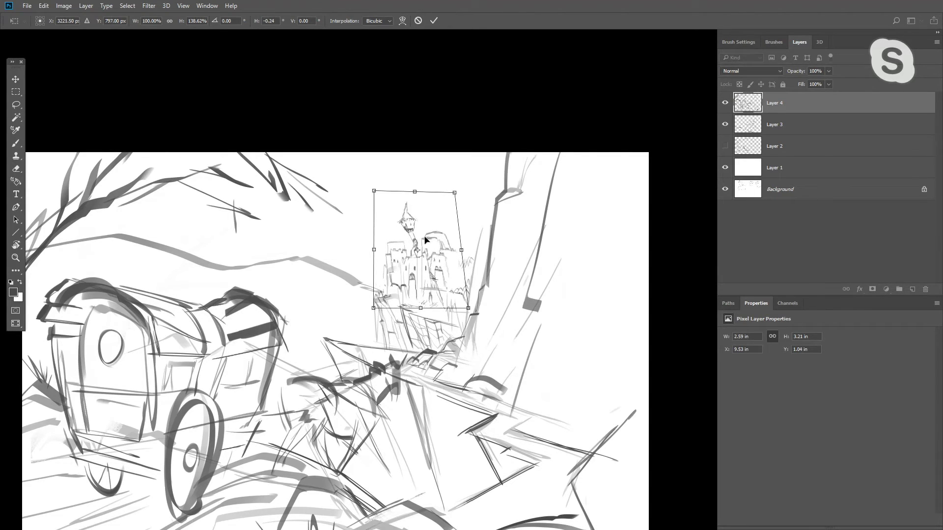
pyautogui.press('Return')
pyautogui.press('l')
# Examine how the reshaped castle sits in the whole composition at several zoom levels
pyautogui.keyDown('ctrl'); pyautogui.keyDown('alt'); pyautogui.click(409, 311); pyautogui.keyUp('alt'); pyautogui.keyUp('ctrl')
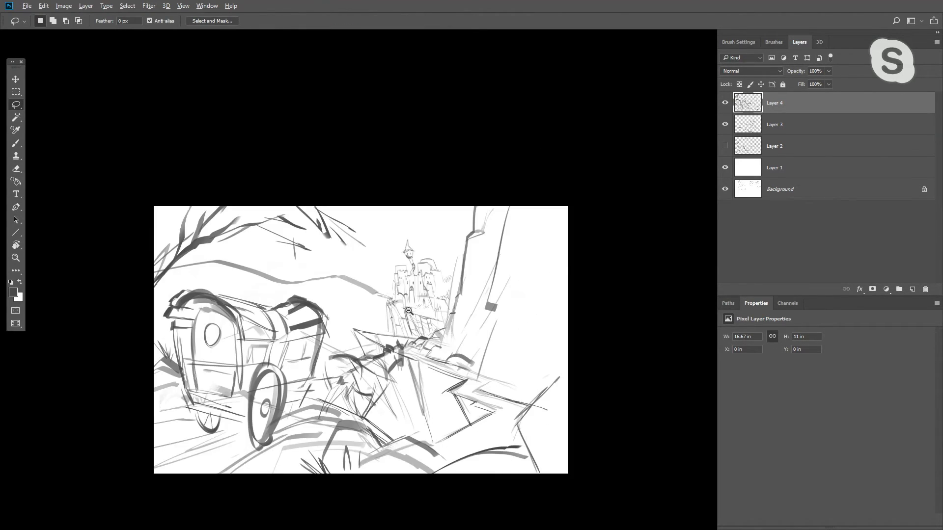
pyautogui.keyDown('ctrl'); pyautogui.keyDown('alt'); pyautogui.click(408, 310); pyautogui.keyUp('alt'); pyautogui.keyUp('ctrl')
pyautogui.keyDown('ctrl'); pyautogui.keyDown('alt'); pyautogui.click(408, 311); pyautogui.keyUp('alt'); pyautogui.keyUp('ctrl')
pyautogui.keyDown('ctrl'); pyautogui.keyDown('alt'); pyautogui.click(409, 310); pyautogui.keyUp('alt'); pyautogui.keyUp('ctrl')
pyautogui.scroll(2, 408, 336)
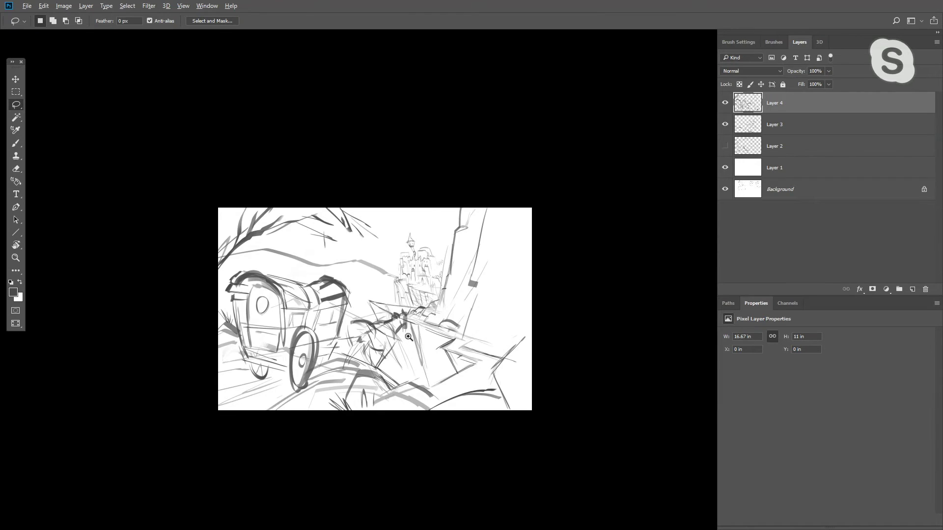
pyautogui.scroll(1, 408, 336)
pyautogui.scroll(2, 408, 338)
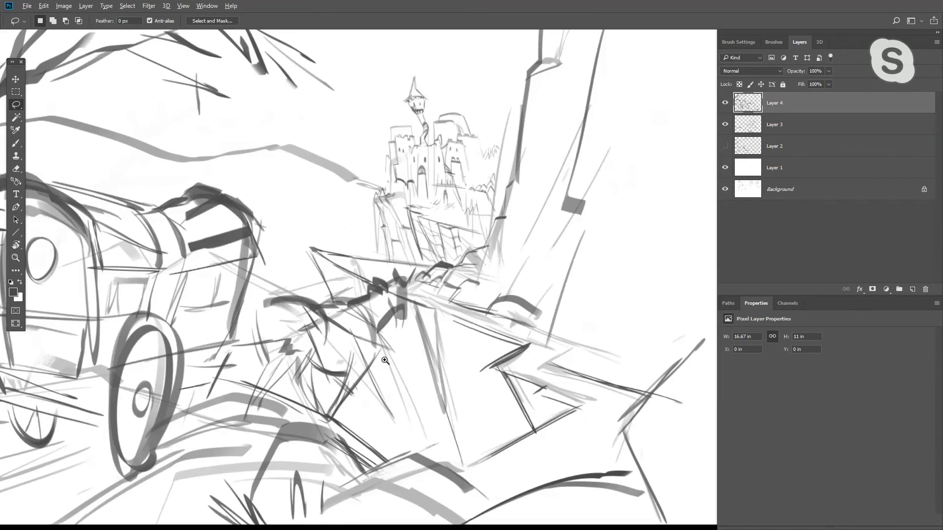
pyautogui.scroll(-3, 370, 389)
pyautogui.scroll(2, 370, 389)
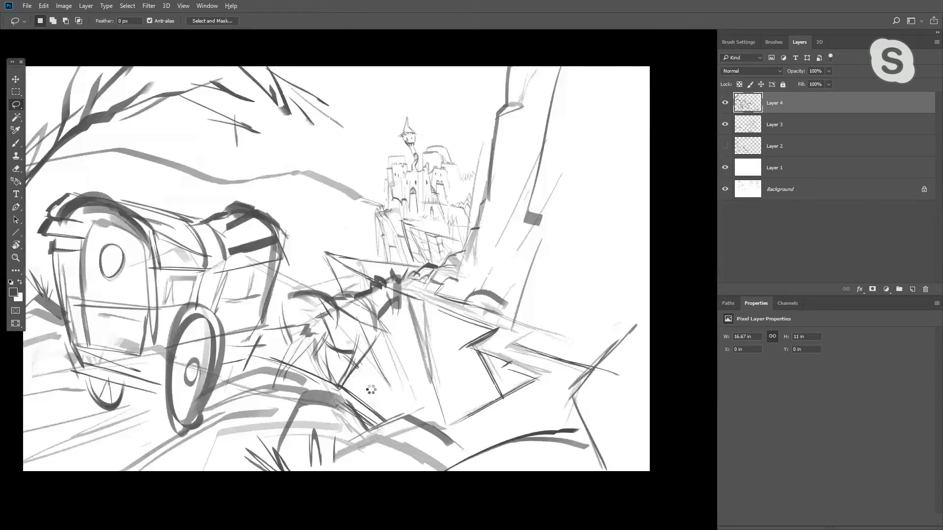
pyautogui.hotkey('ctrl', 'shift', 'h')
pyautogui.hotkey('ctrl', 'shift', 'h')
# Compare the drawing with Layer 4 hidden and shown
pyautogui.moveTo(266, 361); pyautogui.dragTo(360, 336)
pyautogui.moveTo(360, 337); pyautogui.dragTo(376, 377)
pyautogui.moveTo(377, 377); pyautogui.dragTo(362, 377)
pyautogui.click(725, 106)
pyautogui.moveTo(328, 451); pyautogui.dragTo(257, 481)
pyautogui.click(726, 103)
pyautogui.click(726, 103)
# Lasso the carriage with its wheels and try a perspective transformation on it
pyautogui.moveTo(266, 470)
pyautogui.mouseDown()
pyautogui.moveTo(316, 454)
pyautogui.moveTo(326, 429)
pyautogui.moveTo(370, 387)
pyautogui.moveTo(425, 368)
pyautogui.moveTo(426, 357)
pyautogui.moveTo(392, 358)
pyautogui.moveTo(389, 334)
pyautogui.moveTo(407, 298)
pyautogui.moveTo(408, 256)
pyautogui.moveTo(370, 234)
pyautogui.moveTo(313, 228)
pyautogui.moveTo(186, 220)
pyautogui.moveTo(143, 229)
pyautogui.moveTo(137, 271)
pyautogui.moveTo(165, 324)
pyautogui.mouseUp()
pyautogui.moveTo(172, 367)
pyautogui.mouseDown()
pyautogui.moveTo(176, 403)
pyautogui.moveTo(212, 449)
pyautogui.moveTo(253, 438)
pyautogui.moveTo(273, 469)
pyautogui.mouseUp()
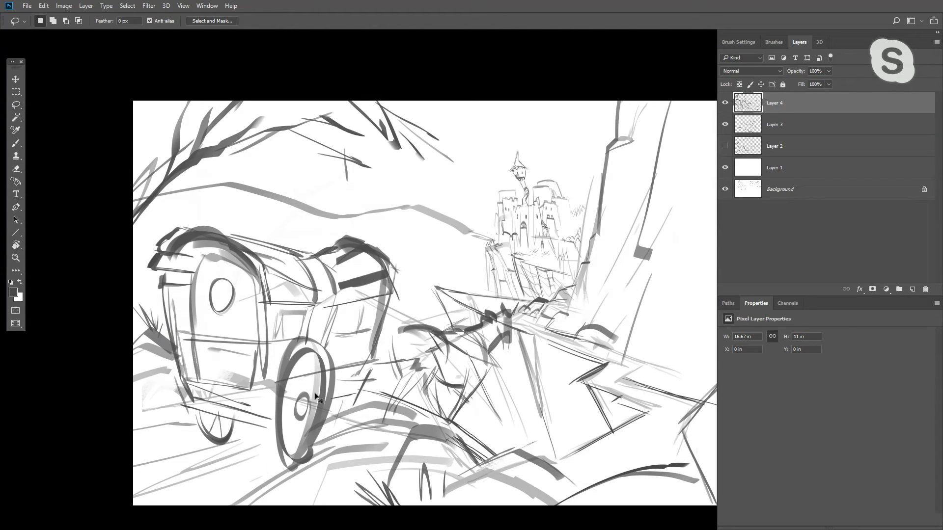
pyautogui.hotkey('ctrl', 't')
pyautogui.rightClick(332, 336)
pyautogui.click(362, 399)
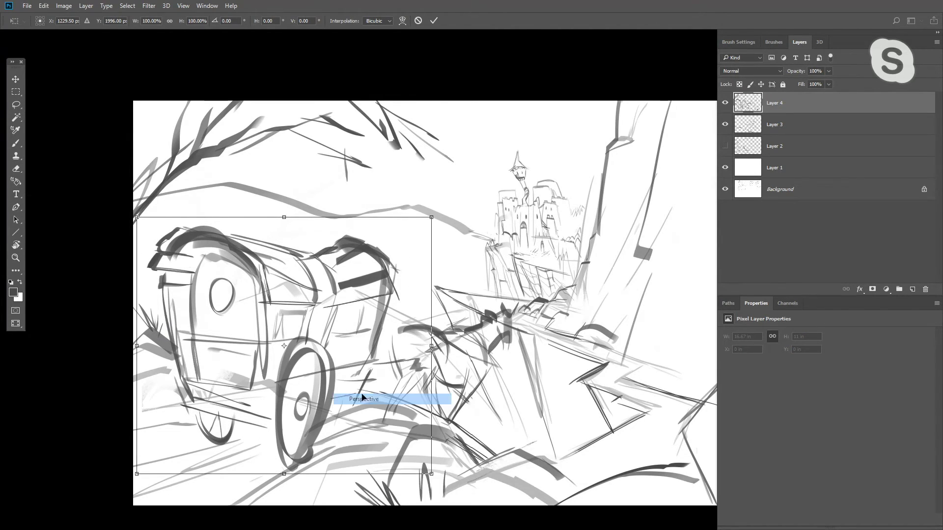
pyautogui.moveTo(136, 344); pyautogui.dragTo(136, 335)
pyautogui.hotkey('ctrl', 'z')
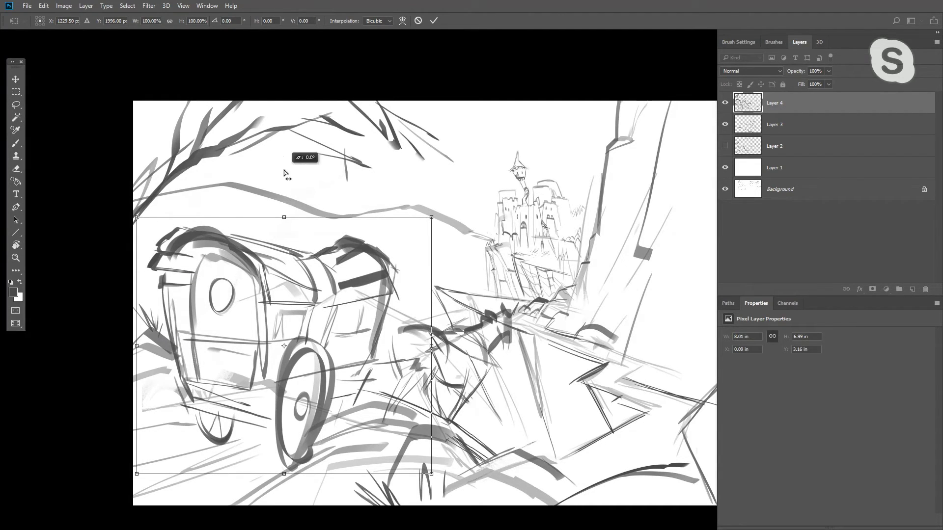
# Distort the carriage taller, pull its two rear corners outward and up, and apply the transformation
pyautogui.rightClick(276, 234)
pyautogui.click(307, 287)
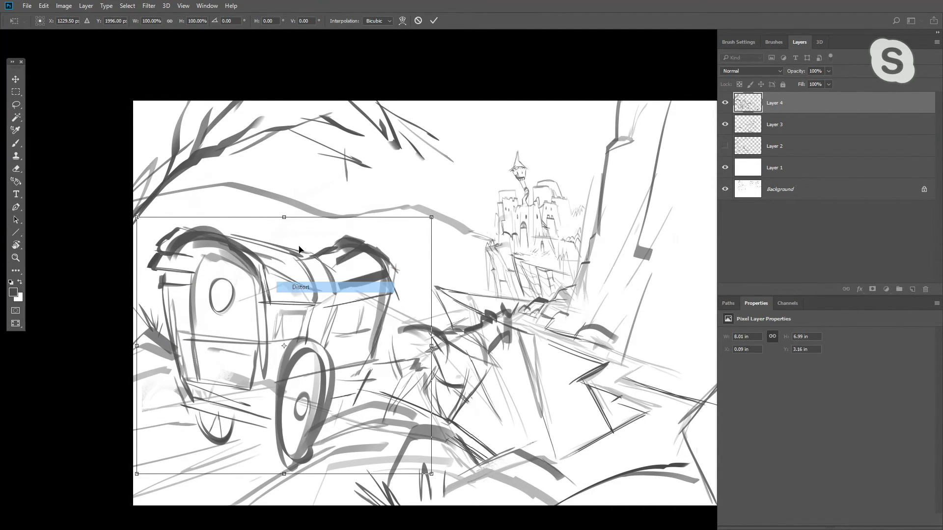
pyautogui.moveTo(284, 215); pyautogui.dragTo(288, 197)
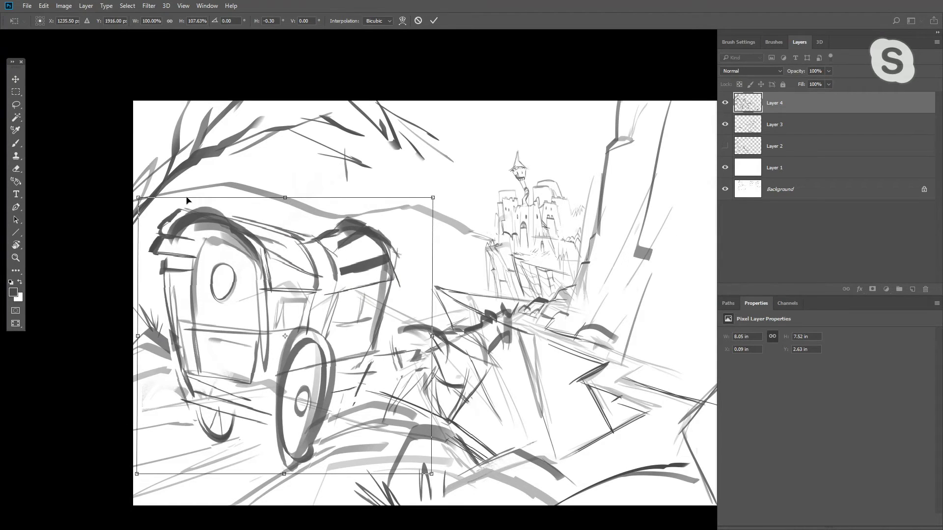
pyautogui.moveTo(141, 197); pyautogui.dragTo(127, 183)
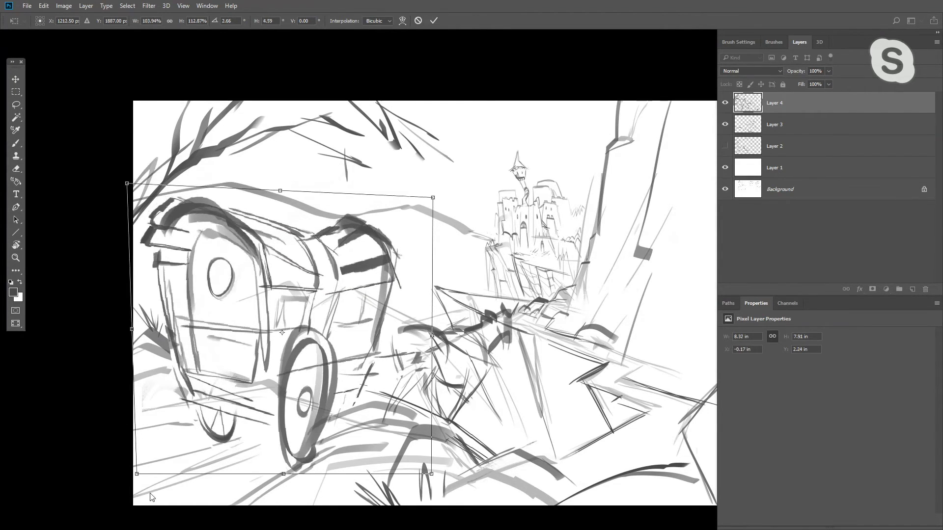
pyautogui.moveTo(137, 474); pyautogui.dragTo(116, 460)
pyautogui.moveTo(297, 349); pyautogui.dragTo(303, 351)
pyautogui.press('Return')
pyautogui.scroll(-3, 303, 351)
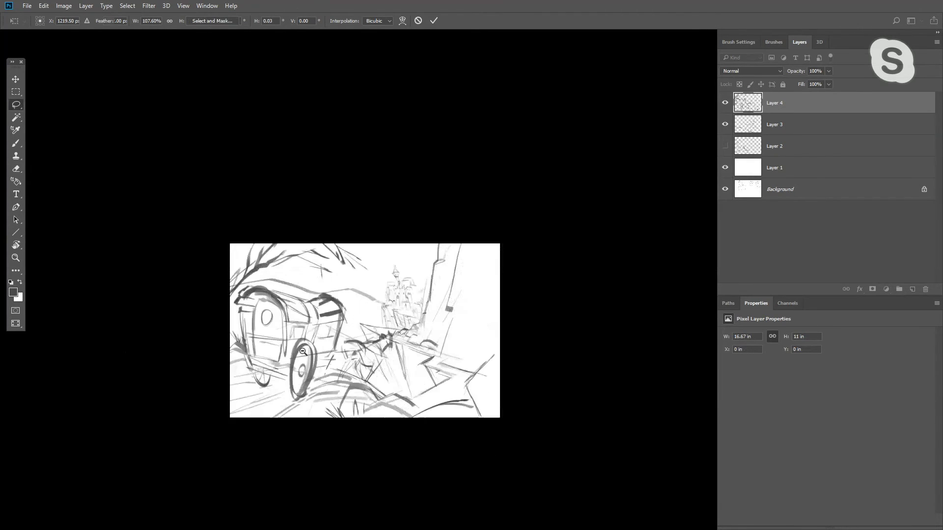
pyautogui.scroll(2, 317, 358)
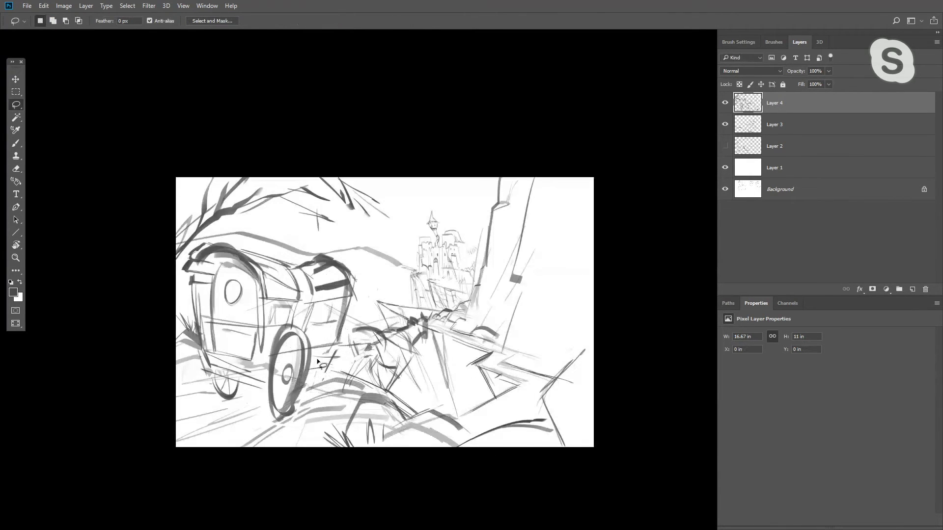
# Touch up the draft animal with the brush, thickening and darkening its head and muzzle
pyautogui.press('b')
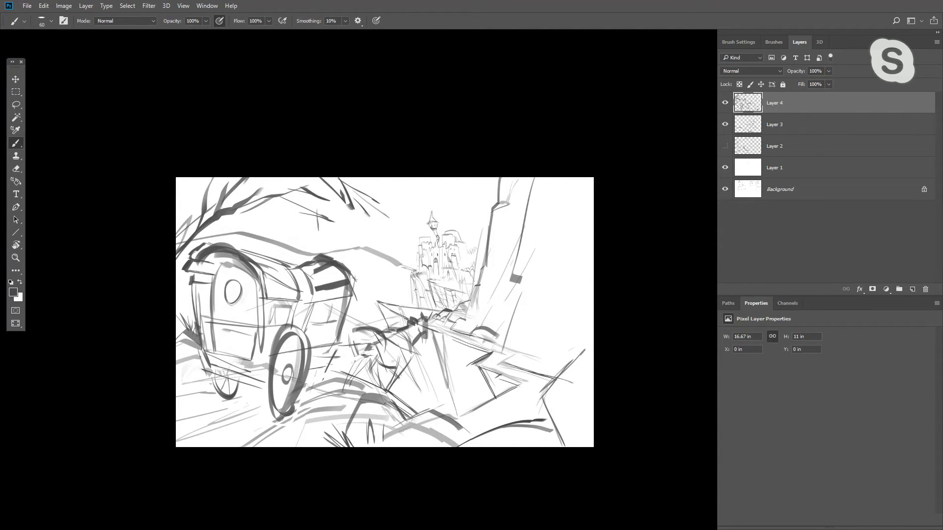
pyautogui.keyDown('ctrl'); pyautogui.click(397, 363); pyautogui.keyUp('ctrl')
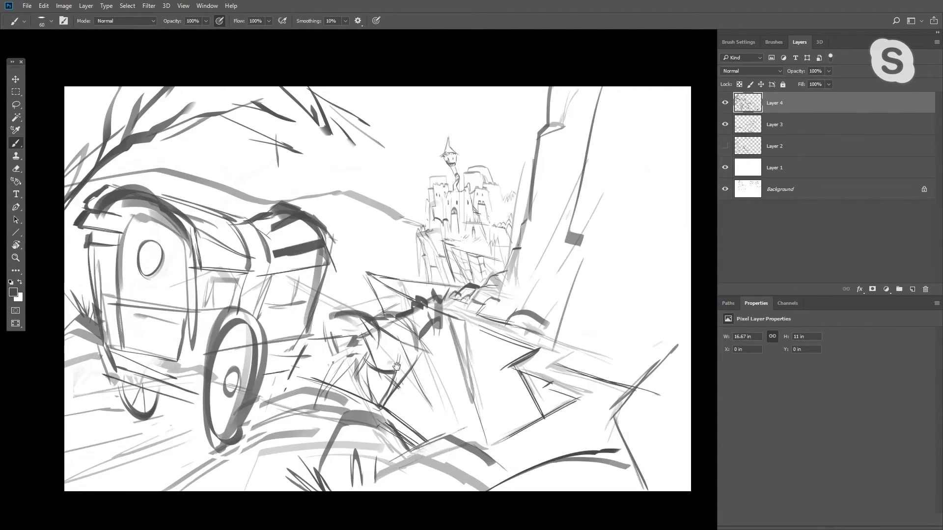
pyautogui.moveTo(396, 366); pyautogui.dragTo(445, 377)
pyautogui.keyDown('alt'); pyautogui.click(433, 366); pyautogui.keyUp('alt')
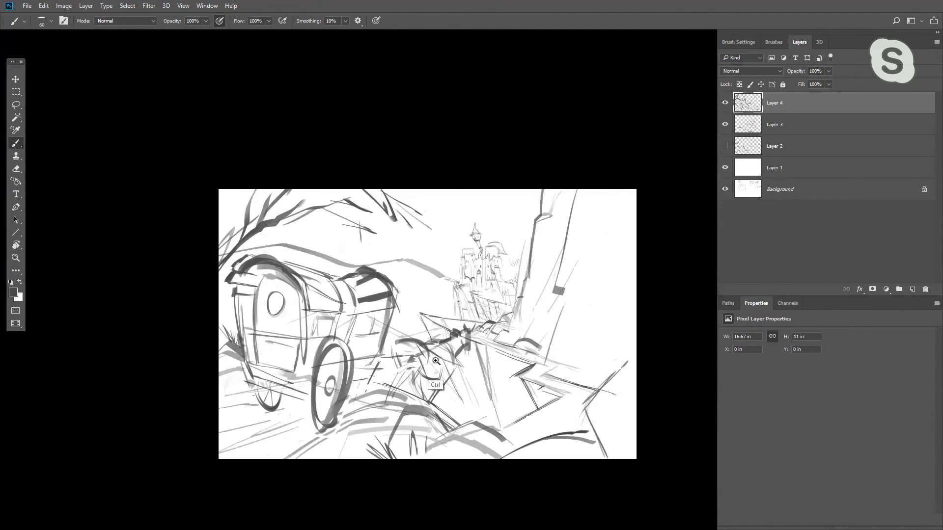
pyautogui.keyDown('ctrl'); pyautogui.click(436, 361); pyautogui.keyUp('ctrl')
pyautogui.moveTo(477, 375); pyautogui.dragTo(422, 407)
pyautogui.moveTo(356, 368)
pyautogui.mouseDown()
pyautogui.moveTo(364, 381)
pyautogui.moveTo(391, 289)
pyautogui.mouseUp()
pyautogui.moveTo(416, 300); pyautogui.dragTo(424, 363)
pyautogui.keyDown('ctrl'); pyautogui.click(413, 360); pyautogui.keyUp('ctrl')
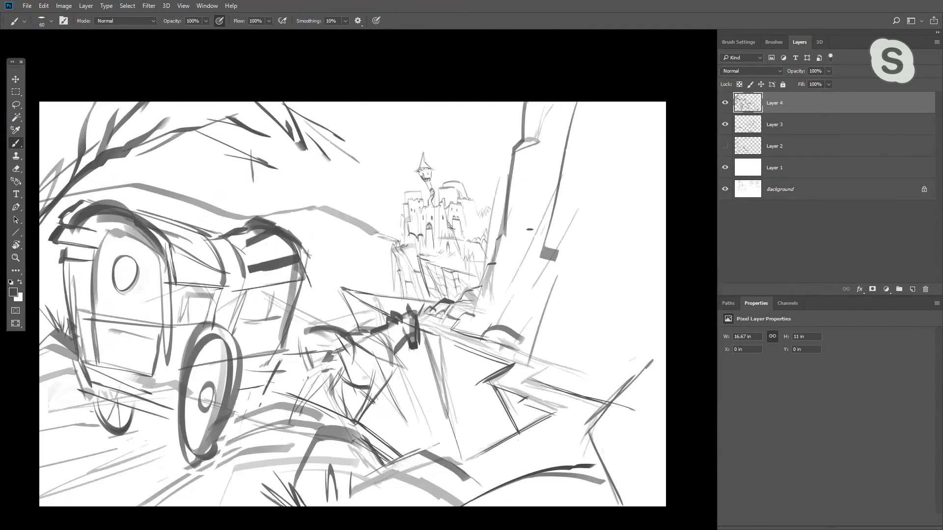
# Hide Layers 3 and 4 and add an empty layer for a new sketch
pyautogui.moveTo(724, 103); pyautogui.dragTo(725, 124)
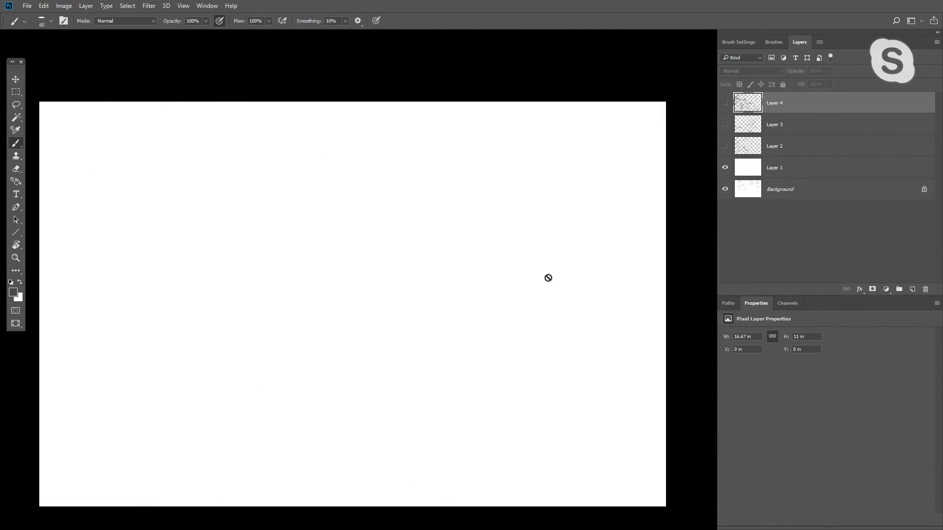
pyautogui.click(913, 289)
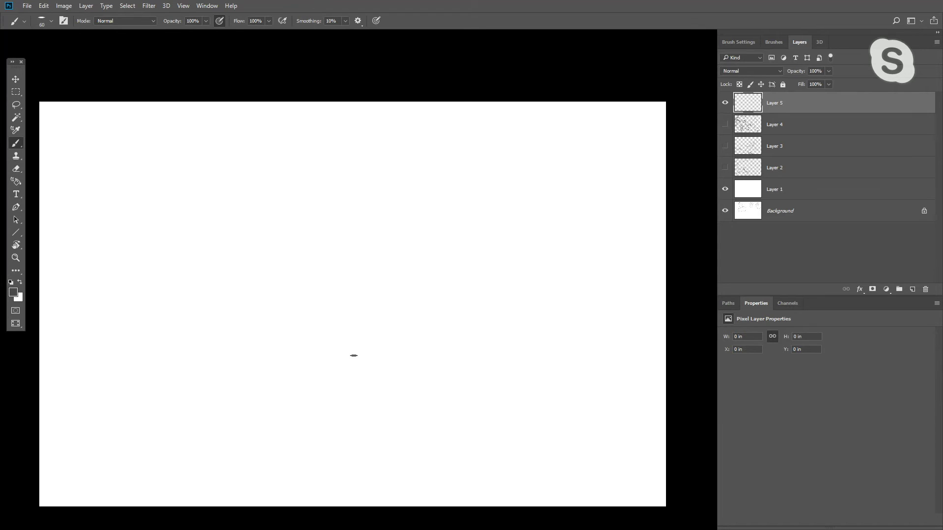
pyautogui.moveTo(438, 329)
pyautogui.mouseDown()
pyautogui.moveTo(434, 362)
pyautogui.moveTo(441, 324)
pyautogui.mouseUp()
pyautogui.hotkey('ctrl', 'z')
# Sketch a small cluster of distant blocky towers with an arch, plus perspective lines running back toward the upper left
pyautogui.moveTo(434, 323)
pyautogui.mouseDown()
pyautogui.moveTo(428, 362)
pyautogui.moveTo(442, 313)
pyautogui.mouseUp()
pyautogui.moveTo(454, 352)
pyautogui.mouseDown()
pyautogui.moveTo(457, 301)
pyautogui.moveTo(482, 337)
pyautogui.moveTo(491, 309)
pyautogui.moveTo(482, 362)
pyautogui.moveTo(413, 364)
pyautogui.moveTo(442, 355)
pyautogui.mouseUp()
pyautogui.moveTo(506, 371)
pyautogui.mouseDown()
pyautogui.moveTo(529, 341)
pyautogui.moveTo(646, 308)
pyautogui.moveTo(531, 338)
pyautogui.mouseUp()
pyautogui.moveTo(424, 325); pyautogui.dragTo(163, 197)
# Sketch a large block-shaped structure at the upper left with an angular roofline, vertical edges and a flat oval at its base
pyautogui.moveTo(49, 275); pyautogui.dragTo(62, 278)
pyautogui.moveTo(82, 169)
pyautogui.mouseDown()
pyautogui.moveTo(75, 242)
pyautogui.moveTo(132, 152)
pyautogui.moveTo(173, 265)
pyautogui.mouseUp()
pyautogui.moveTo(167, 140)
pyautogui.mouseDown()
pyautogui.moveTo(175, 265)
pyautogui.moveTo(166, 290)
pyautogui.mouseUp()
pyautogui.moveTo(70, 261); pyautogui.dragTo(156, 307)
pyautogui.moveTo(151, 140)
pyautogui.mouseDown()
pyautogui.moveTo(202, 130)
pyautogui.moveTo(280, 163)
pyautogui.mouseUp()
pyautogui.moveTo(275, 163); pyautogui.dragTo(271, 264)
# Add small arched shapes beside the large block's far edge, stepping down along the perspective lines
pyautogui.moveTo(271, 192)
pyautogui.mouseDown()
pyautogui.moveTo(279, 298)
pyautogui.moveTo(315, 296)
pyautogui.mouseUp()
pyautogui.moveTo(275, 259); pyautogui.dragTo(317, 298)
pyautogui.moveTo(309, 254); pyautogui.dragTo(338, 301)
pyautogui.moveTo(346, 288); pyautogui.dragTo(353, 315)
pyautogui.moveTo(284, 302); pyautogui.dragTo(348, 342)
pyautogui.hotkey('ctrl', 'z')
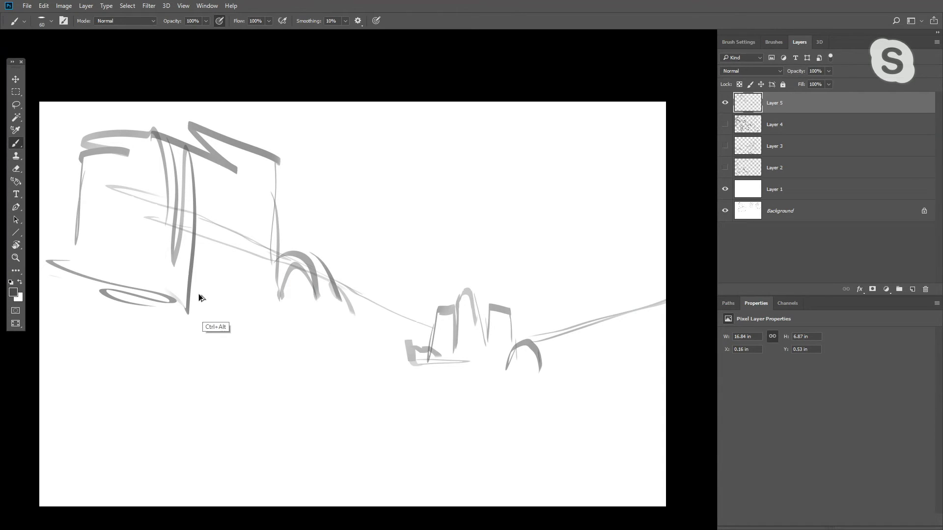
# Draw the ground line sloping from beneath the large block to the lower right, and an angular ledge beyond it
pyautogui.moveTo(41, 307); pyautogui.dragTo(310, 339)
pyautogui.moveTo(376, 373); pyautogui.dragTo(568, 497)
pyautogui.moveTo(568, 497)
pyautogui.mouseDown()
pyautogui.moveTo(497, 473)
pyautogui.moveTo(570, 397)
pyautogui.moveTo(477, 377)
pyautogui.moveTo(633, 405)
pyautogui.mouseUp()
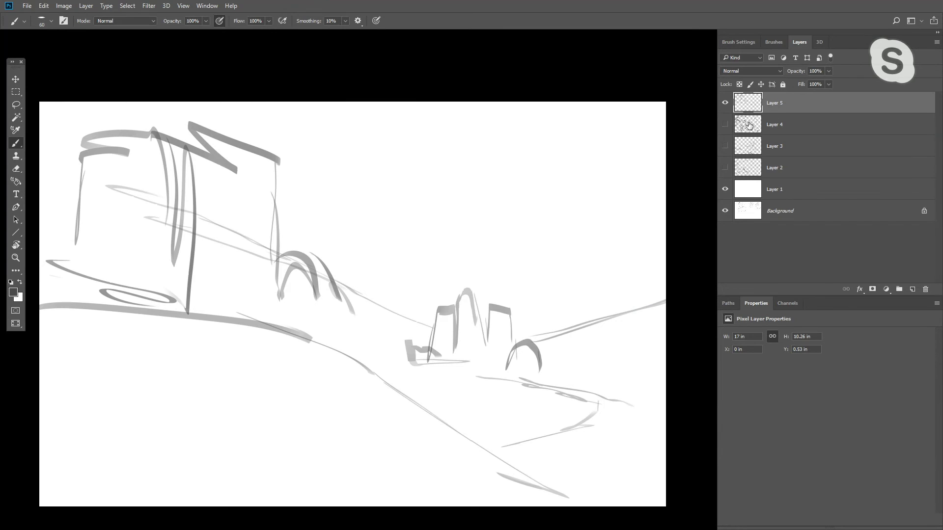
# Hide Layer 5's block sketch and show the carriage drawing on Layer 4 again
pyautogui.click(724, 103)
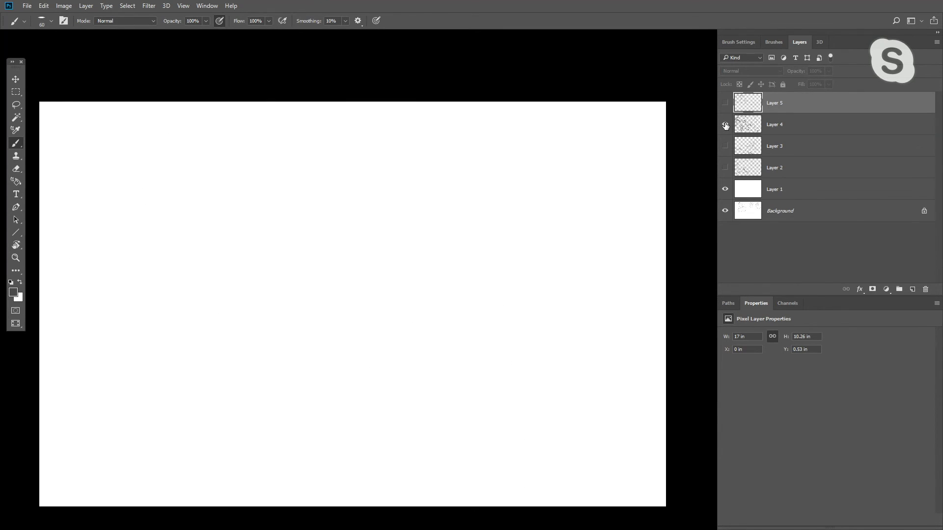
pyautogui.click(725, 126)
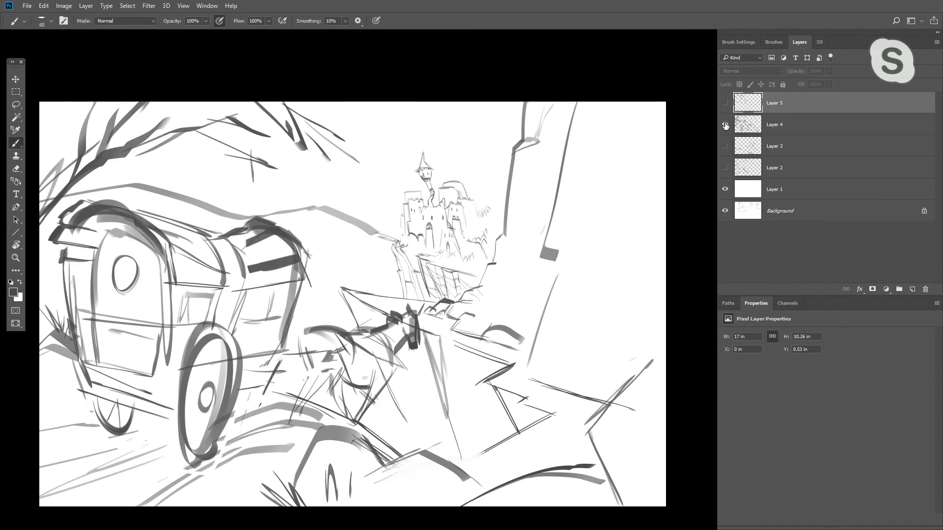
pyautogui.keyDown('alt'); pyautogui.click(437, 362); pyautogui.keyUp('alt')
pyautogui.scroll(-2, 437, 362)
pyautogui.scroll(1, 437, 363)
pyautogui.scroll(-1, 436, 362)
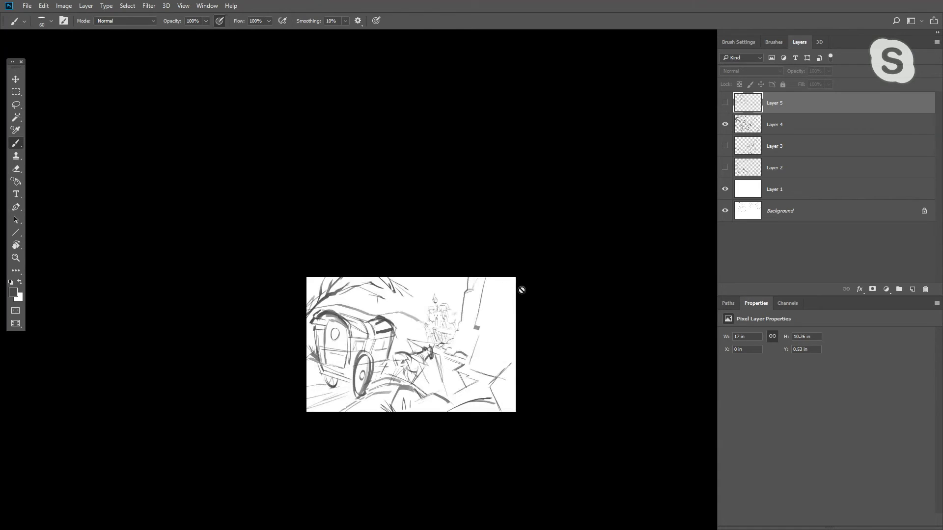
pyautogui.moveTo(414, 364); pyautogui.dragTo(414, 363)
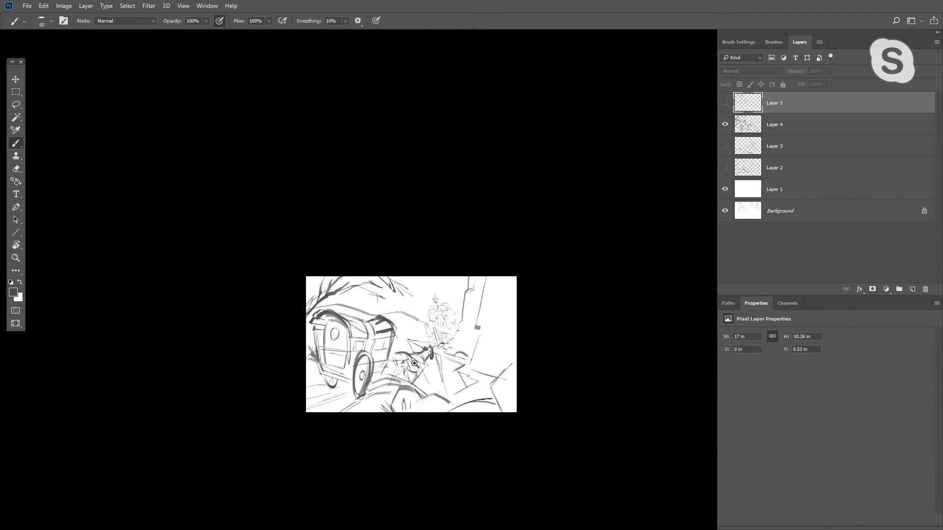
pyautogui.keyDown('ctrl'); pyautogui.click(414, 363); pyautogui.keyUp('ctrl')
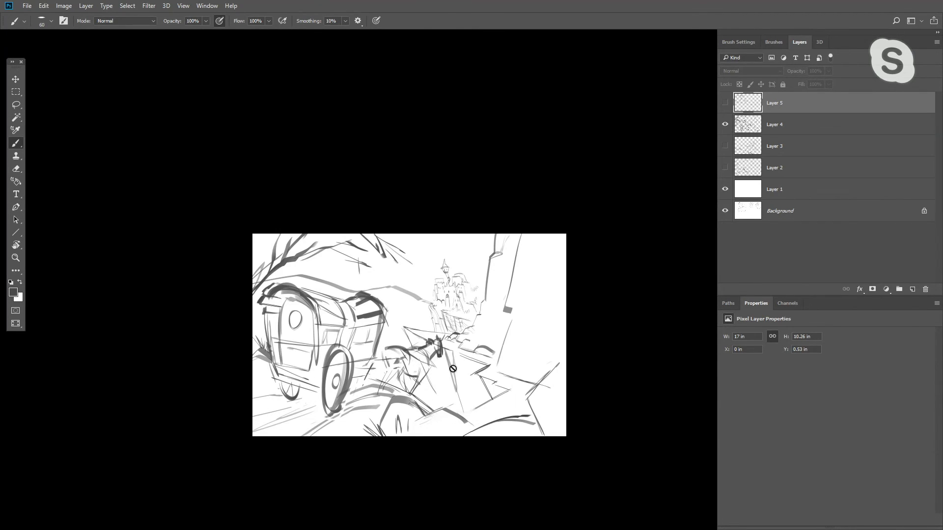